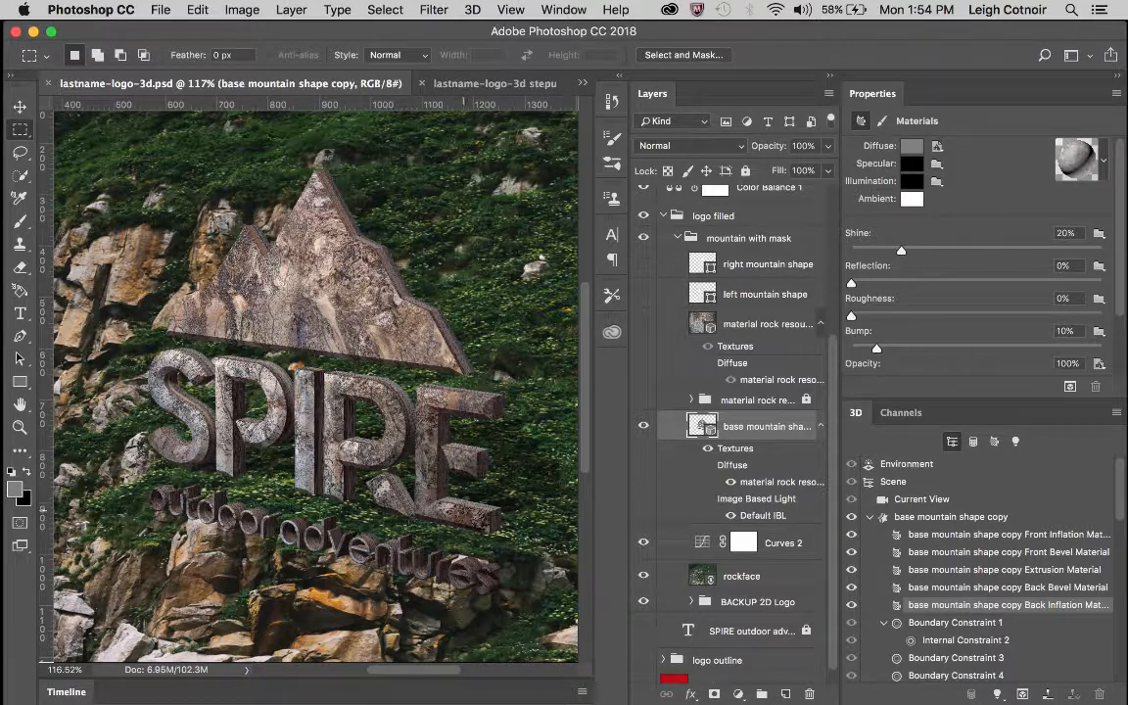
Turn off the Default IBL image-based light on the base mountain shape copy layer and collapse its mesh in the 3D scene list
scroll(313, 387, "down", 3)
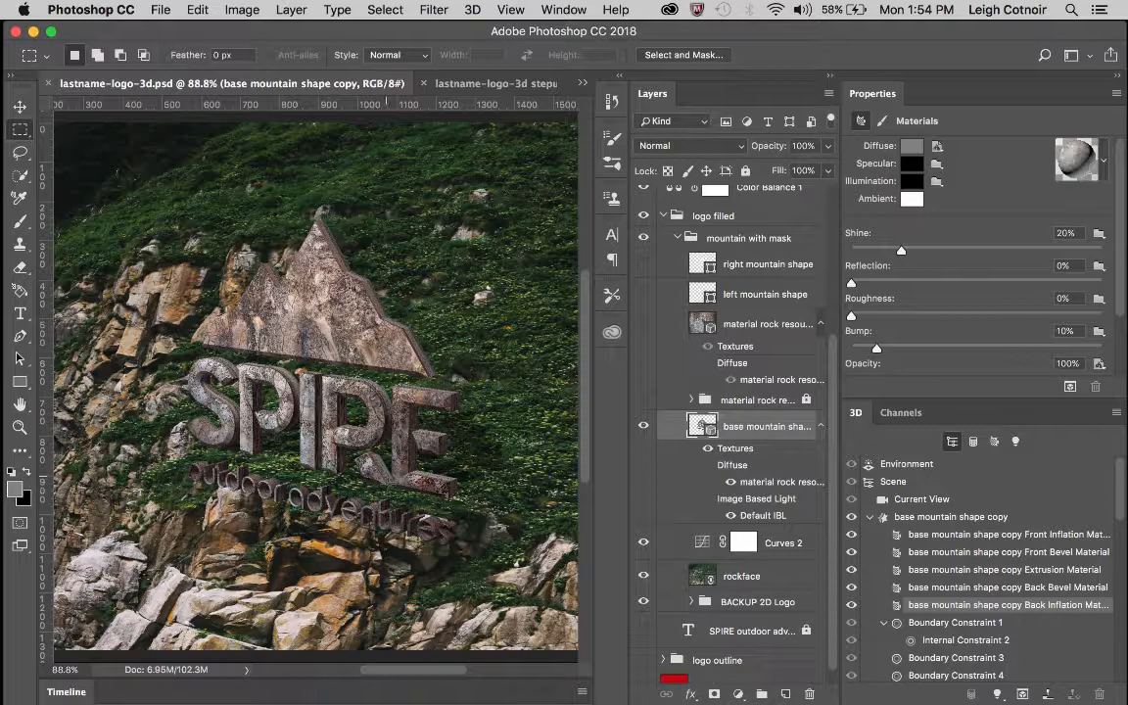
scroll(316, 387, "down", 3)
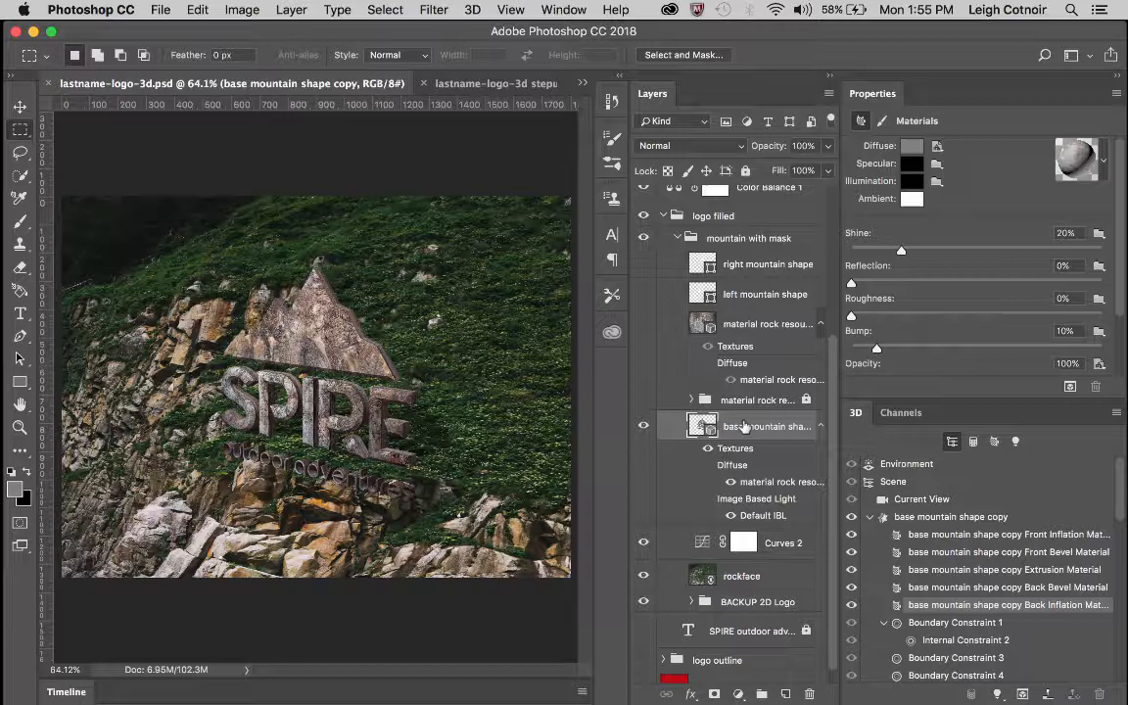
left_click(731, 516)
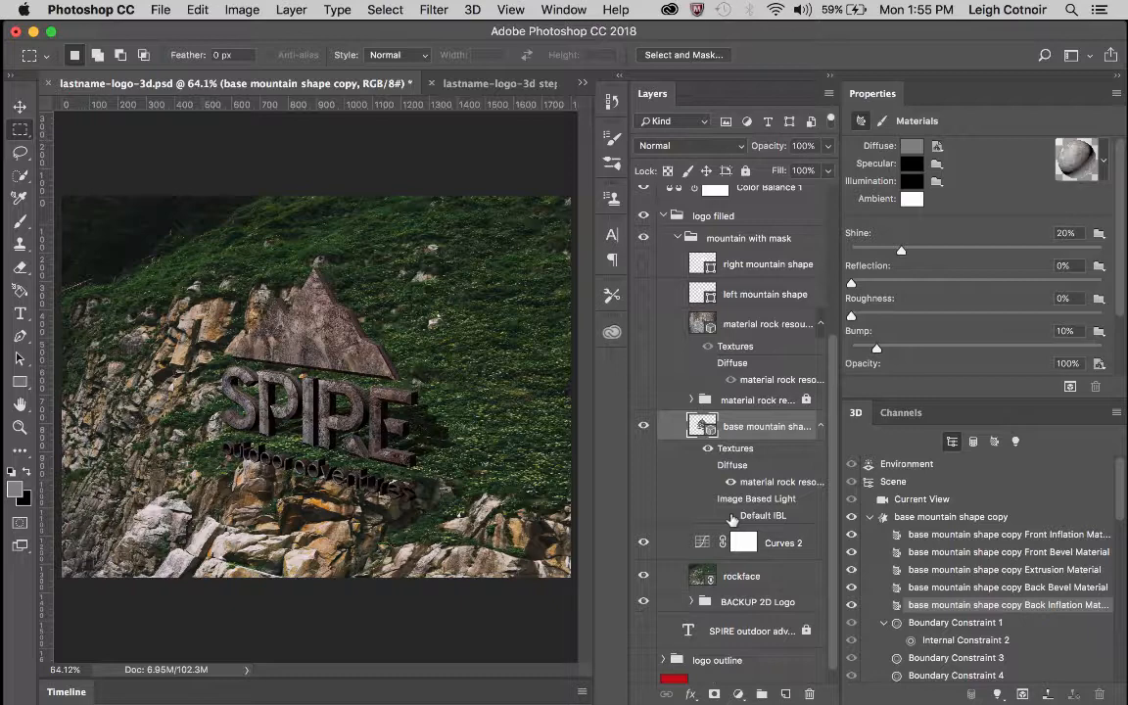
left_click(731, 516)
left_click(871, 517)
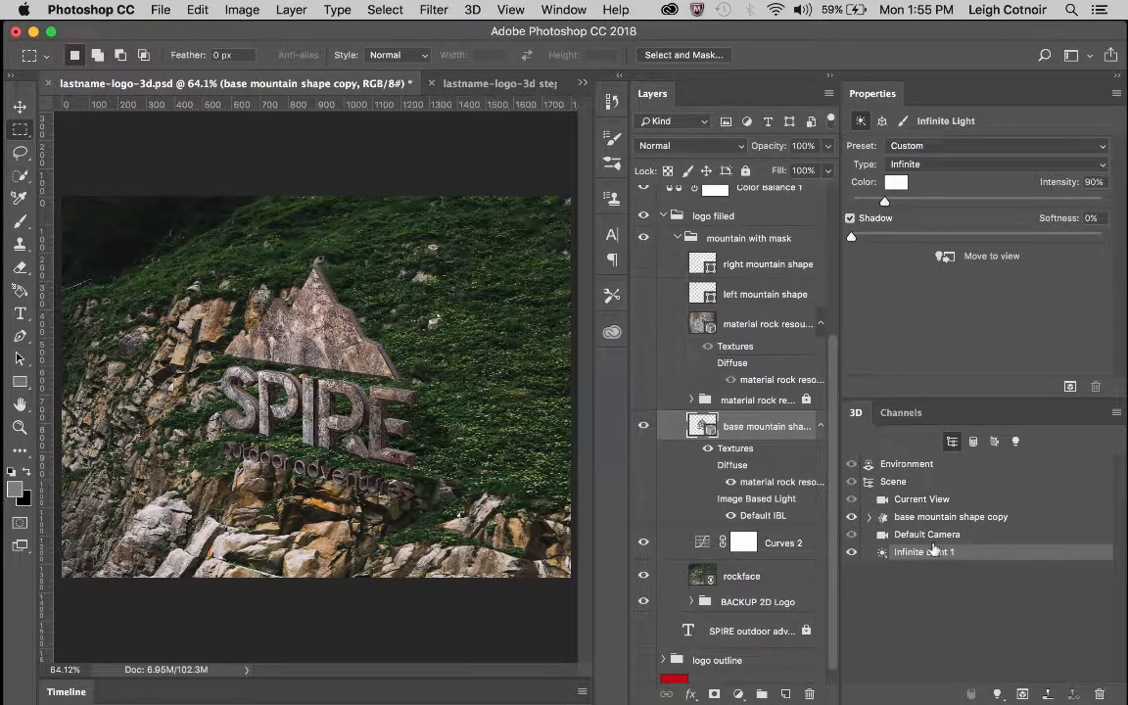
left_click(730, 516)
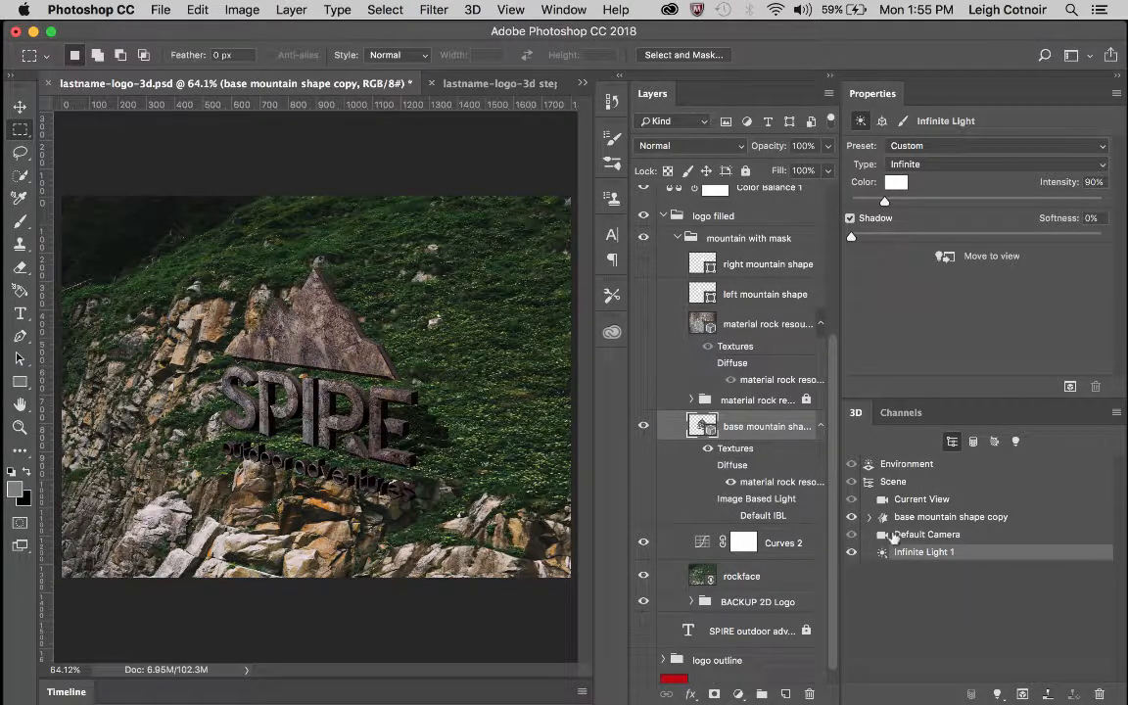
Review the Environment and Scene settings and add a new spot light to the 3D scene
left_click(902, 467)
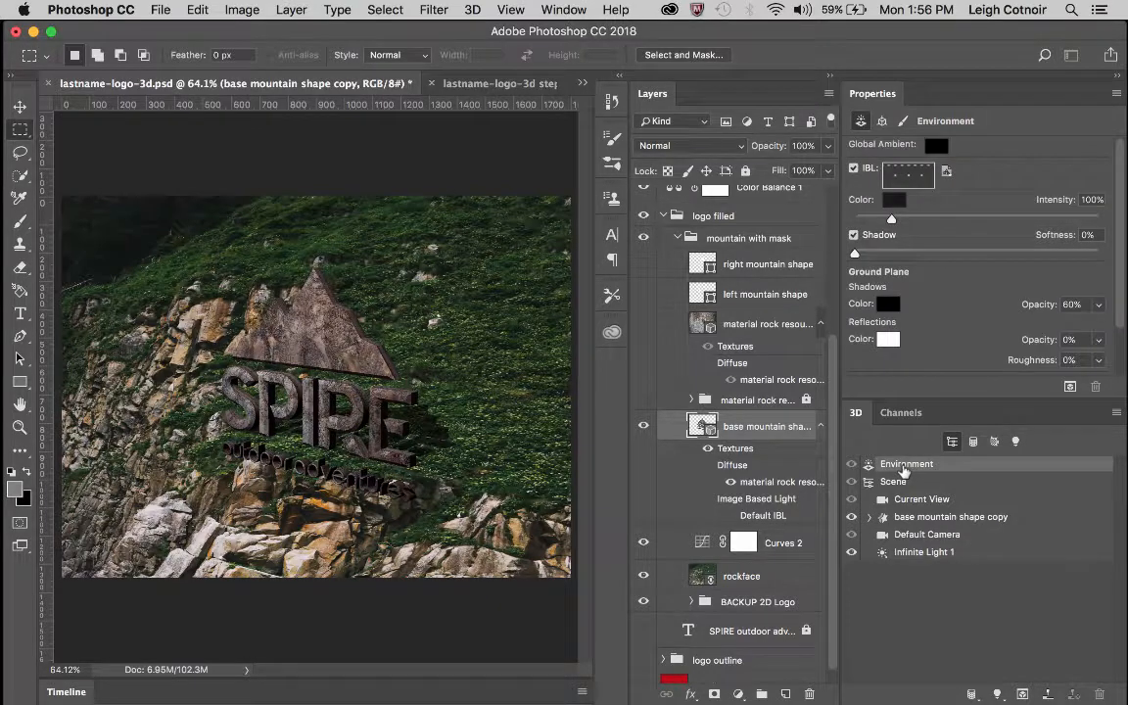
left_click(890, 483)
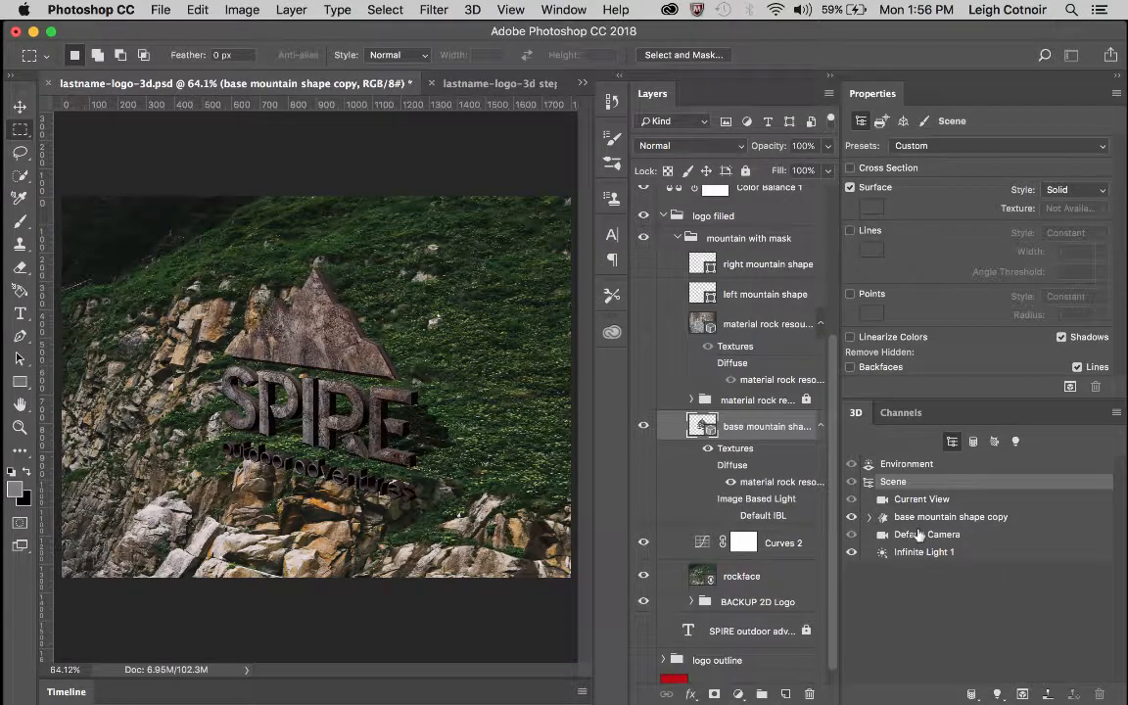
left_click(997, 696)
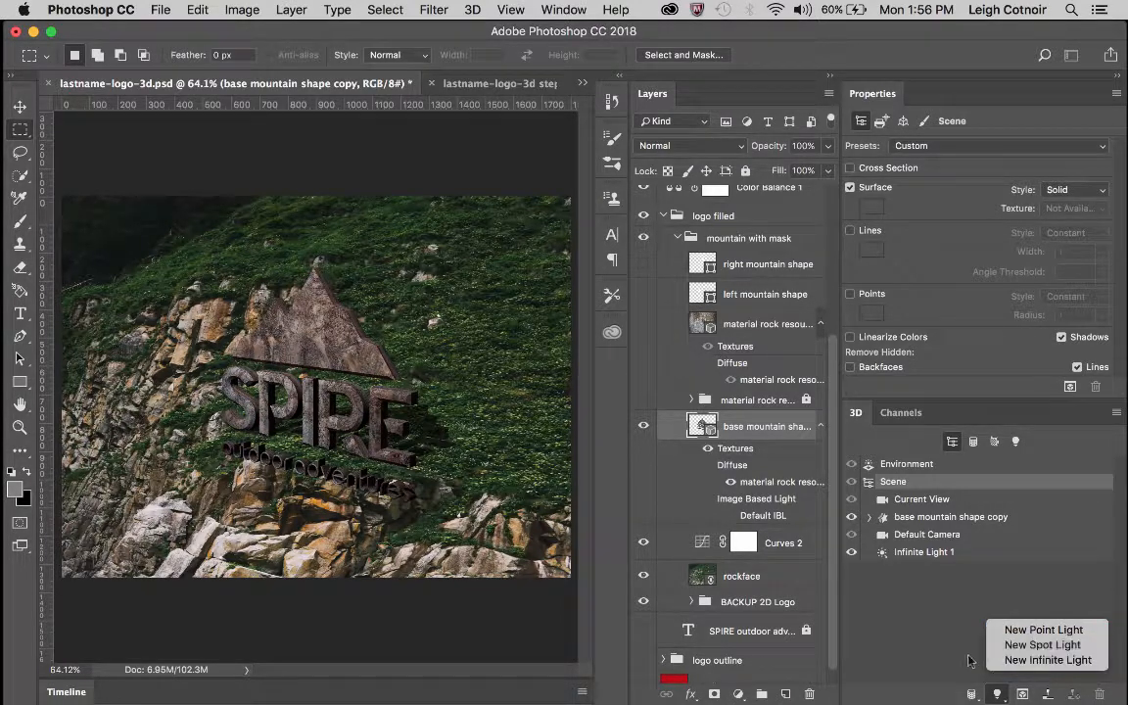
left_click(863, 592)
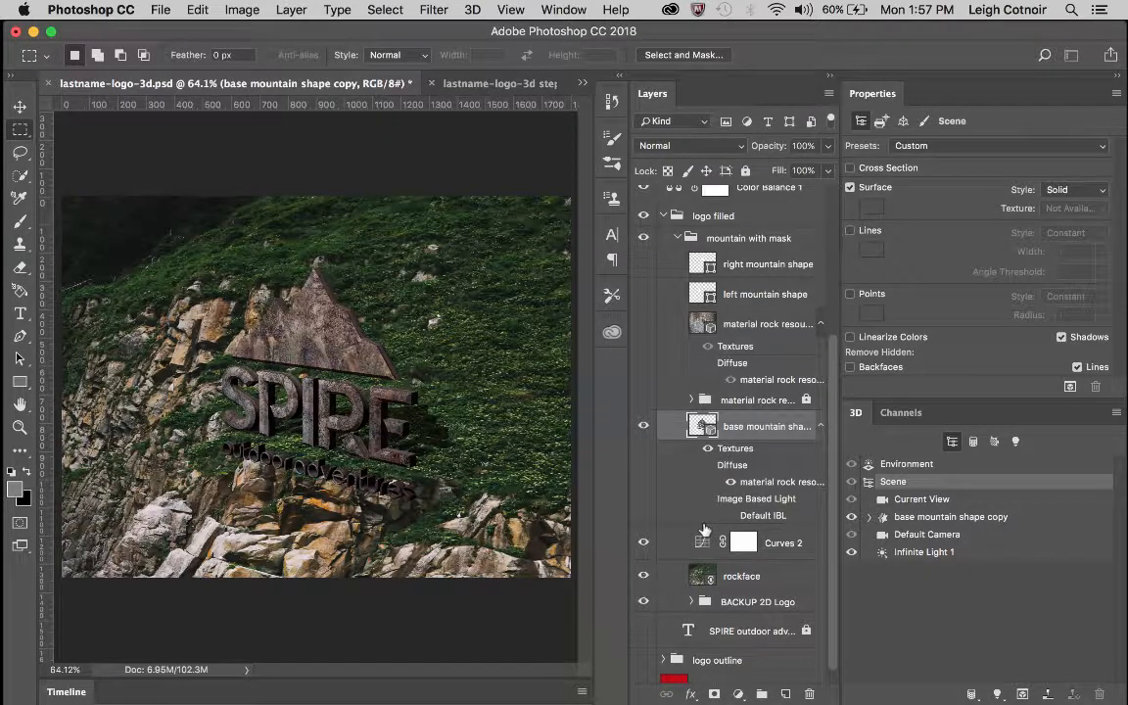
left_click(999, 694)
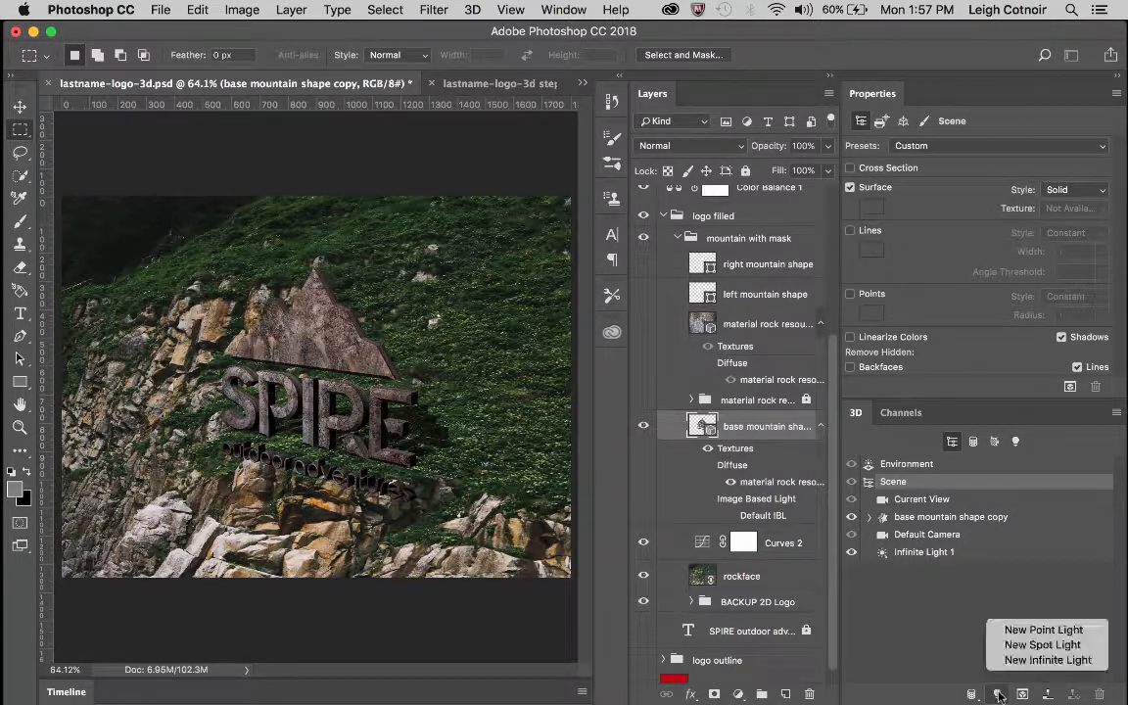
left_click(1015, 645)
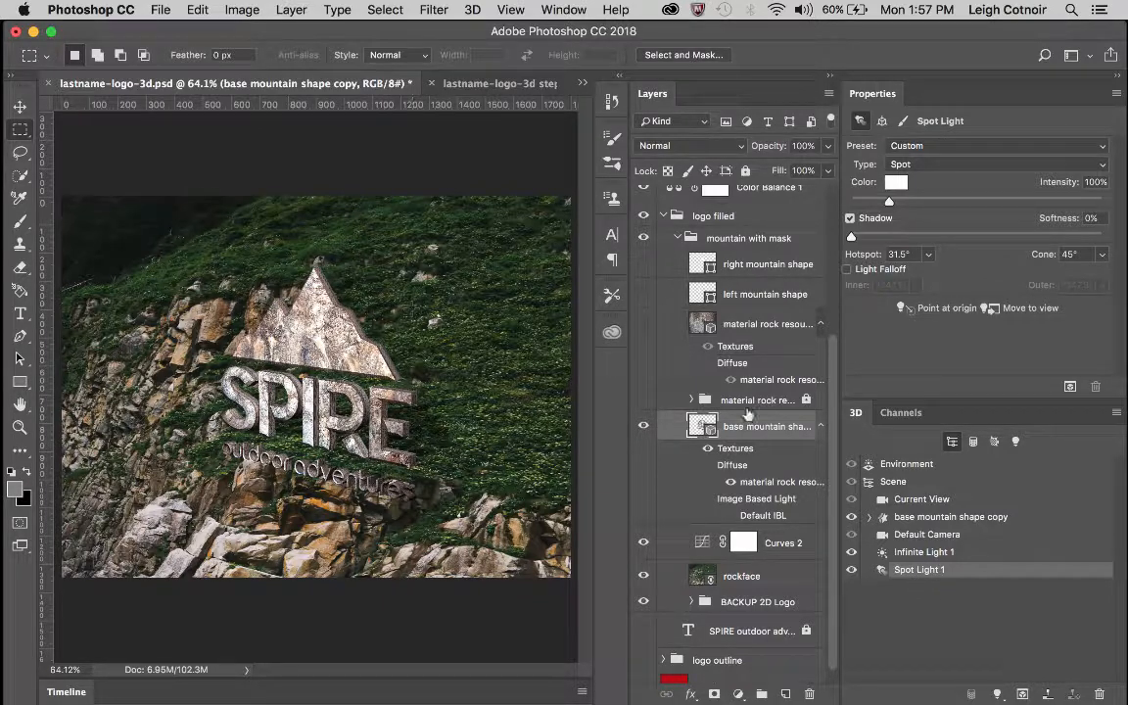
Set the spot light's color to a pale warm cream with hue 28°, saturation 9% and brightness 98%
left_click(20, 106)
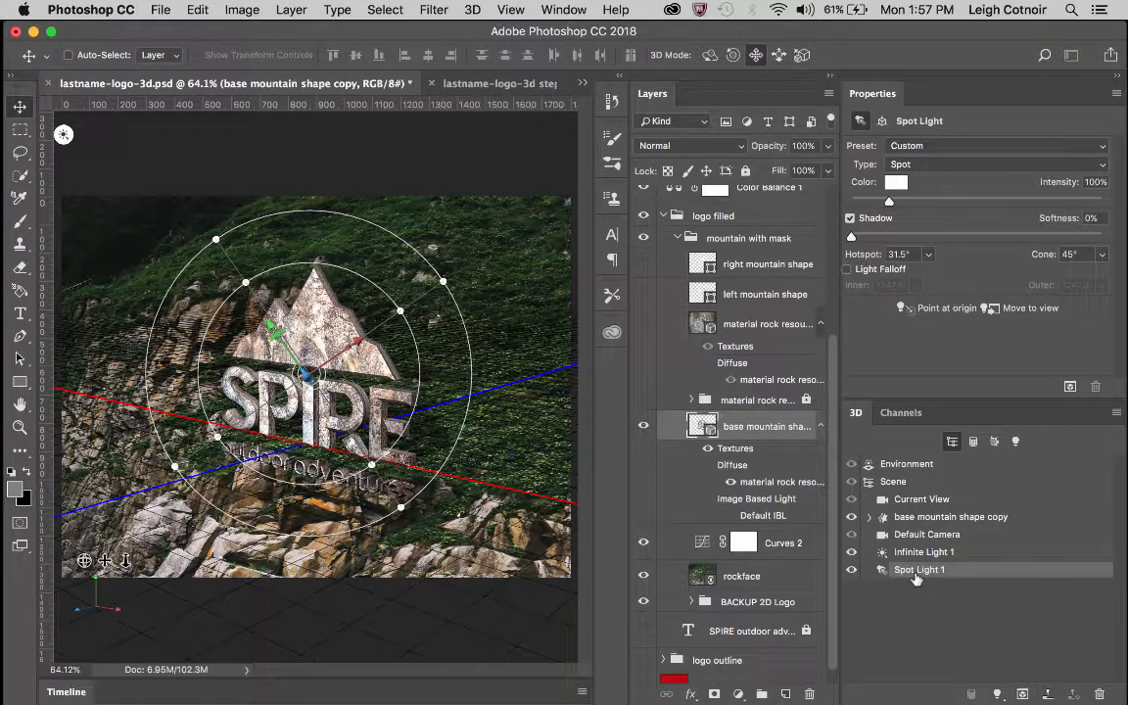
left_click(895, 186)
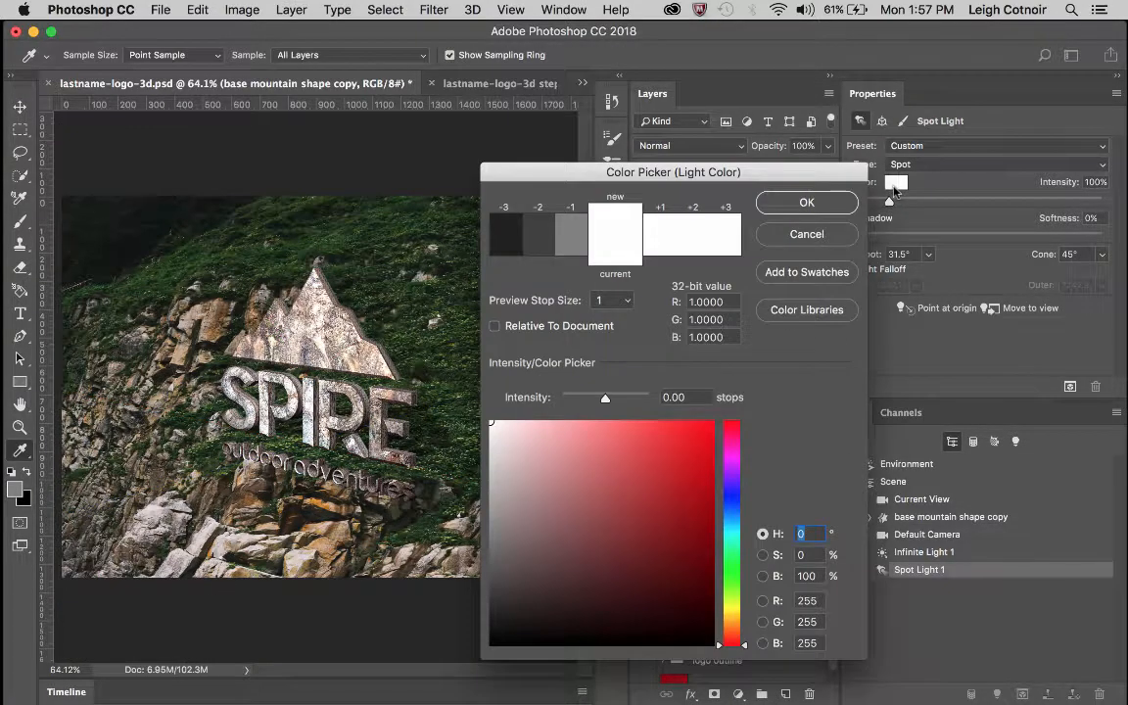
left_click_drag(712, 168, 719, 79)
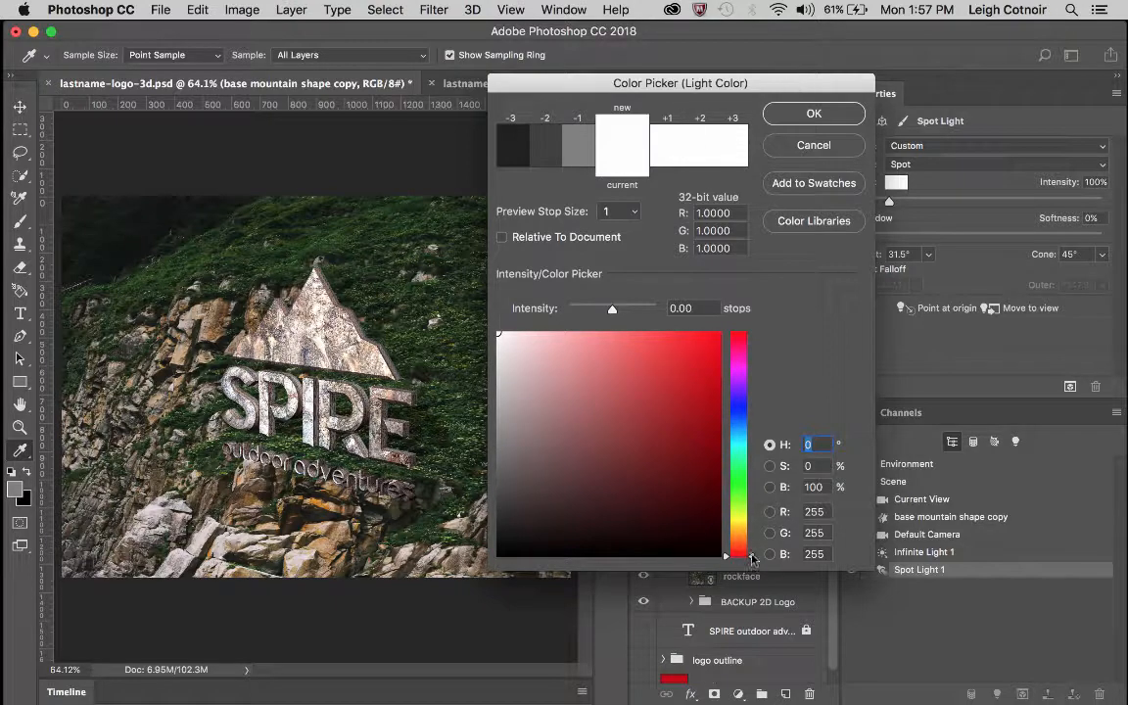
left_click_drag(753, 559, 752, 547)
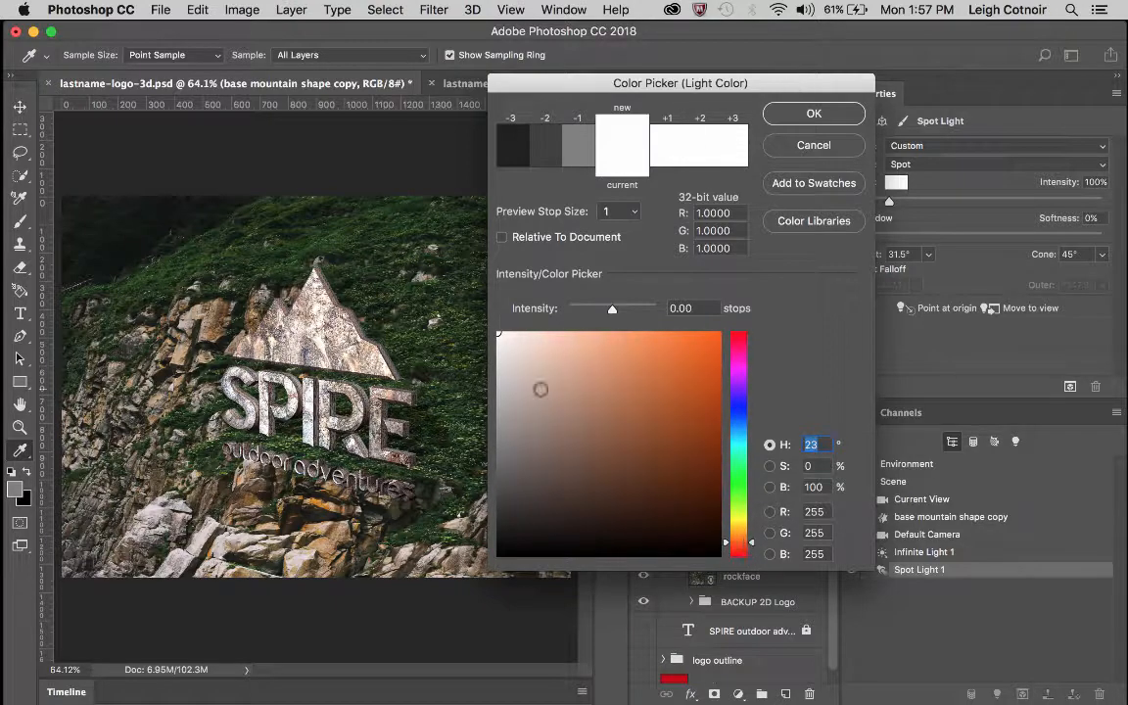
left_click(518, 335)
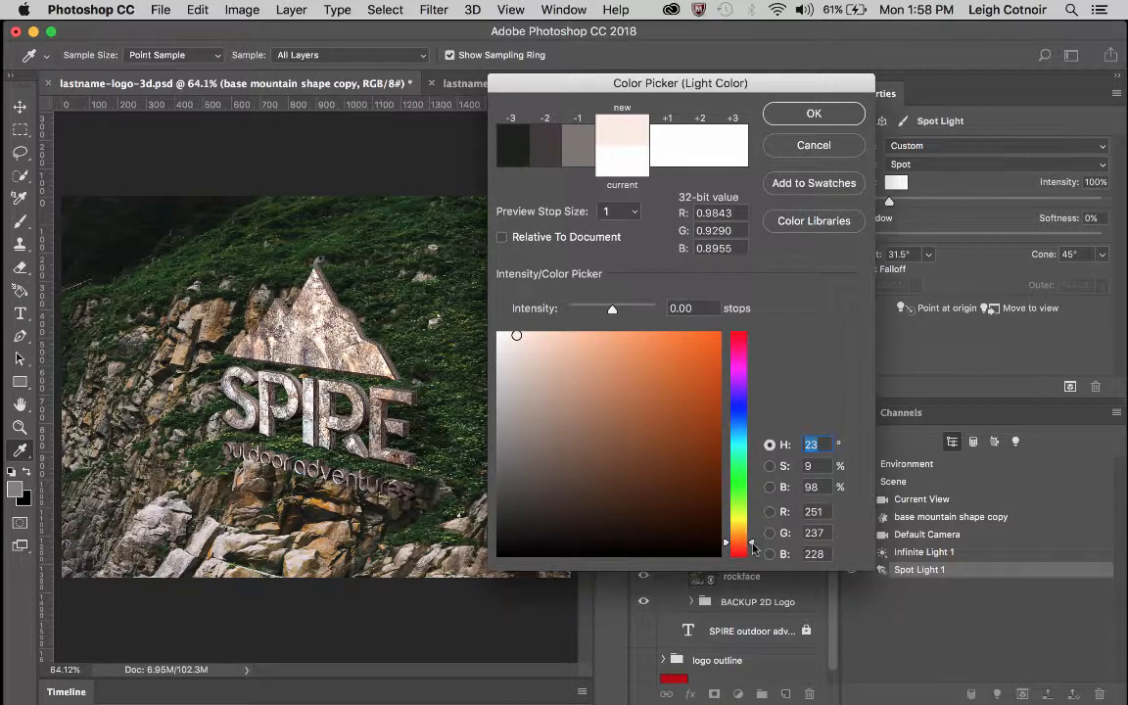
left_click_drag(753, 549, 753, 545)
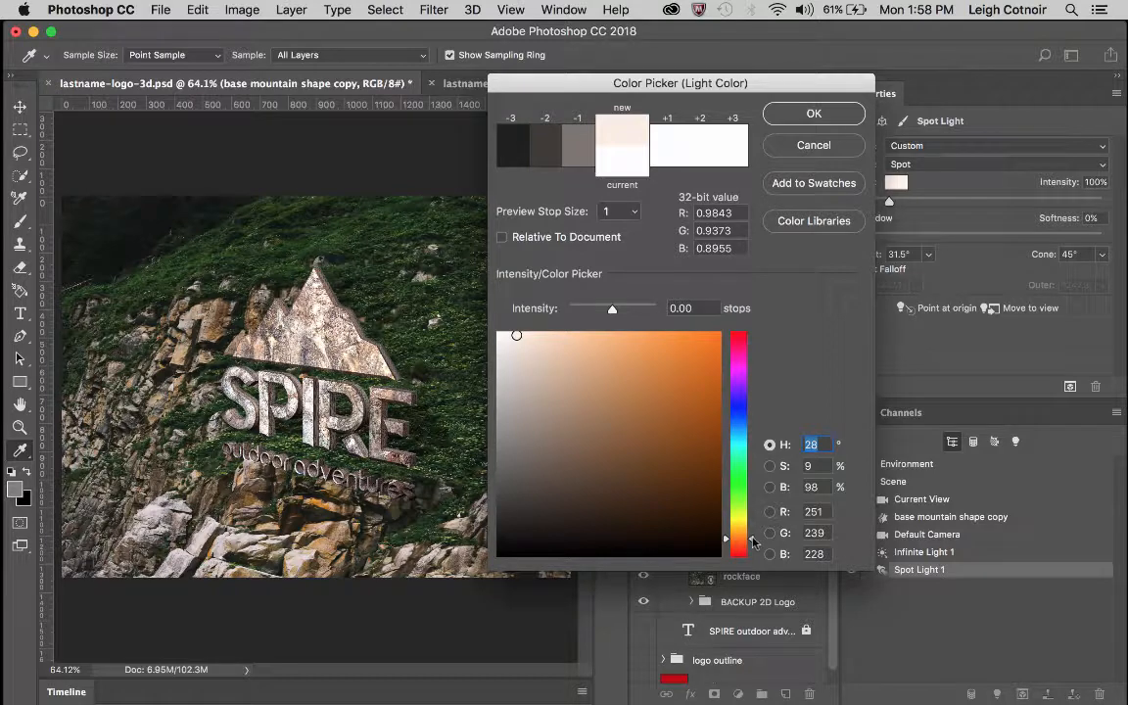
left_click(823, 115)
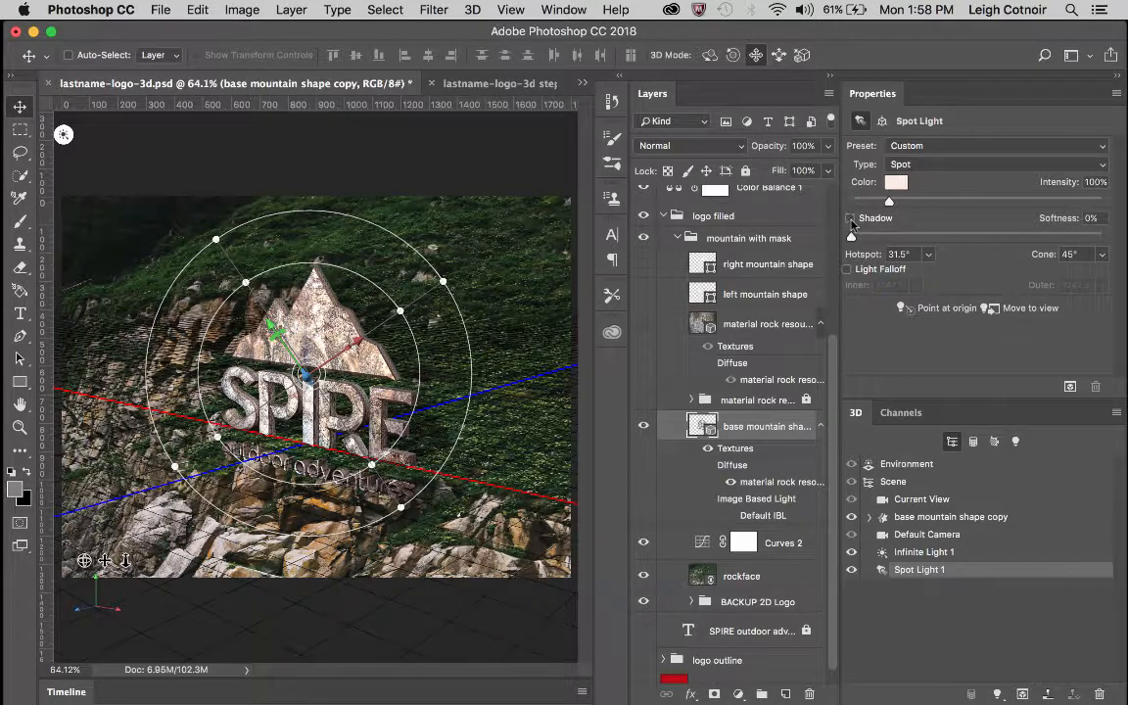
Set the spot light's shadow softness to 16%, keeping shadows on and light falloff off
left_click(851, 218)
left_click(851, 219)
left_click_drag(854, 239, 893, 235)
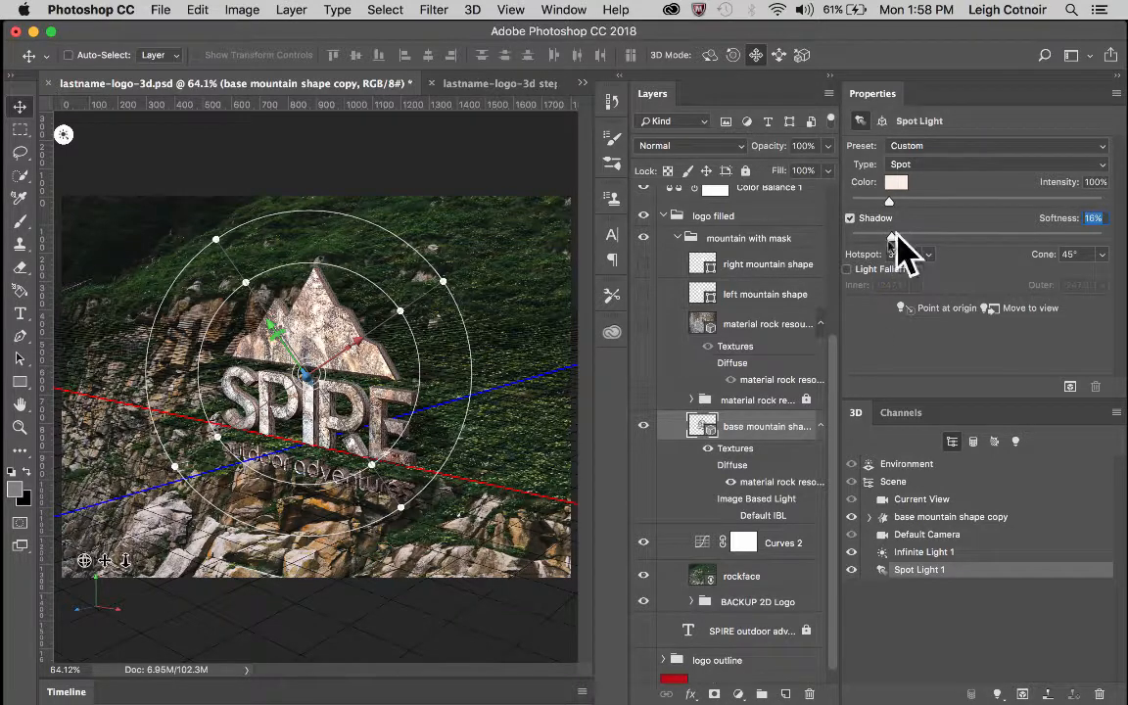
left_click(848, 269)
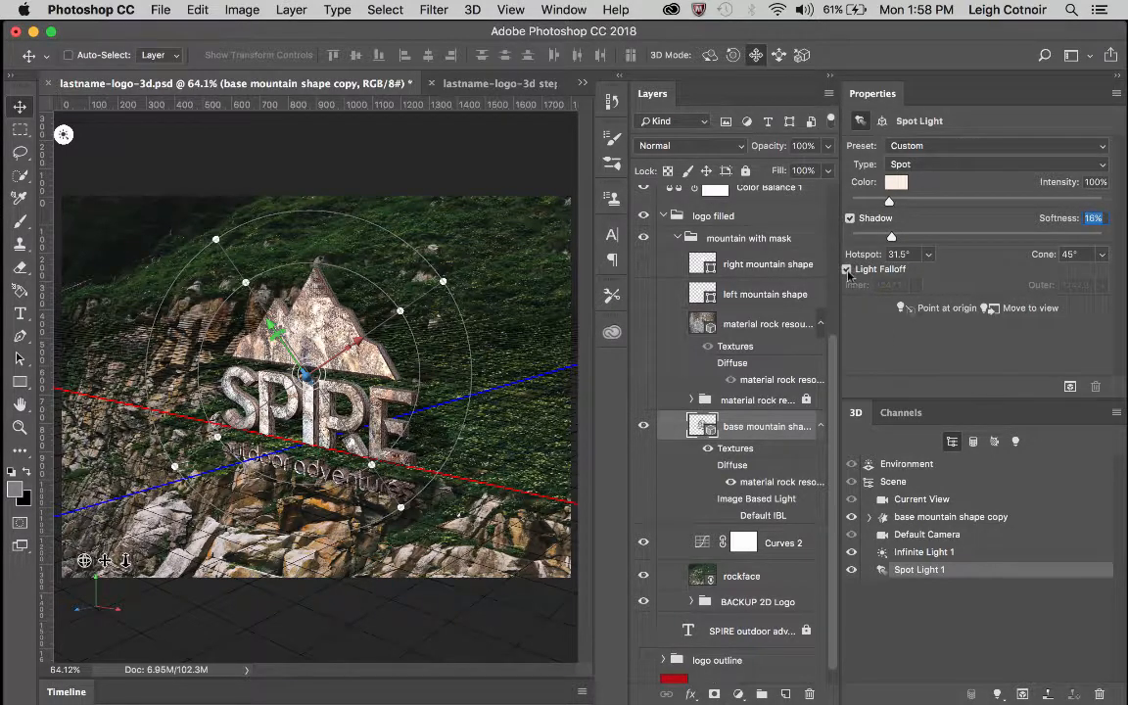
left_click(848, 269)
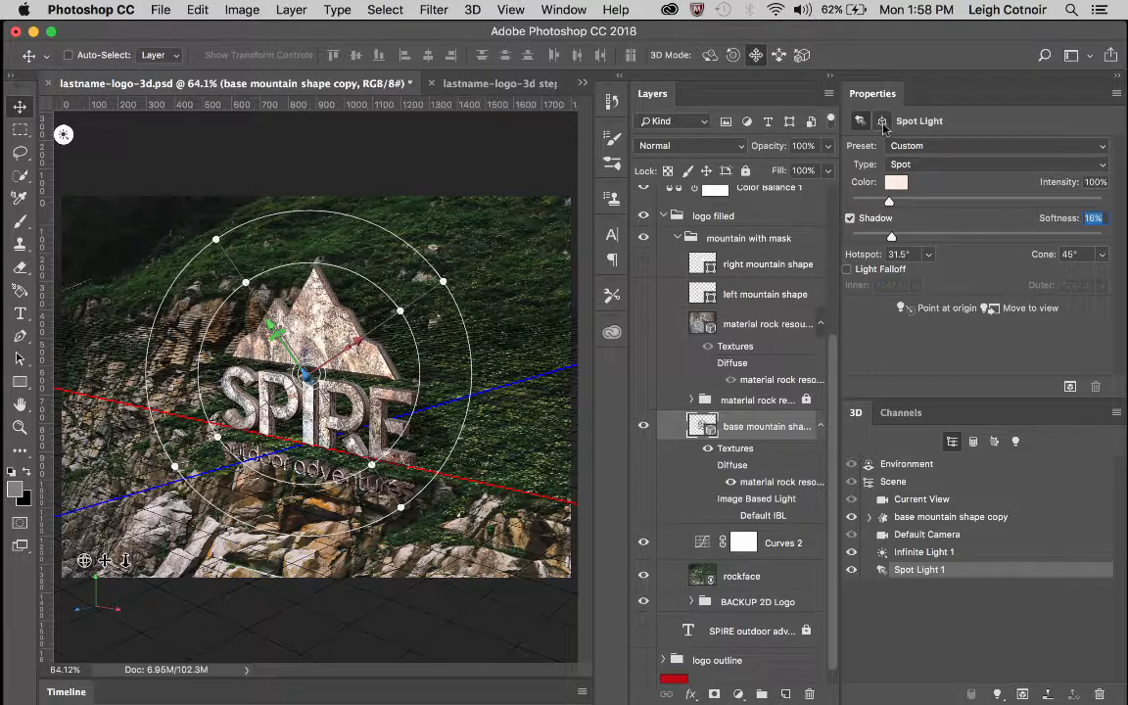
left_click(882, 122)
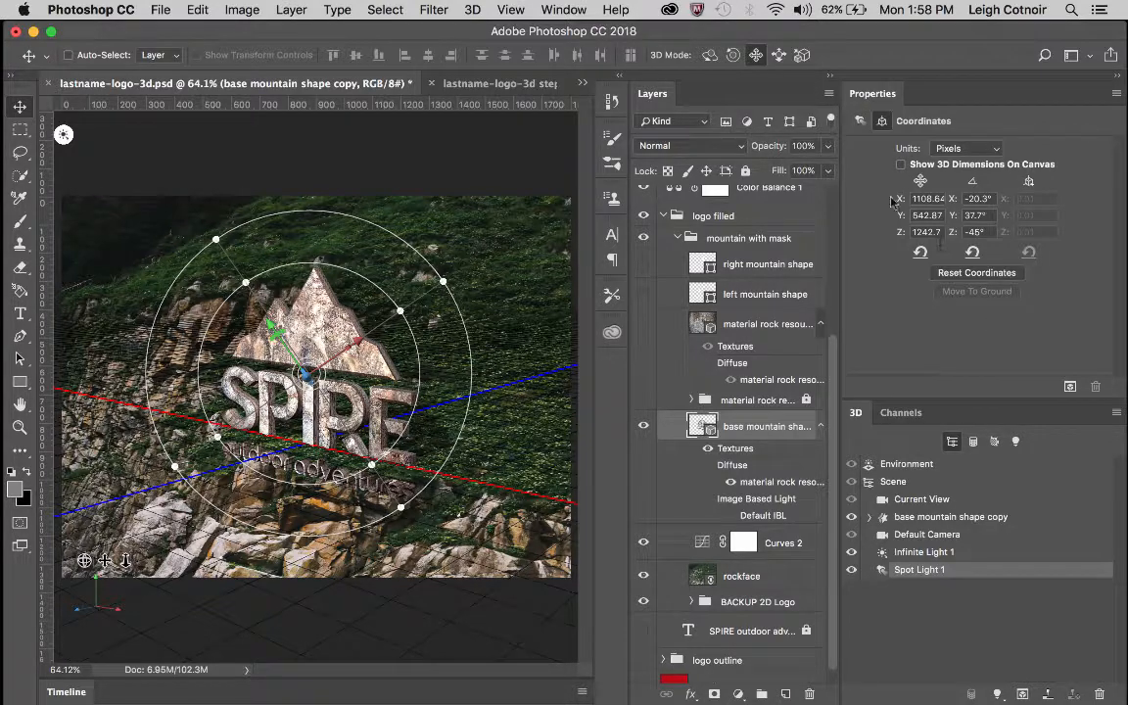
left_click(861, 122)
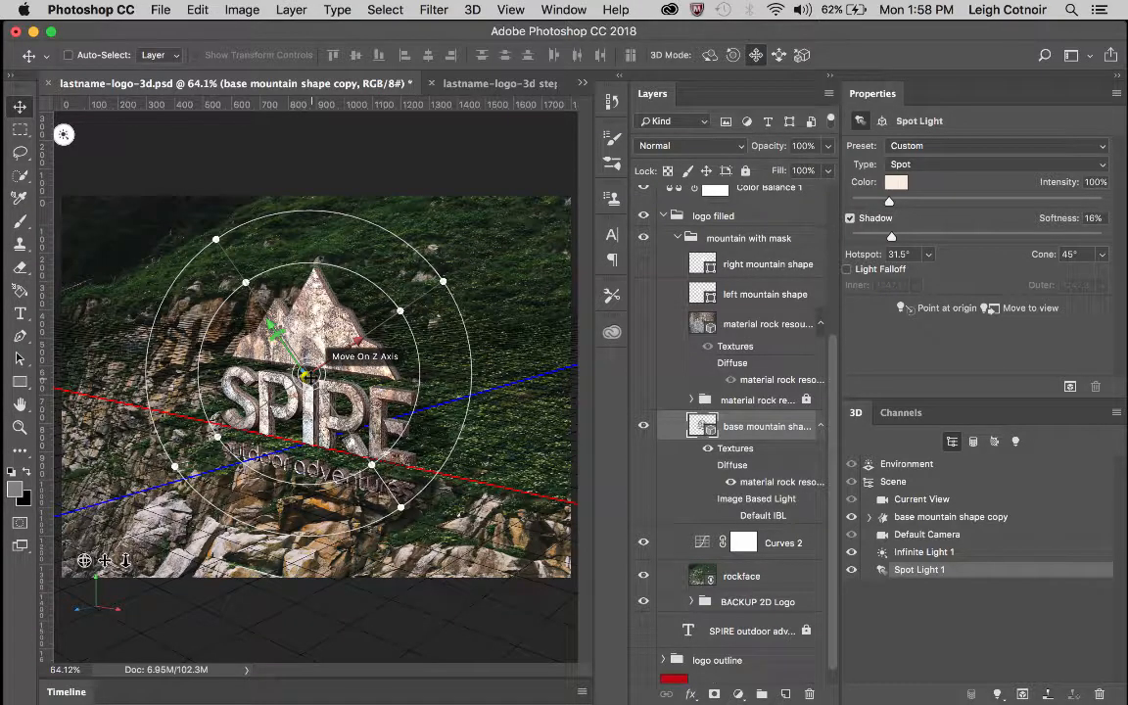
Move the spot light back along its Z axis and shift it to the upper left of the logo
scroll(305, 372, "down", 5)
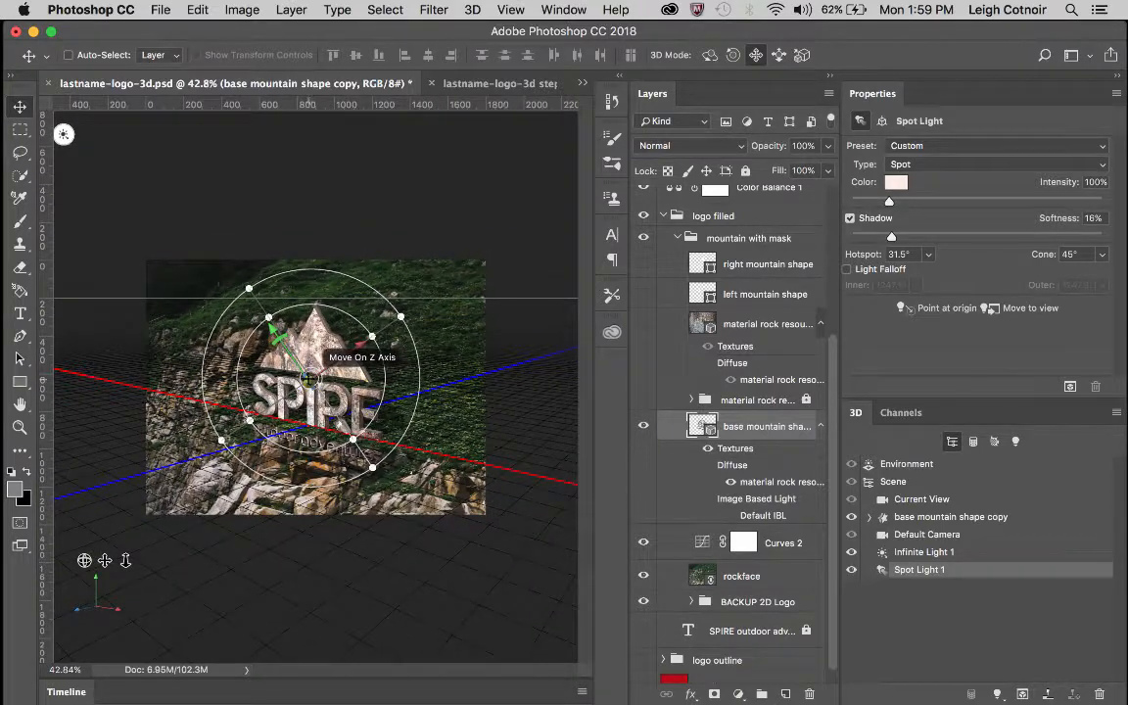
left_click_drag(309, 378, 252, 443)
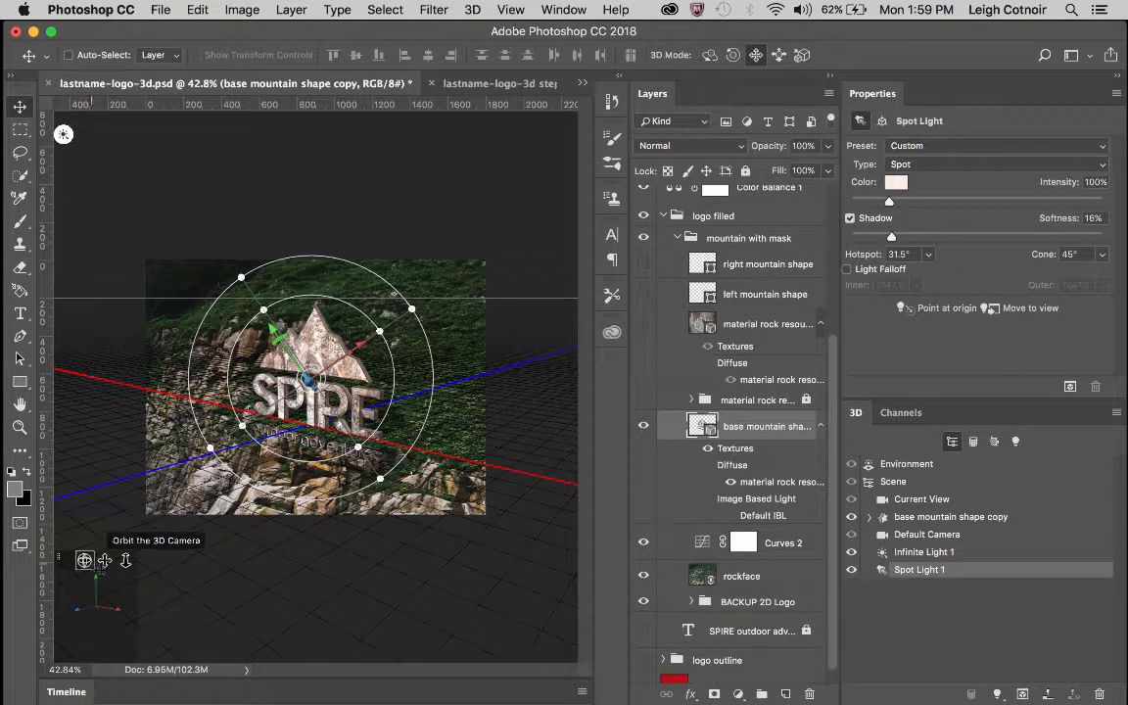
left_click_drag(360, 337, 287, 291)
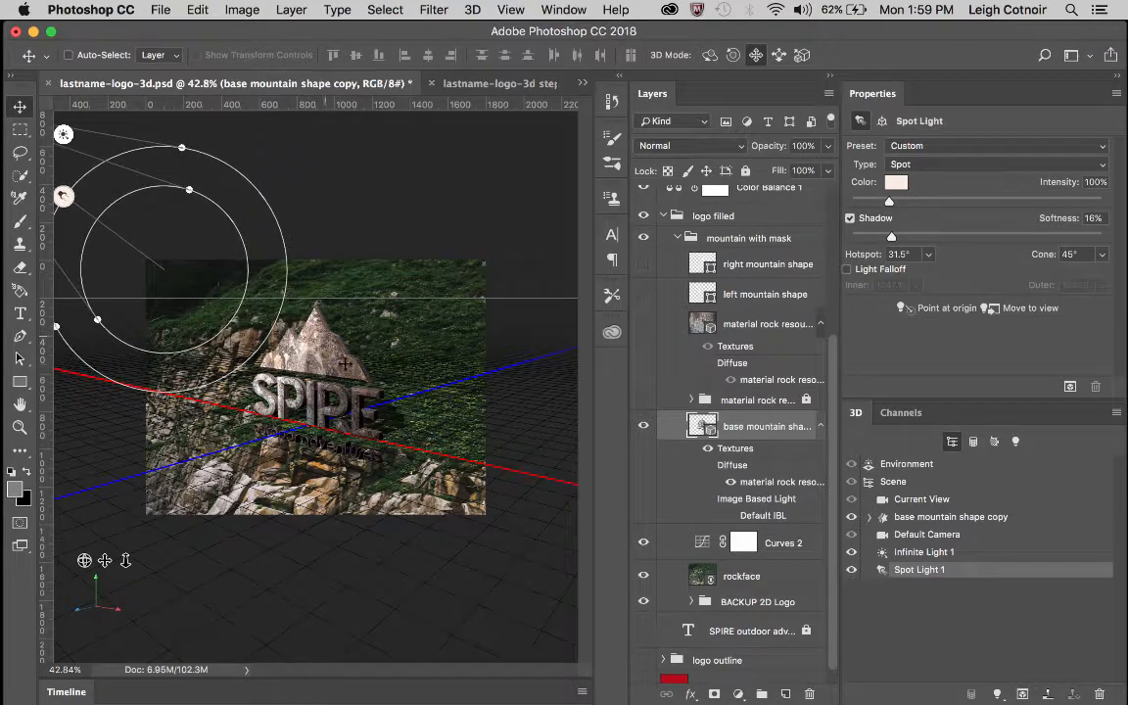
Collapse the Layers, Properties and 3D panels to make room on the canvas for the whole spot light
key("super+minus")
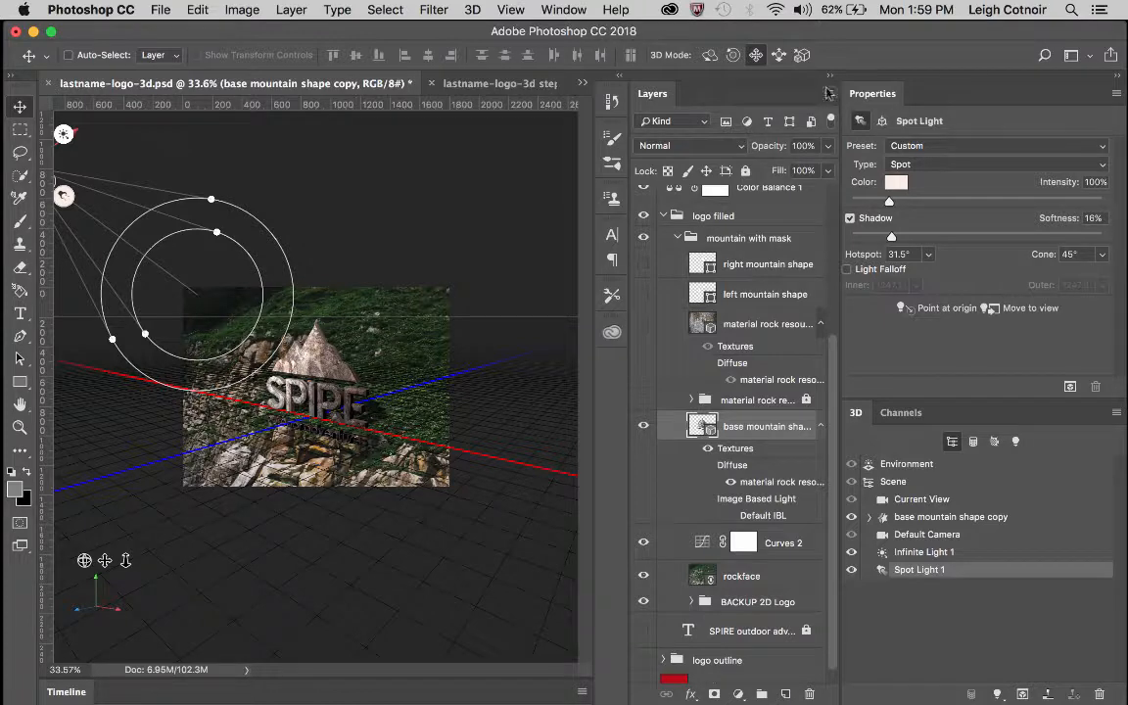
left_click(1117, 77)
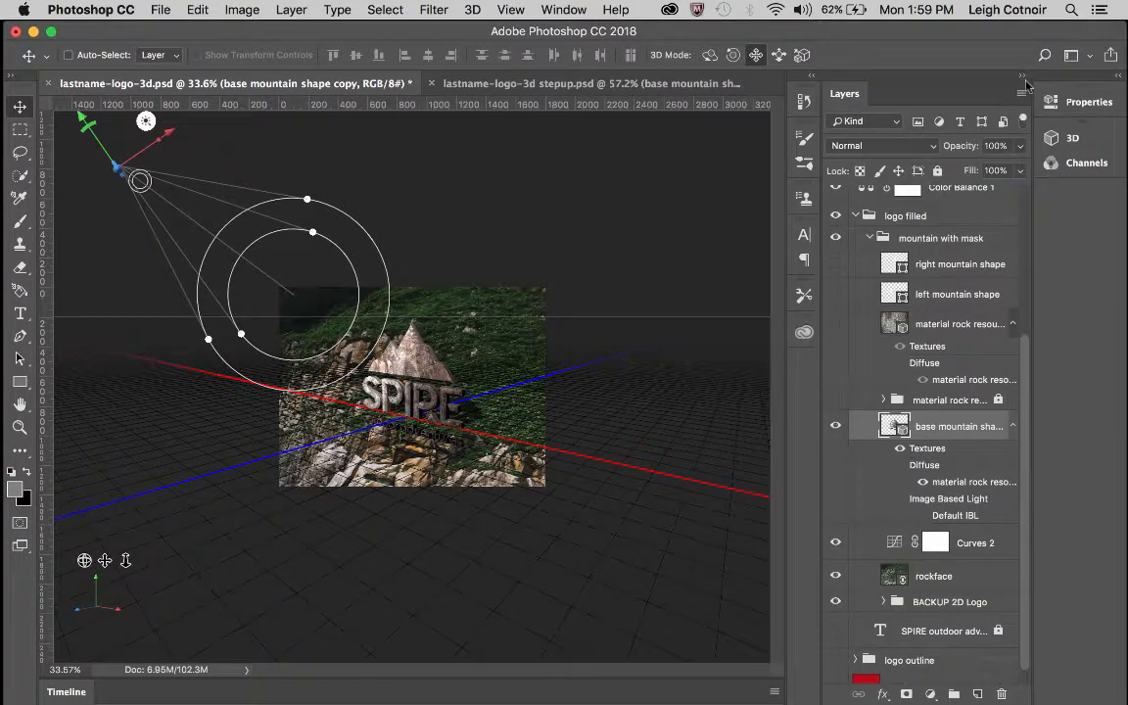
left_click(925, 76)
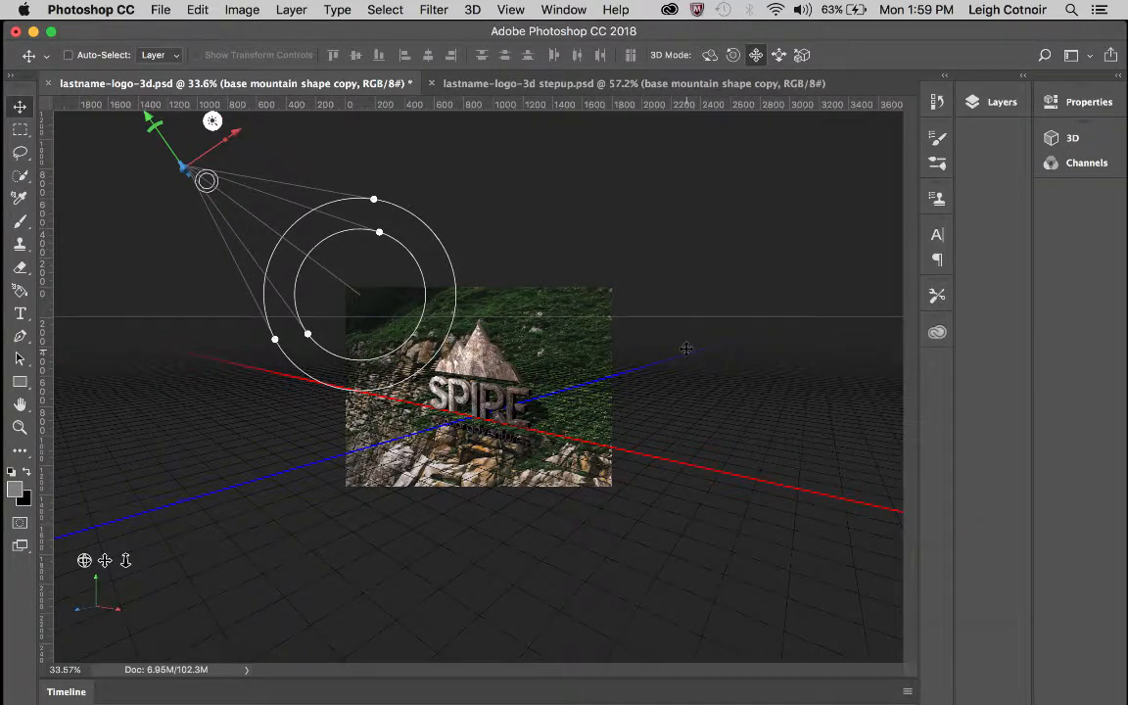
key("super+minus")
key("super+minus")
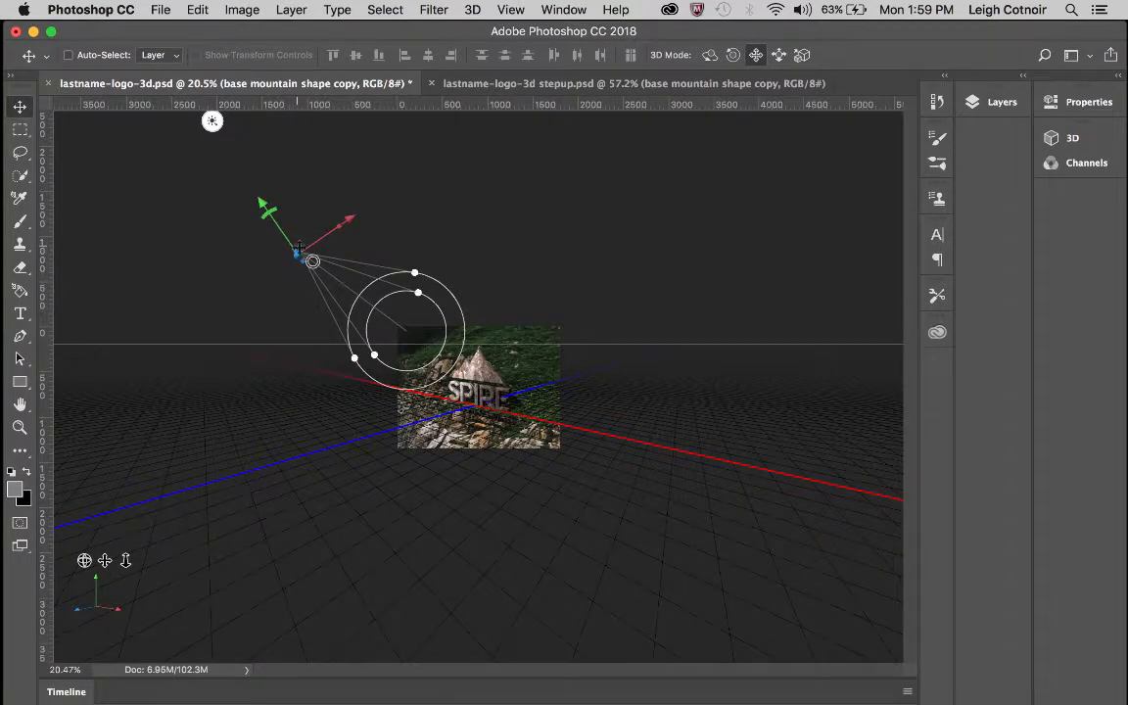
Move and rotate the spot light above the logo so its cone aims down at the mountain and SPIRE lettering
mouse_move(312, 263)
left_mouse_down()
mouse_move(244, 136)
mouse_move(368, 259)
mouse_move(332, 251)
left_mouse_up()
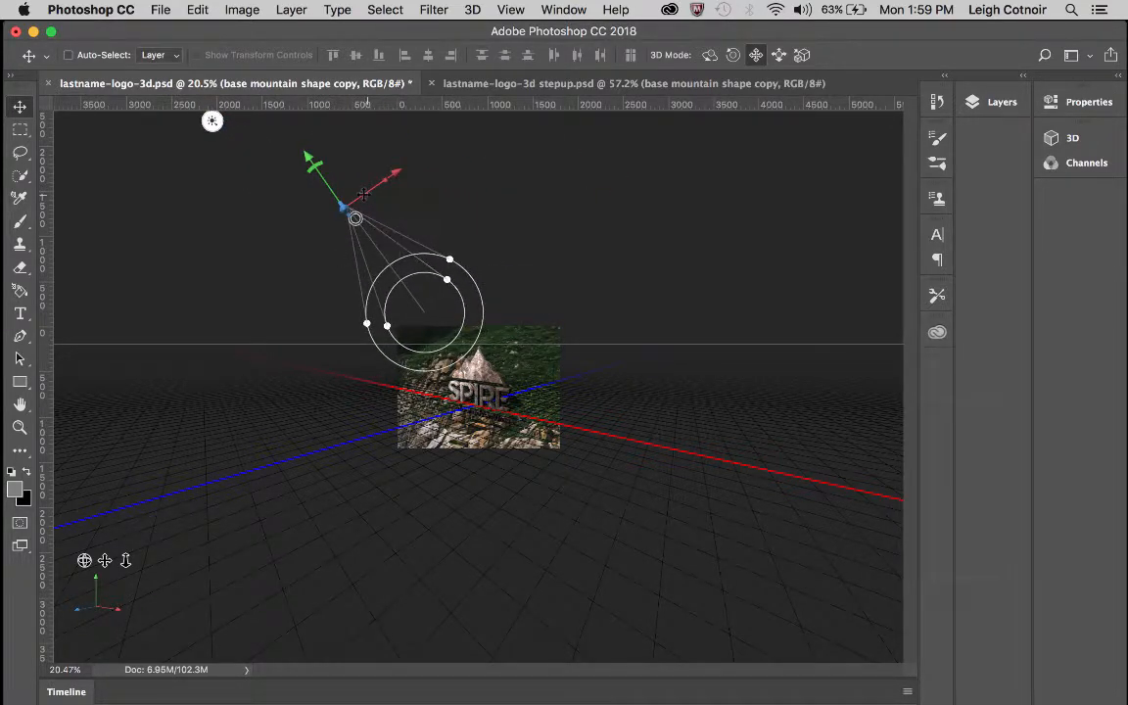
mouse_move(395, 171)
left_mouse_down()
mouse_move(411, 196)
mouse_move(438, 178)
mouse_move(413, 174)
left_mouse_up()
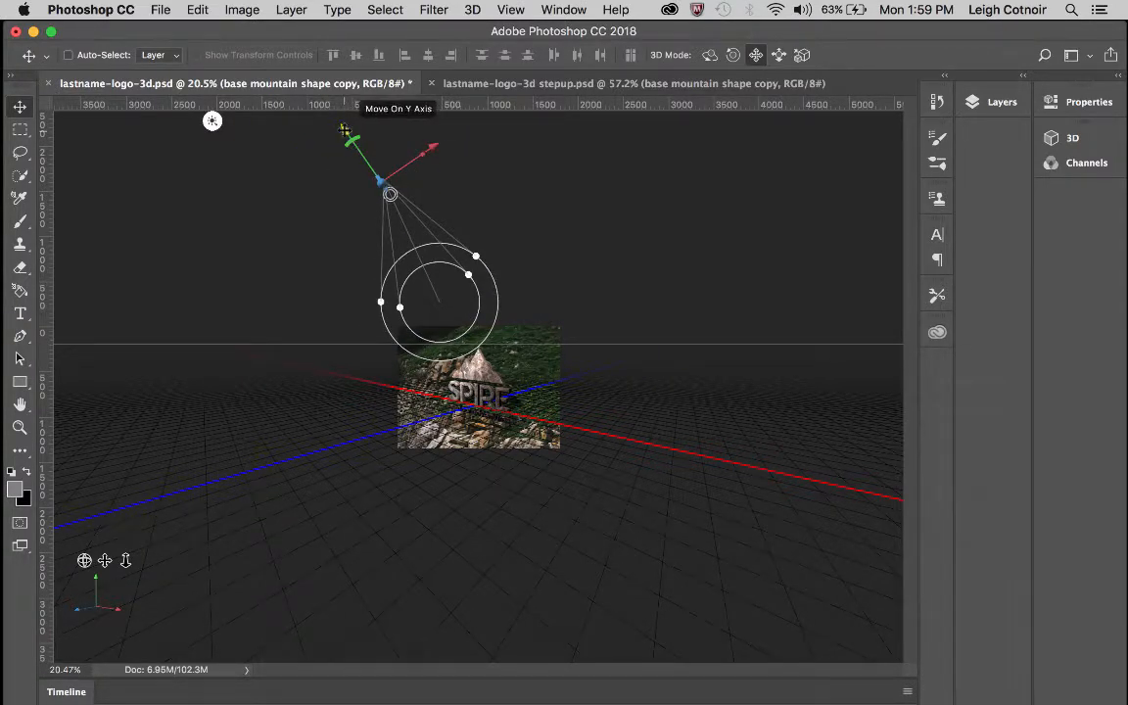
left_click_drag(338, 129, 240, 180)
left_click_drag(387, 207, 443, 200)
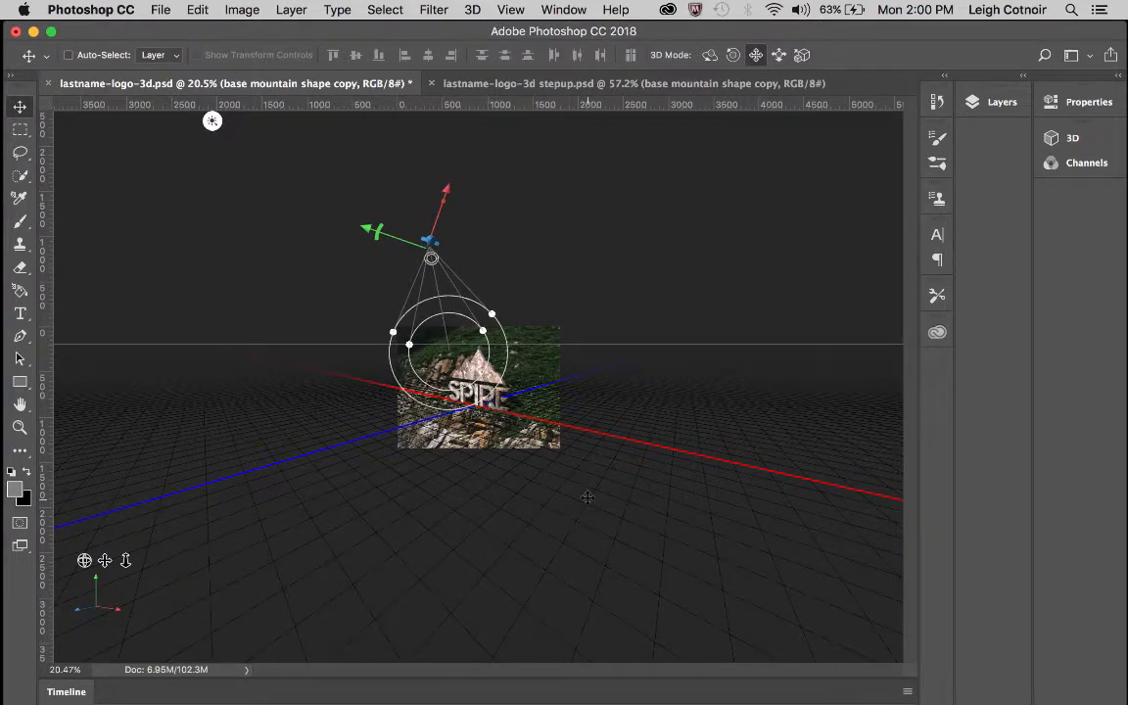
scroll(588, 498, "down", 5)
scroll(593, 505, "up", 6)
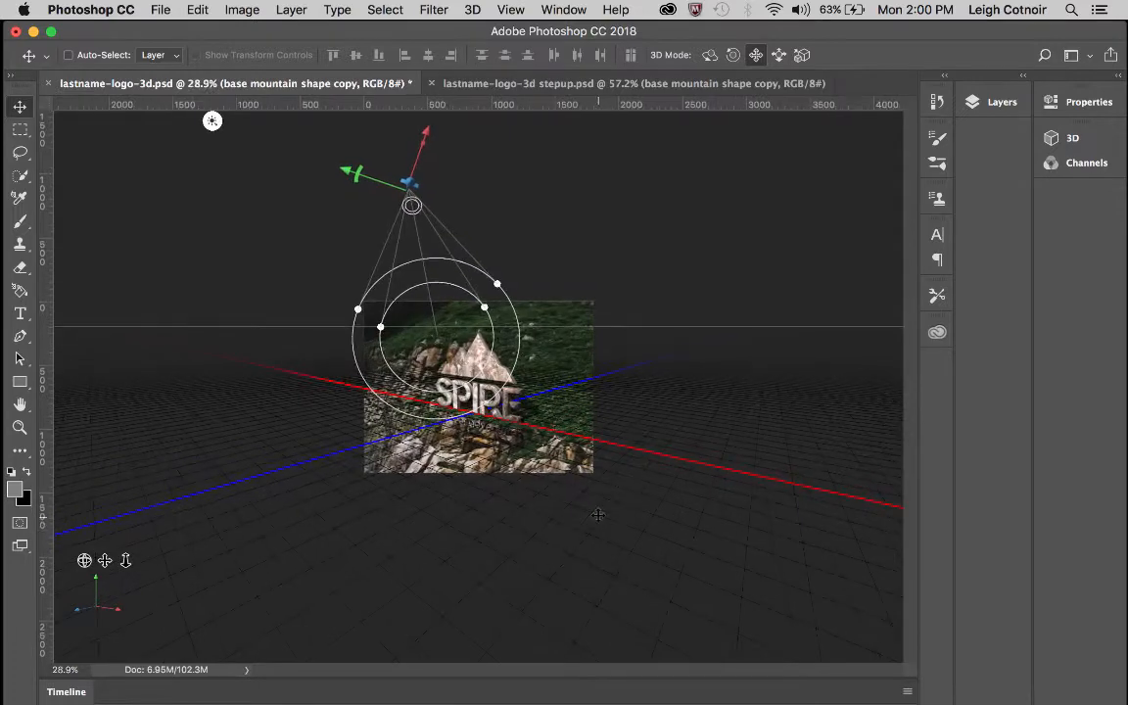
scroll(598, 514, "up", 6)
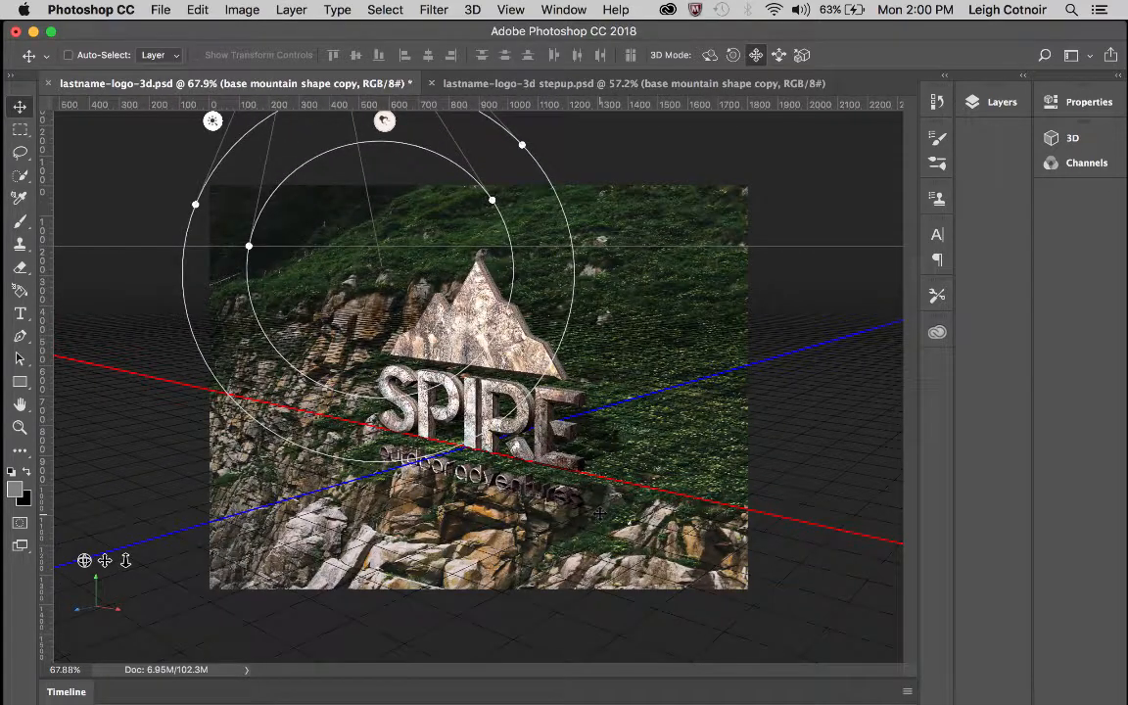
Rotate the spot light around its X axis so its cone is centred on the mountain and SPIRE lettering
scroll(599, 545, "down", 3)
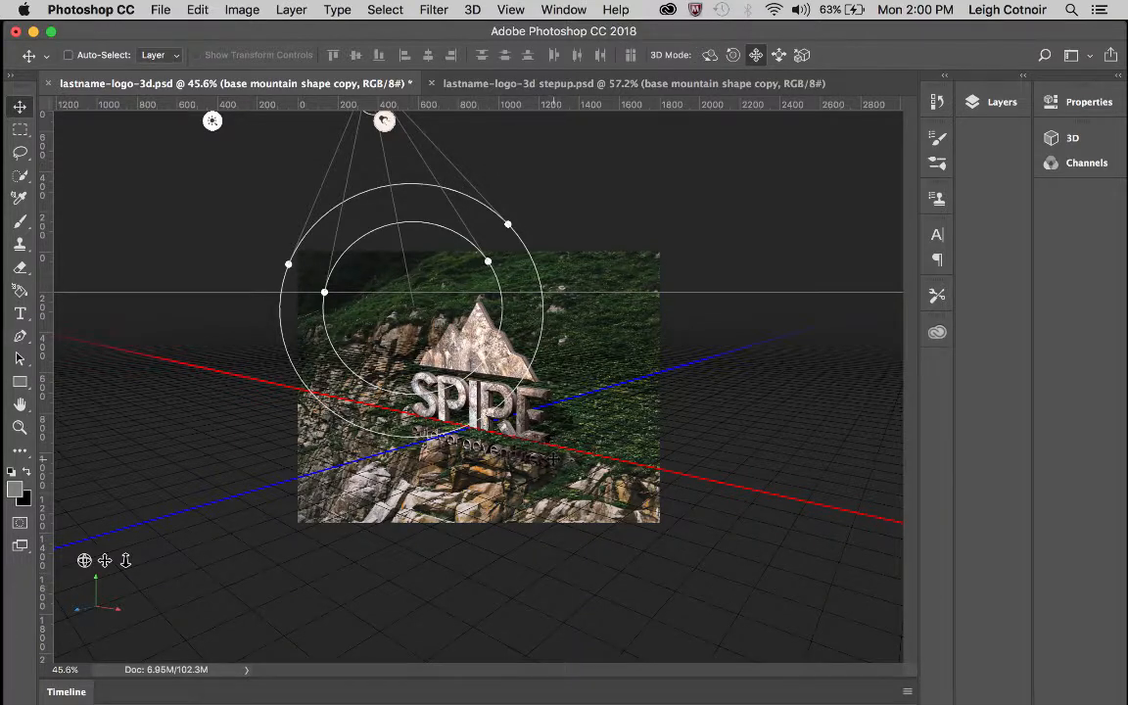
scroll(478, 388, "down", 3)
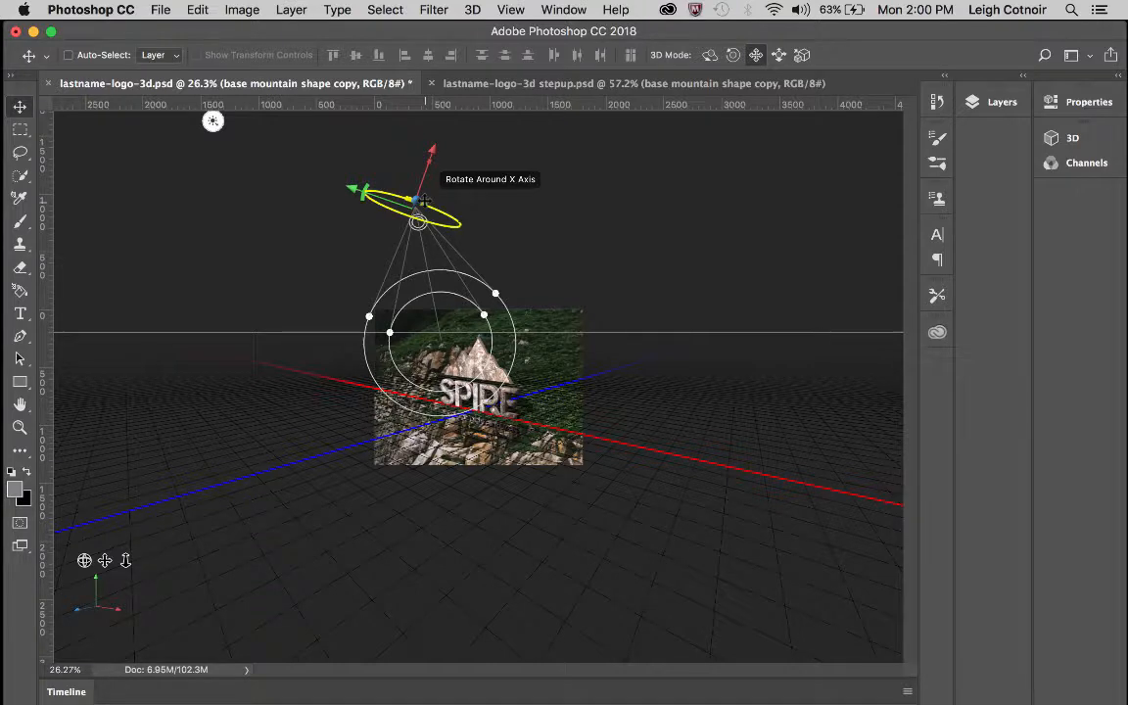
mouse_move(423, 199)
left_mouse_down()
mouse_move(440, 201)
mouse_move(407, 208)
left_mouse_up()
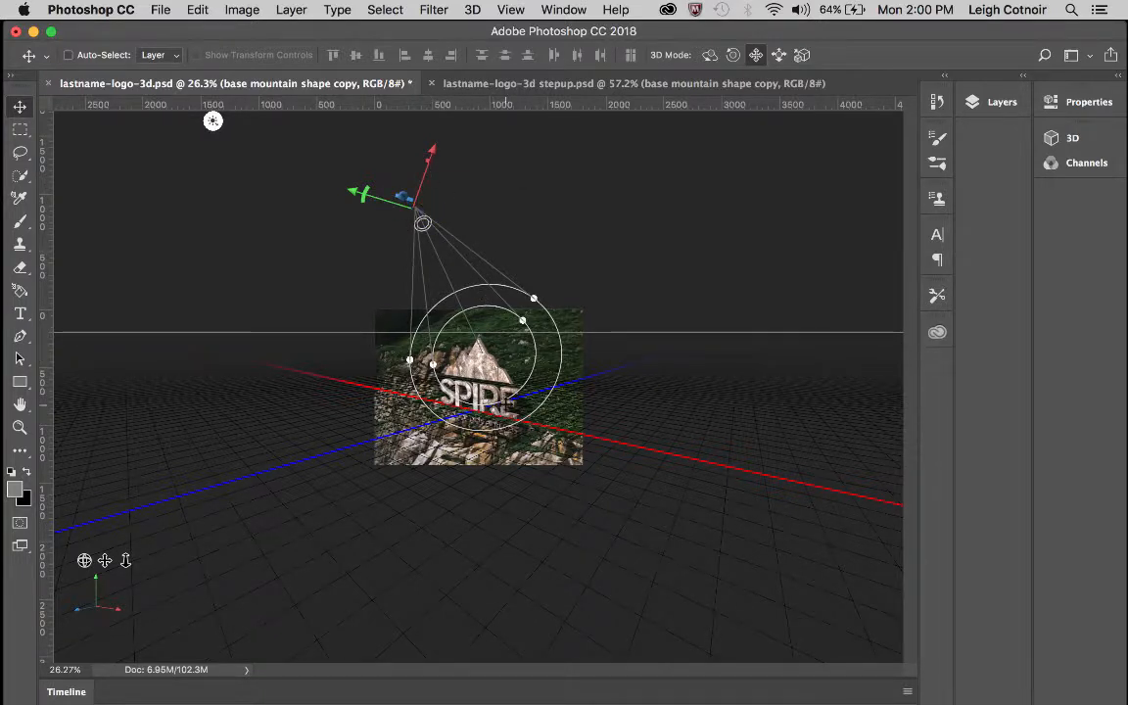
scroll(487, 456, "up", 6)
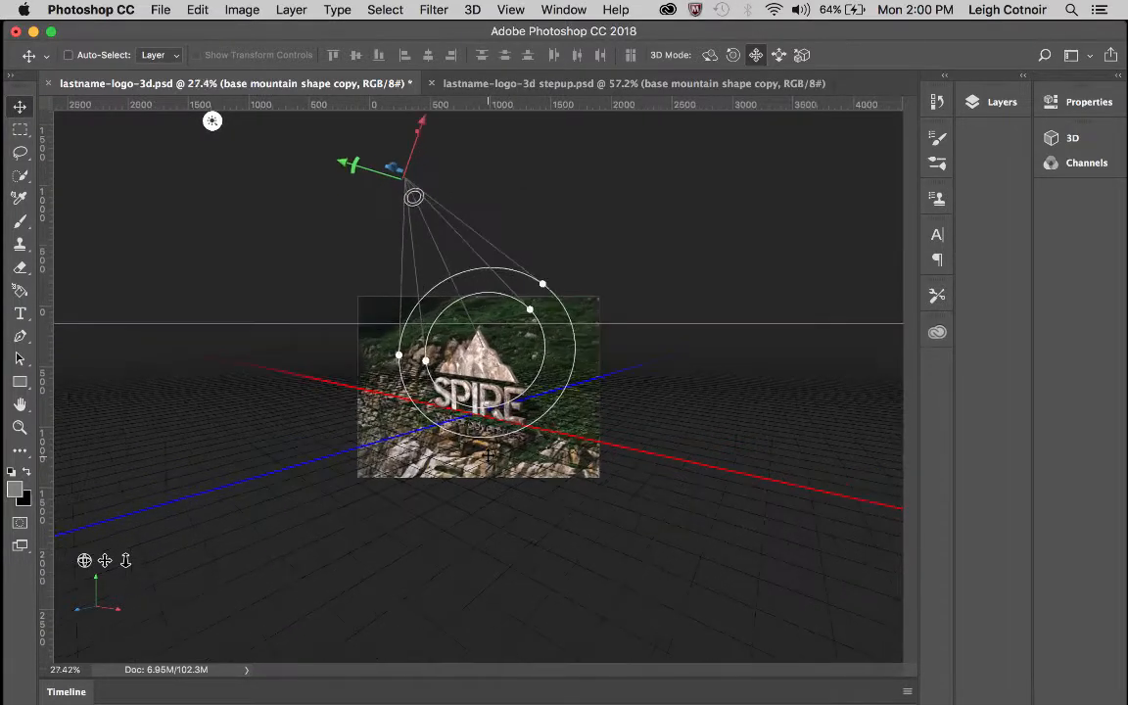
scroll(487, 455, "down", 3)
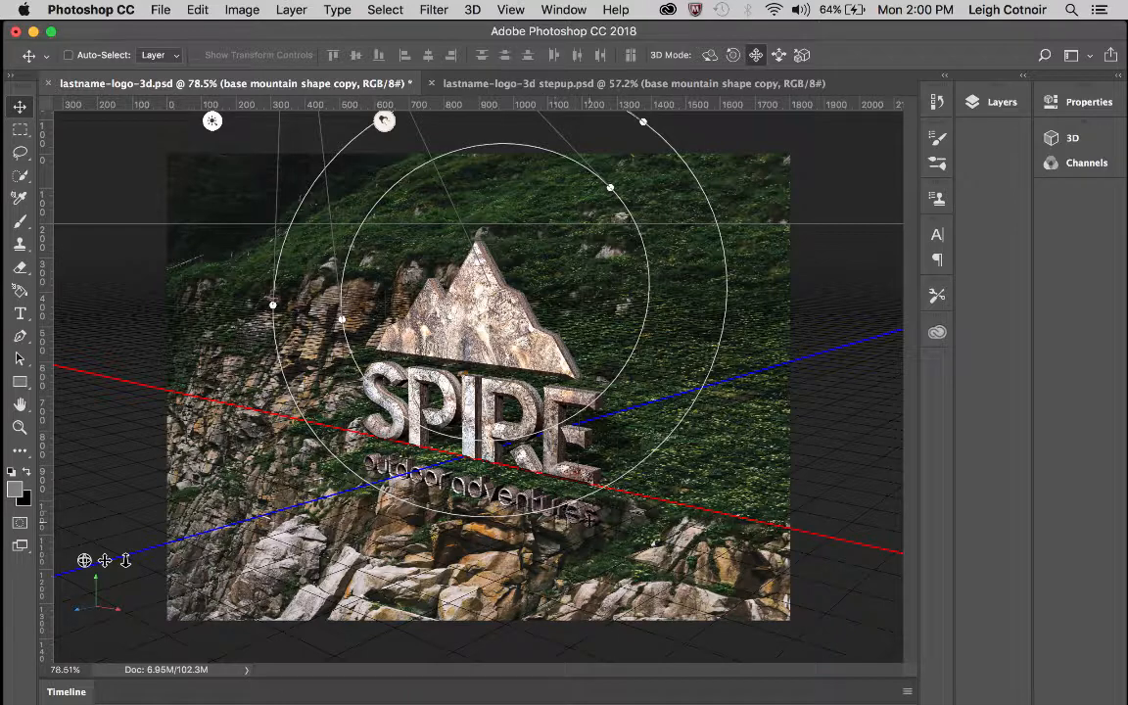
Move the spot light down and to the left so its cone covers the whole logo, including the tagline
scroll(590, 521, "down", 5)
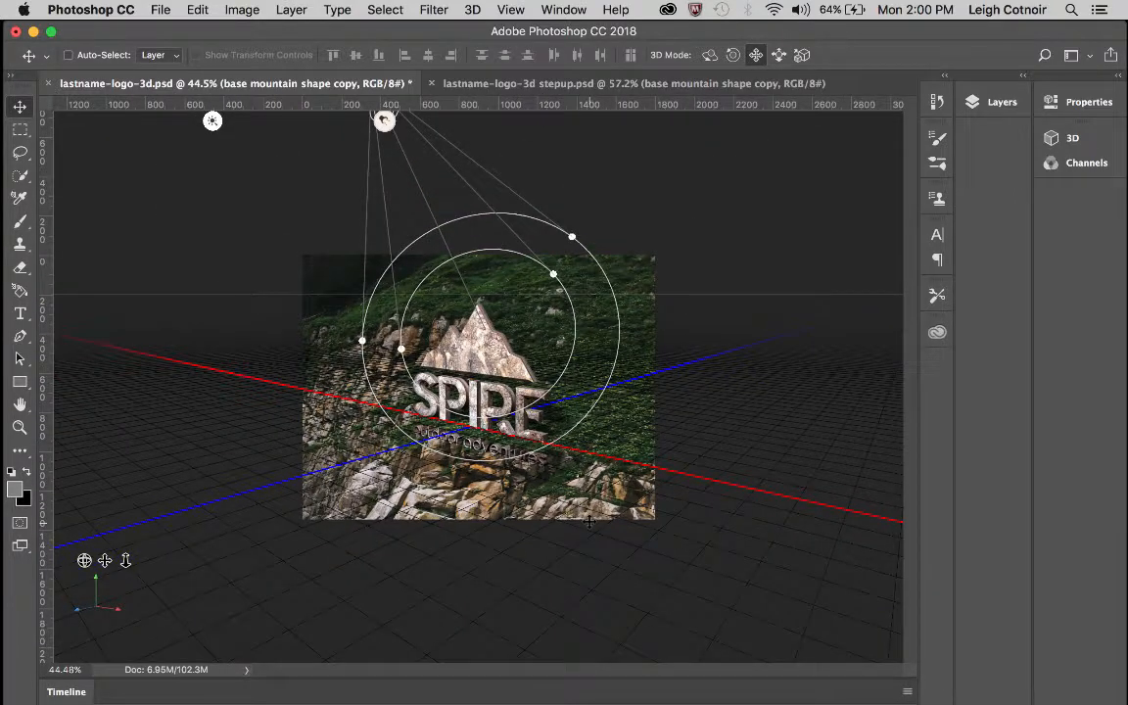
scroll(590, 521, "down", 4)
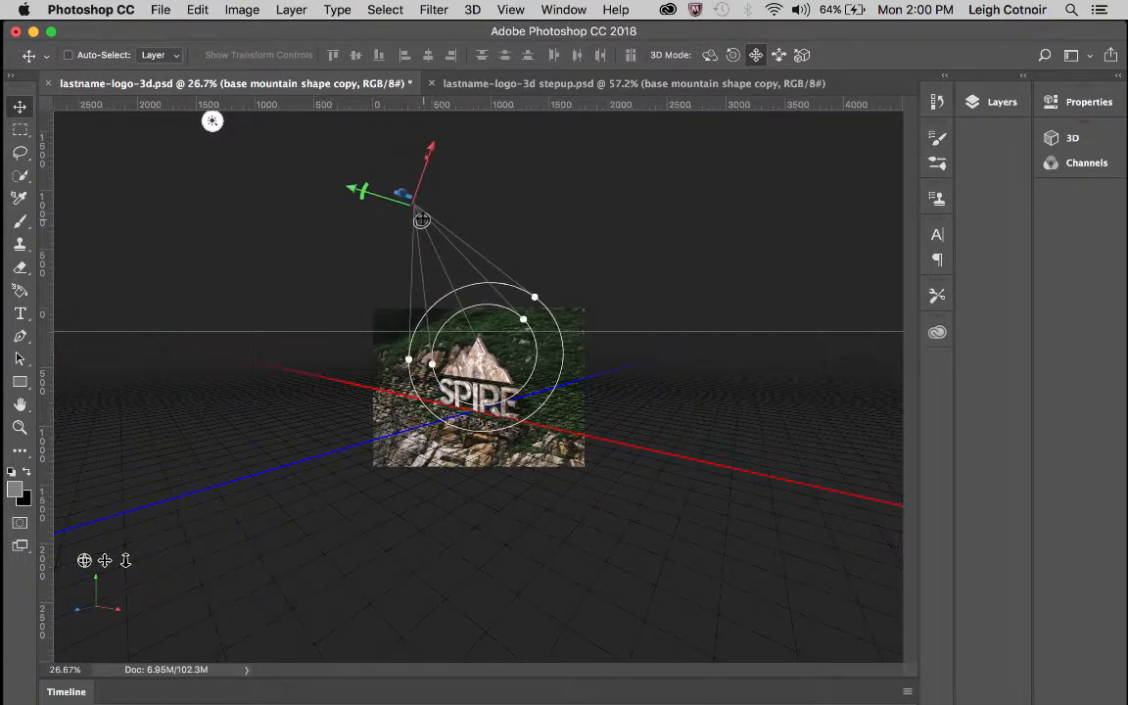
mouse_move(421, 219)
left_mouse_down()
mouse_move(461, 266)
mouse_move(423, 267)
mouse_move(413, 235)
left_mouse_up()
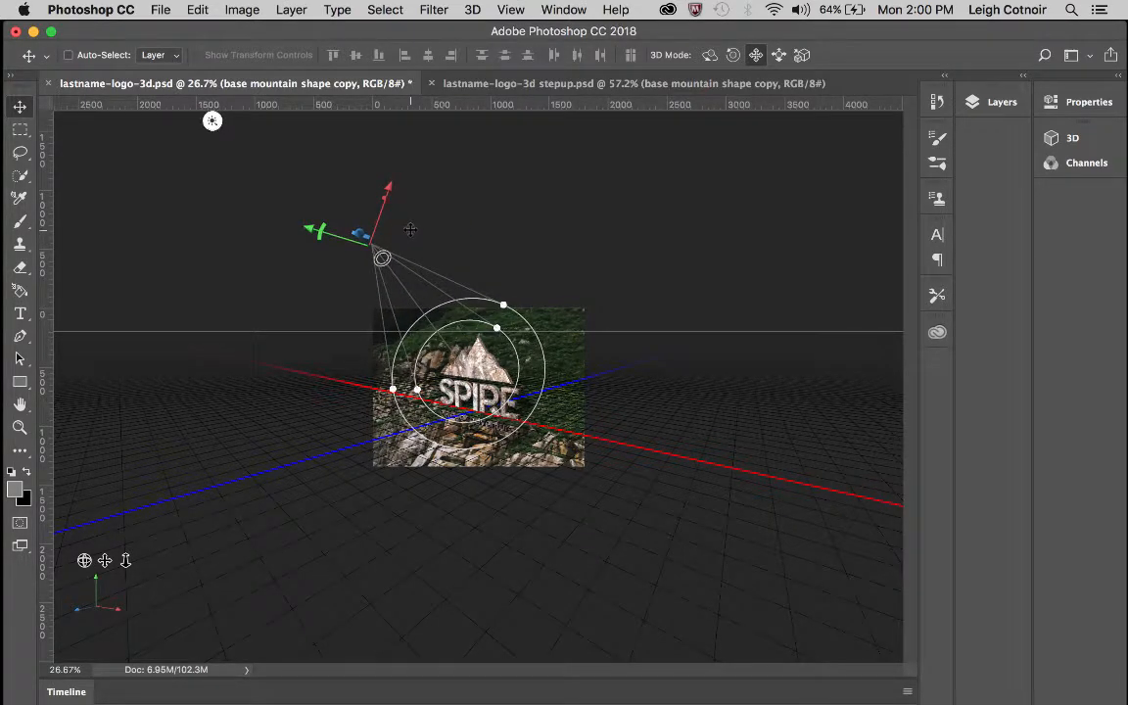
scroll(503, 386, "up", 5)
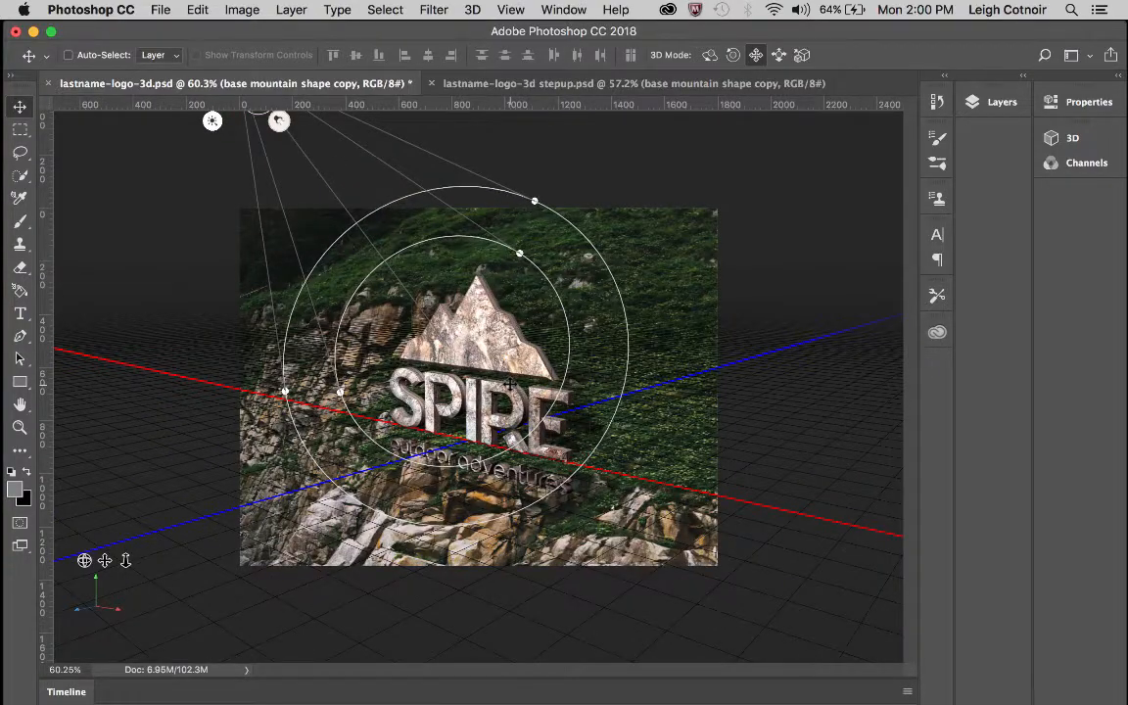
scroll(509, 384, "up", 3)
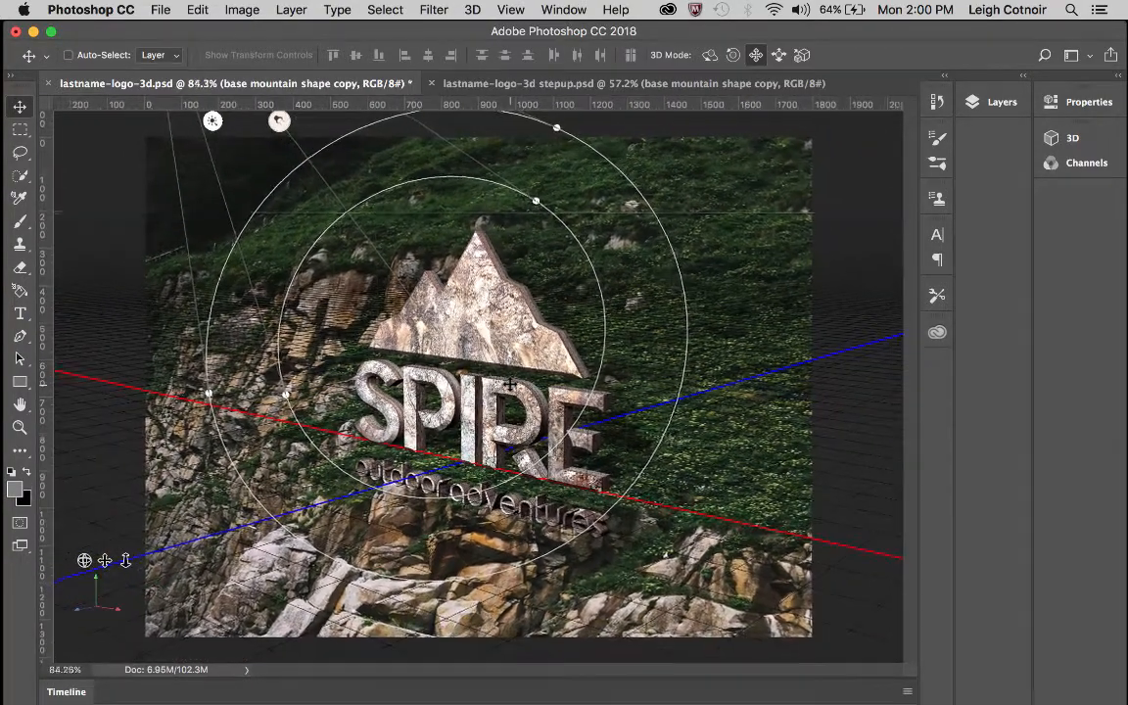
scroll(509, 384, "down", 1)
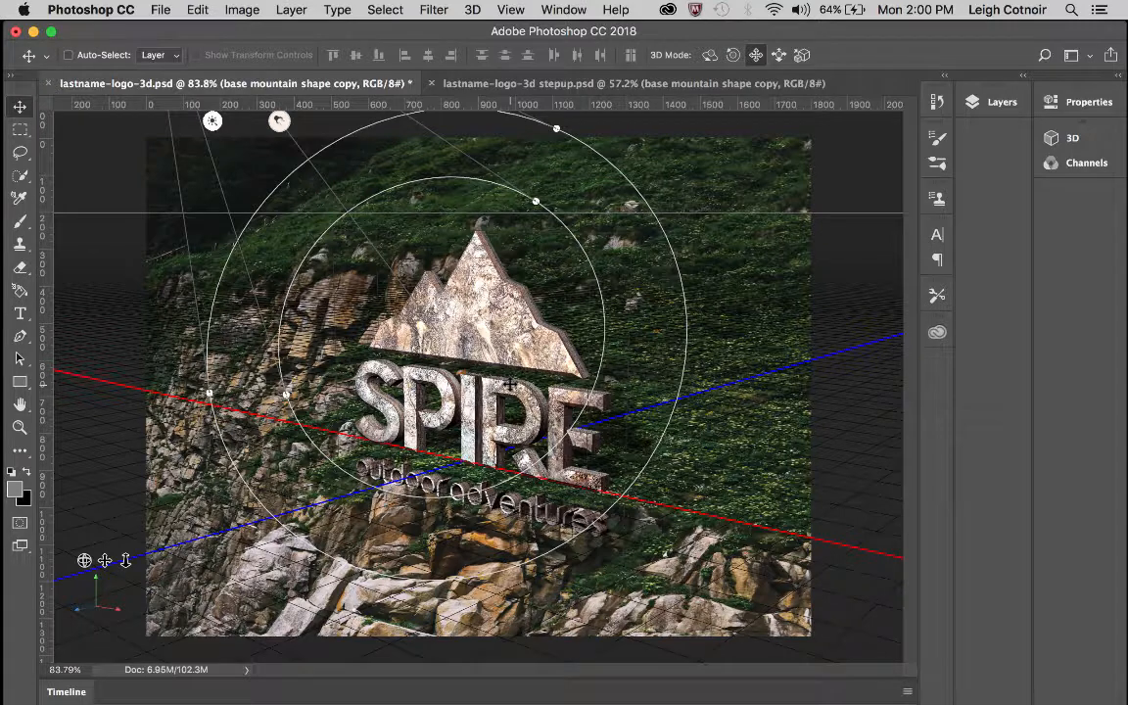
scroll(509, 384, "down", 4)
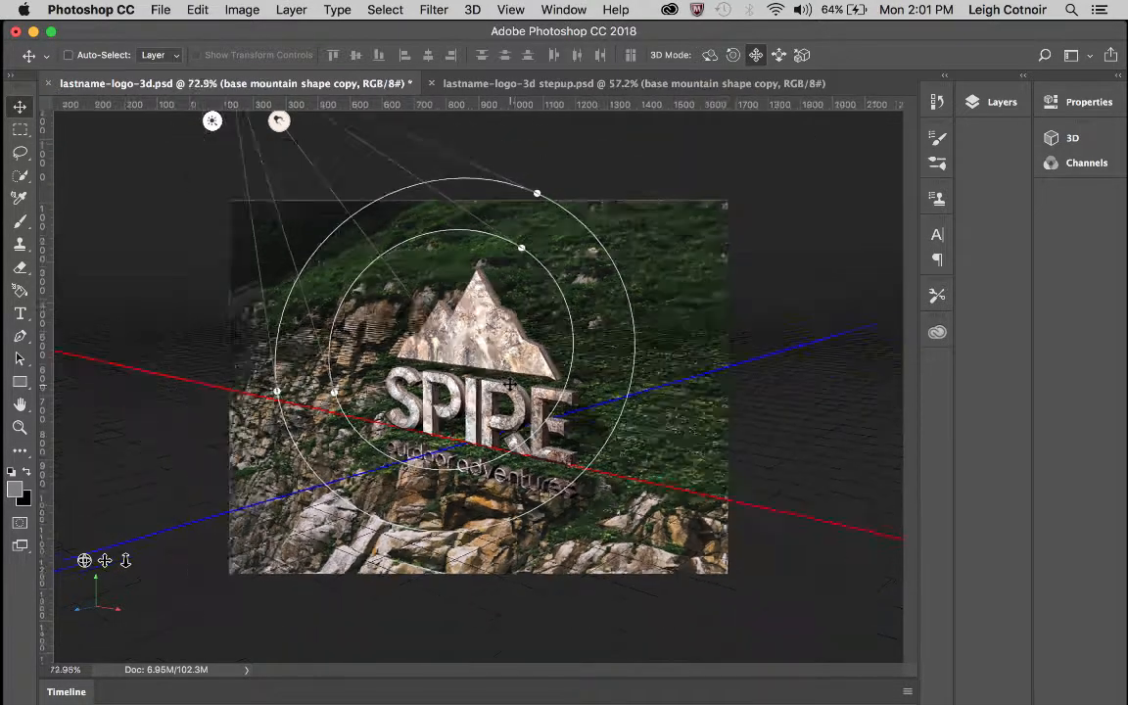
scroll(510, 385, "down", 1)
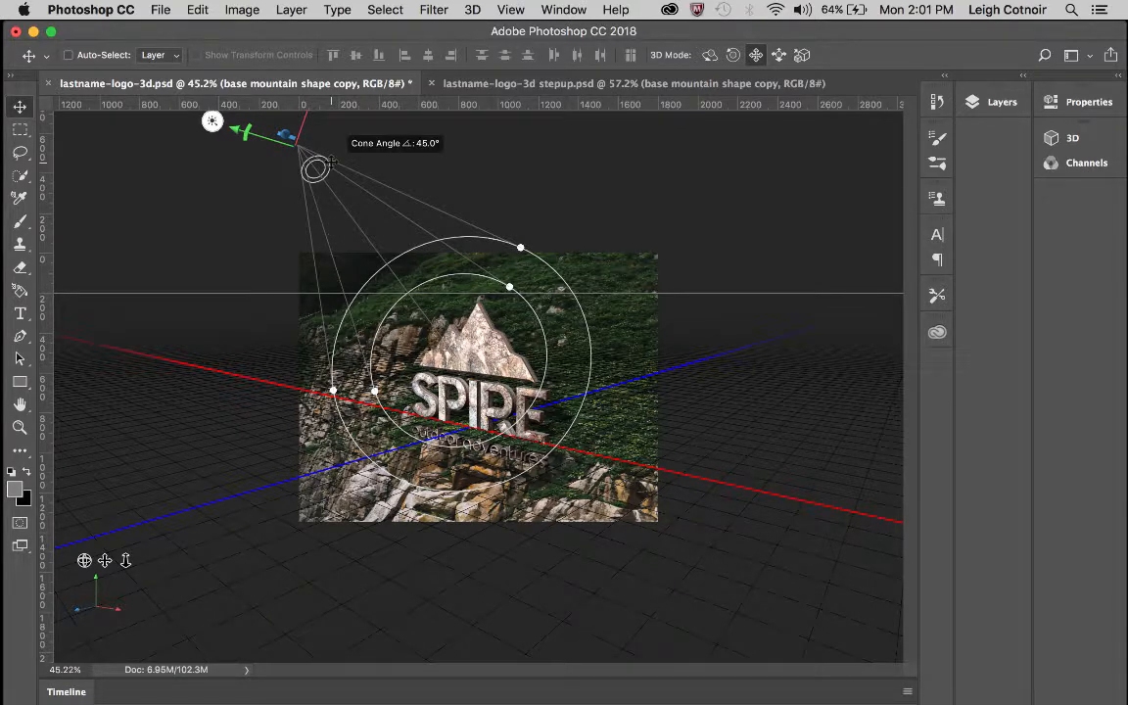
scroll(333, 163, "down", 2)
scroll(332, 163, "up", 2)
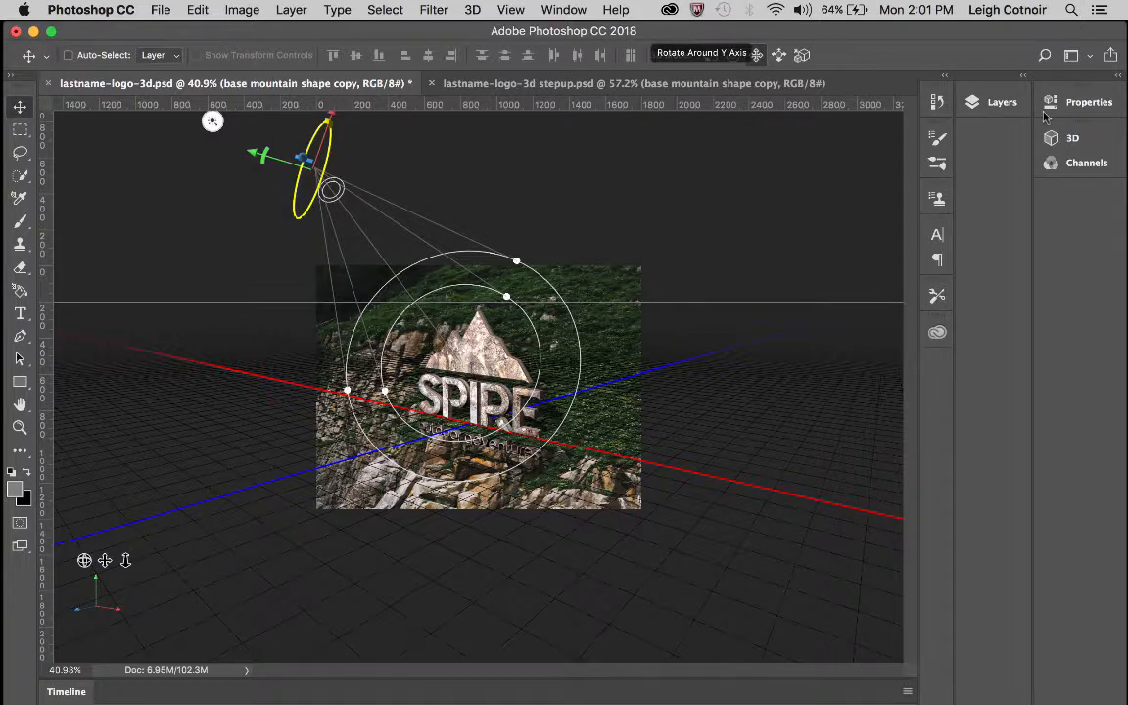
Open the 3D panel and look through the document's history states from the first to the latest
left_click(1062, 138)
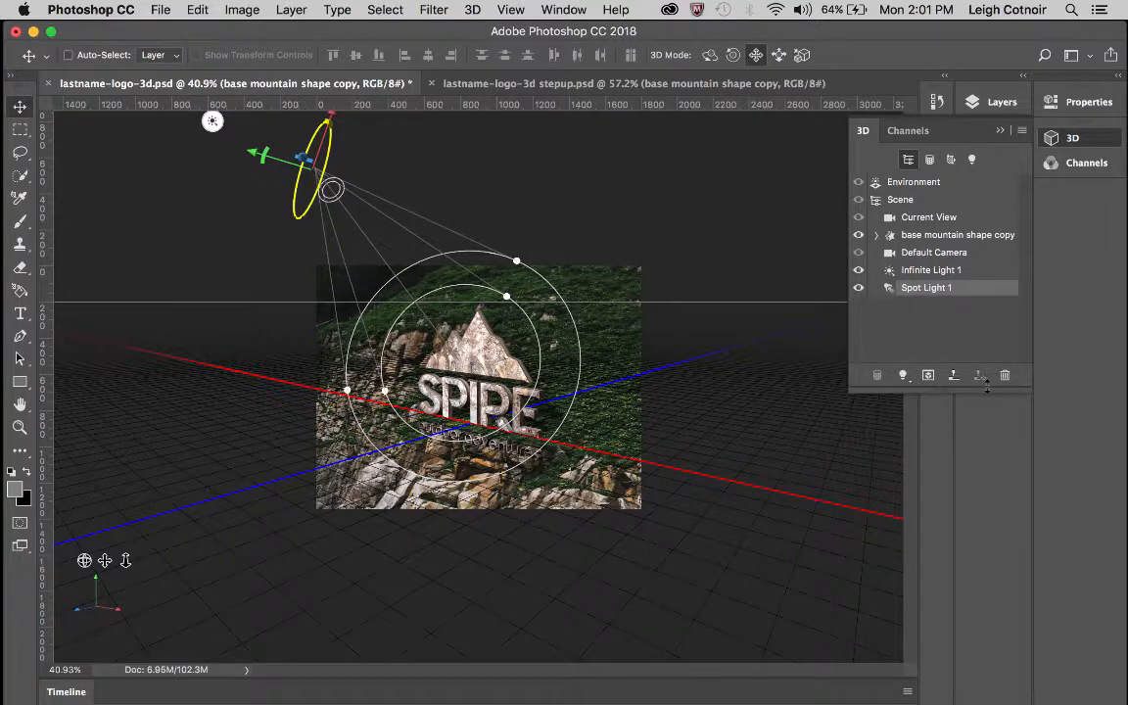
left_click(936, 104)
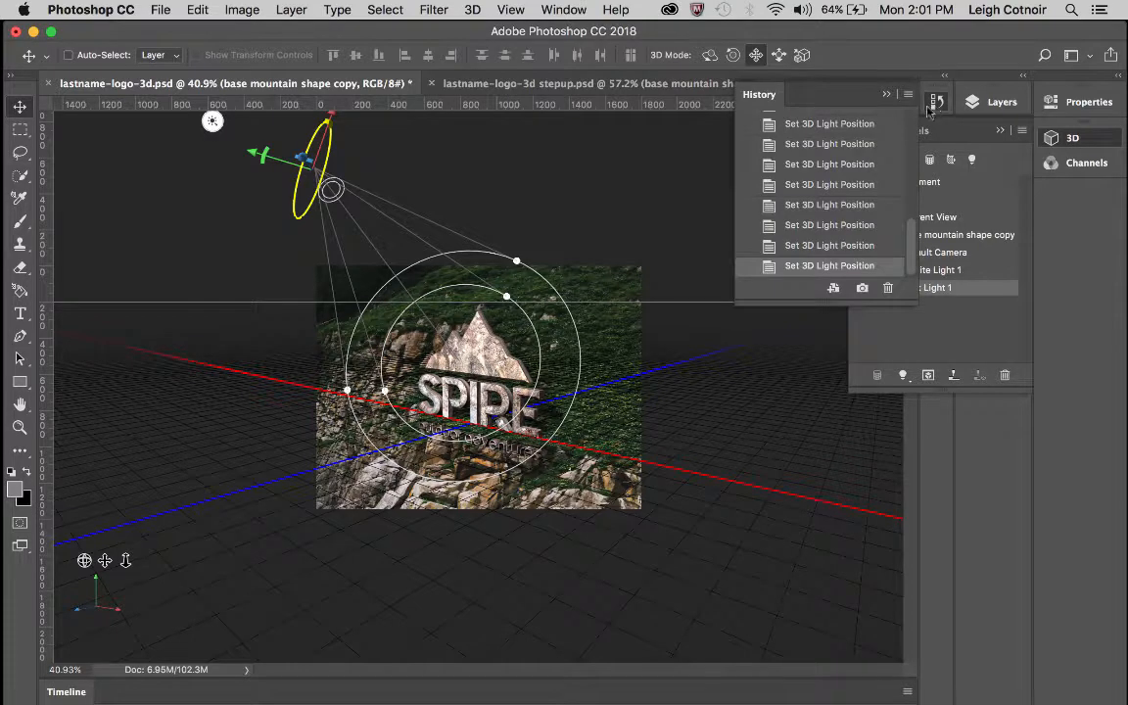
scroll(794, 240, "up", 10)
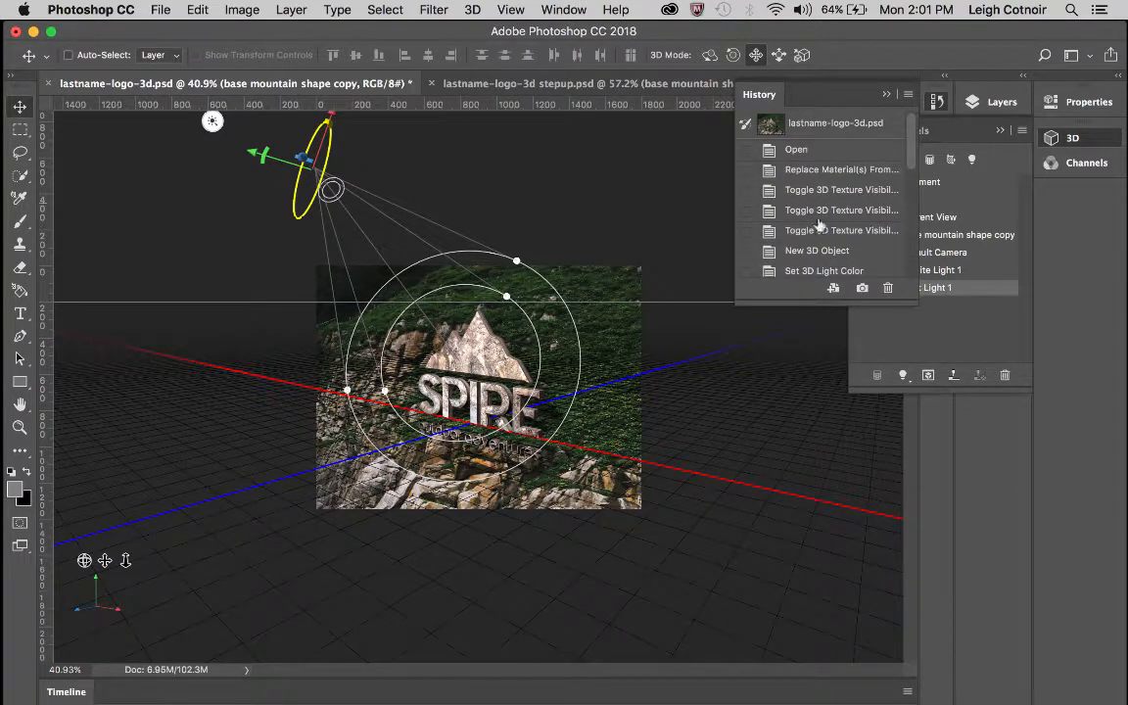
scroll(745, 204, "down", 10)
left_click(932, 98)
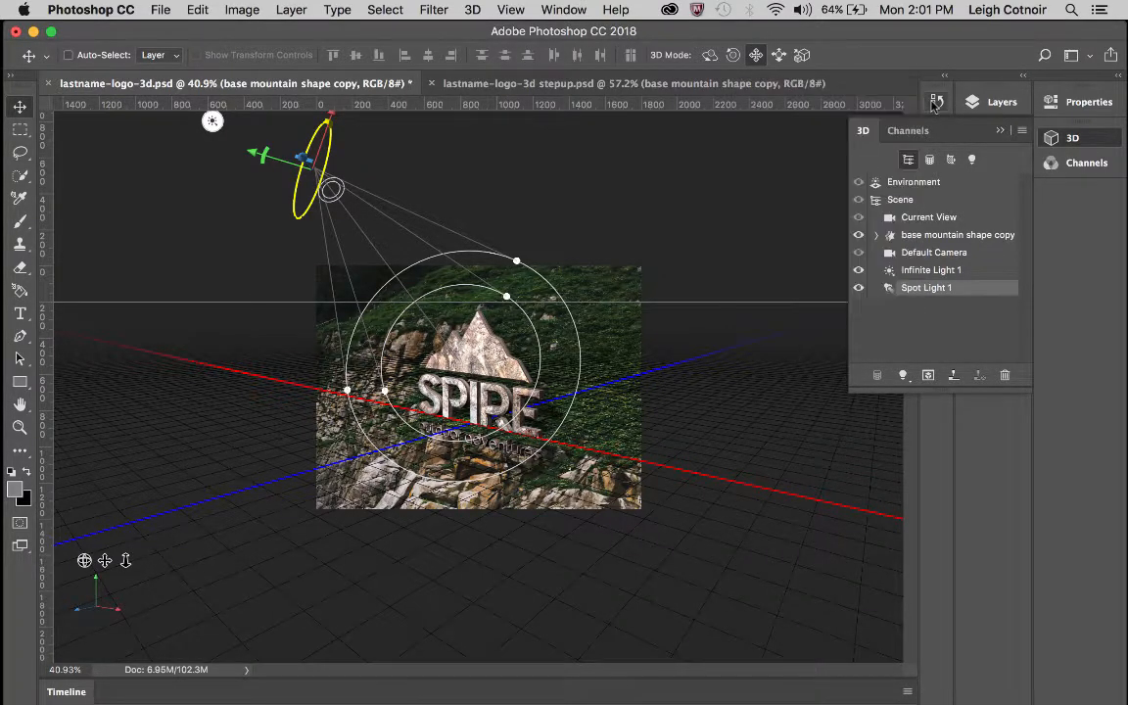
Expand the Layers and Properties panels and detach the 3D panel so it floats on its own
left_click(1005, 106)
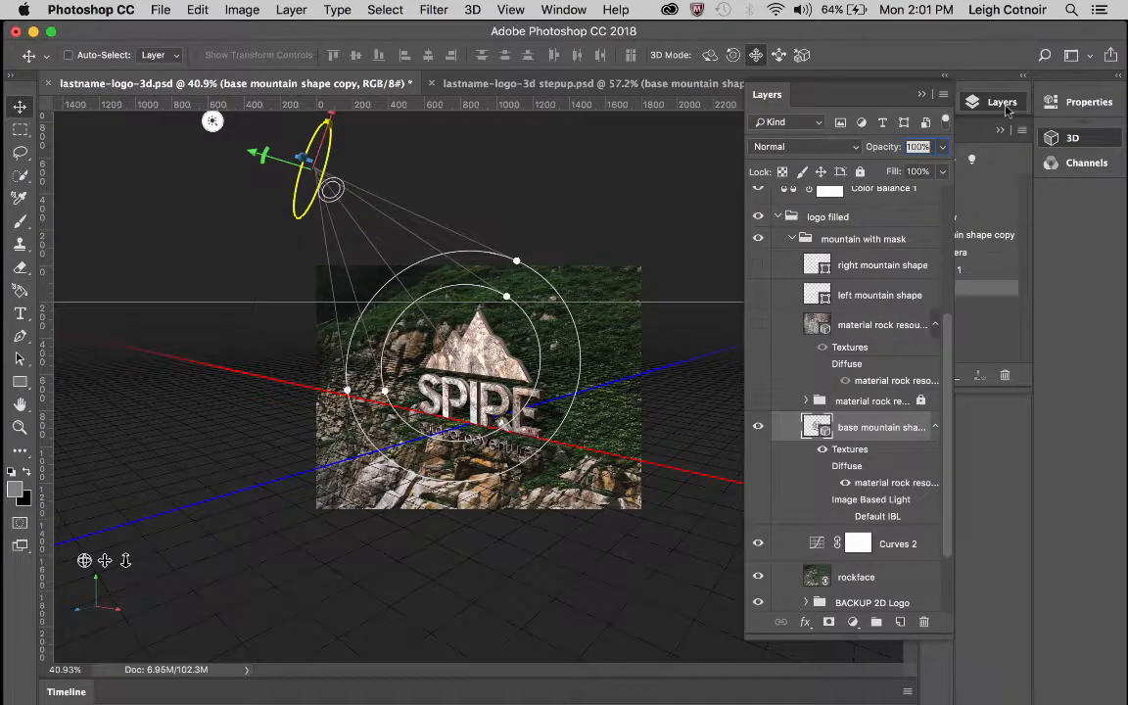
left_click(1083, 103)
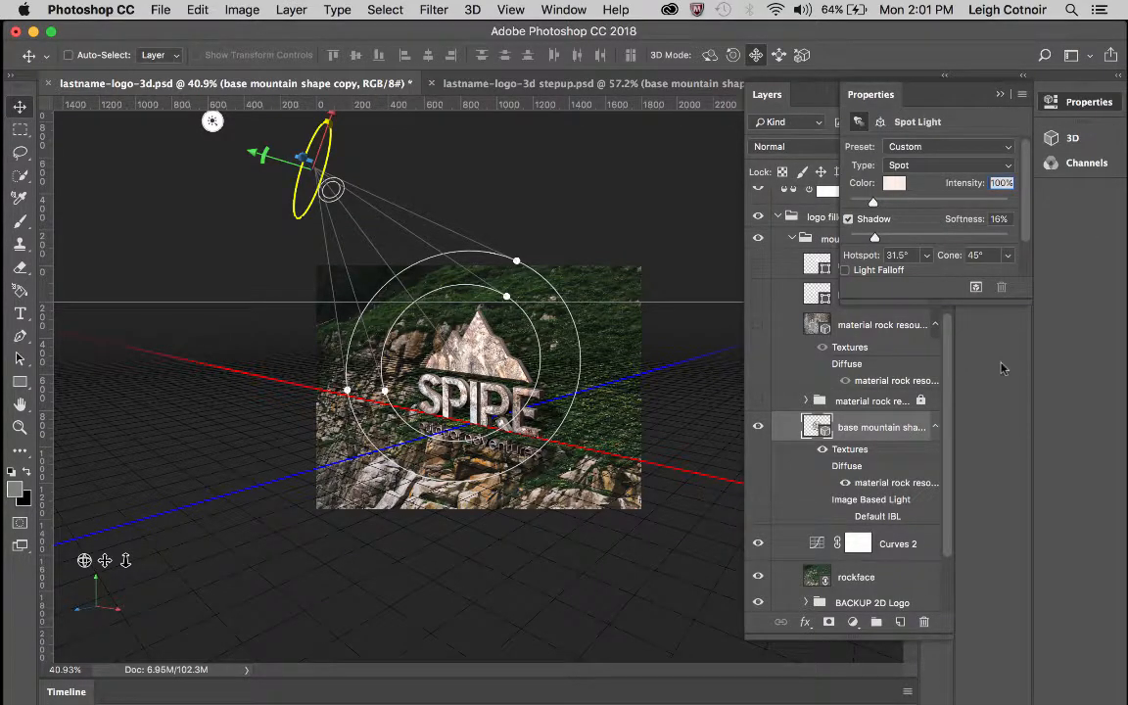
left_click(1072, 138)
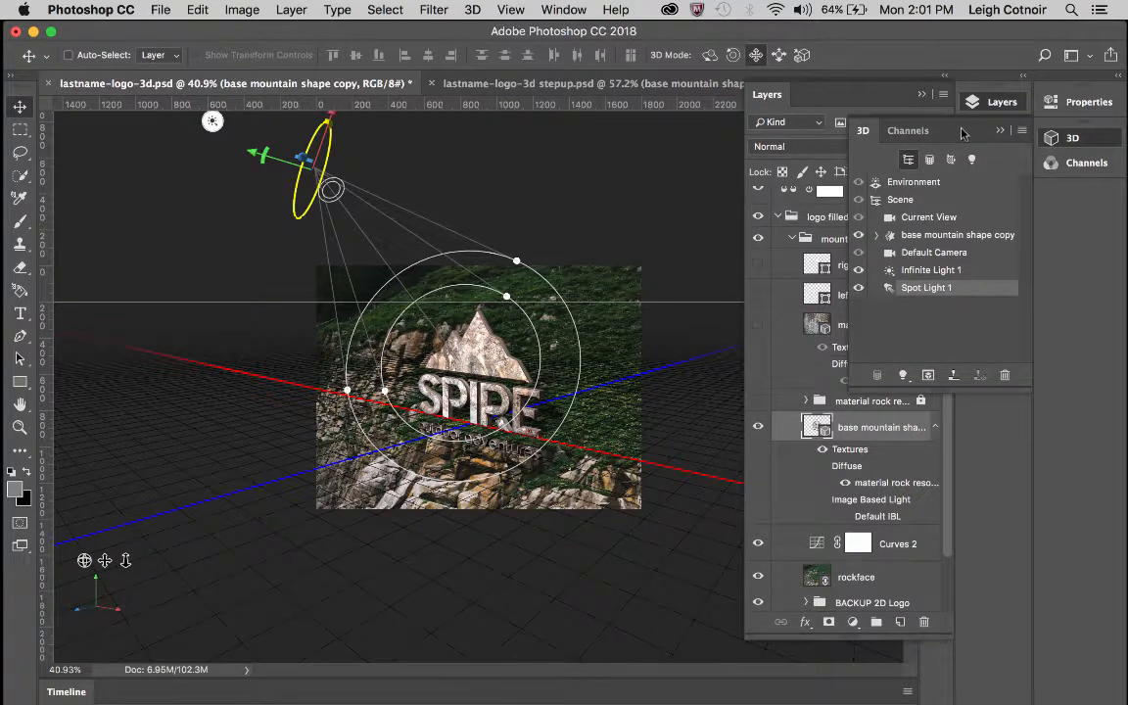
left_click_drag(965, 132, 1056, 404)
Detach the Properties and Layers panels, fit the image to the window, and dock Layers beside the expanded Properties and 3D panels
left_click(1077, 109)
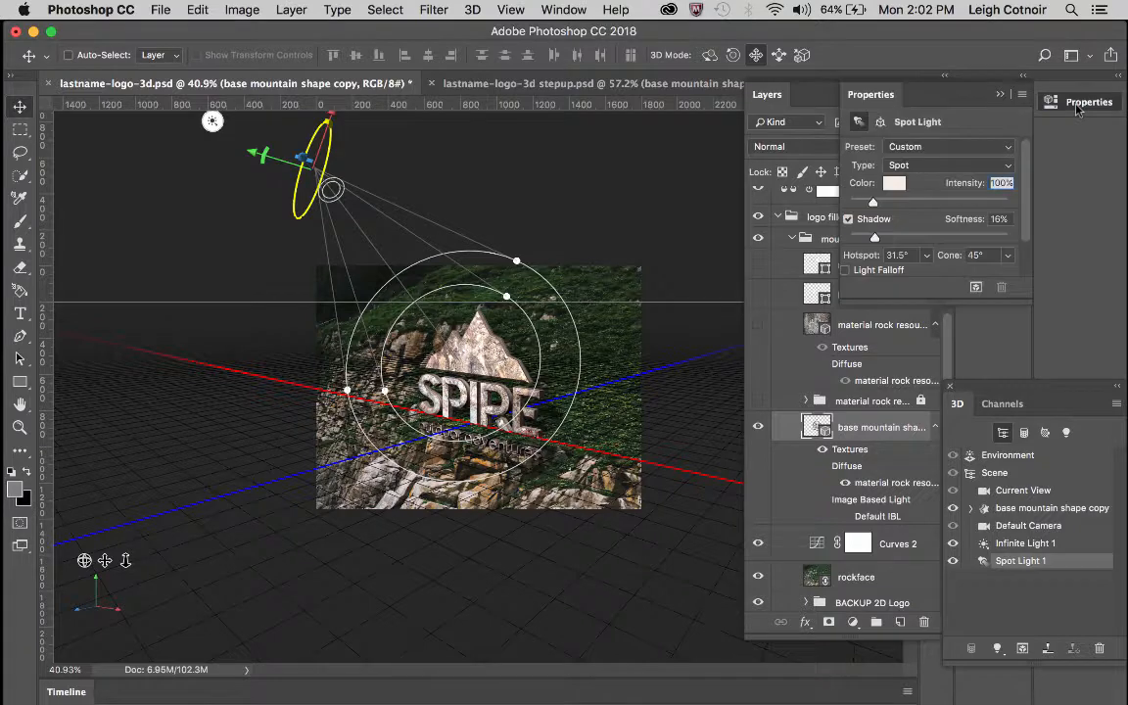
left_click_drag(854, 90, 1025, 101)
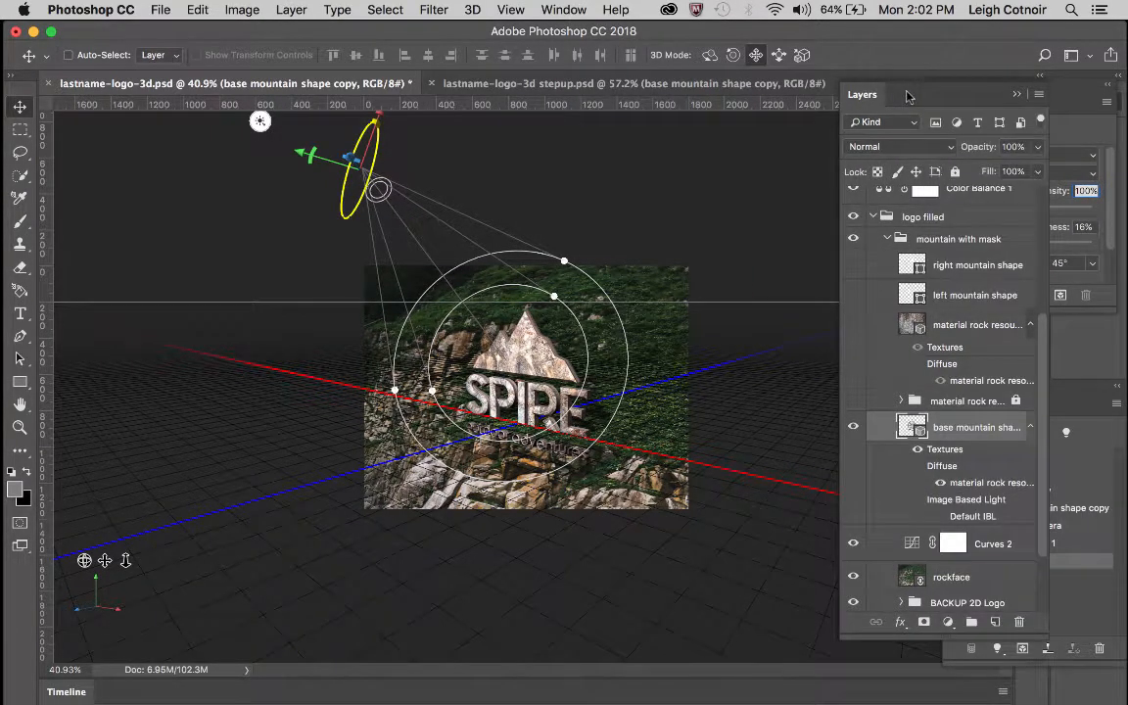
left_click_drag(894, 99, 825, 114)
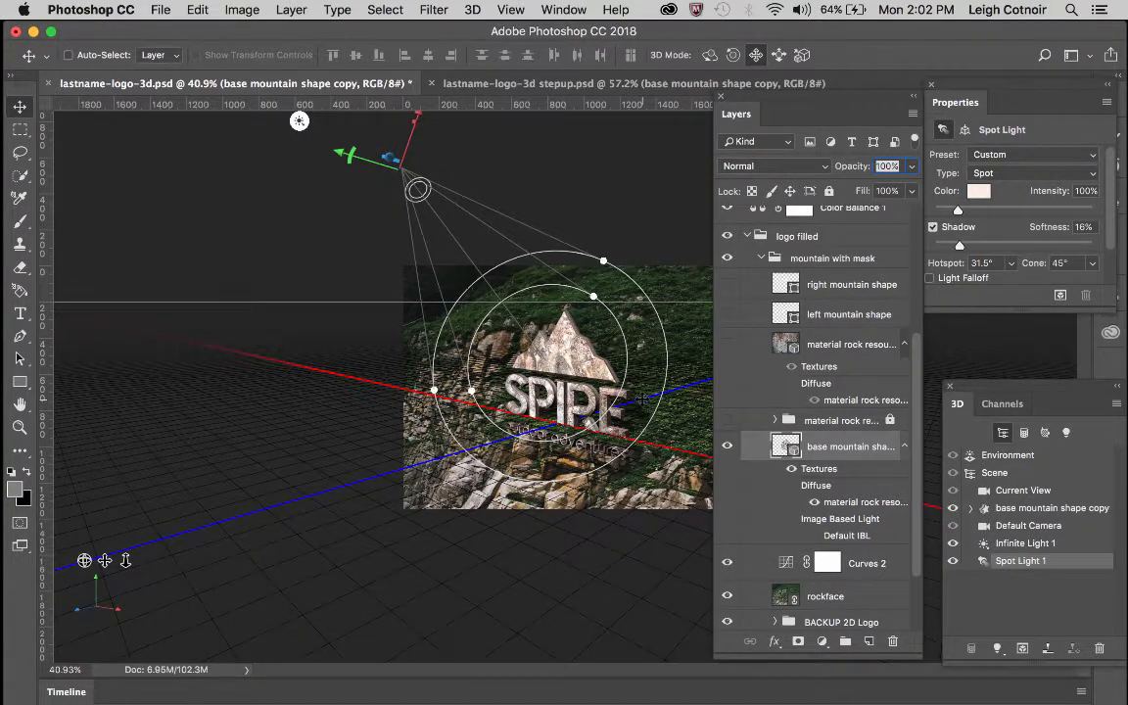
key("super+0")
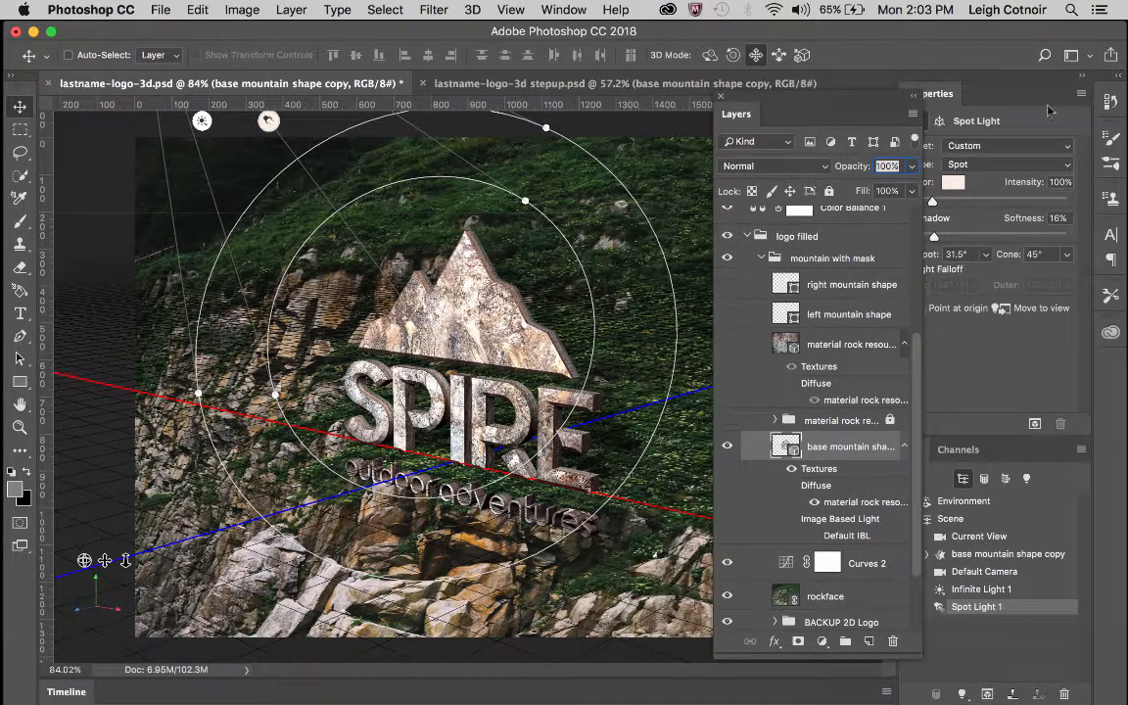
mouse_move(878, 102)
left_mouse_down()
mouse_move(816, 95)
mouse_move(893, 95)
left_mouse_up()
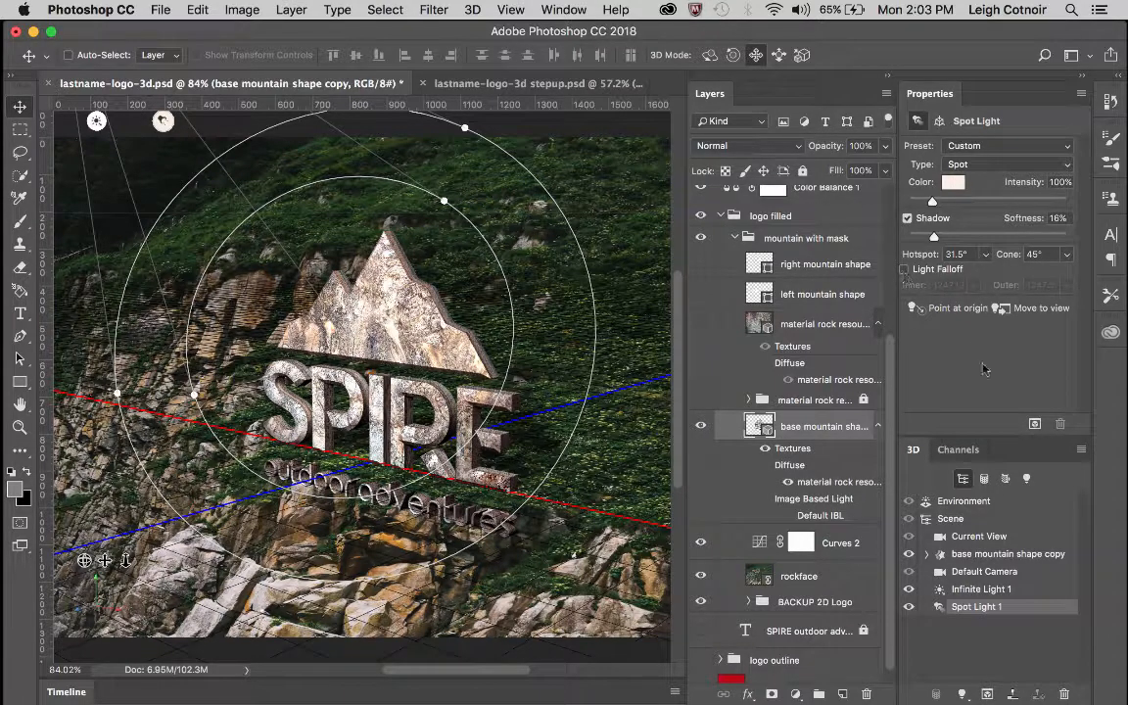
Turn on light falloff for the spot light and reduce its inner distance to 657.83
left_click(904, 269)
mouse_move(484, 428)
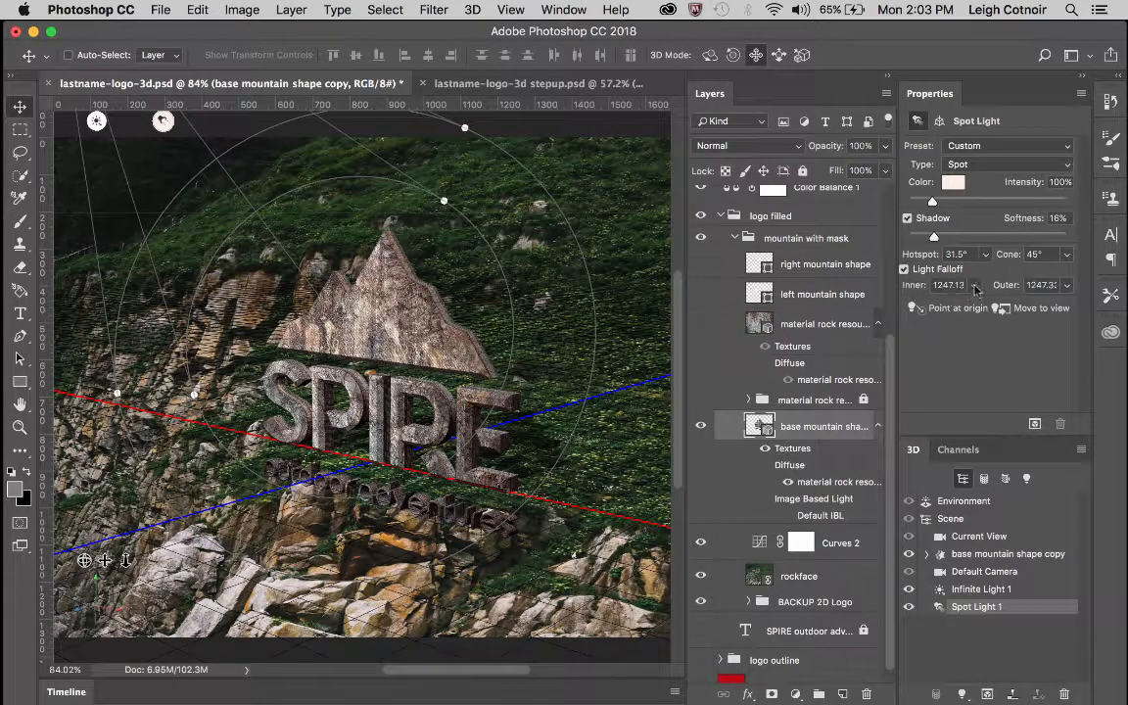
left_click(975, 287)
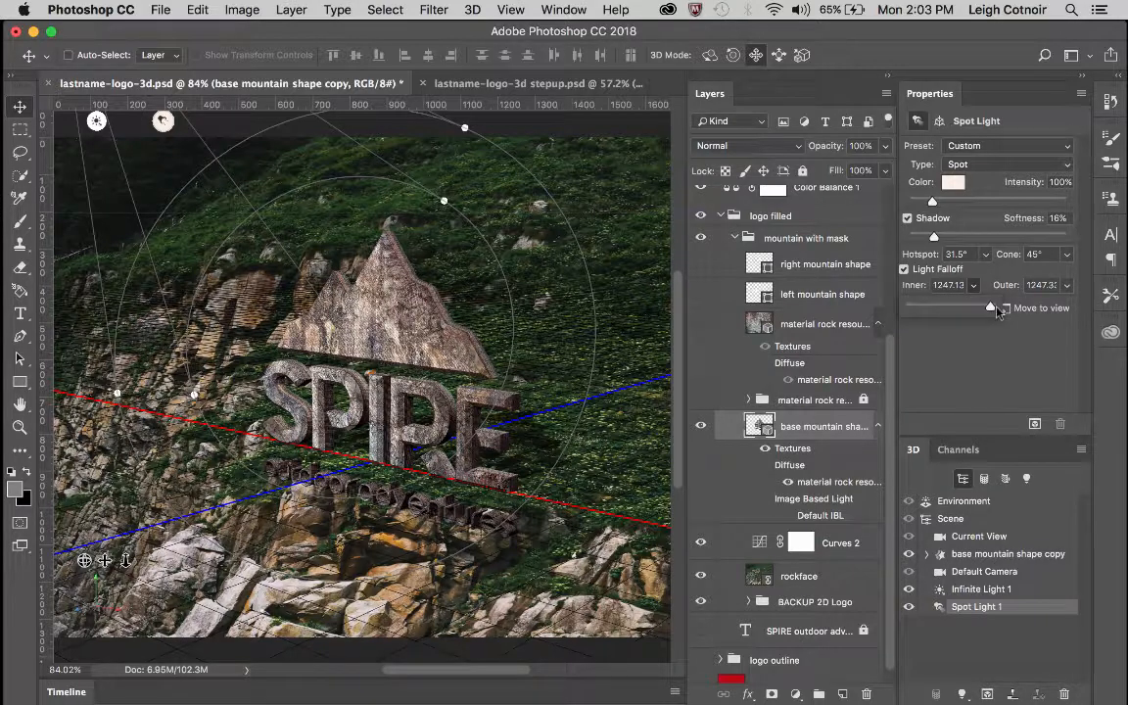
left_click_drag(990, 309, 952, 309)
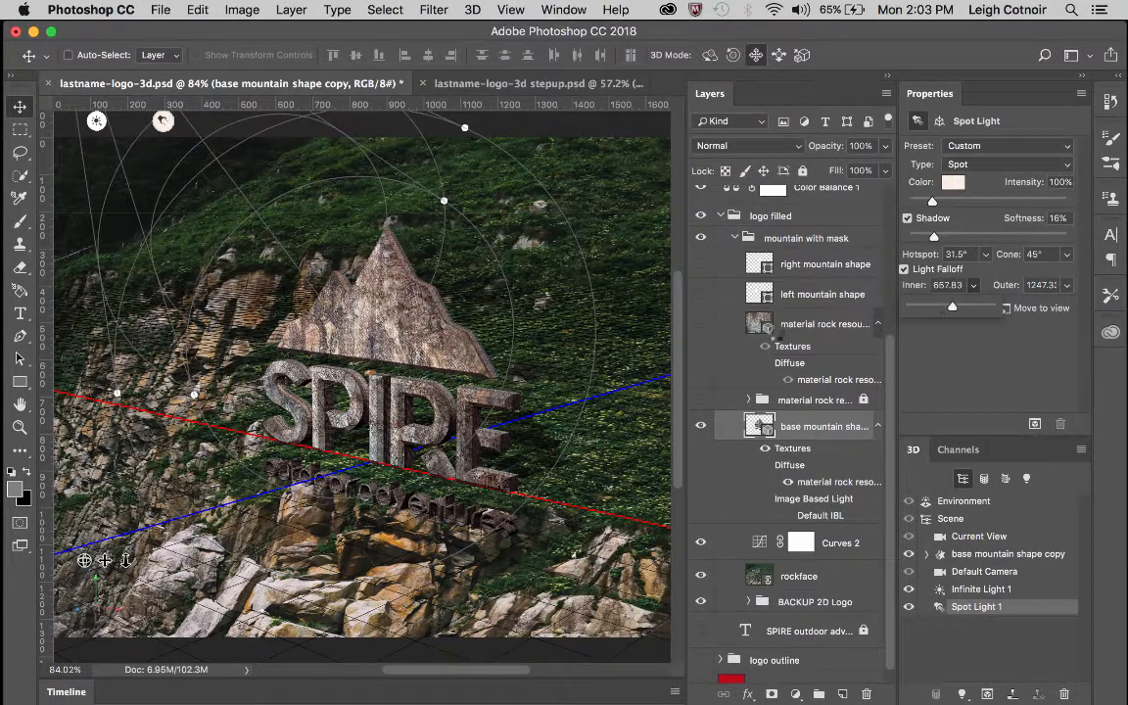
key("super+minus")
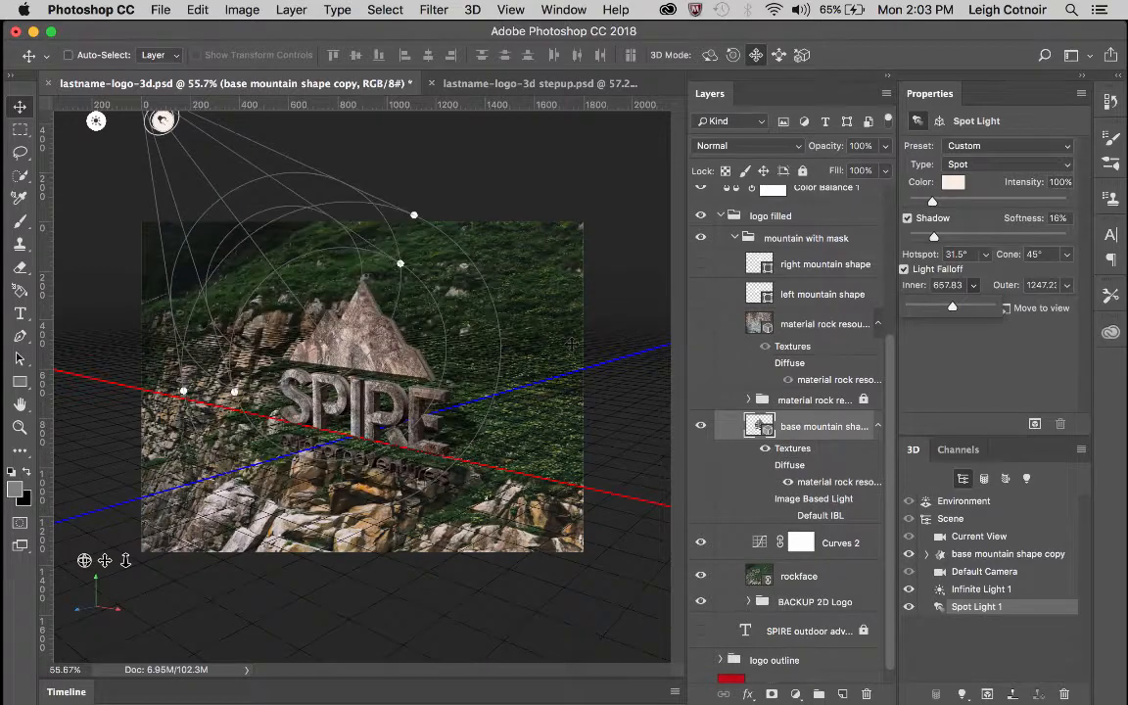
left_click(974, 380)
Increase the spot light's outer falloff distance to 3208.5 and compare the logo with falloff off and on
left_click(1068, 290)
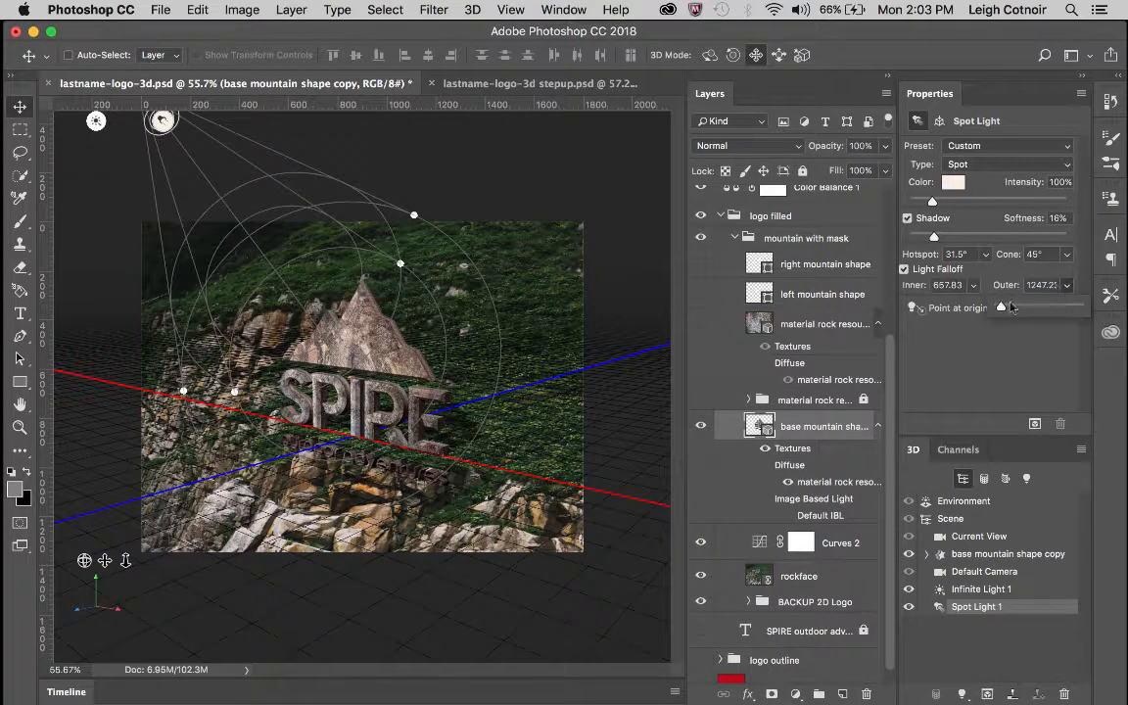
left_click_drag(989, 308, 1009, 305)
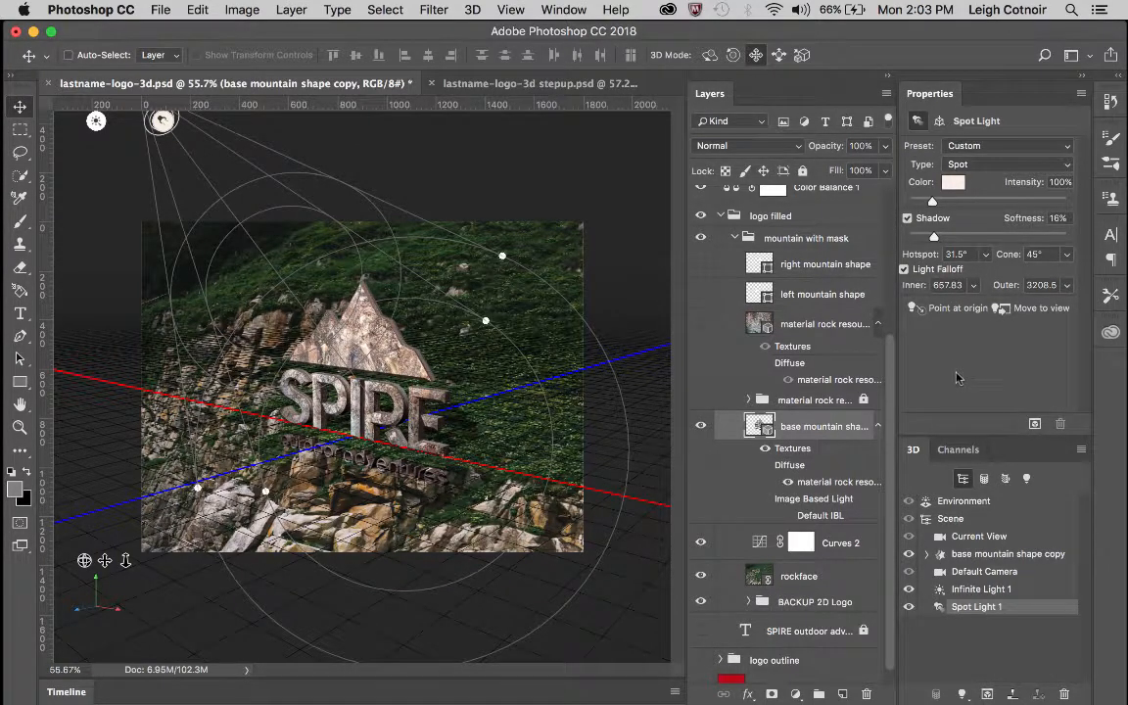
left_click(905, 270)
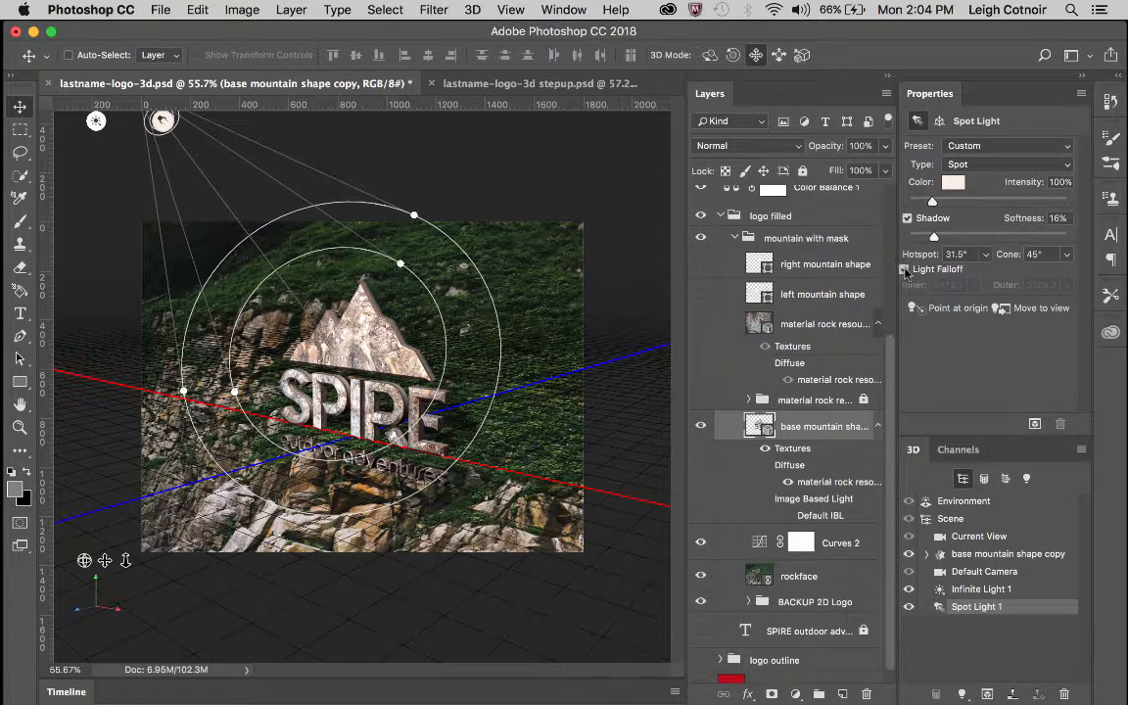
left_click(905, 271)
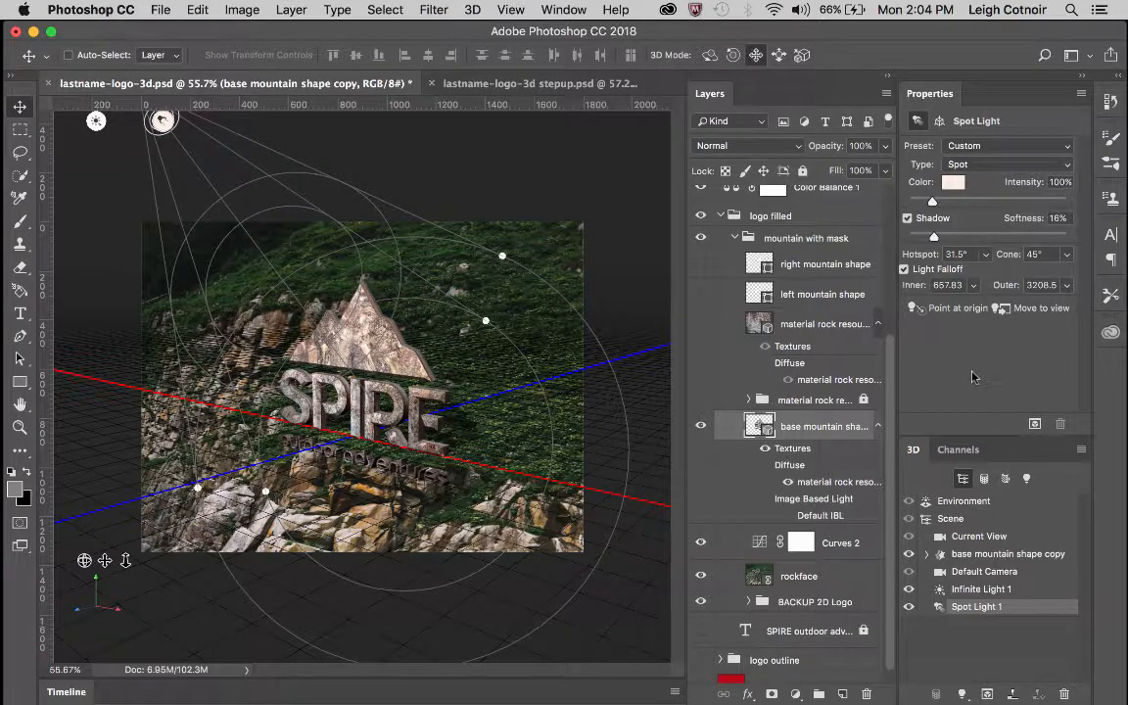
Reduce the spot light's shadow softness to 8% and set its intensity to 100%
left_click_drag(935, 239, 936, 201)
type("100")
key("Return")
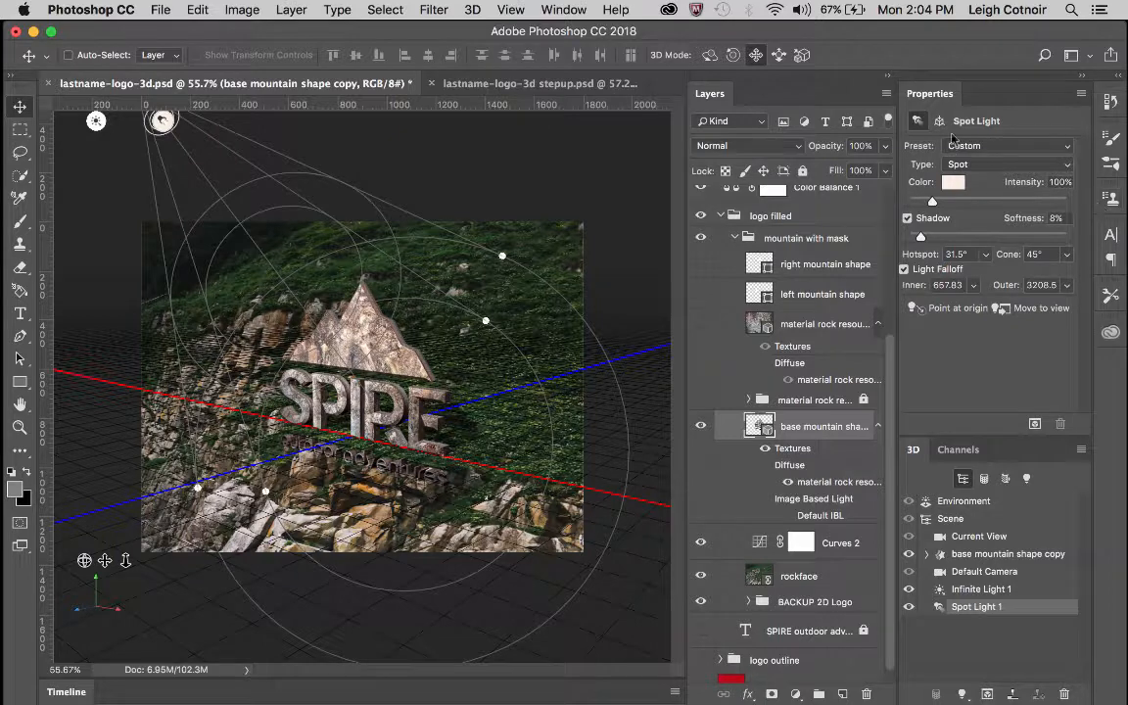
Review the spot light's coordinates and compare the logo with the Default IBL and Infinite Light 1 switched on and off
left_click(939, 120)
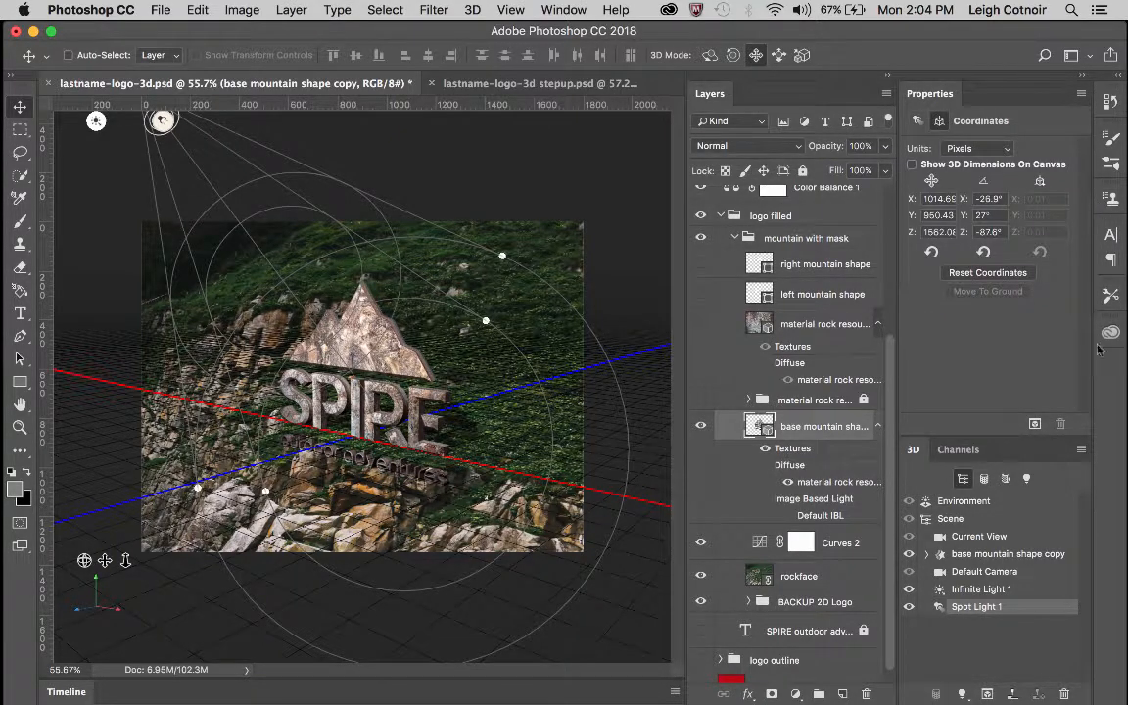
left_click(917, 121)
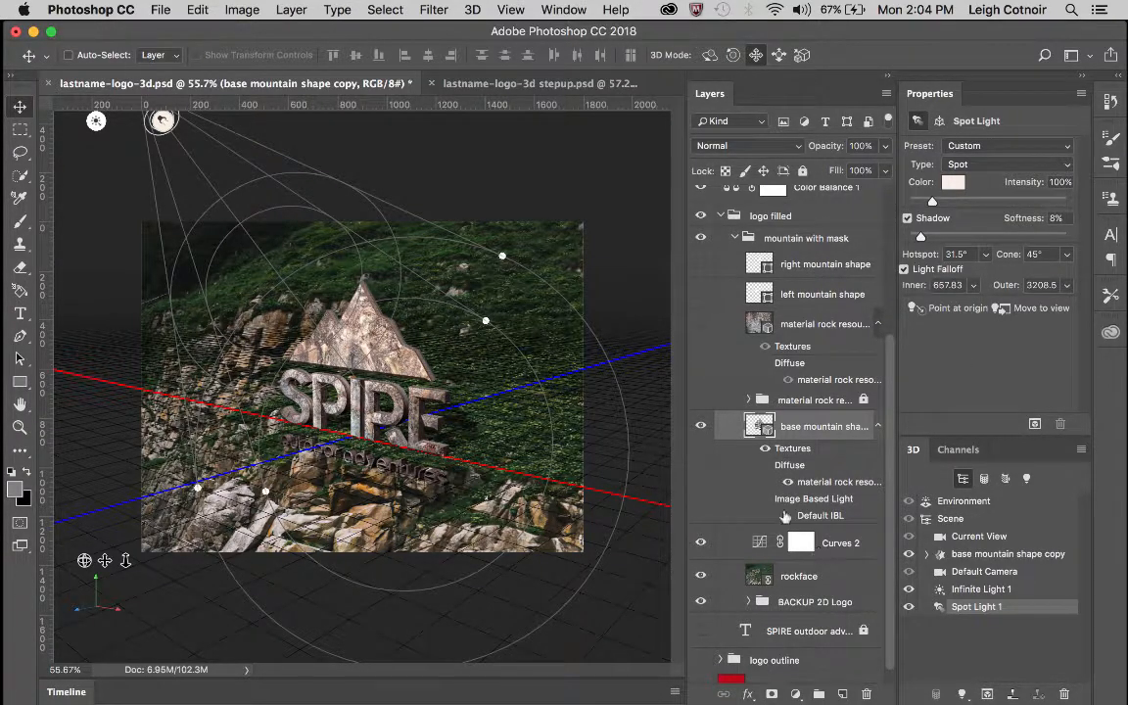
left_click(790, 516)
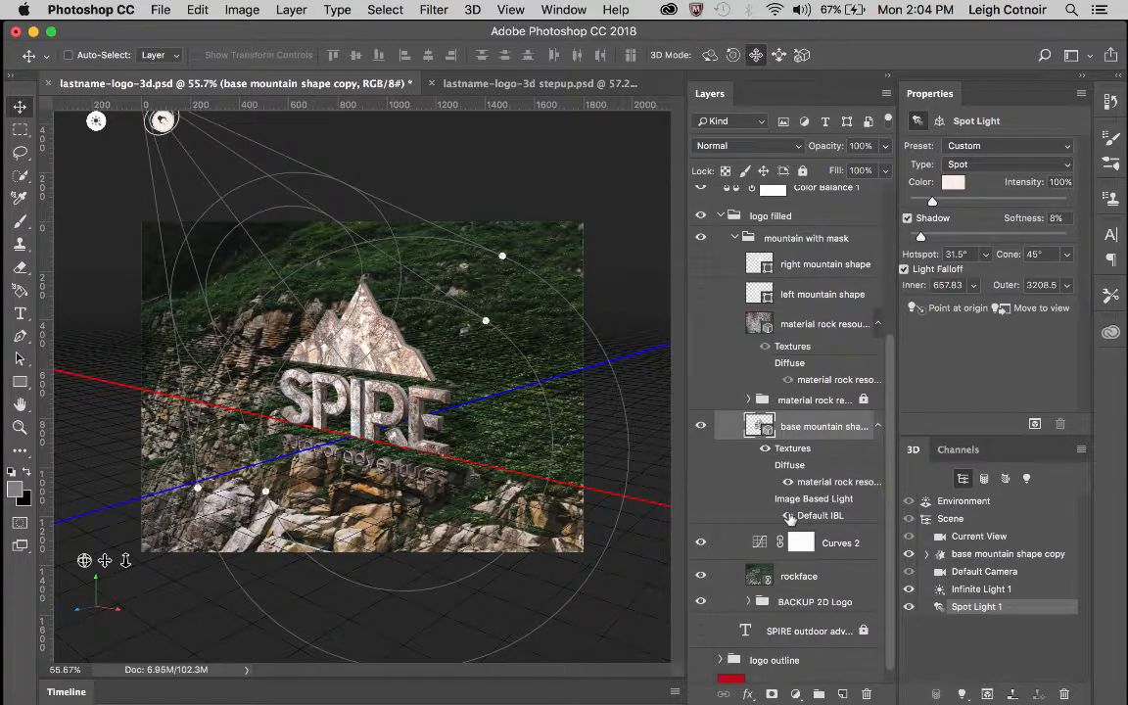
left_click(790, 517)
left_click(789, 516)
left_click(790, 516)
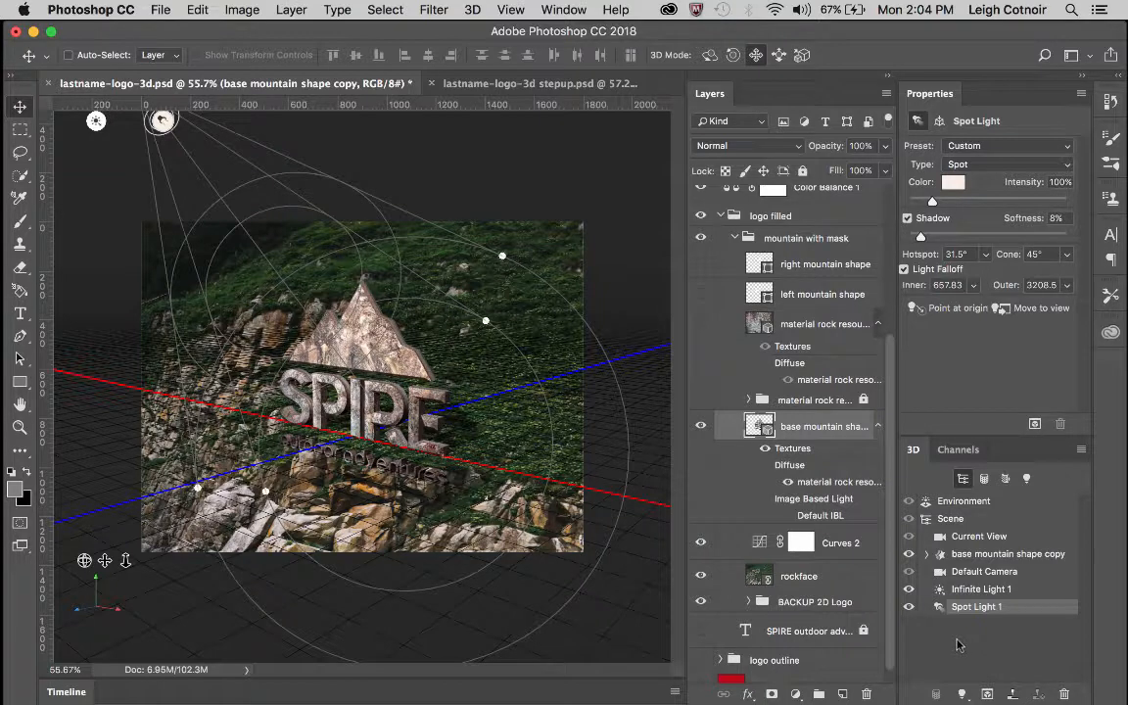
left_click(911, 590)
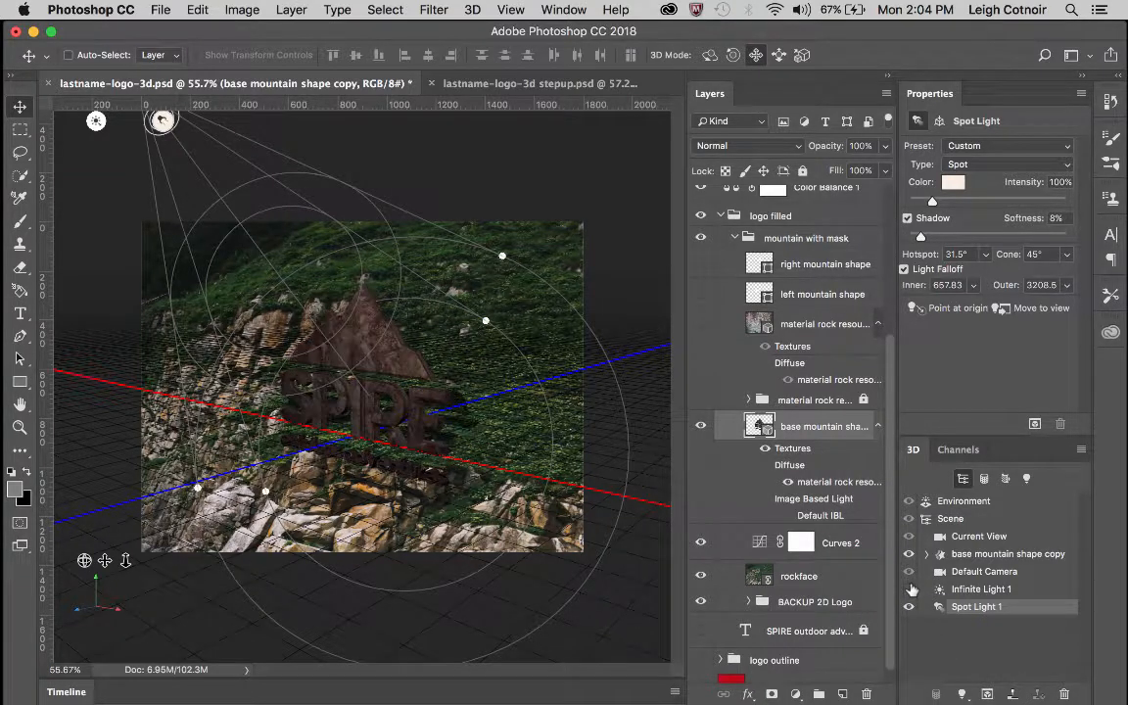
left_click(911, 590)
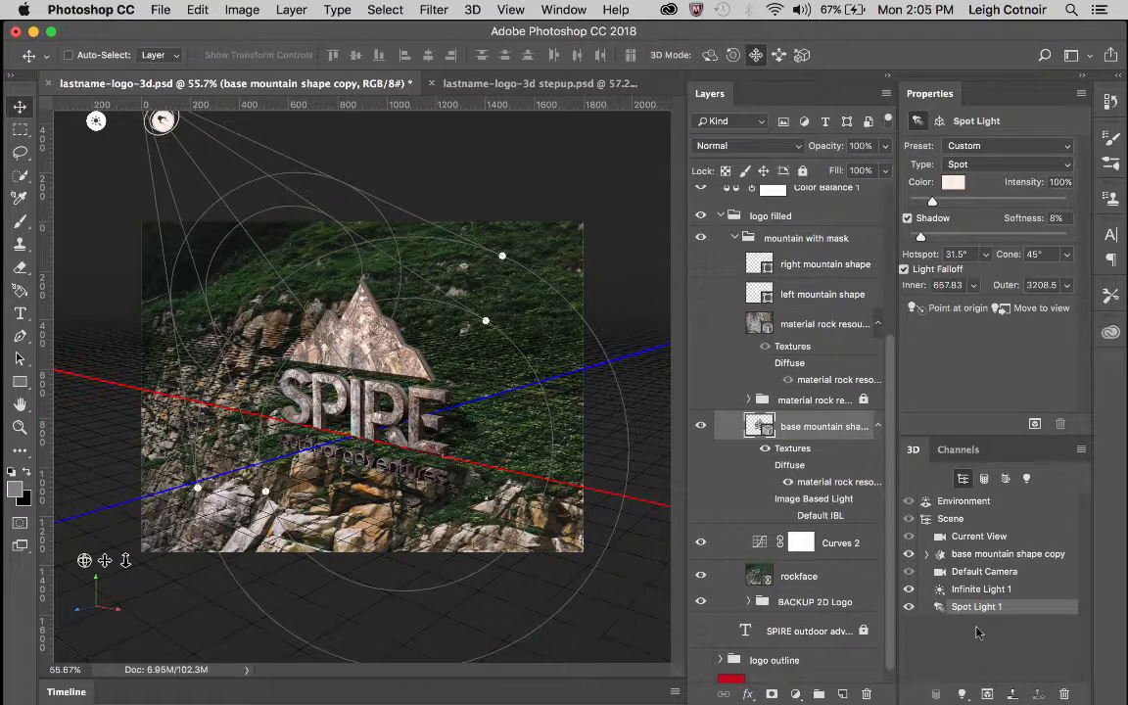
Try rotating Infinite Light 1 to shine from higher and farther left of the logo, and select the scene to judge the lighting
left_click(982, 591)
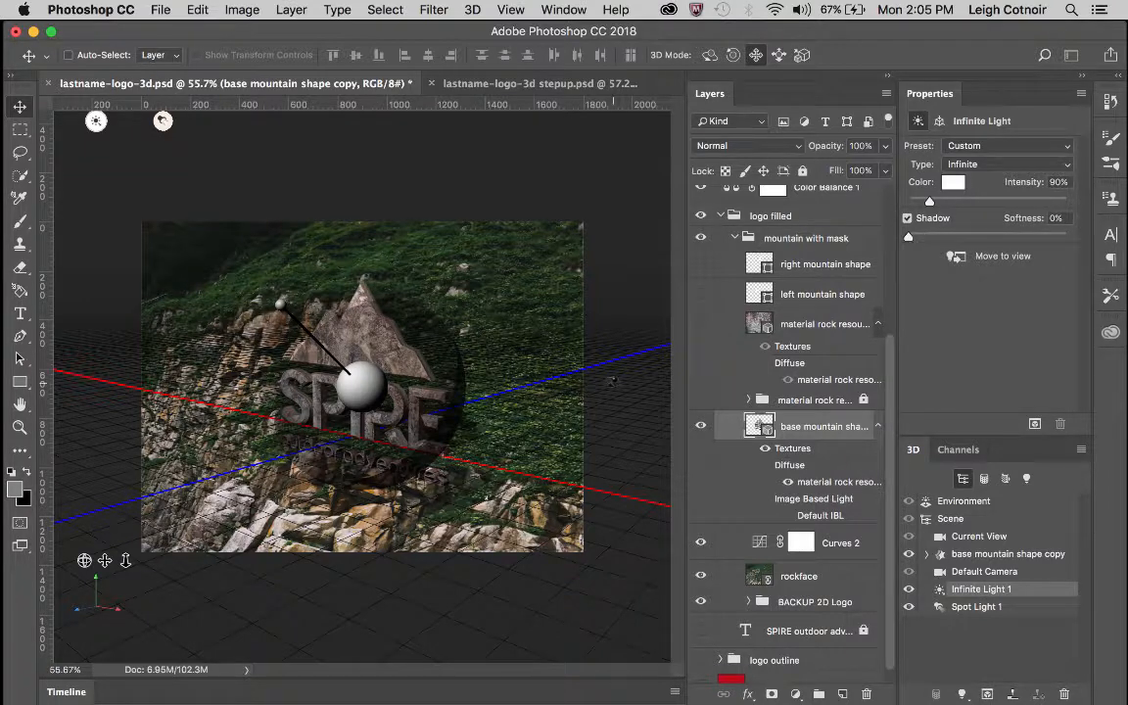
left_click_drag(362, 373, 341, 370)
mouse_move(286, 327)
left_mouse_down()
mouse_move(292, 343)
mouse_move(279, 291)
left_mouse_up()
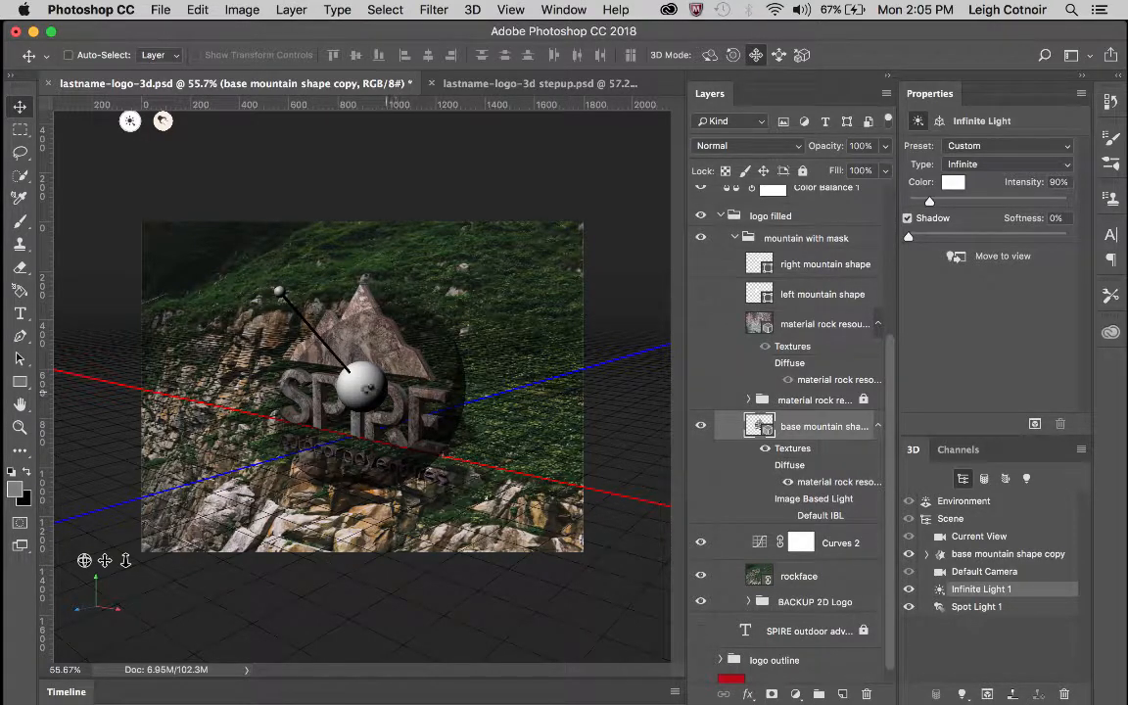
mouse_move(279, 291)
left_mouse_down()
mouse_move(263, 304)
mouse_move(258, 285)
left_mouse_up()
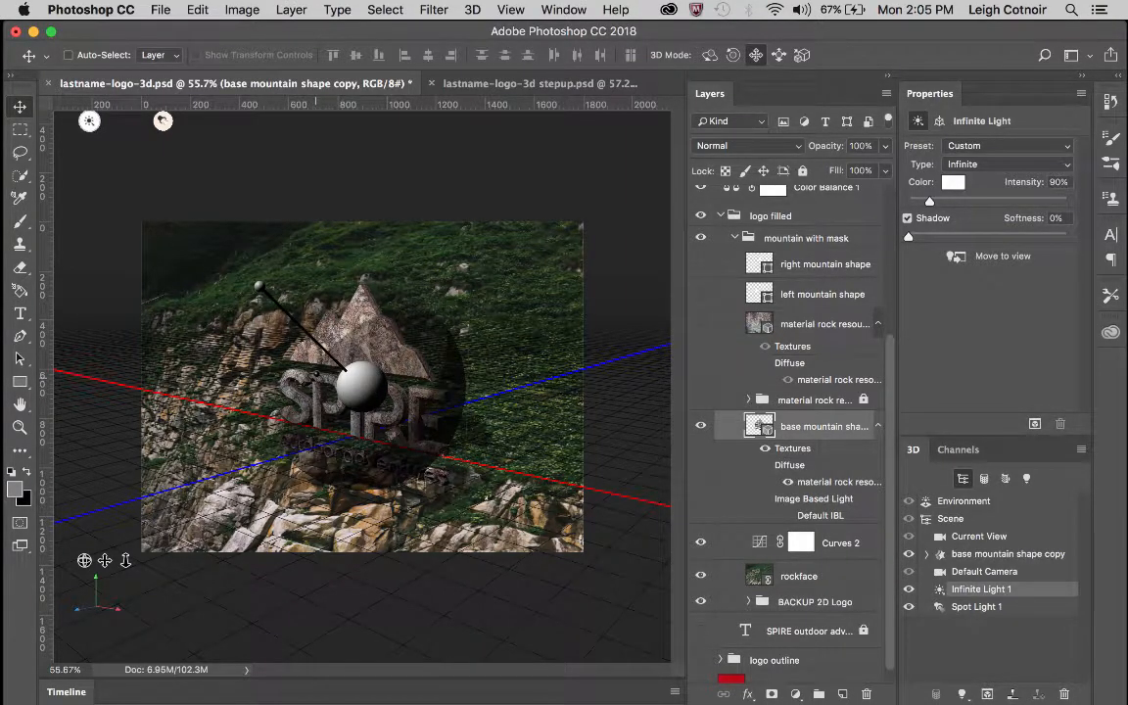
left_click_drag(315, 376, 314, 377)
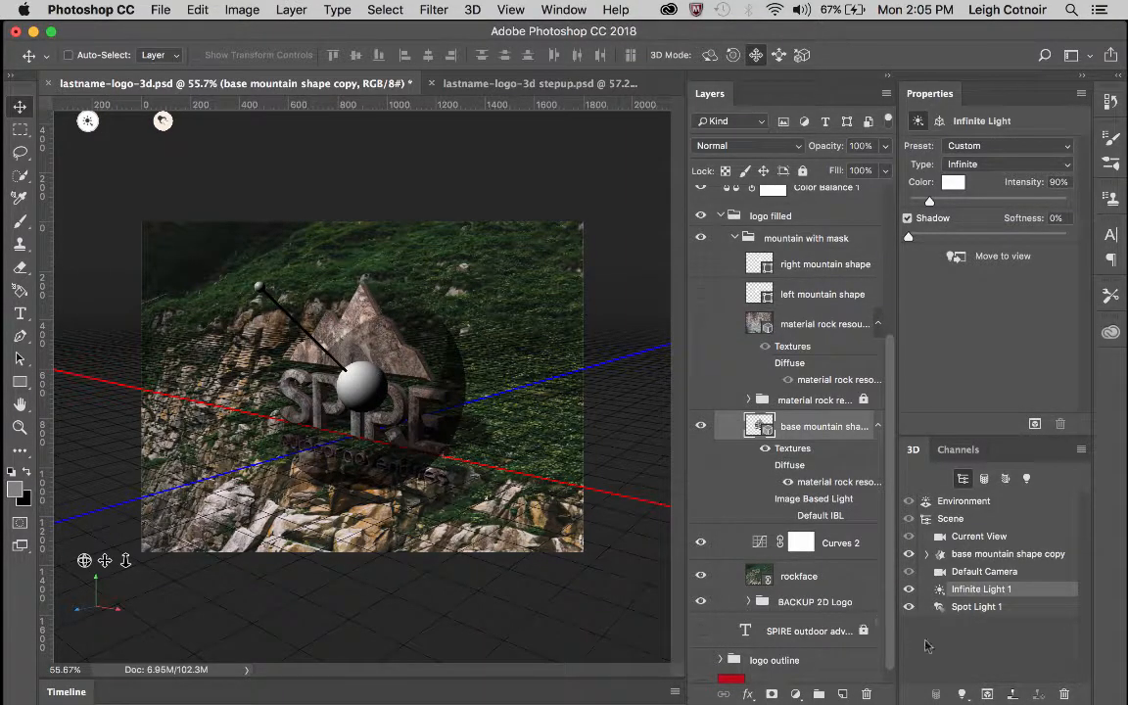
left_click(950, 519)
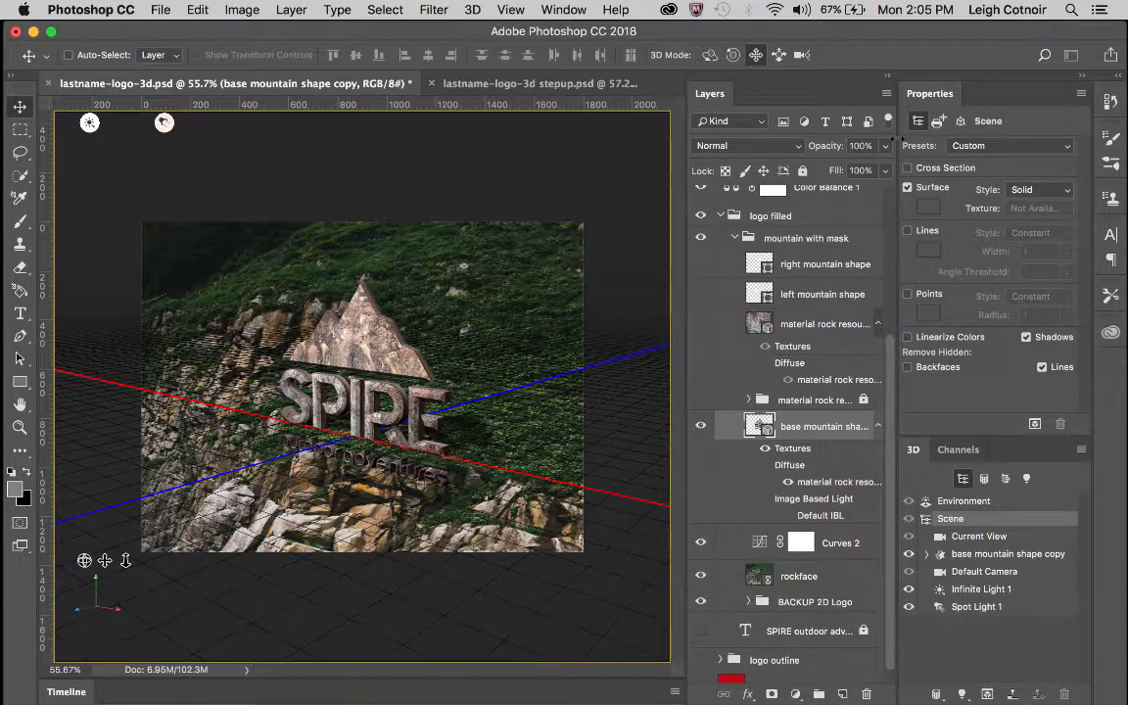
Step back one history state to undo the last position change of Infinite Light 1
left_click(1111, 103)
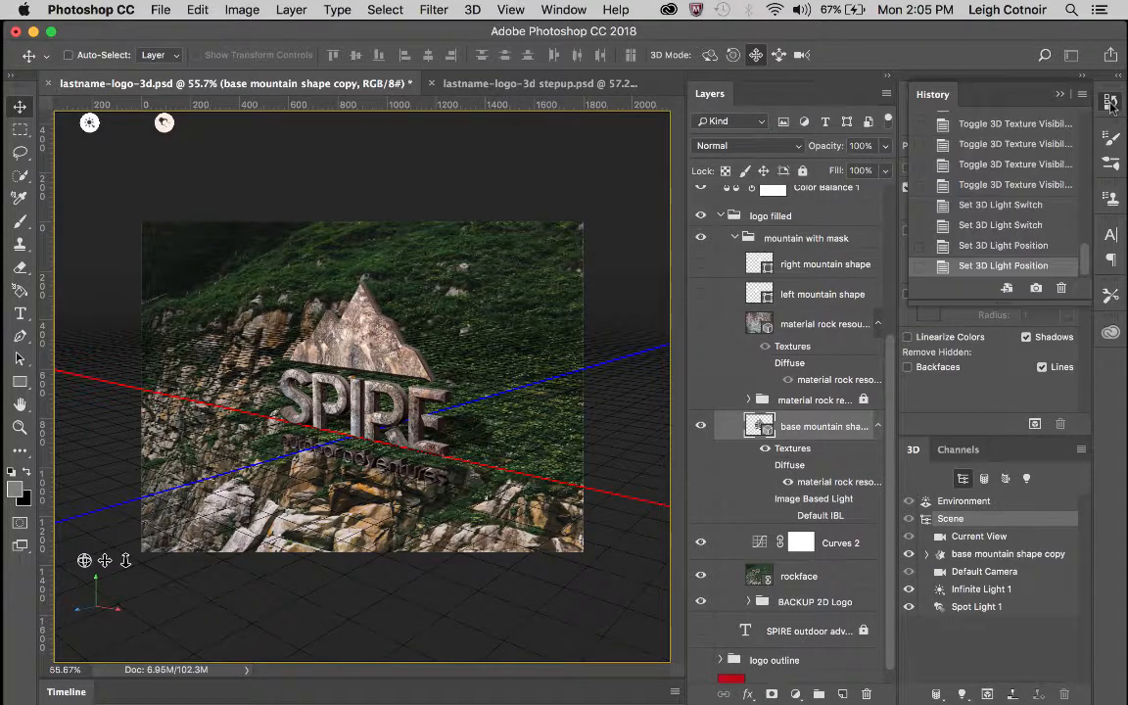
left_click(994, 251)
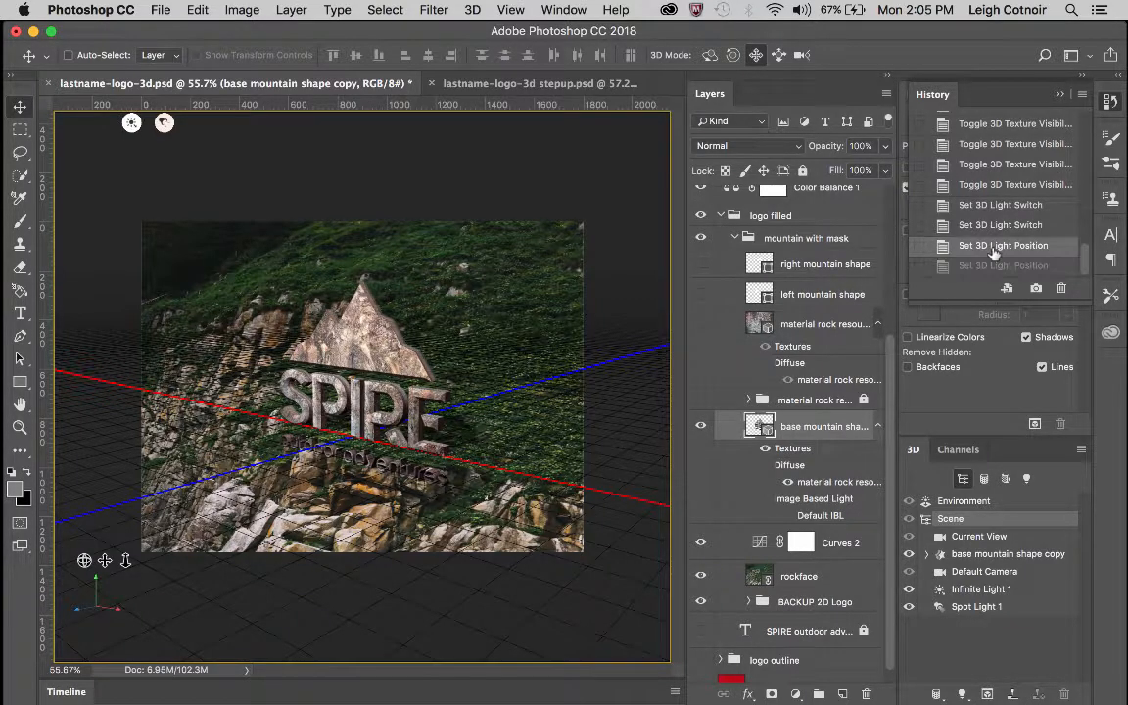
left_click(1060, 96)
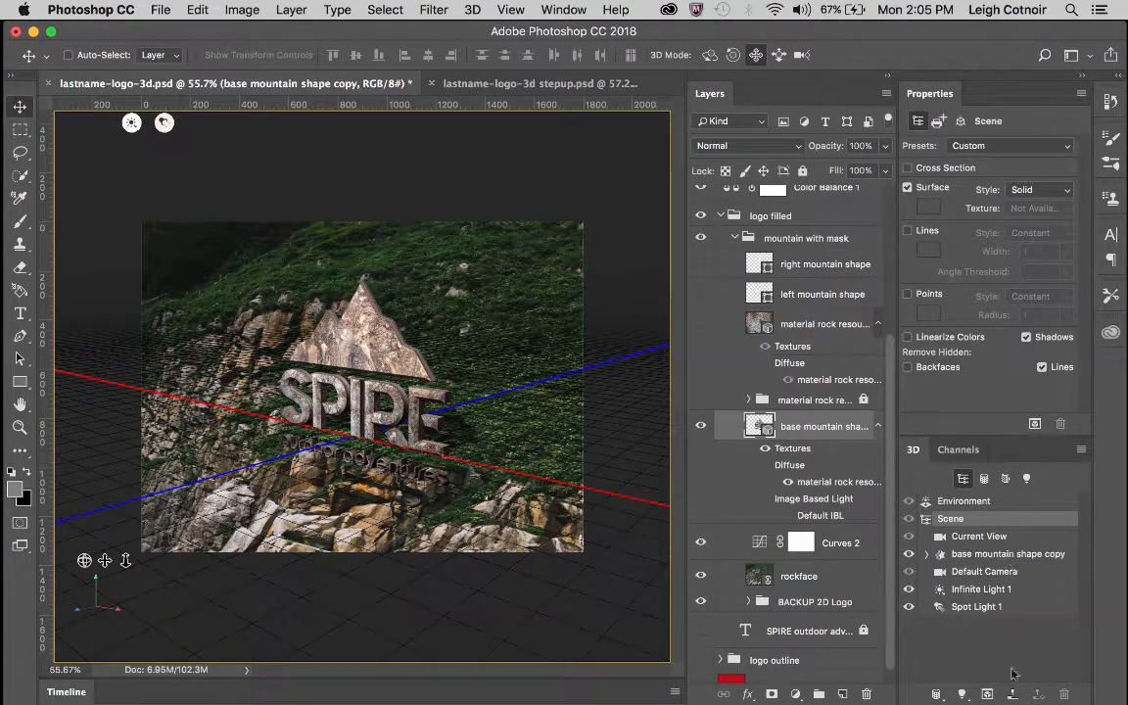
Try aiming Infinite Light 1 from much farther left of the logo and undo that move
left_click(979, 591)
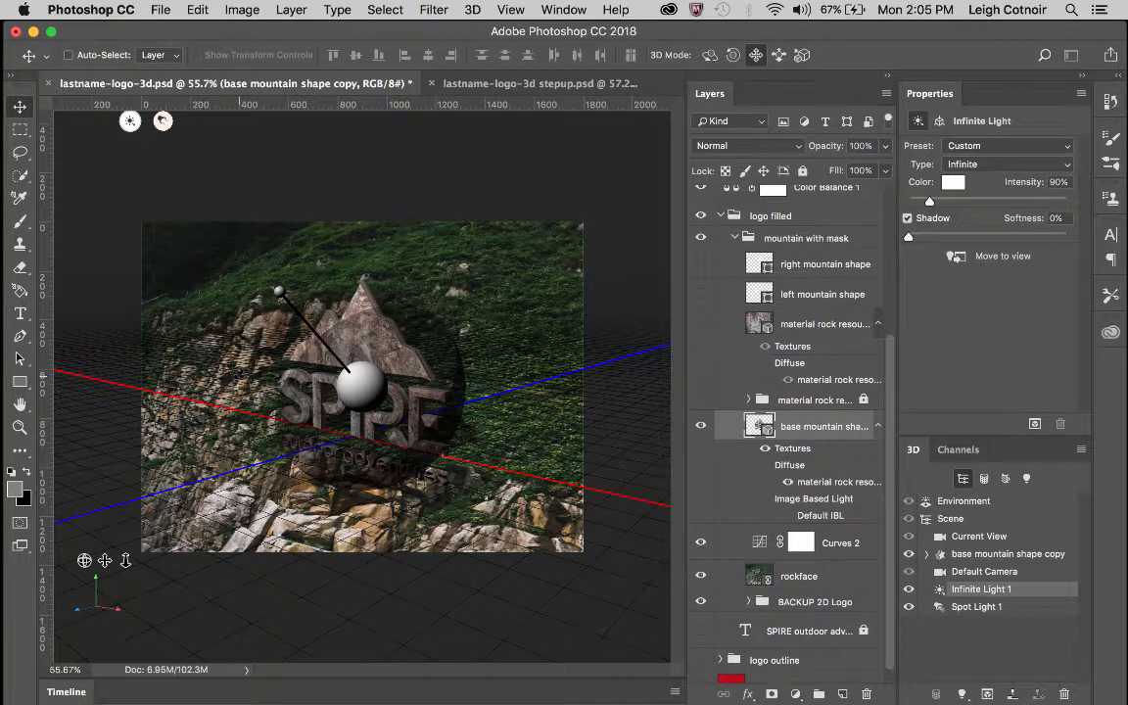
left_click_drag(277, 290, 206, 282)
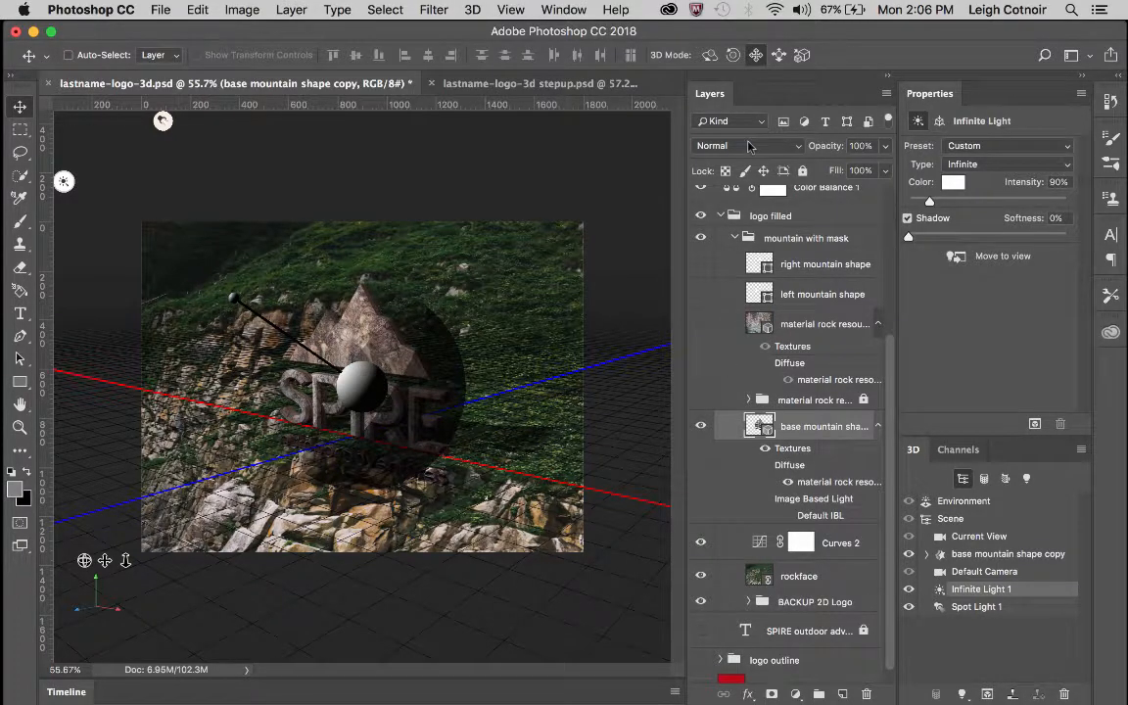
key("super+z")
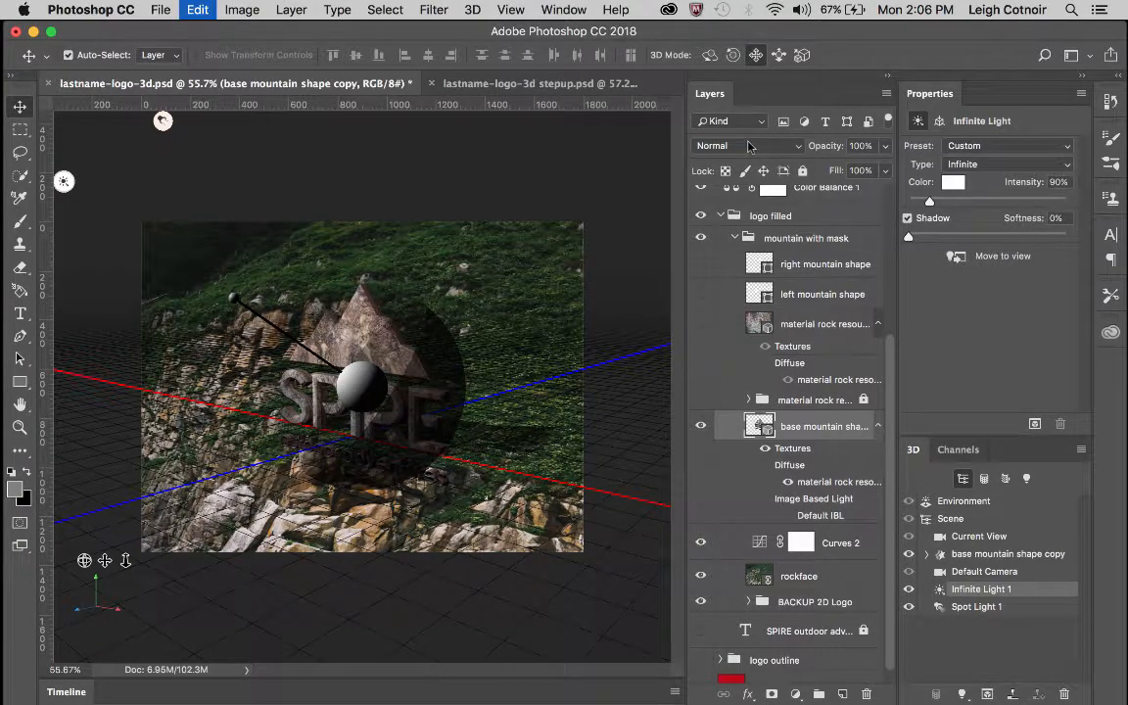
key("super+z")
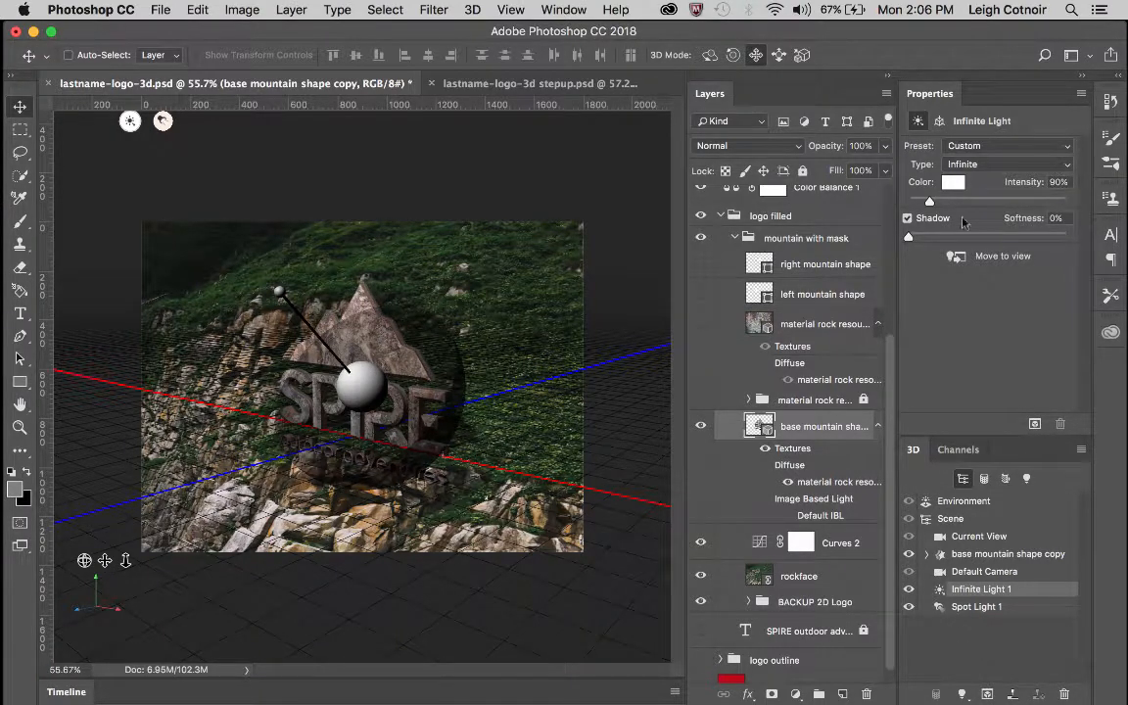
Restore the history state from before Infinite Light 1 was repositioned, at the last Set 3D Light Switch entry
left_click(1111, 100)
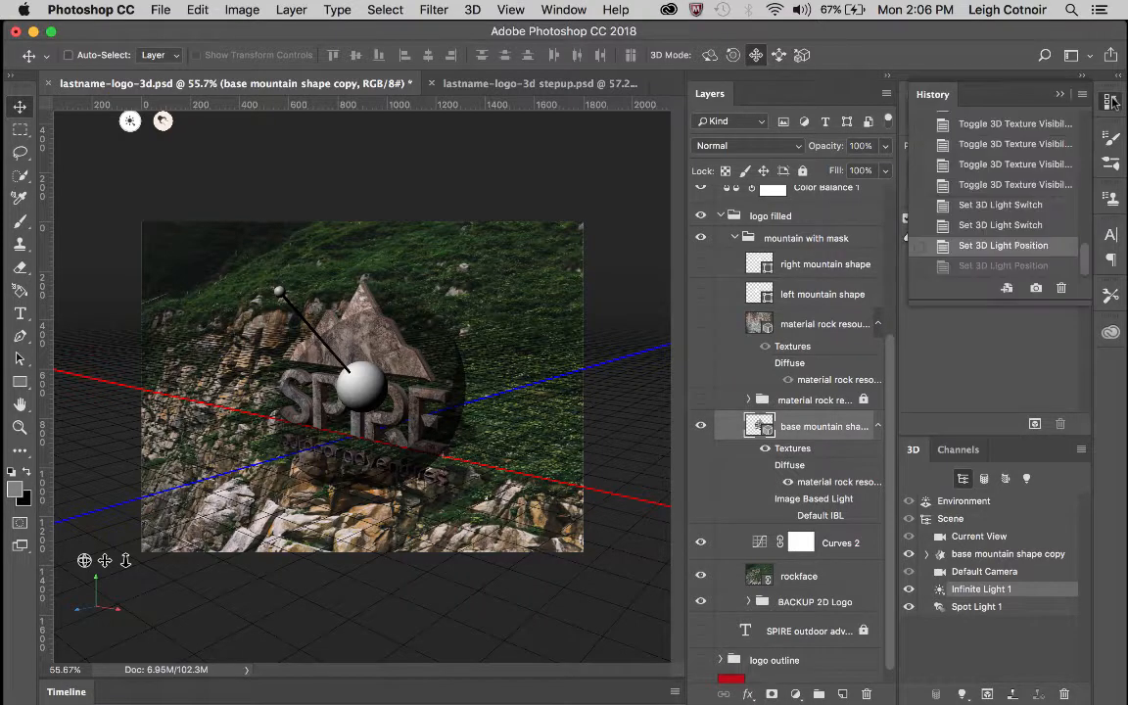
left_click(999, 226)
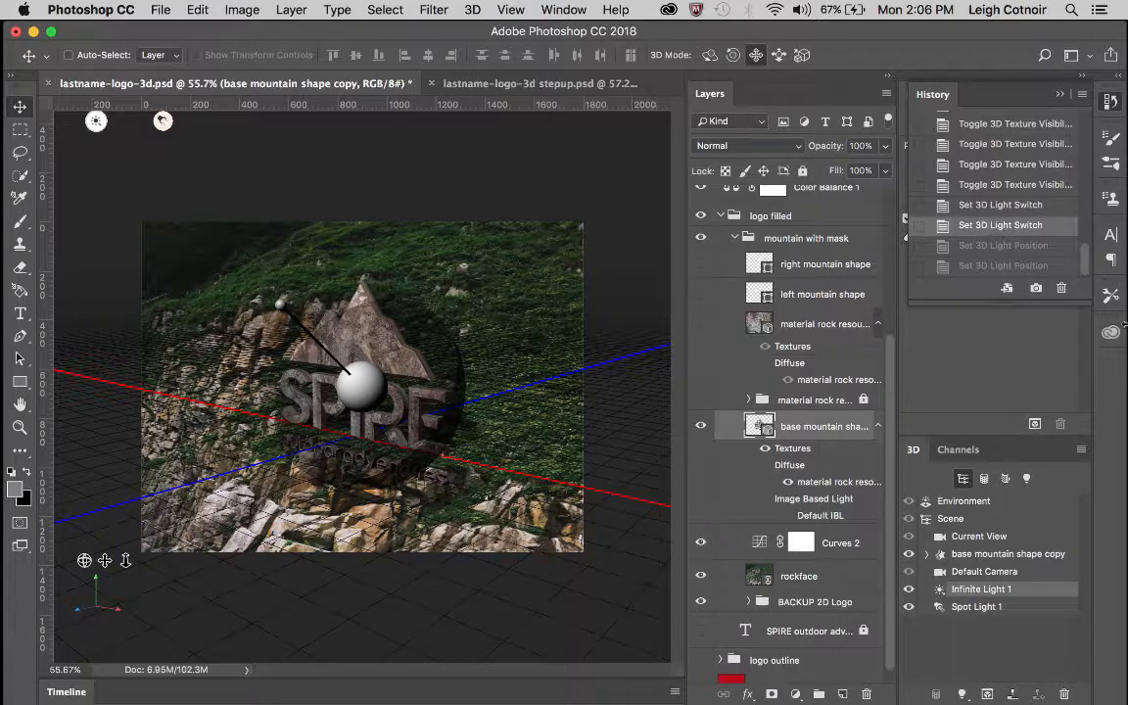
left_click(955, 88)
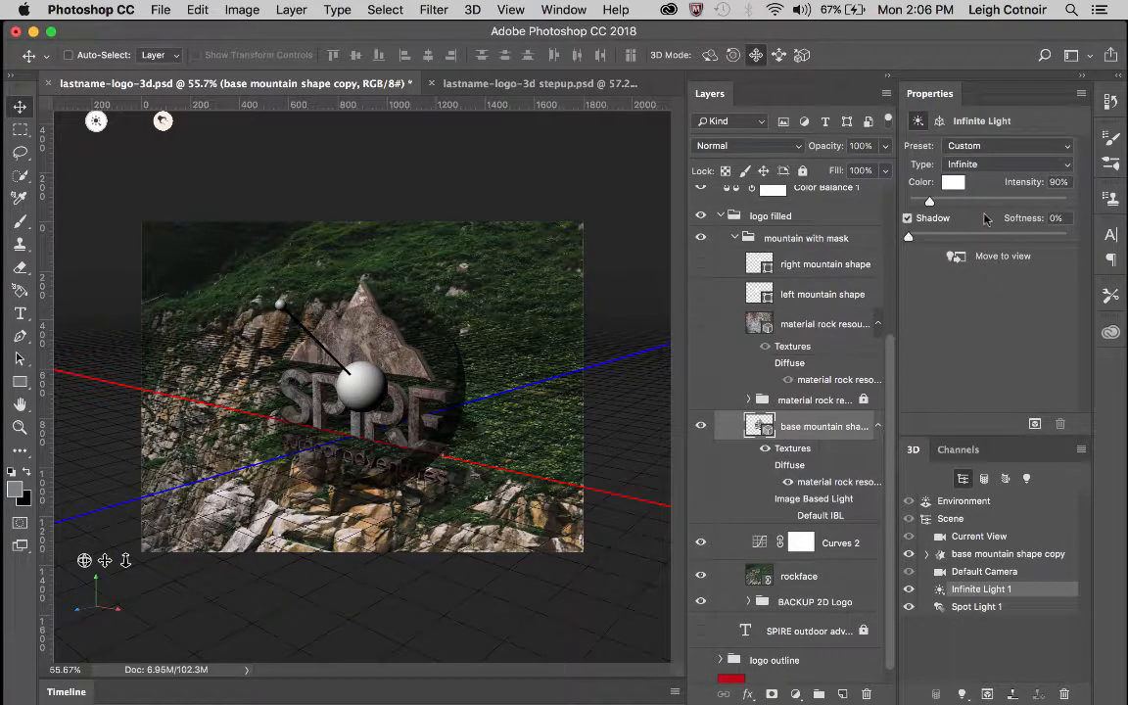
Select the 3D scene and add an Inner Shadow layer style to the base mountain shape copy layer, keeping the logo in view
left_click(960, 536)
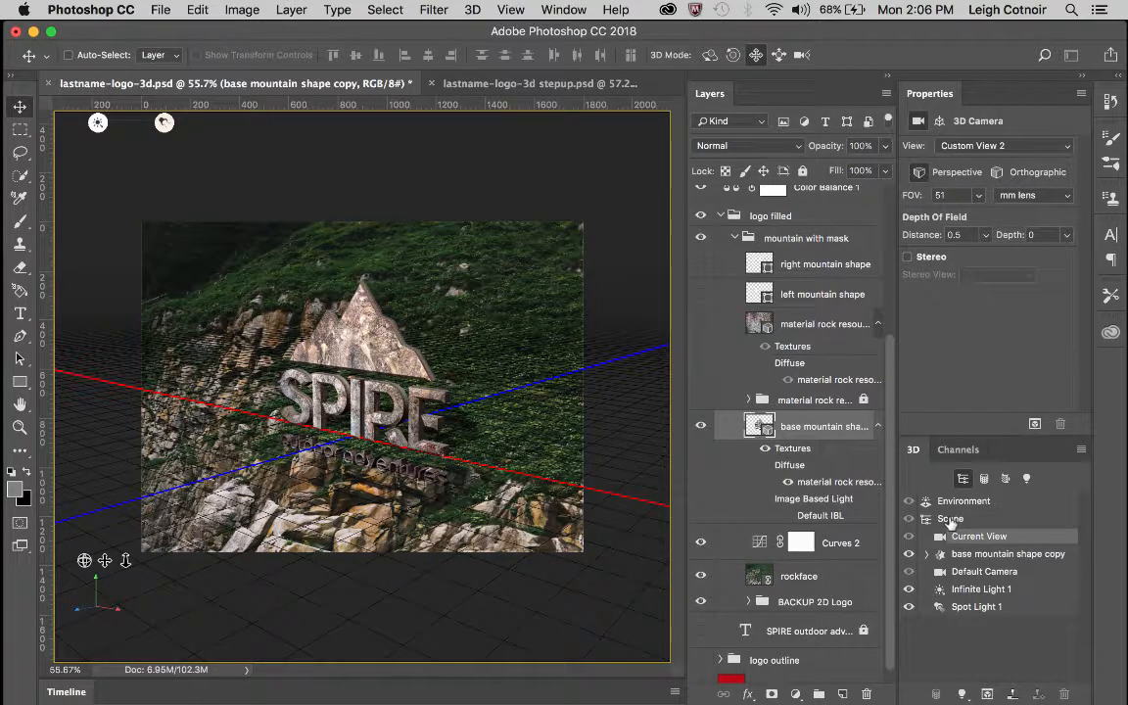
left_click(950, 520)
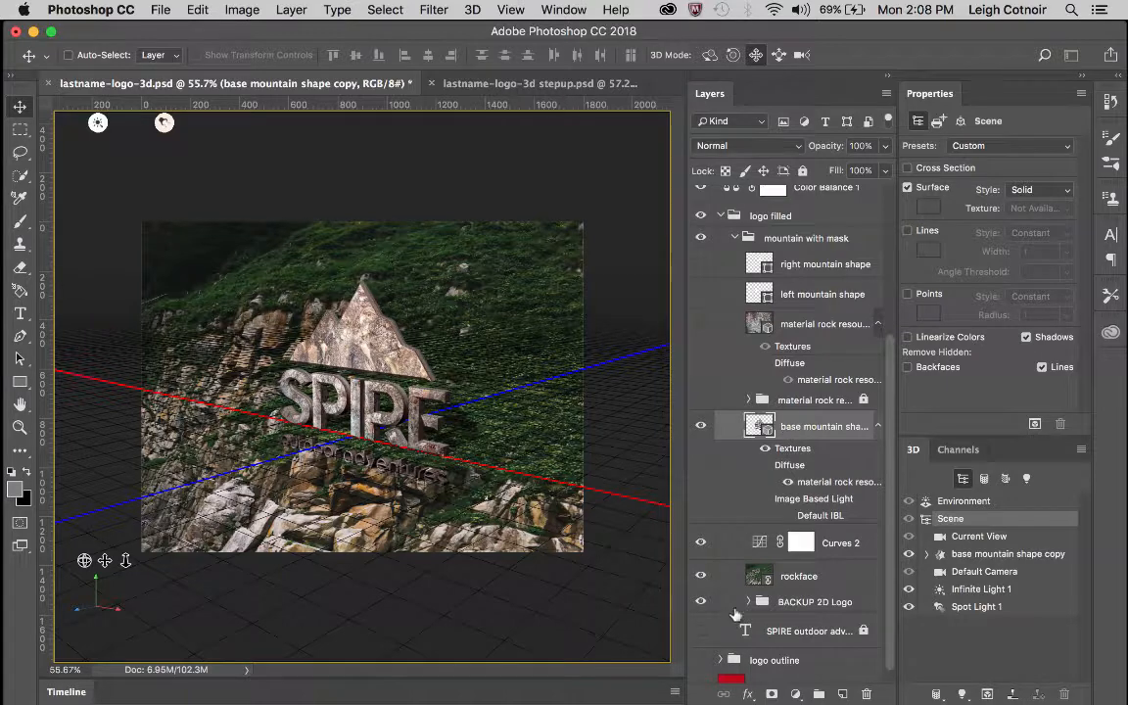
left_click(748, 694)
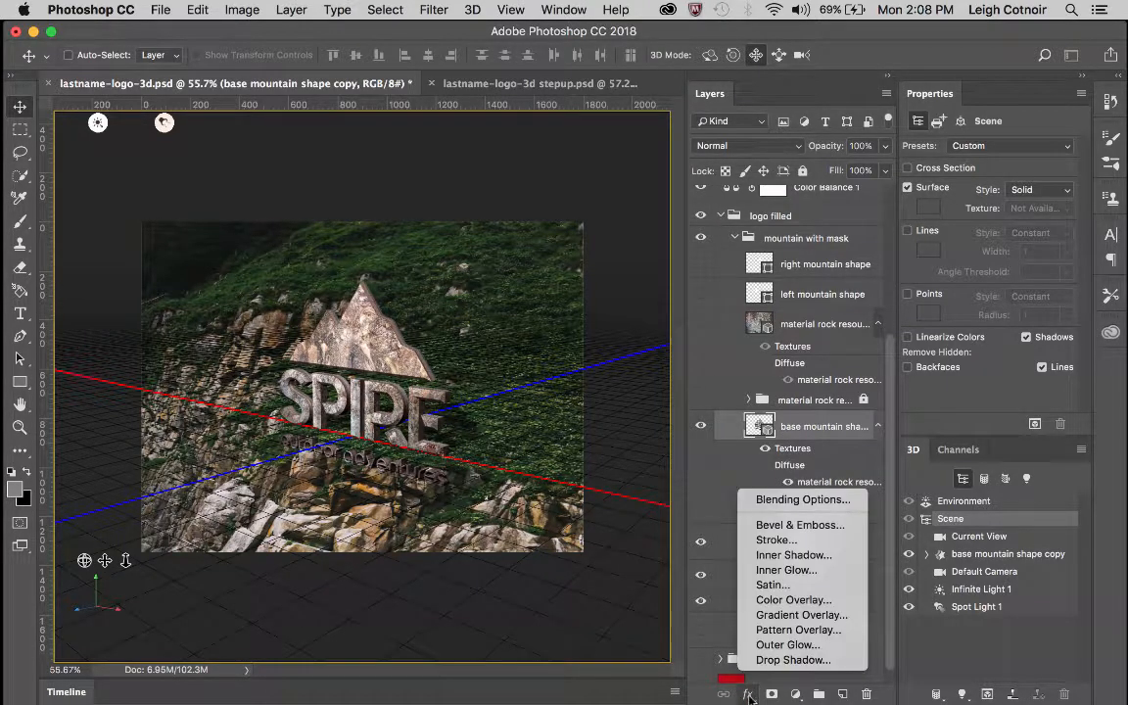
left_click(790, 555)
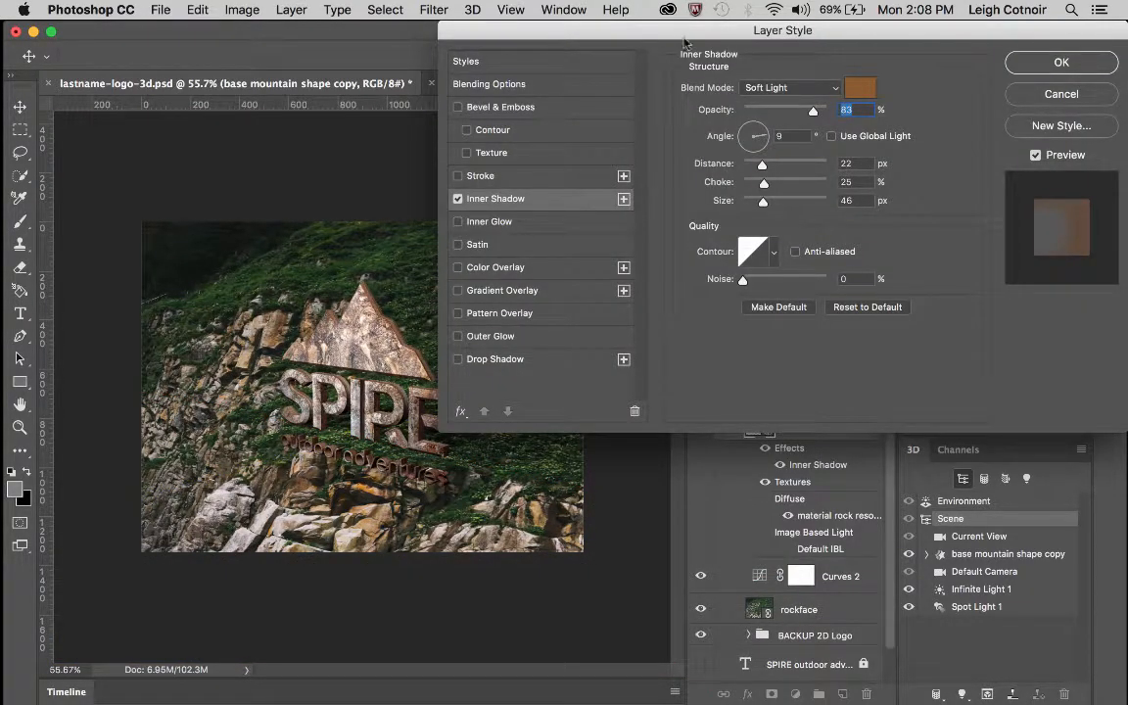
left_click_drag(684, 43, 721, 27)
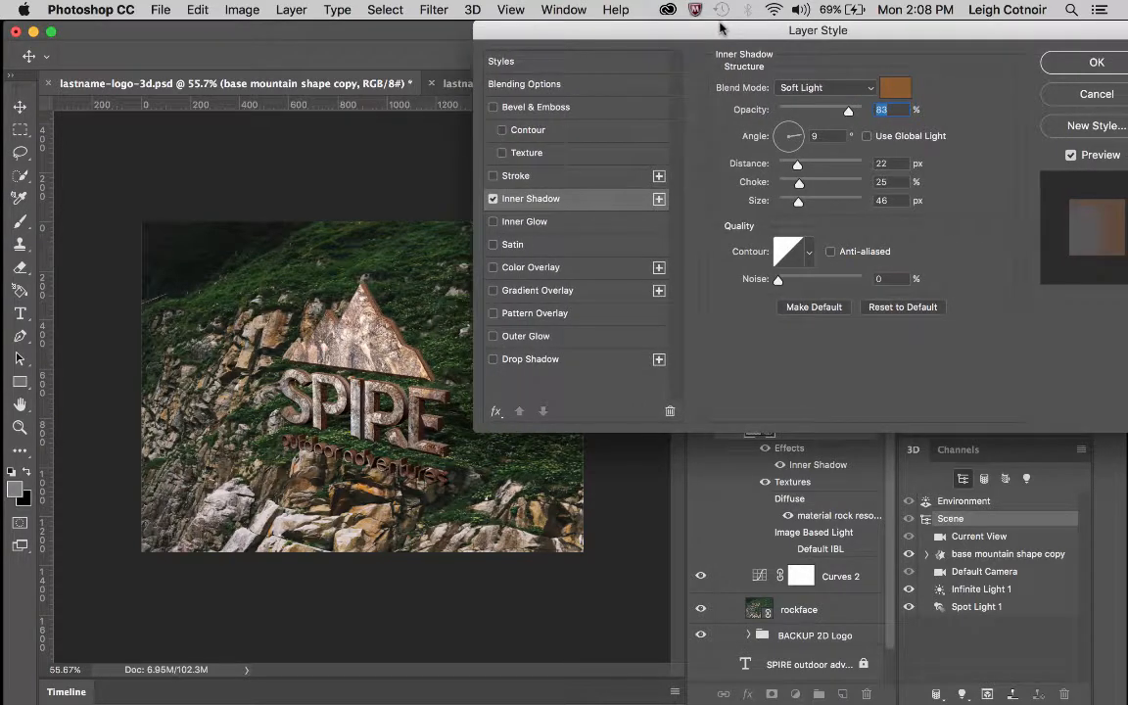
Sample lighter orange and golden tones for the inner shadow colour, settling on the dark brown 462e04
left_click(897, 90)
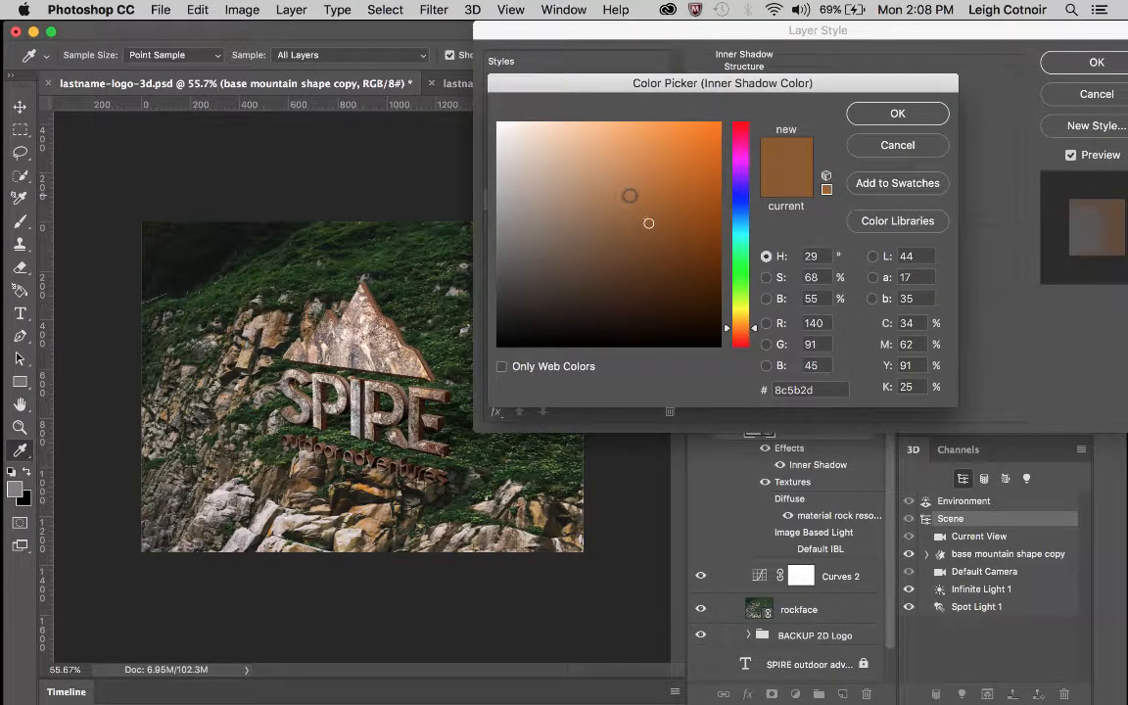
left_click(640, 194)
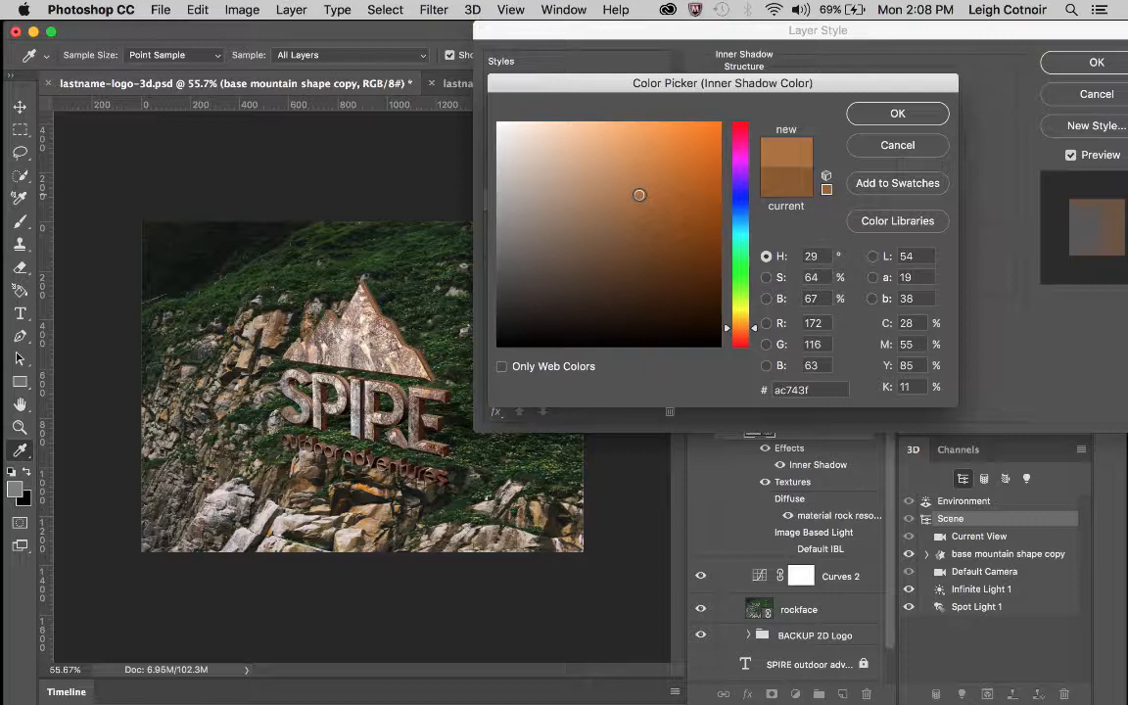
left_click(630, 161)
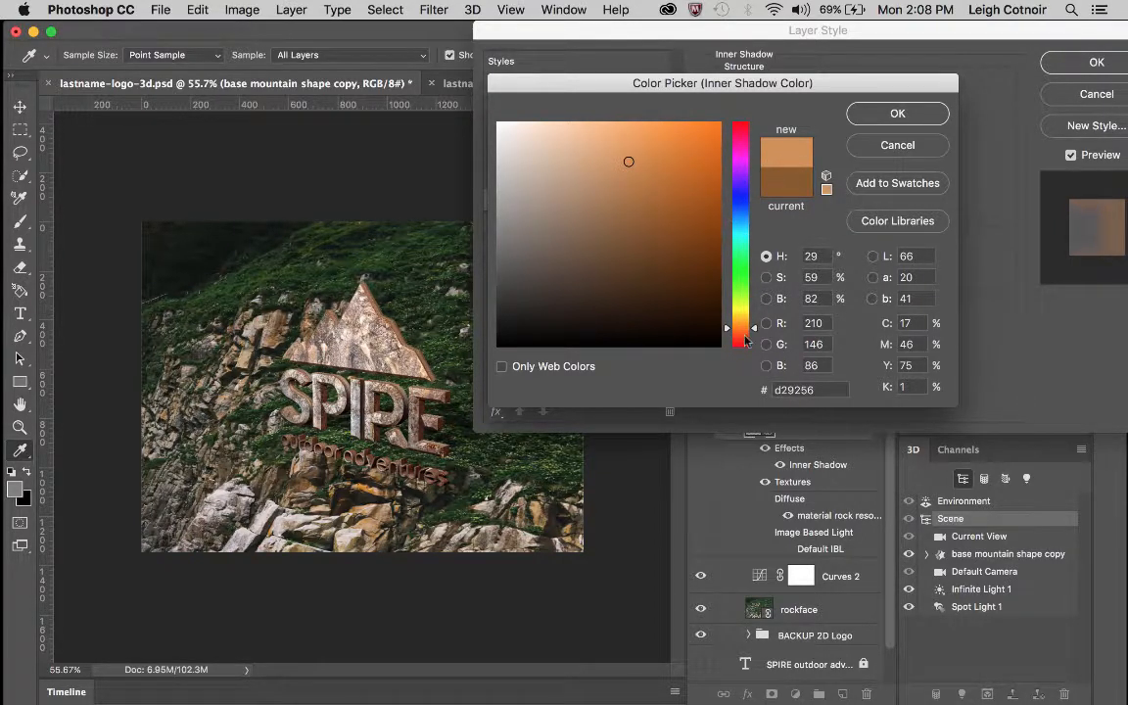
left_click_drag(755, 330, 755, 327)
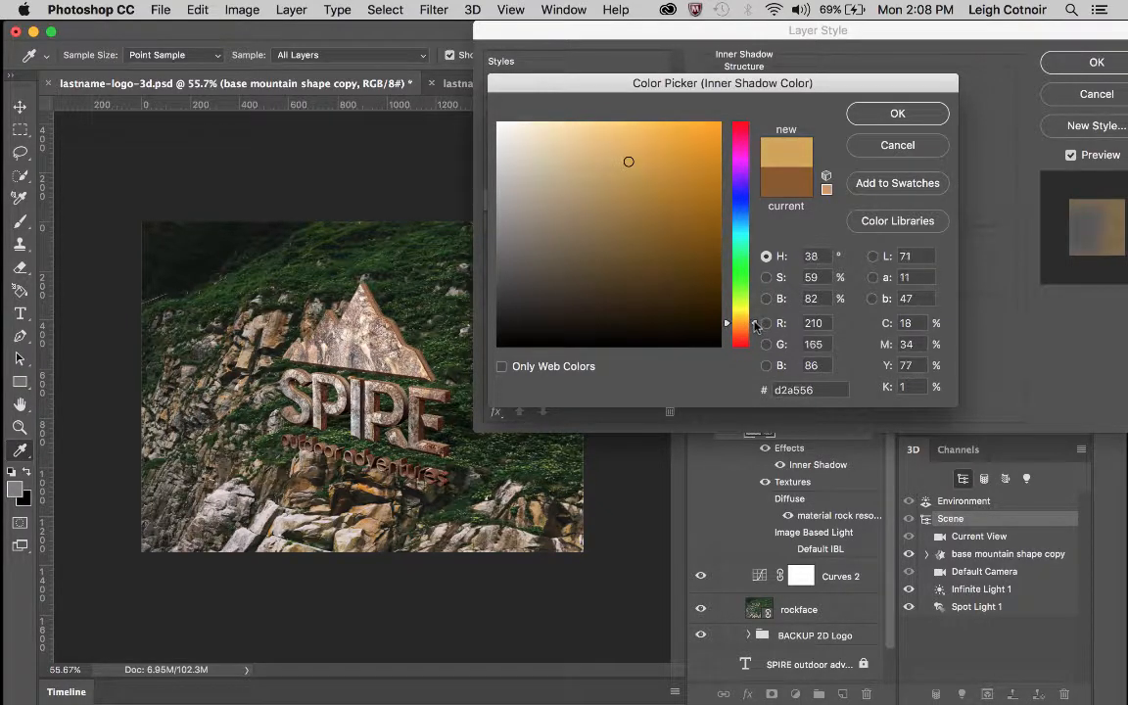
left_click(646, 144)
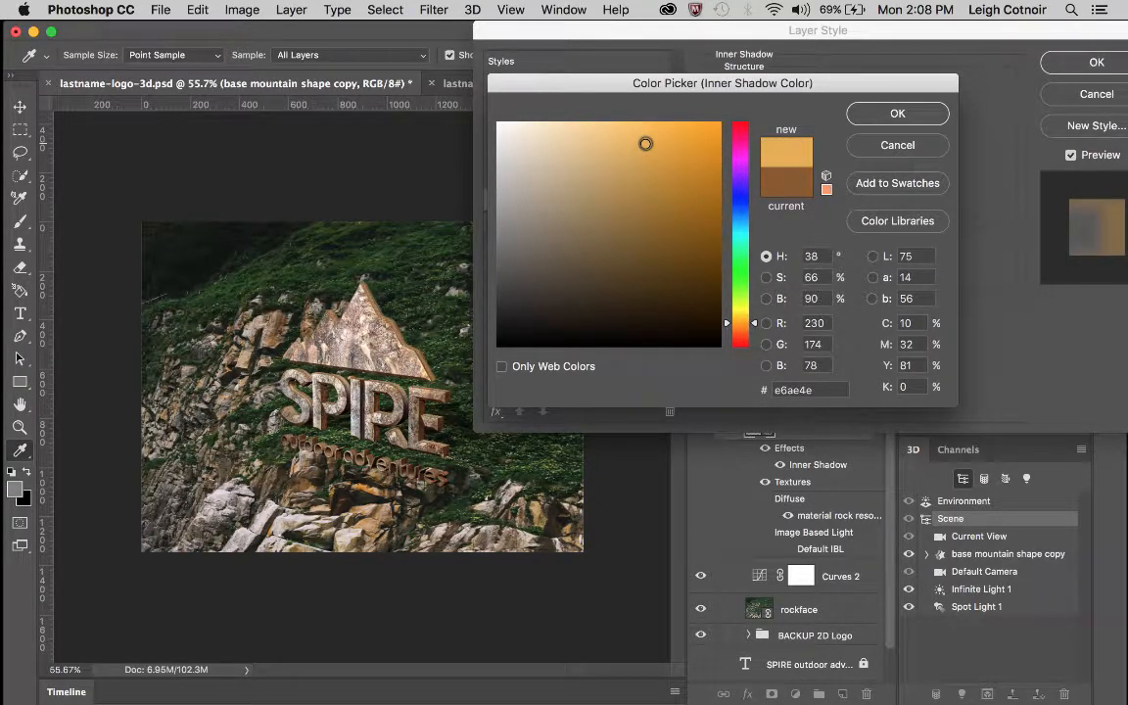
left_click(719, 186)
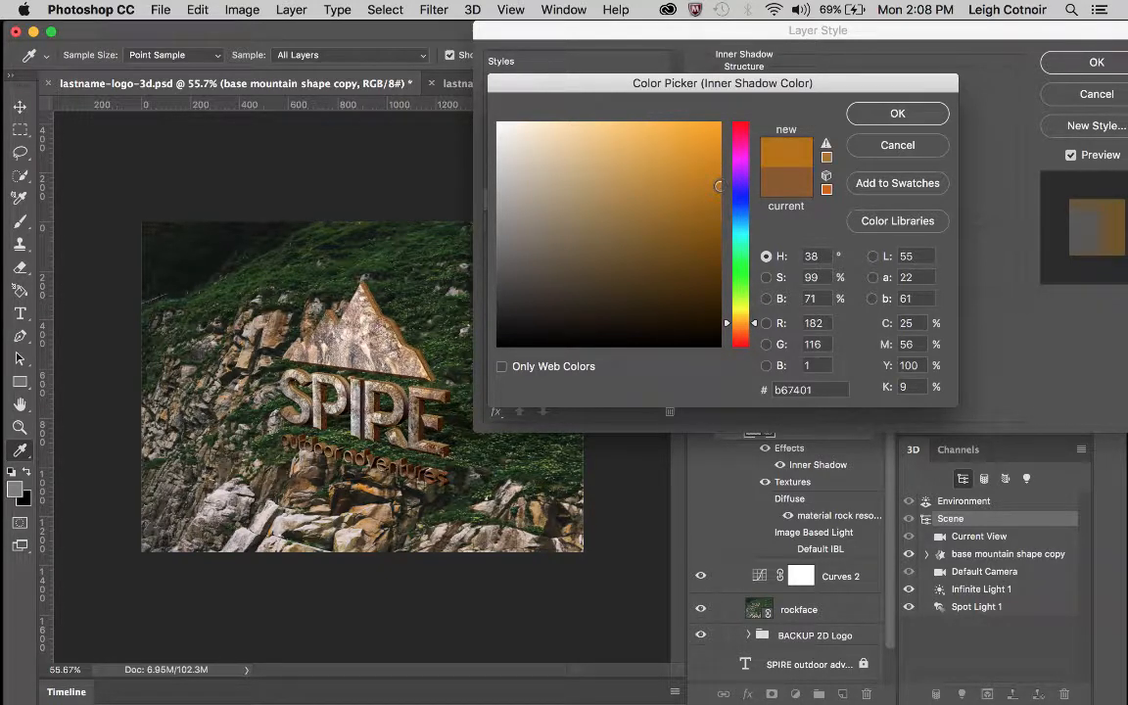
left_click(657, 126)
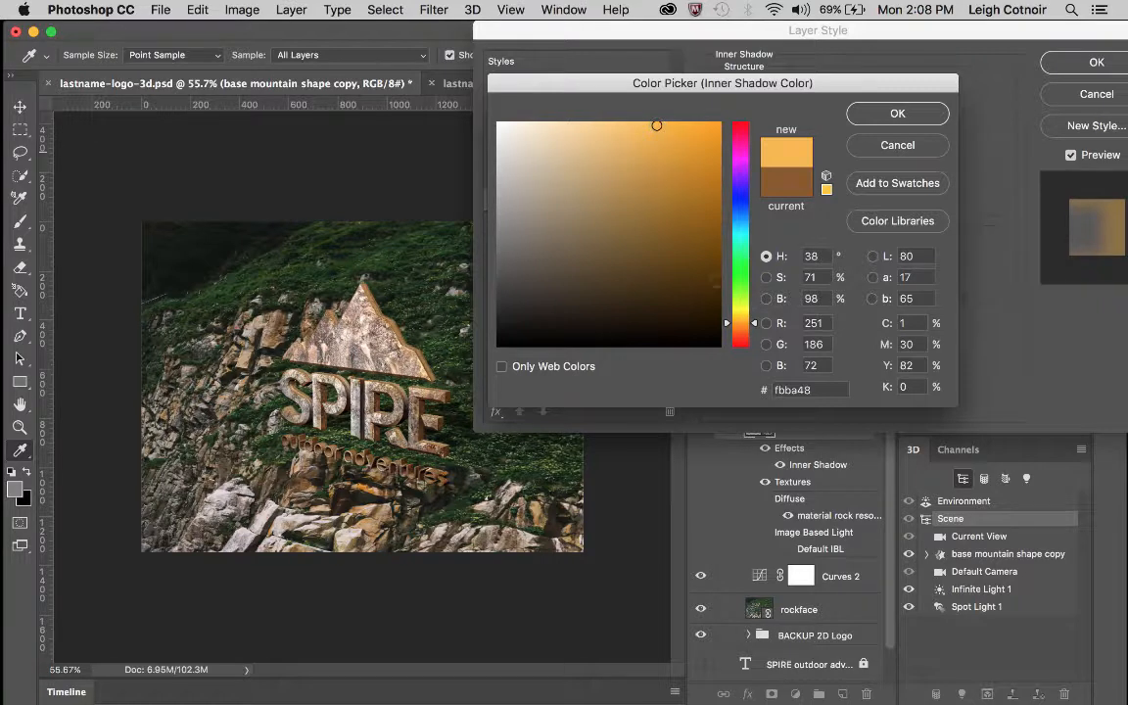
left_click(721, 264)
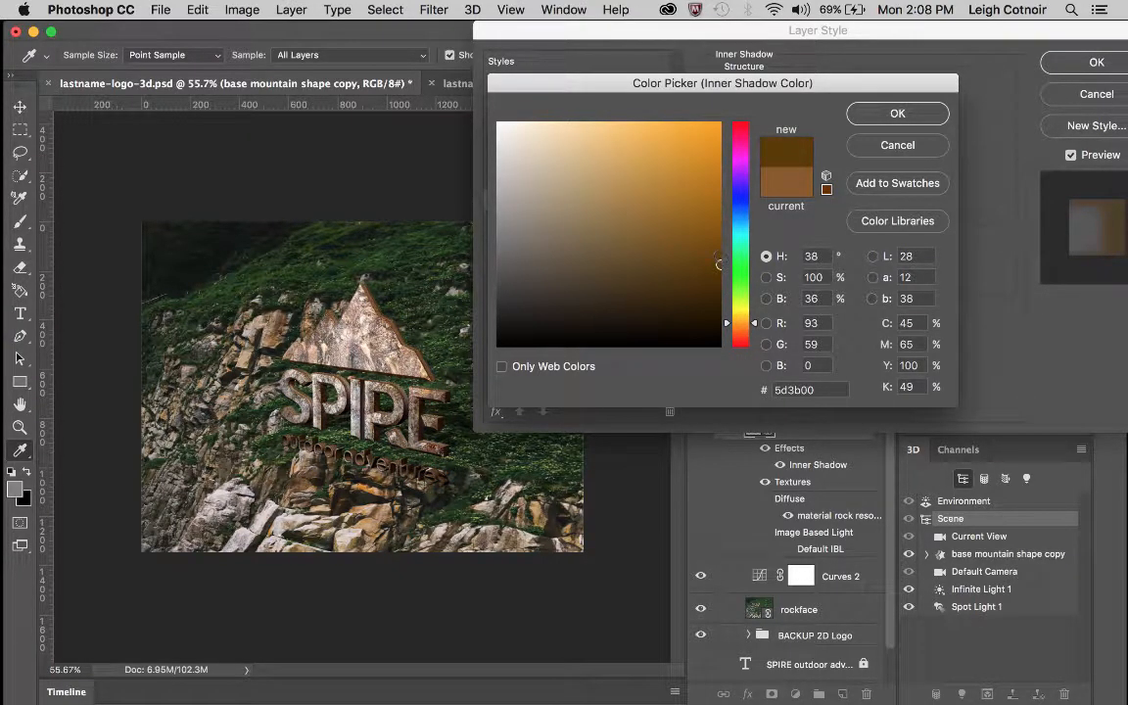
left_click_drag(720, 265, 720, 256)
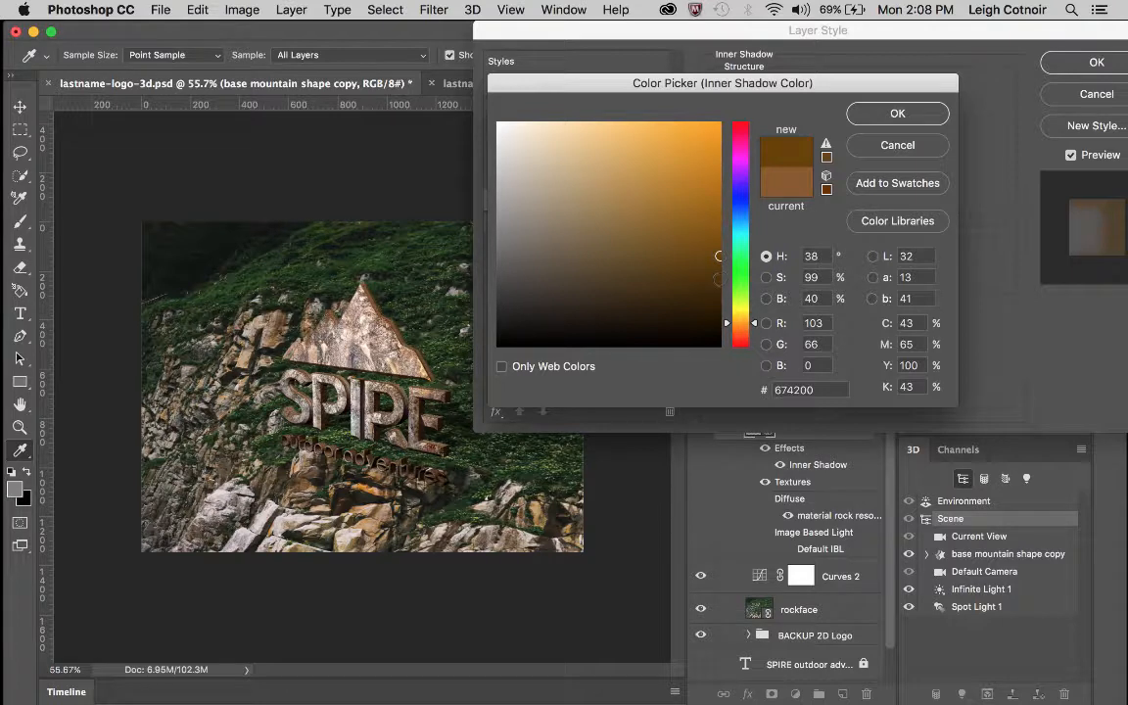
left_click(691, 279)
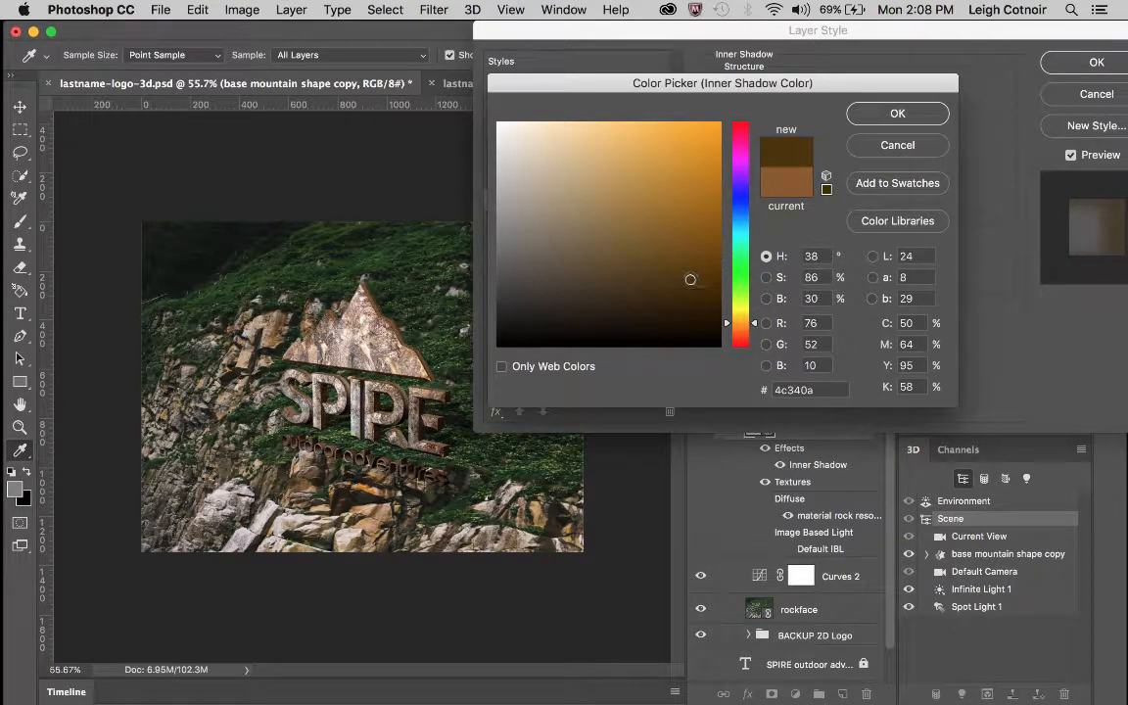
left_click(709, 283)
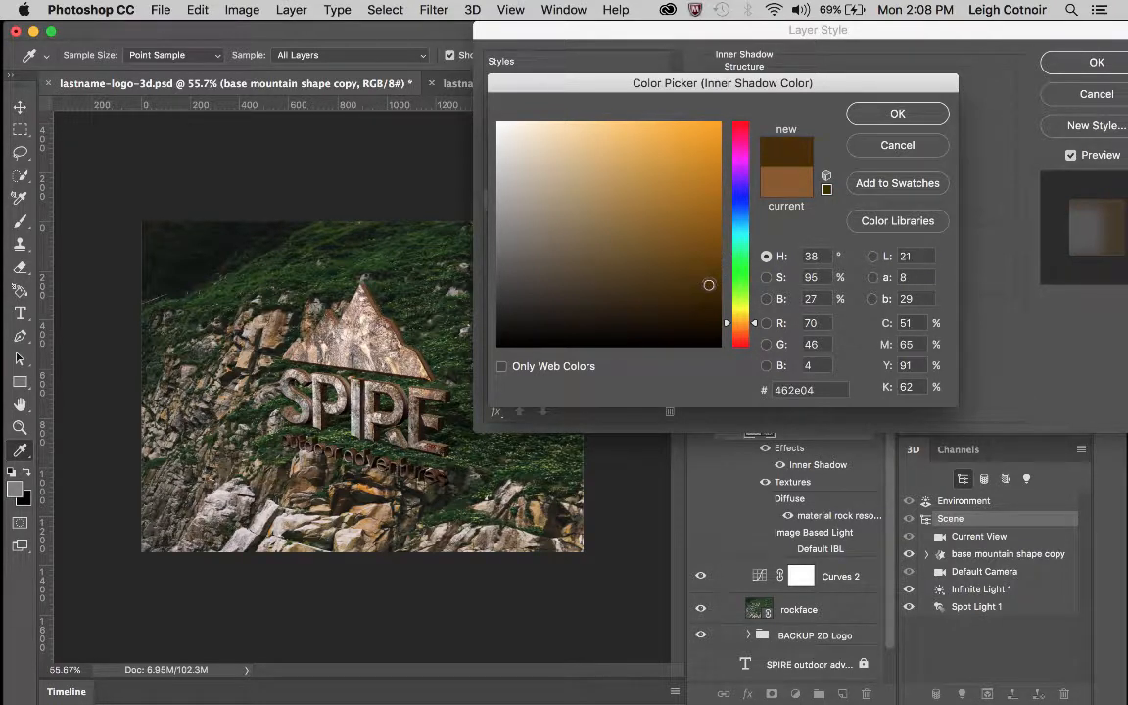
left_click(898, 114)
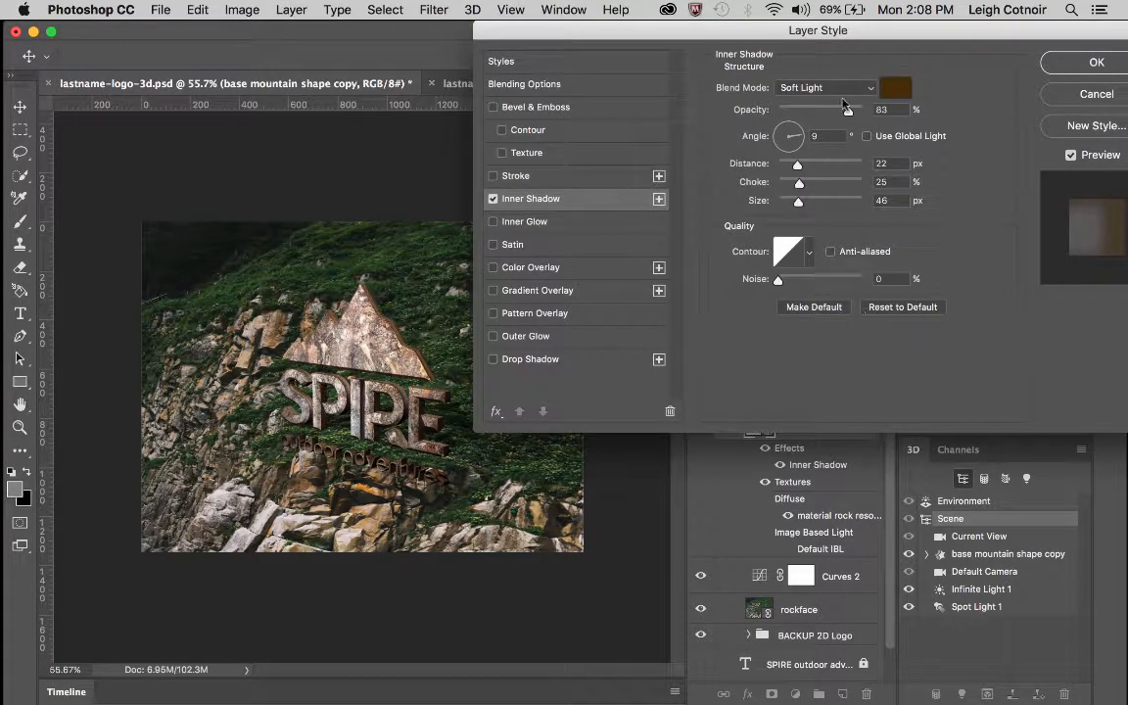
Try the Overlay, Linear Light and Multiply blend modes on the inner shadow
left_click(862, 89)
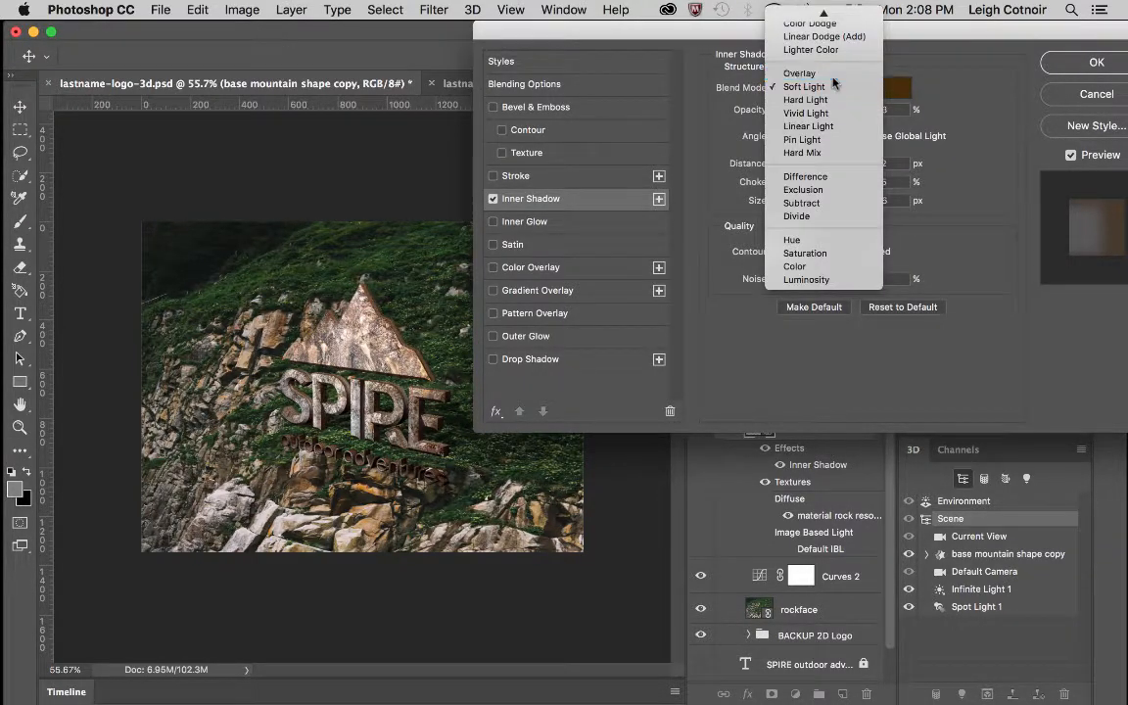
left_click(753, 75)
left_click(833, 87)
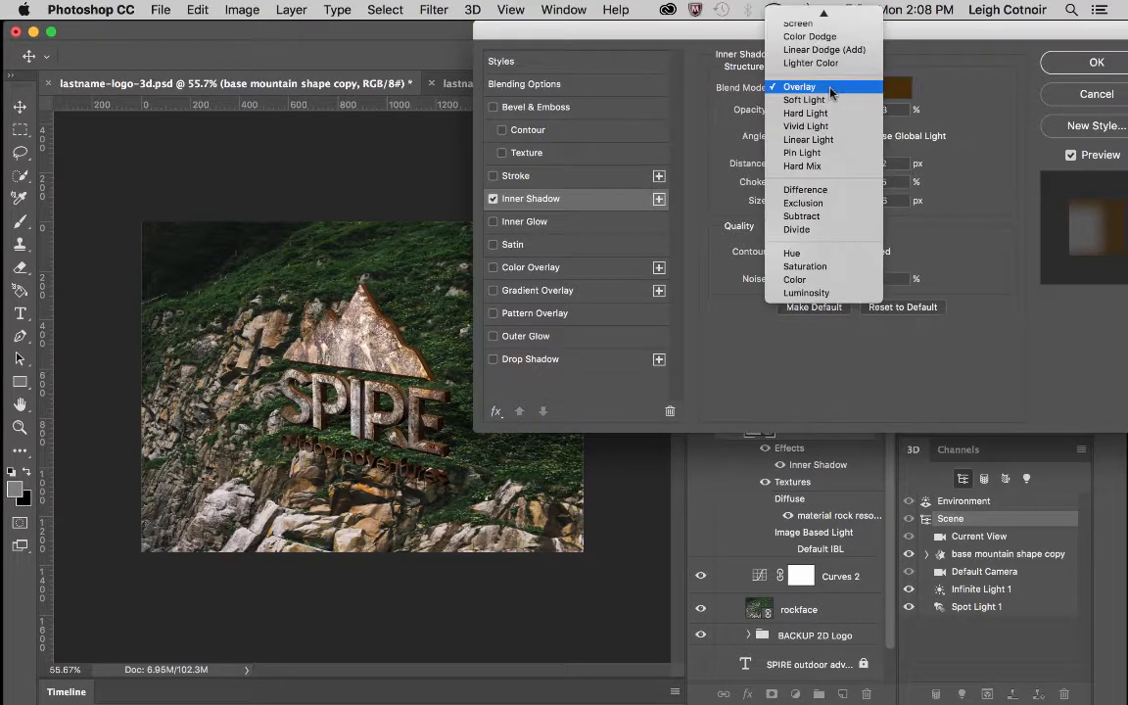
left_click(826, 139)
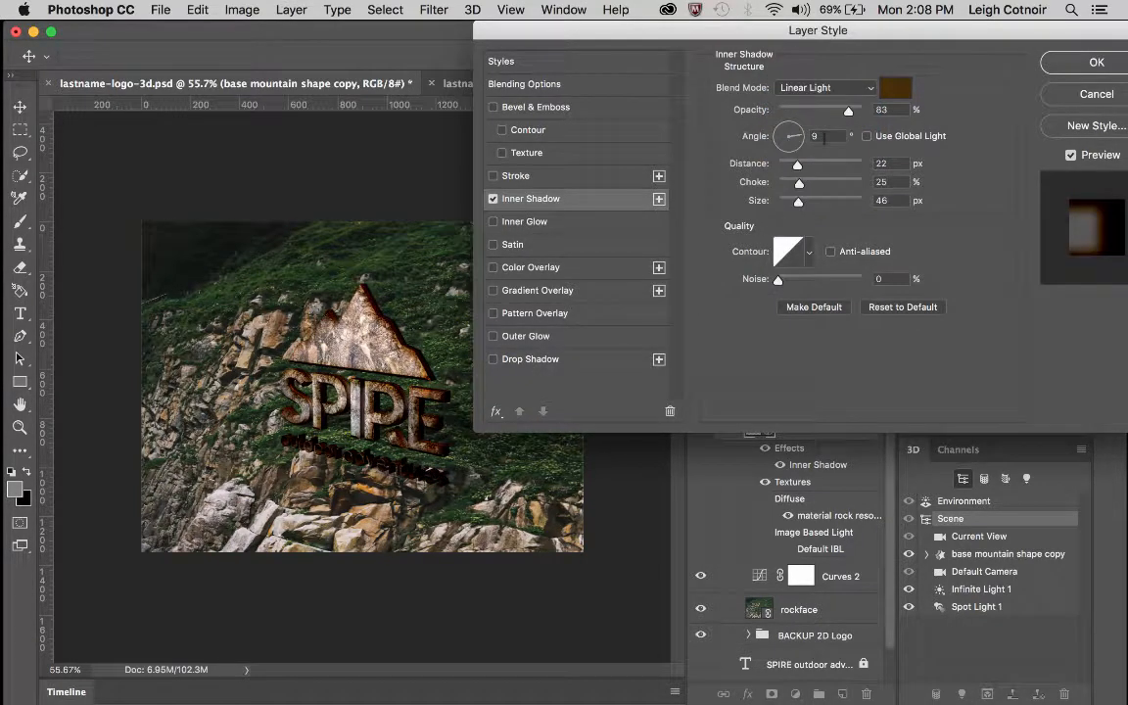
left_click(823, 87)
scroll(820, 142, "up", 5)
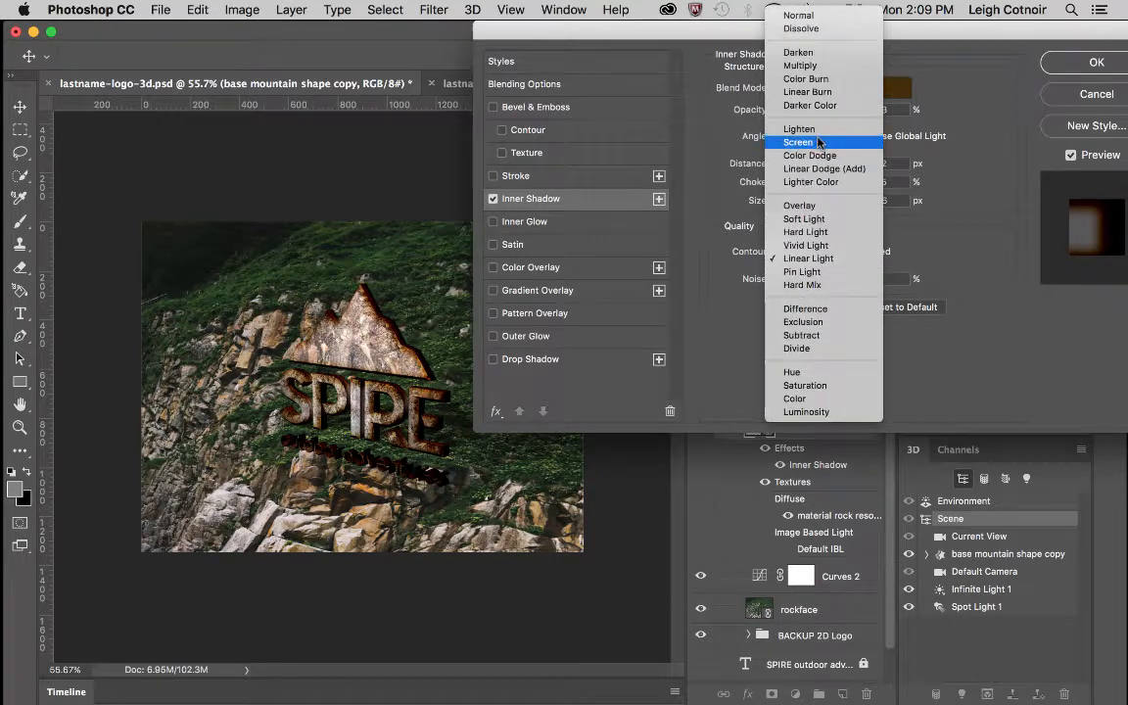
left_click(820, 67)
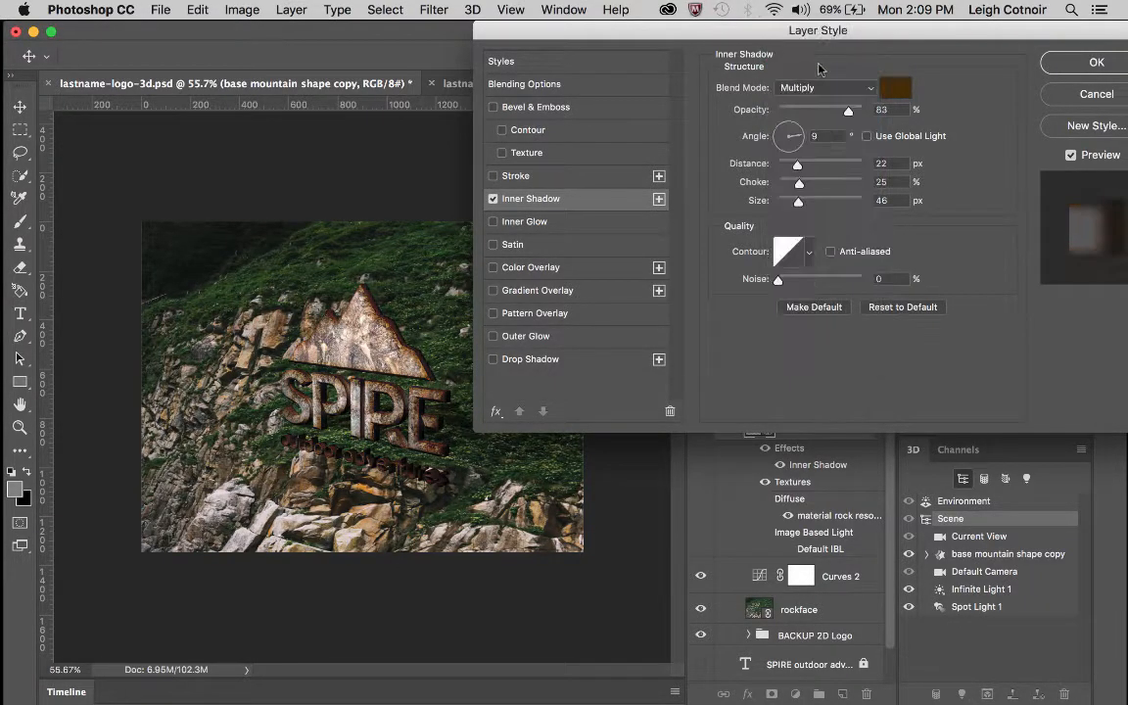
Try the Darken, Color Burn and Screen blend modes on the inner shadow
left_click(823, 88)
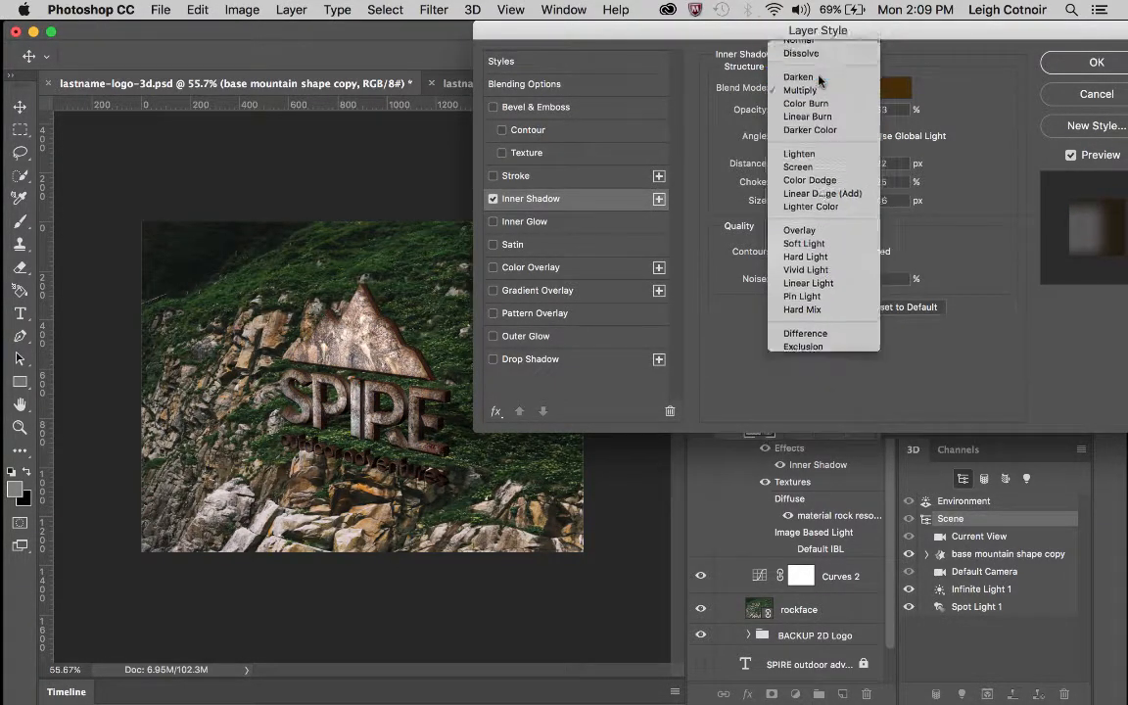
left_click(819, 76)
left_click(823, 88)
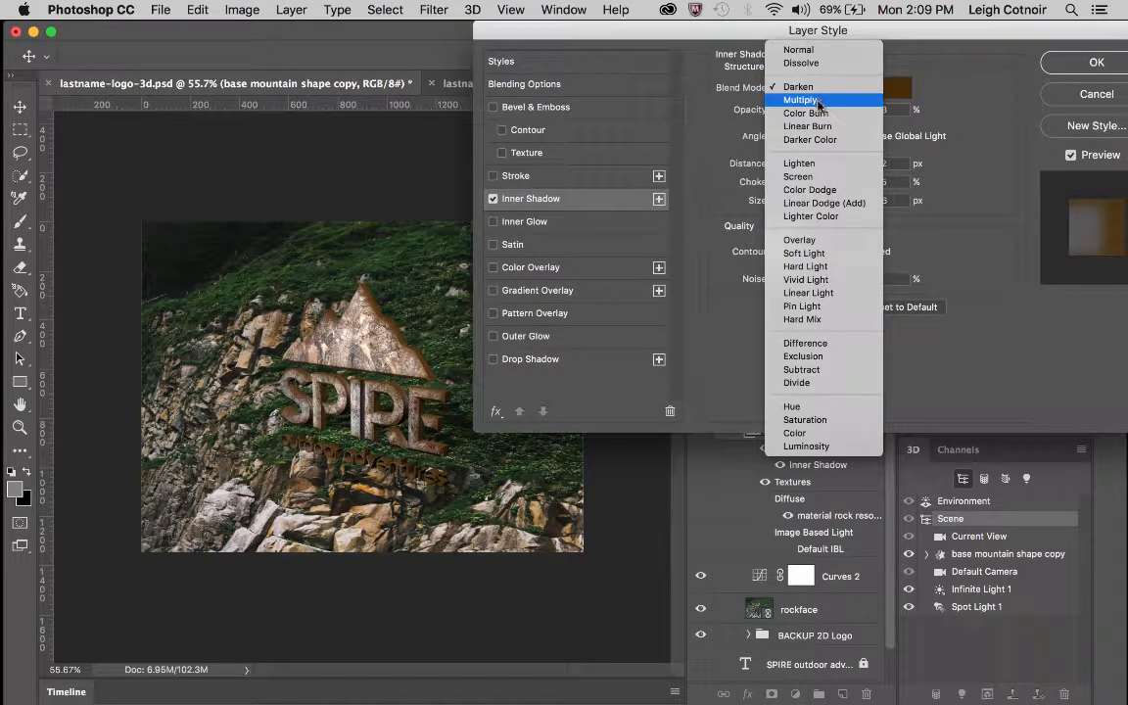
left_click(820, 113)
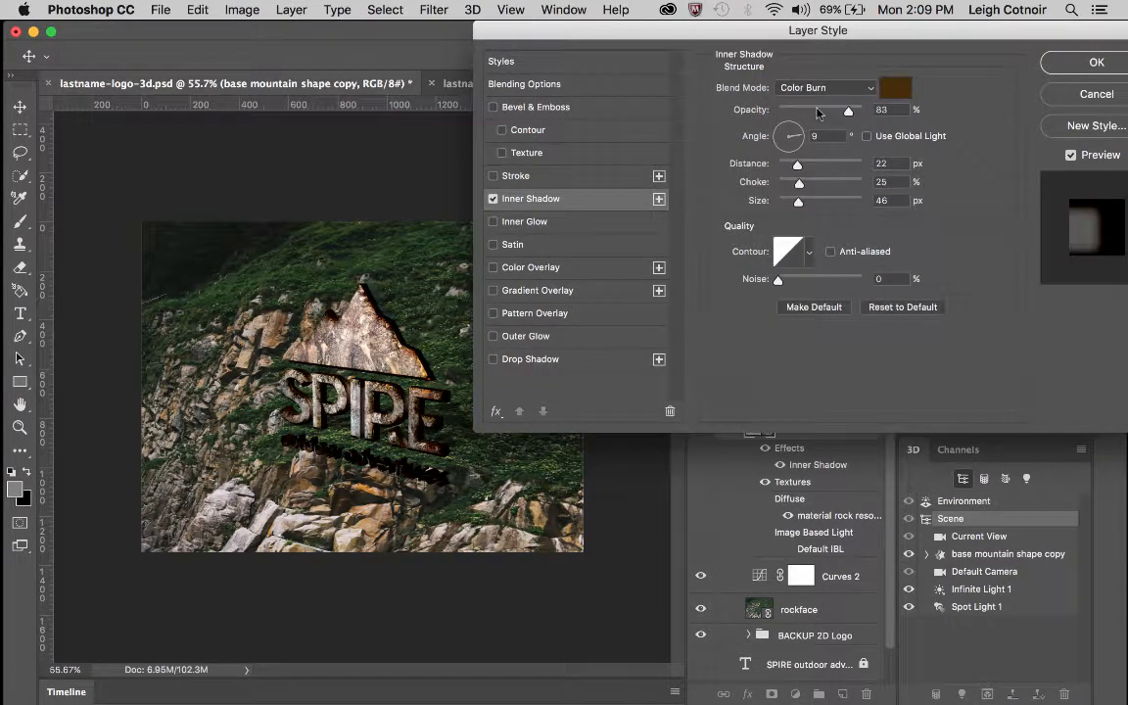
left_click(823, 88)
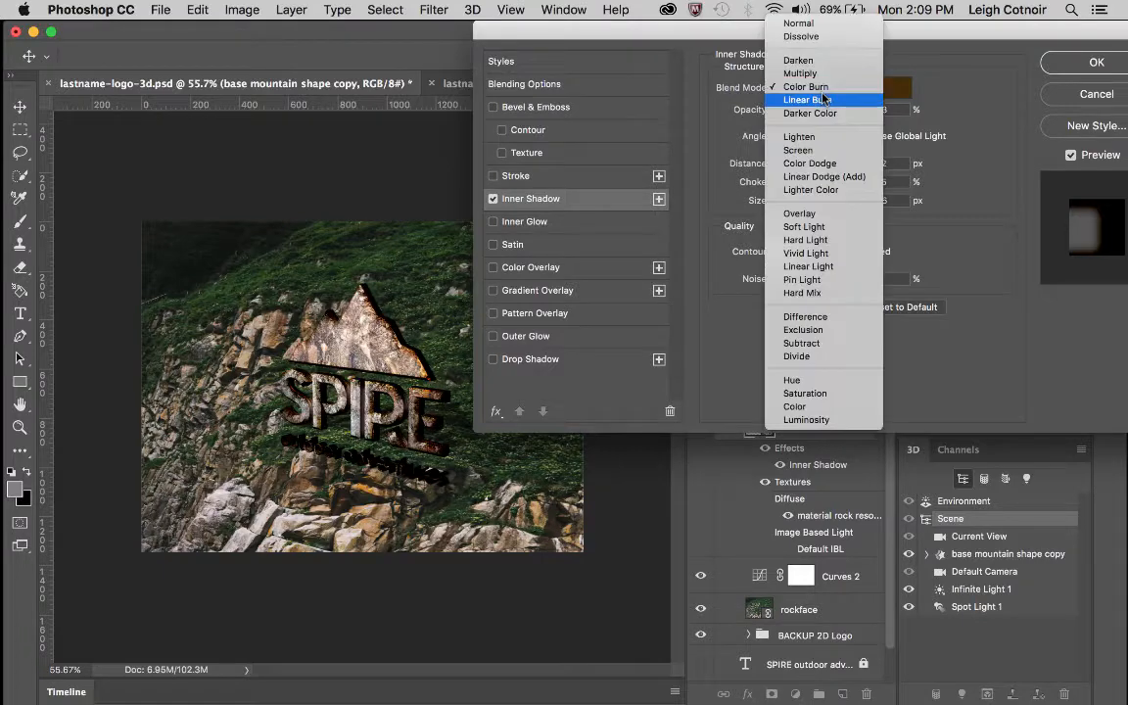
left_click(817, 150)
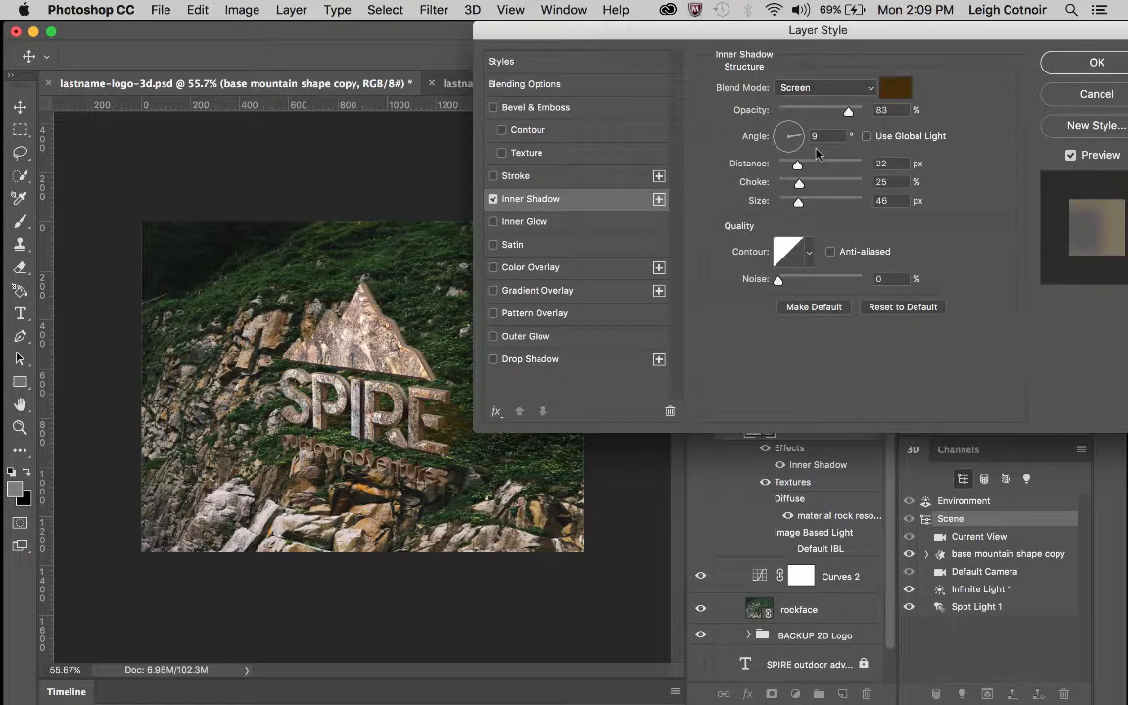
Try the Saturation blend mode on the inner shadow and compare the logo with the effect preview off and on
left_click(821, 88)
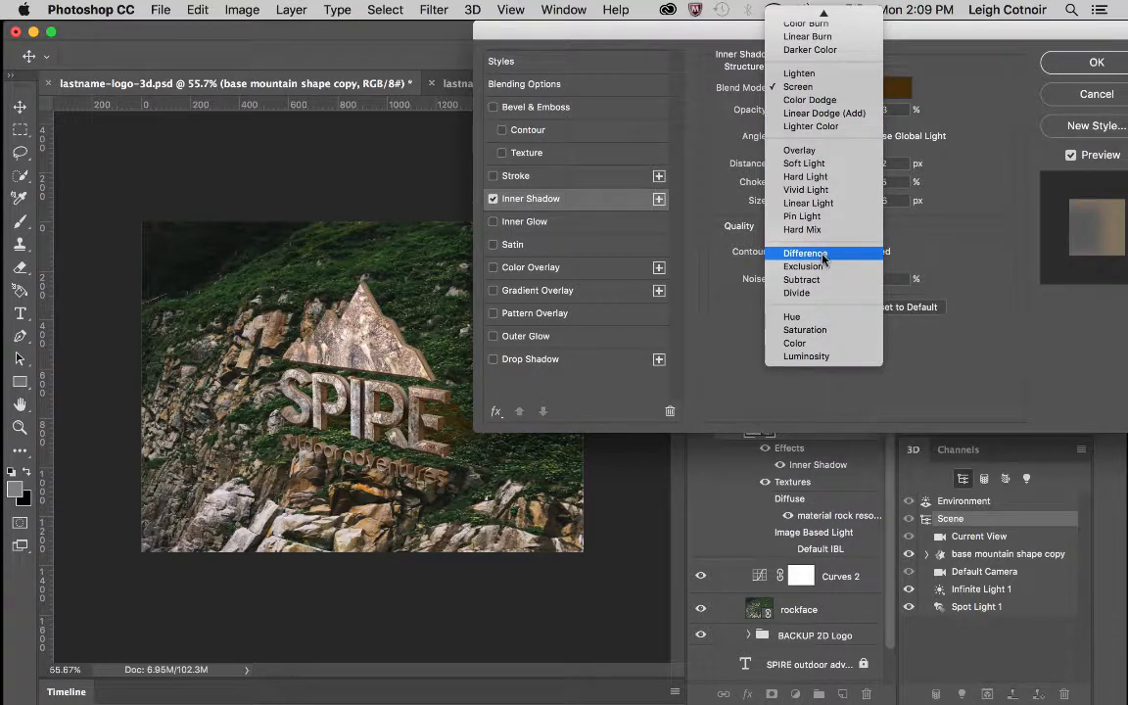
left_click(819, 330)
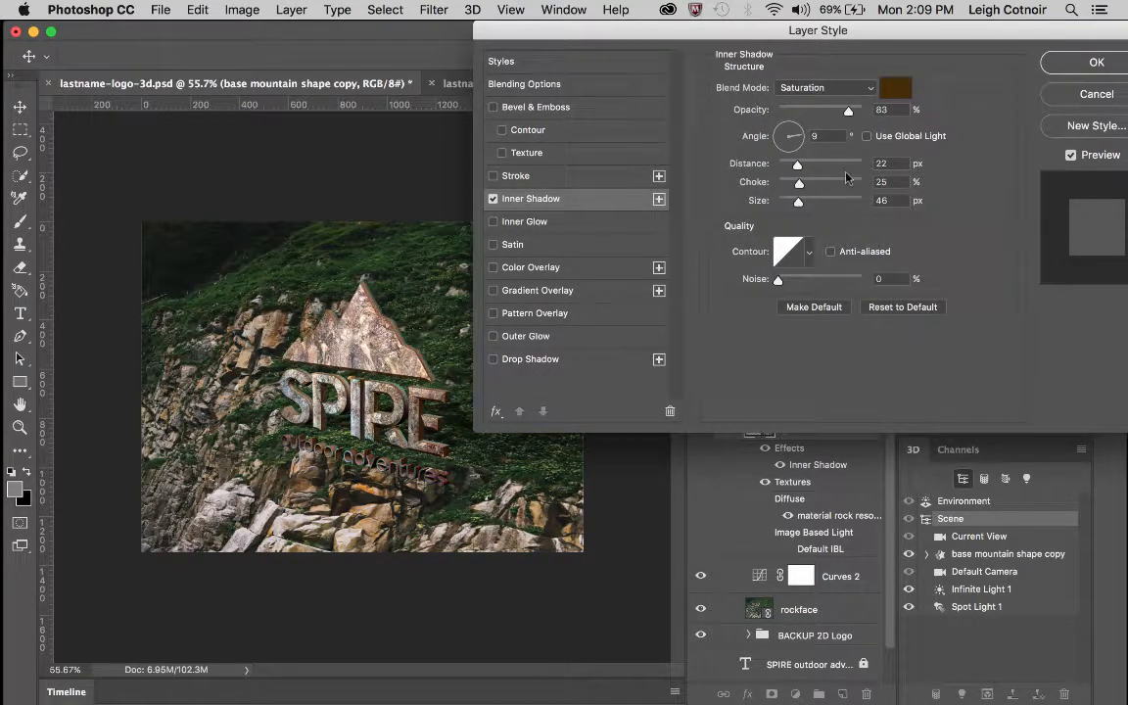
left_click_drag(976, 34, 672, 486)
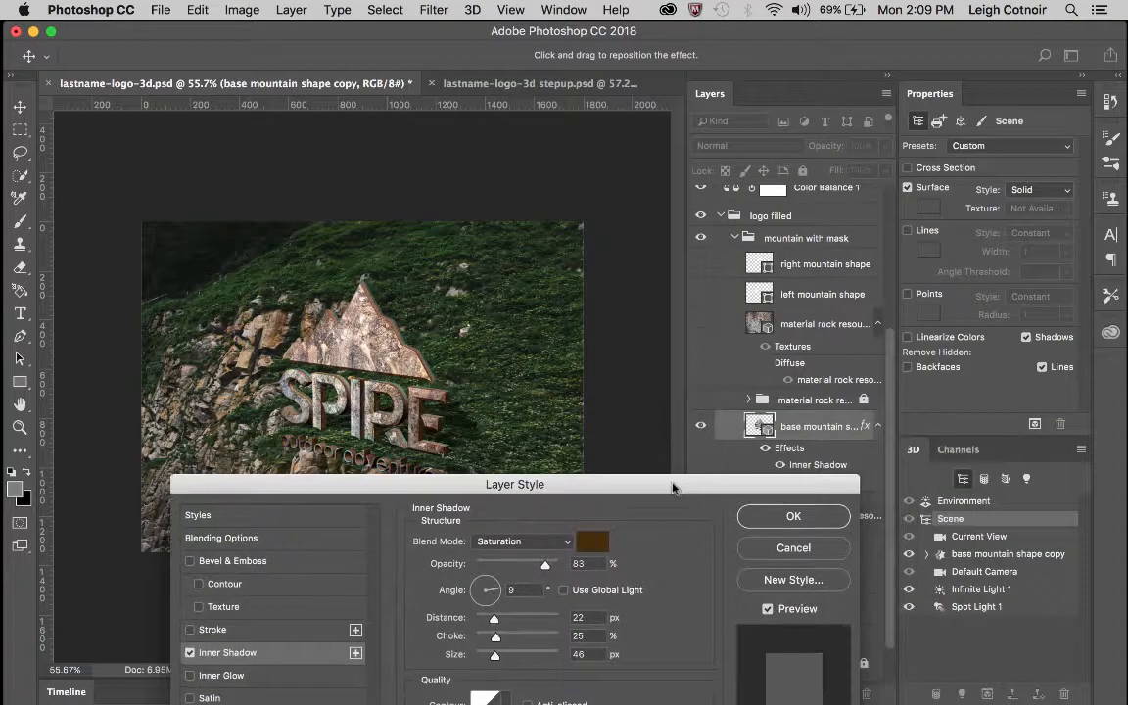
left_click(768, 608)
left_click(768, 608)
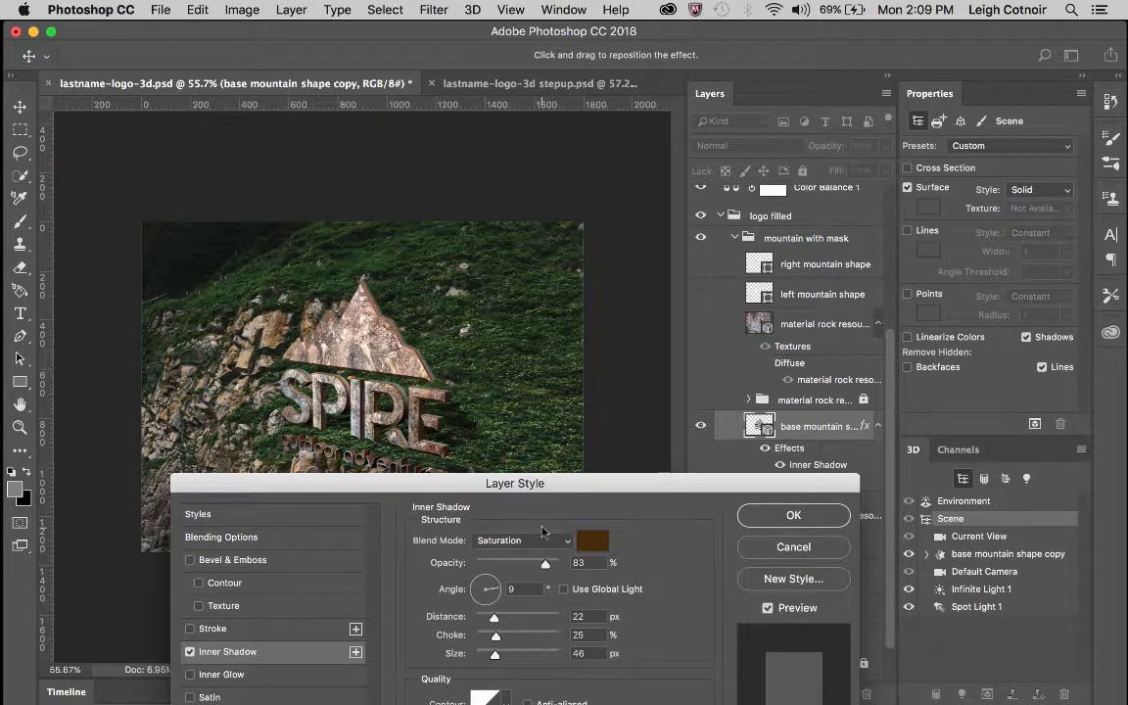
Set the inner shadow's blend mode to Color, keeping the whole logo in view
left_click_drag(350, 487, 693, 85)
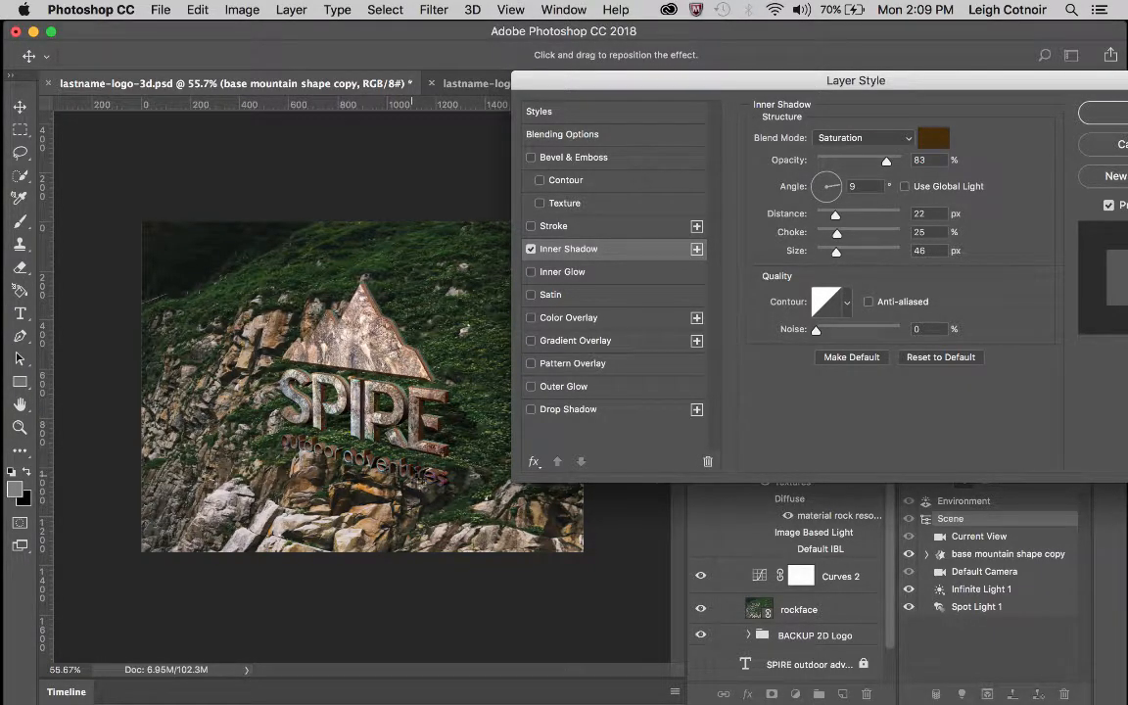
left_click(881, 139)
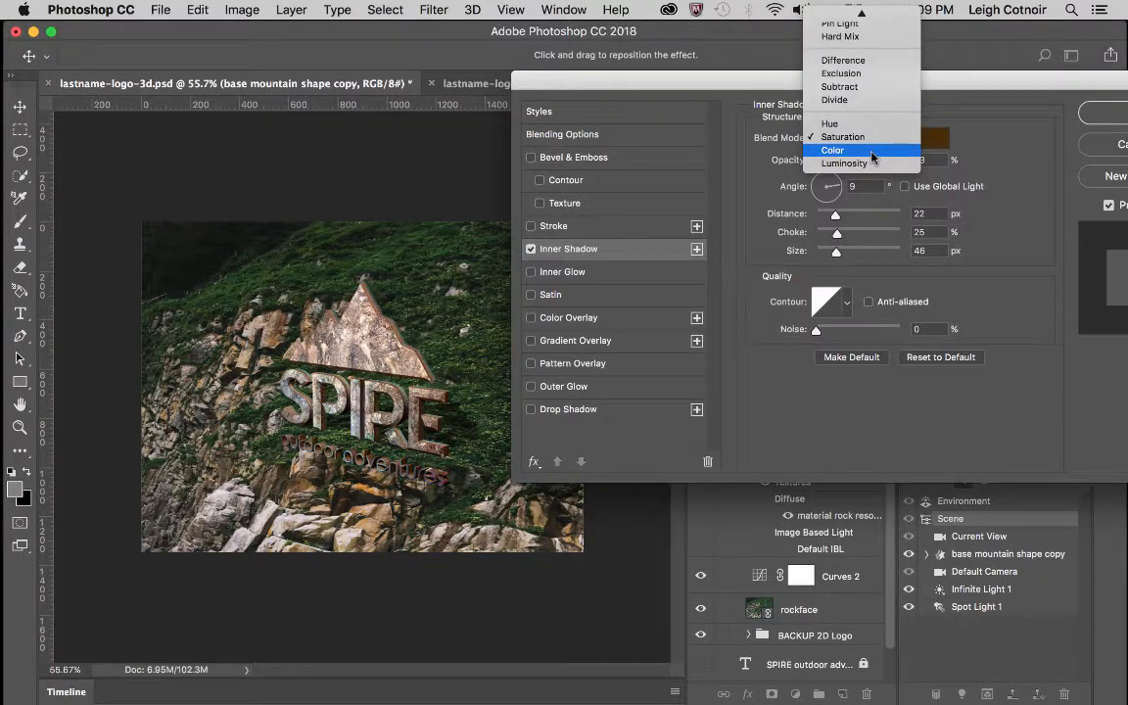
left_click(872, 153)
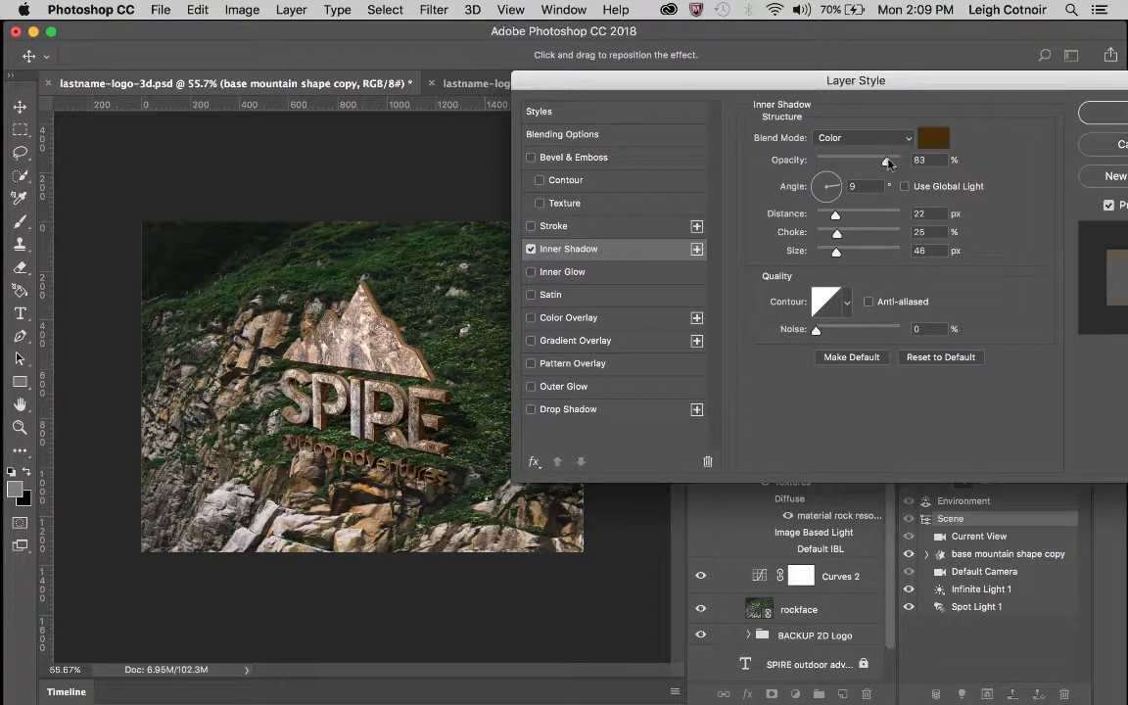
Set the inner shadow's opacity to 79%, size to 27 px and distance to 15 px, keeping the logo in view
mouse_move(887, 163)
left_mouse_down()
mouse_move(872, 167)
mouse_move(881, 163)
left_mouse_up()
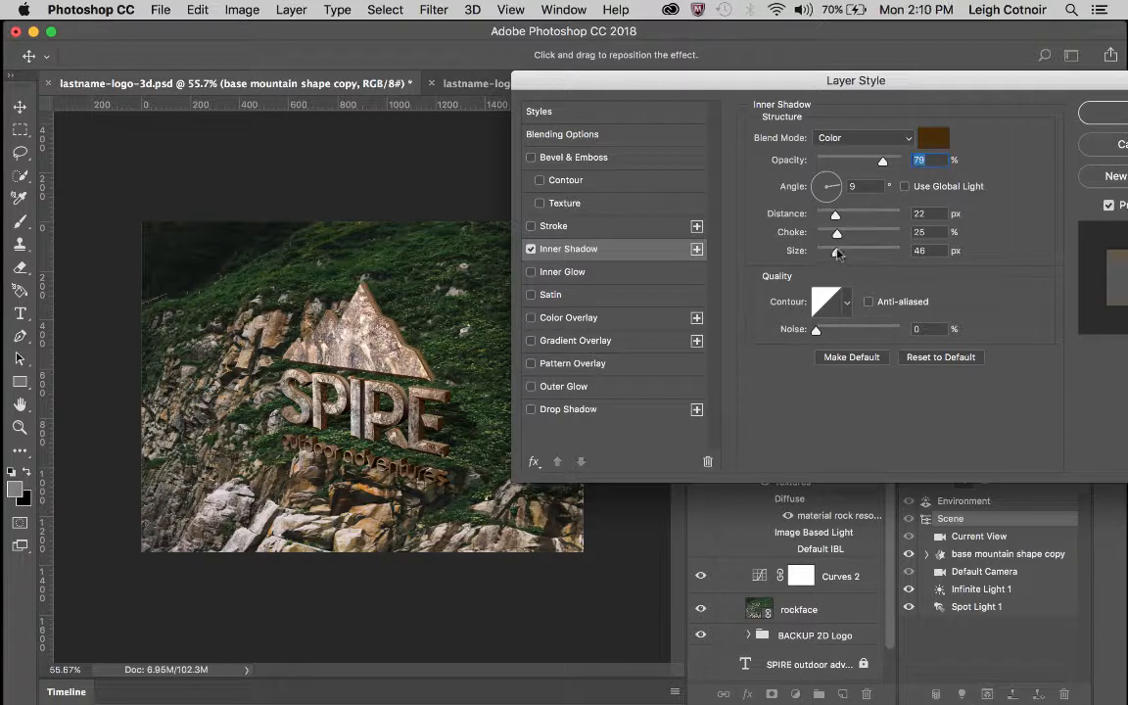
left_click_drag(837, 254, 830, 256)
mouse_move(836, 214)
left_mouse_down()
mouse_move(816, 221)
mouse_move(832, 223)
left_mouse_up()
left_click_drag(880, 81, 838, 62)
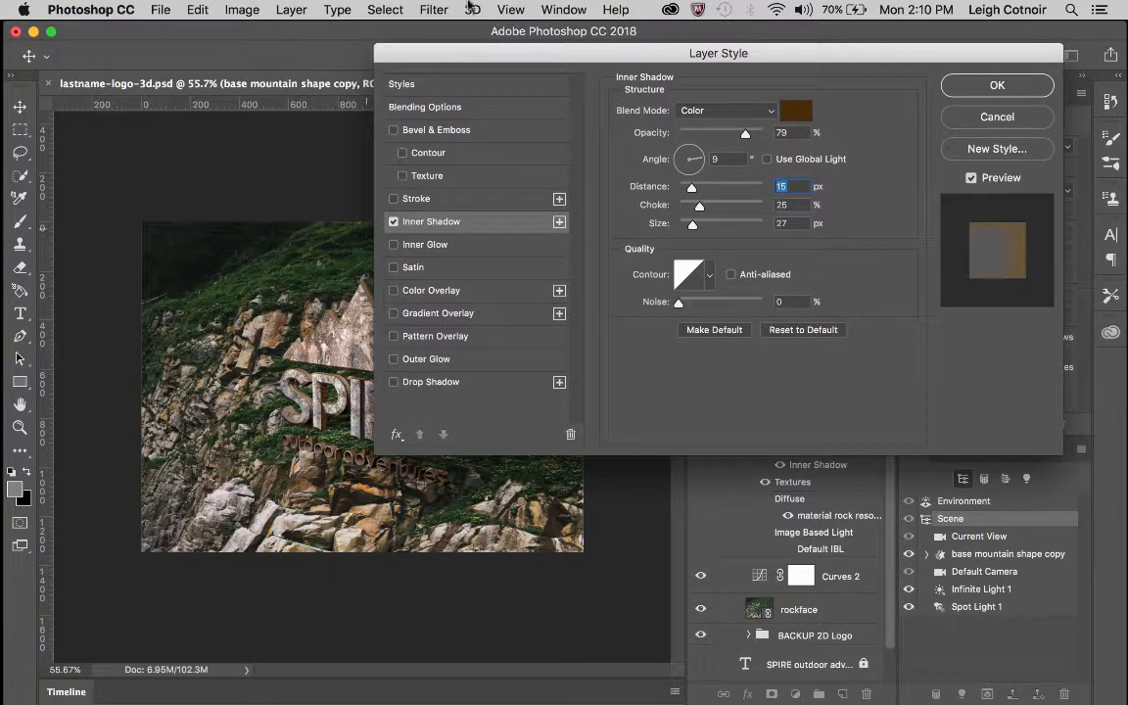
left_click_drag(469, 56, 555, 8)
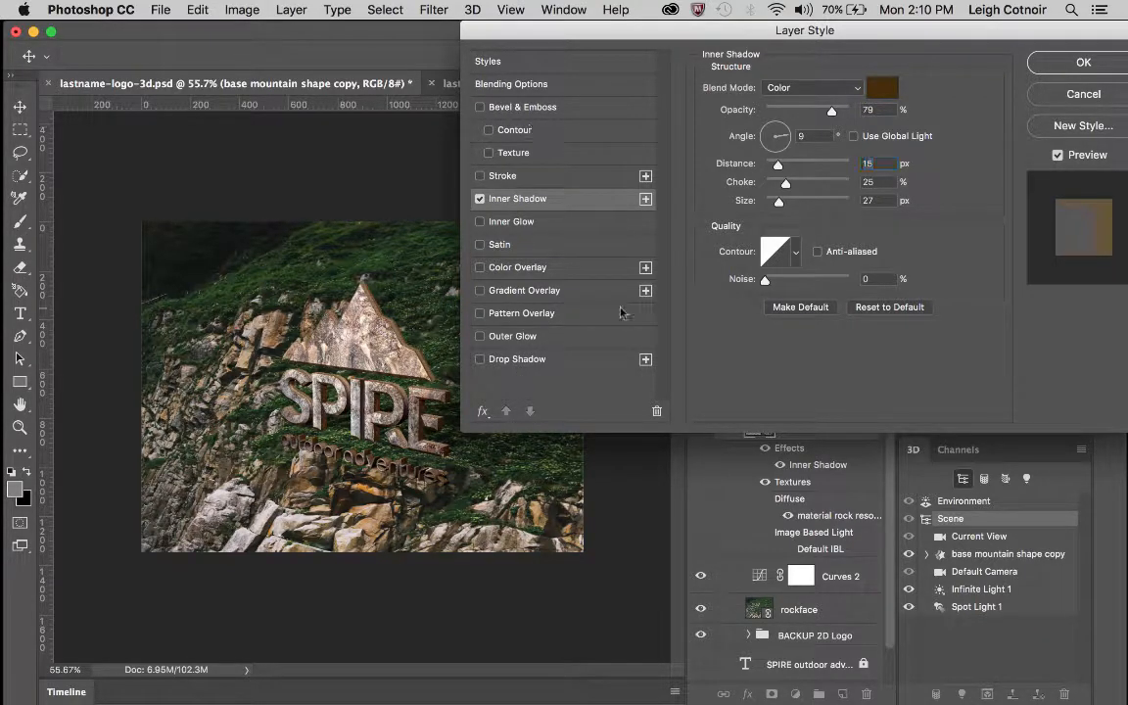
Add a Bevel & Emboss effect with a contour to the logo and try the inverted cone, cone and single ring contour shapes
left_click(480, 108)
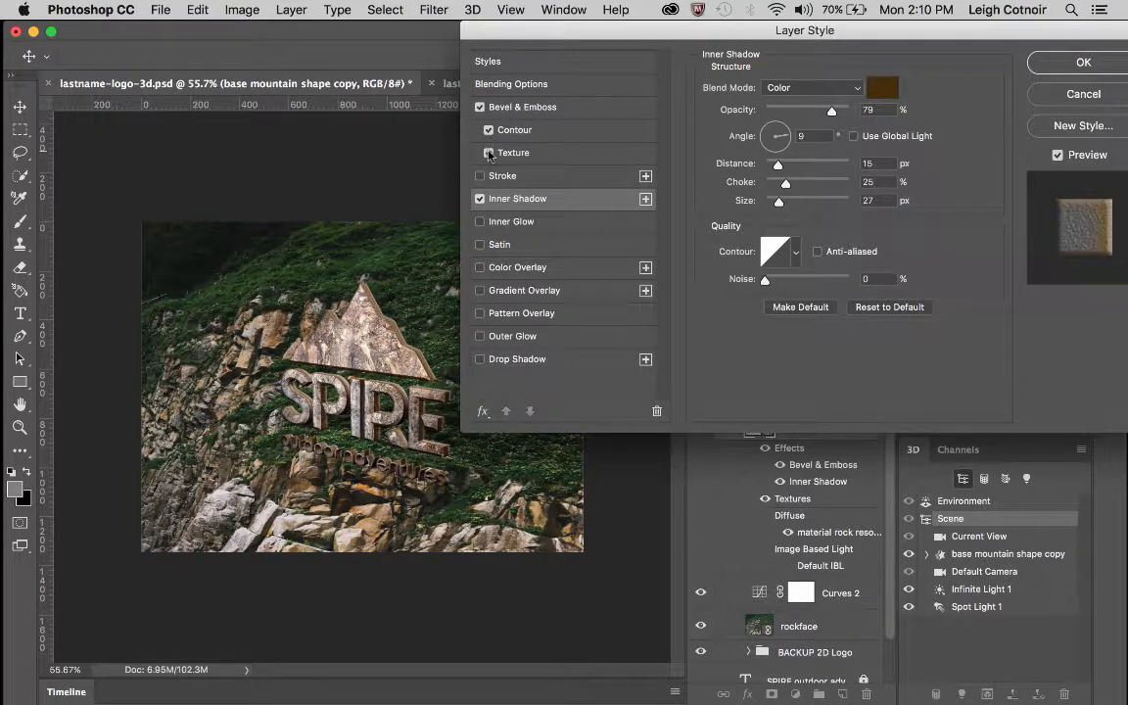
left_click(513, 132)
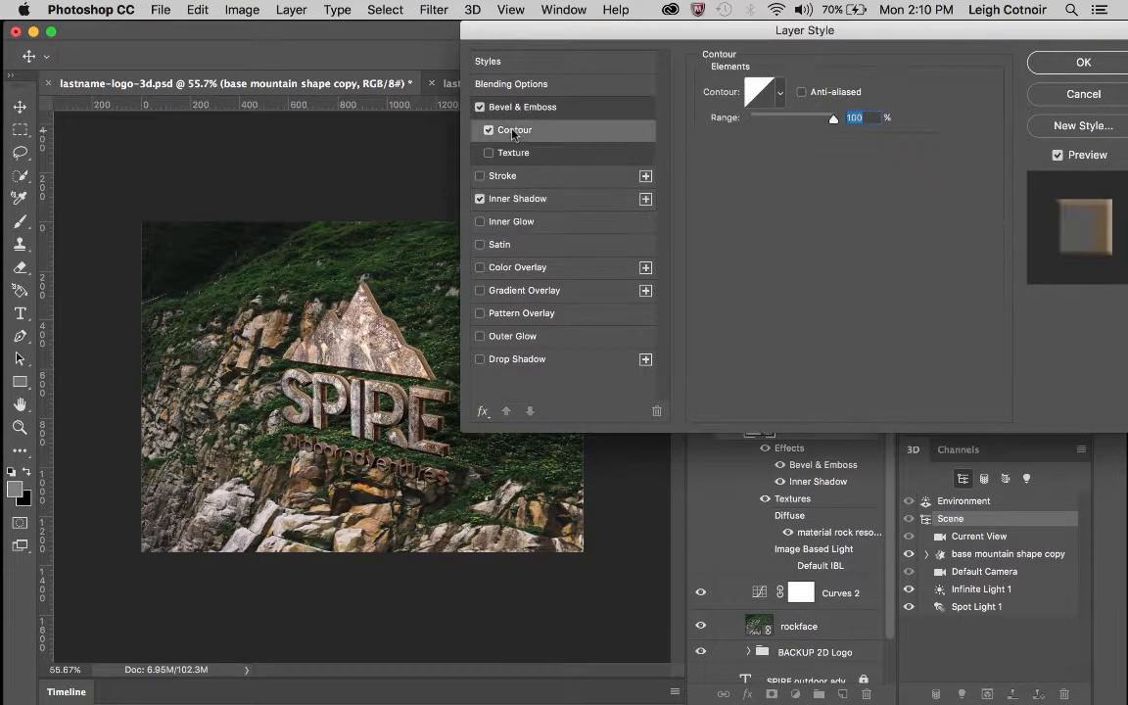
left_click(780, 92)
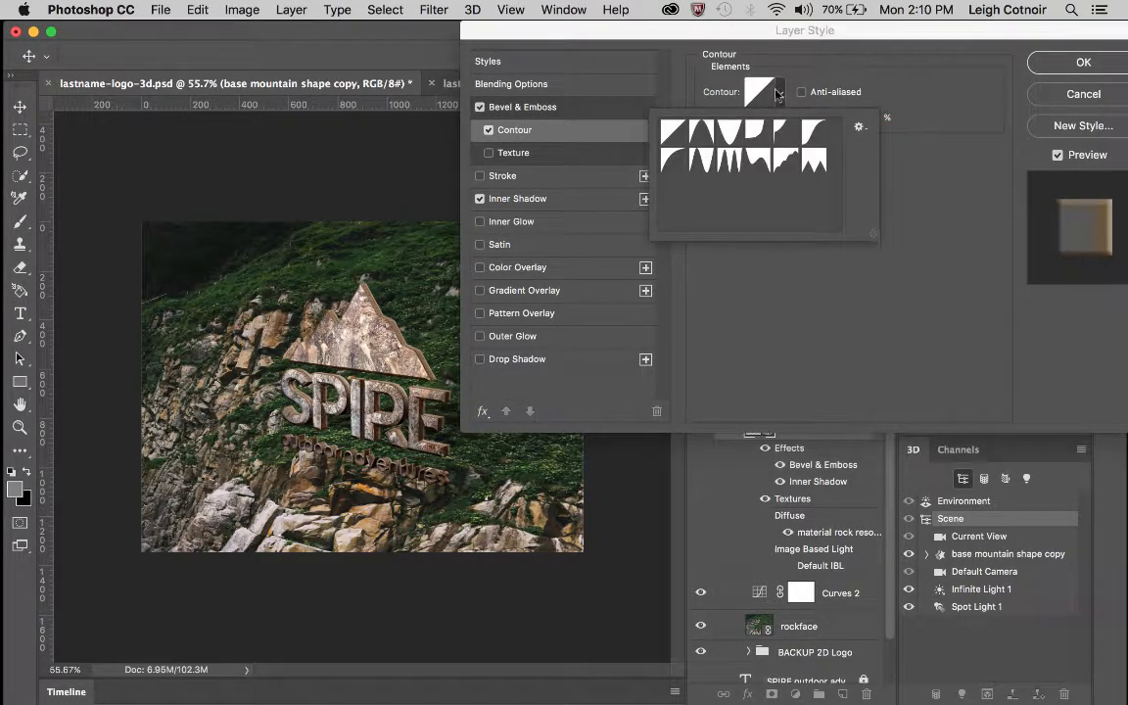
left_click(730, 135)
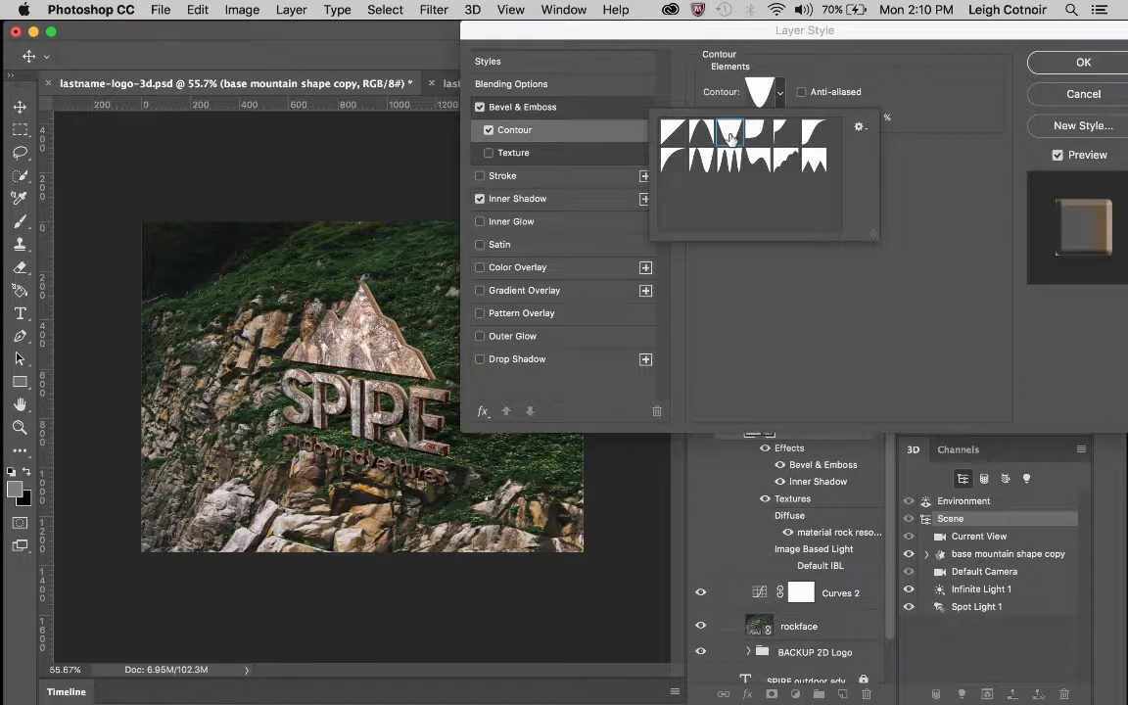
left_click(705, 137)
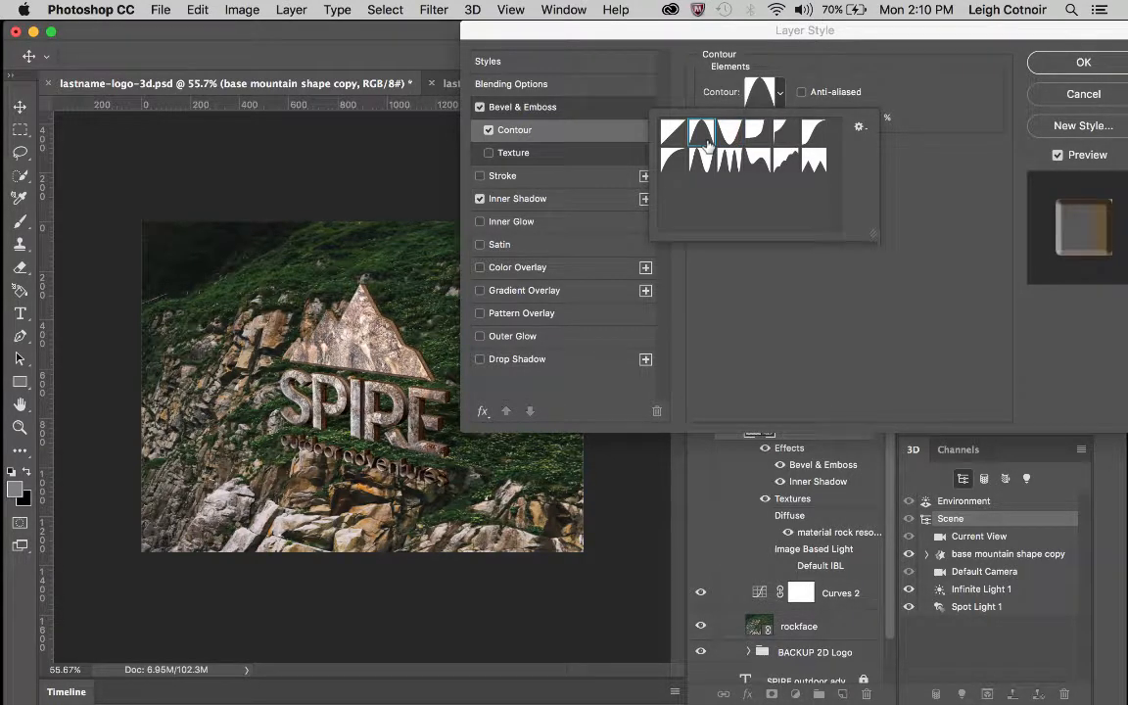
left_click(700, 161)
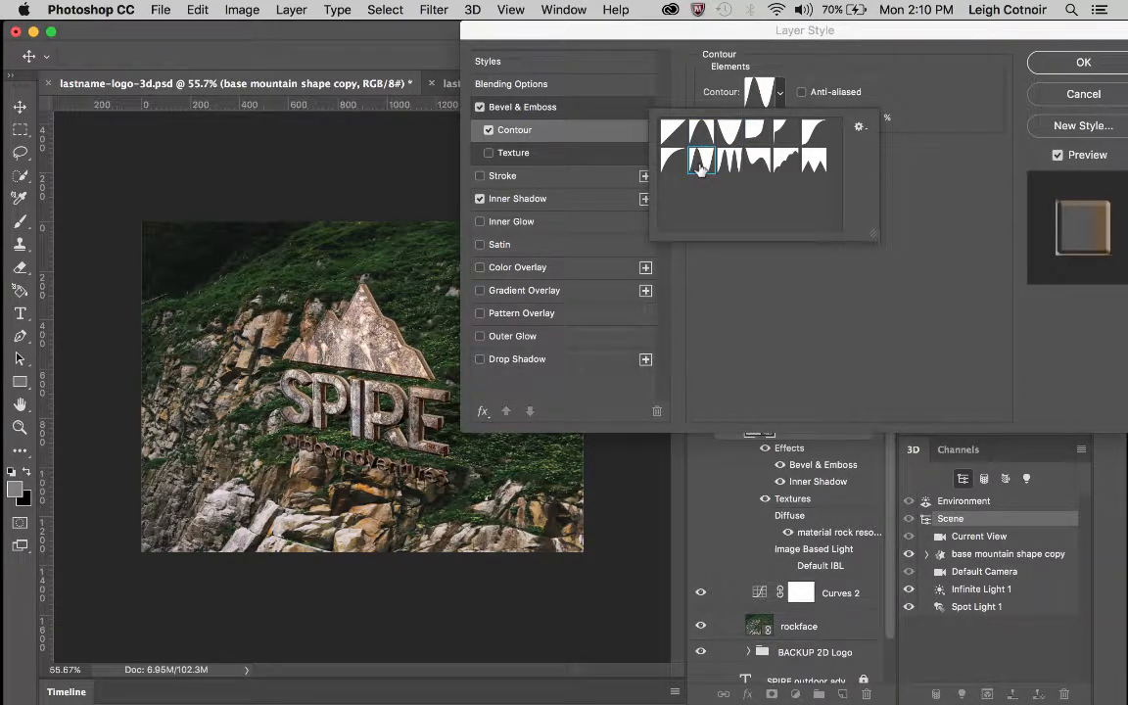
Try the double ring, rolling slope, rounded steps and sawtooth bevel contours, plus the half round contour with anti-aliasing
left_click(730, 162)
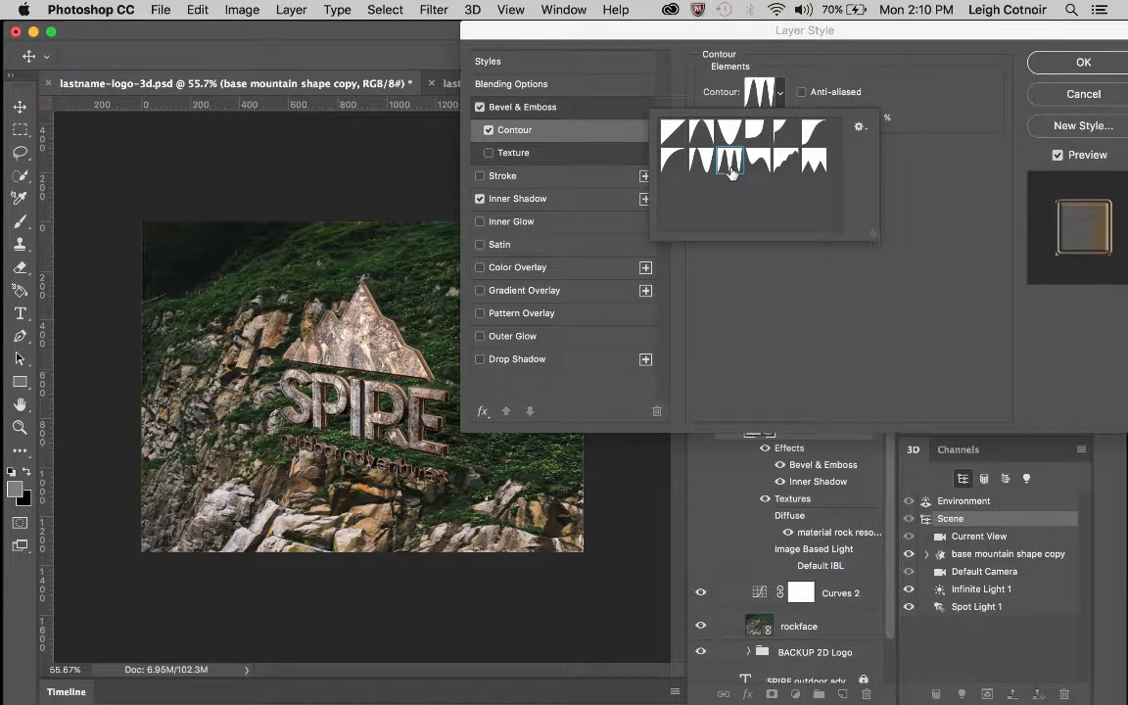
left_click(762, 163)
left_click(782, 163)
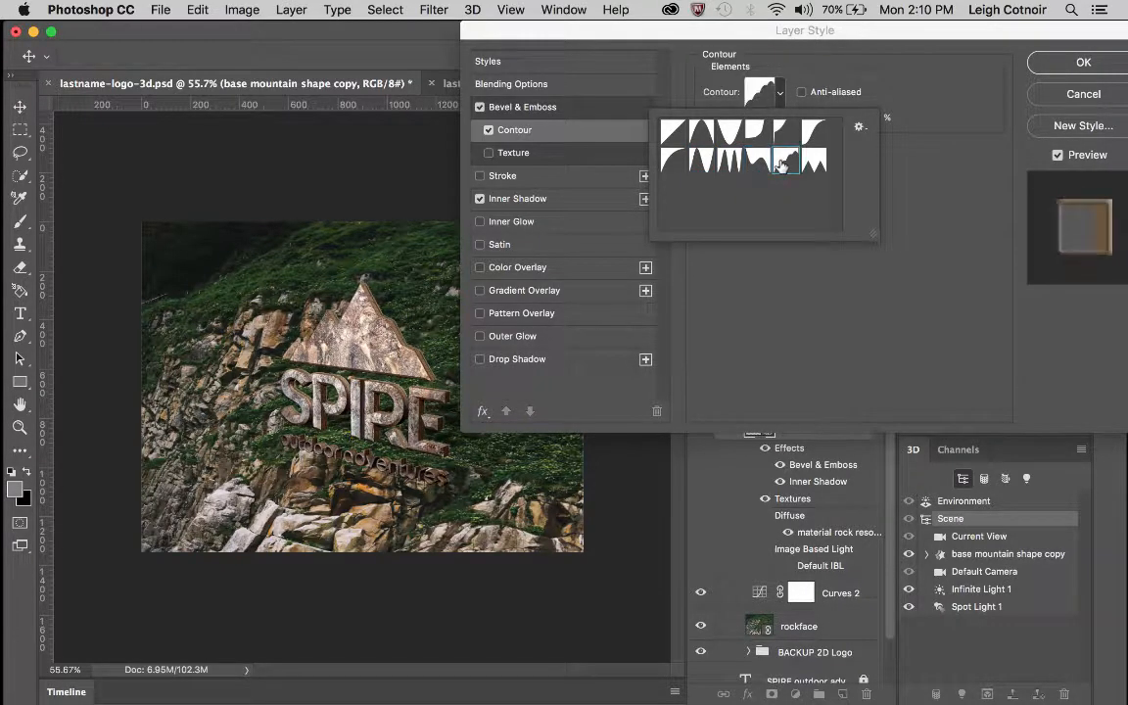
left_click(813, 164)
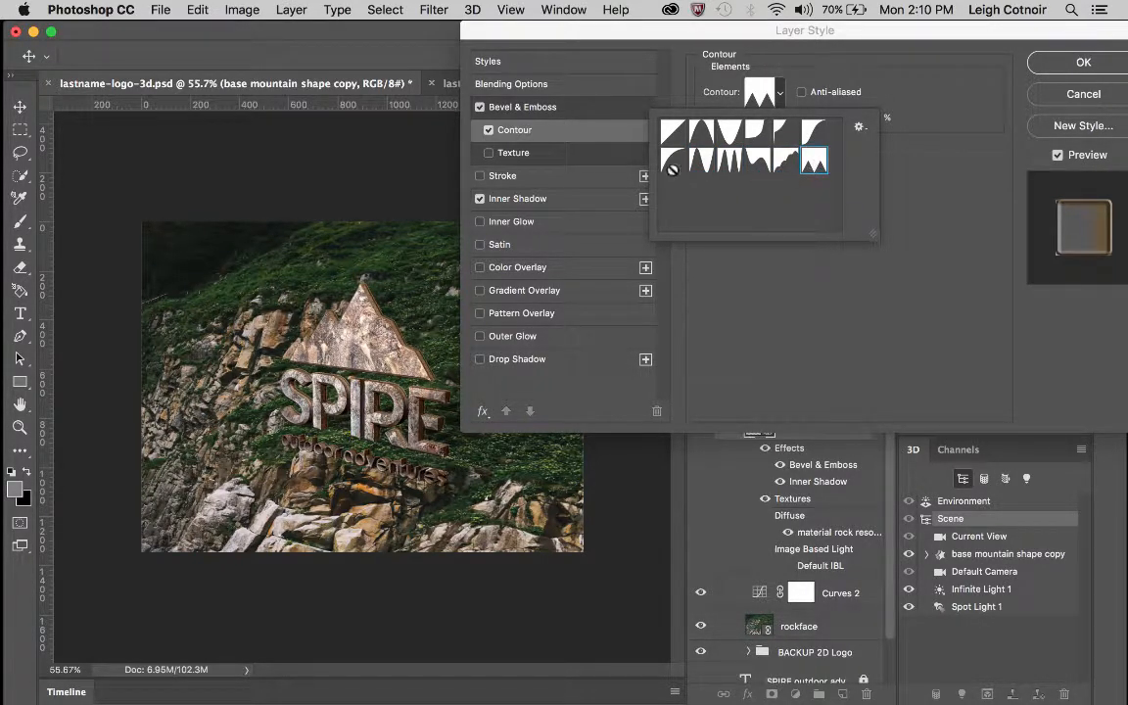
left_click(673, 162)
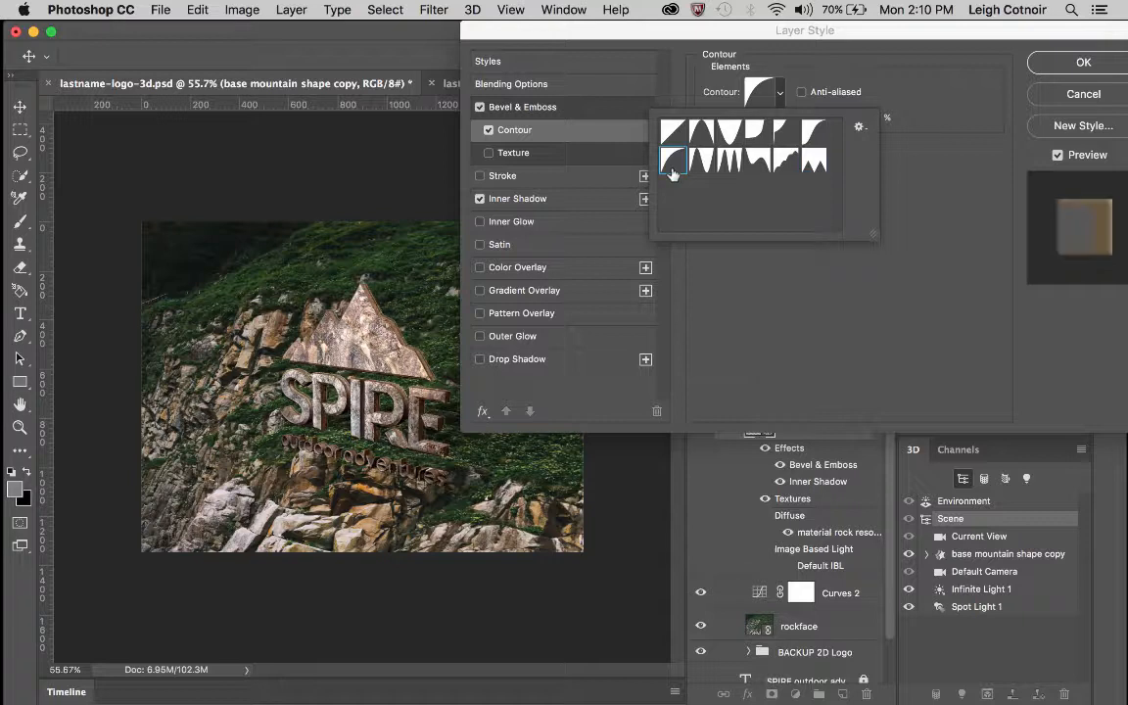
left_click(803, 98)
left_click(802, 93)
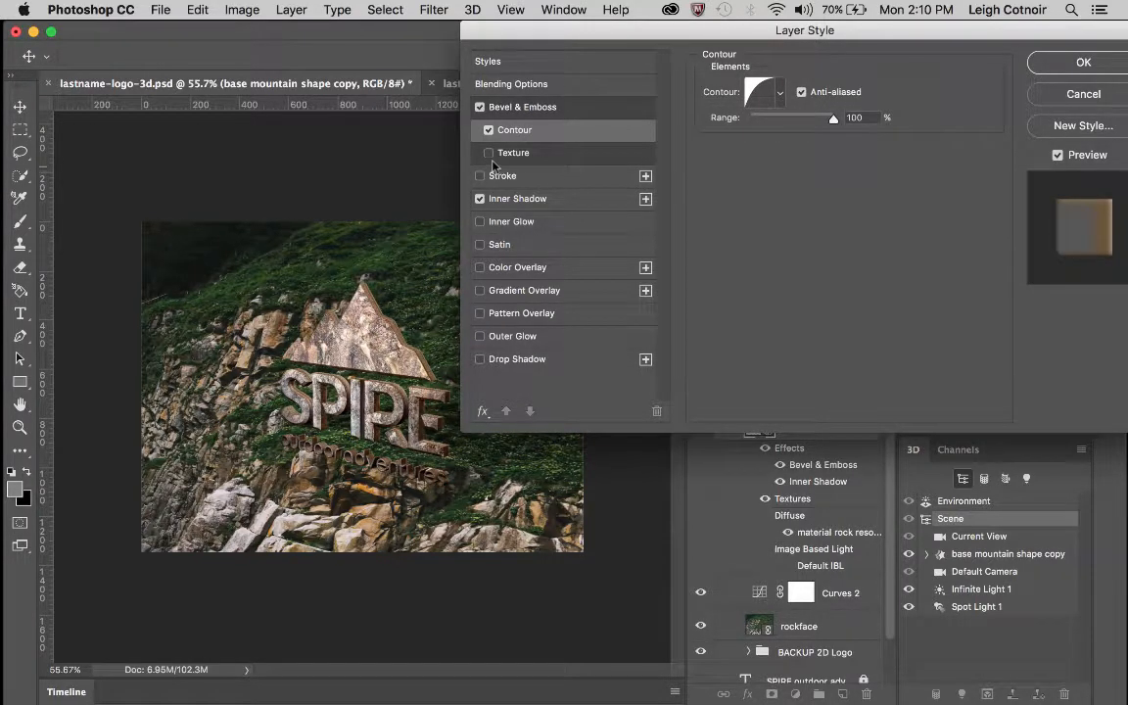
Remove the contour and the Bevel & Emboss effect from the logo
left_click(489, 130)
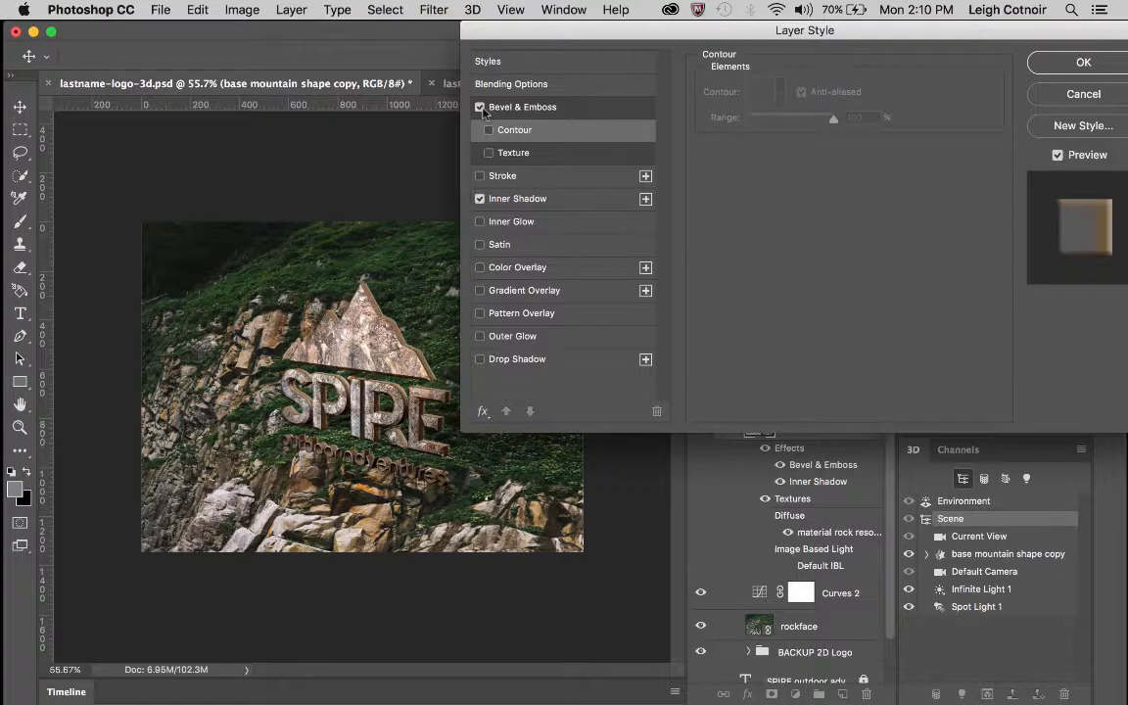
left_click(511, 106)
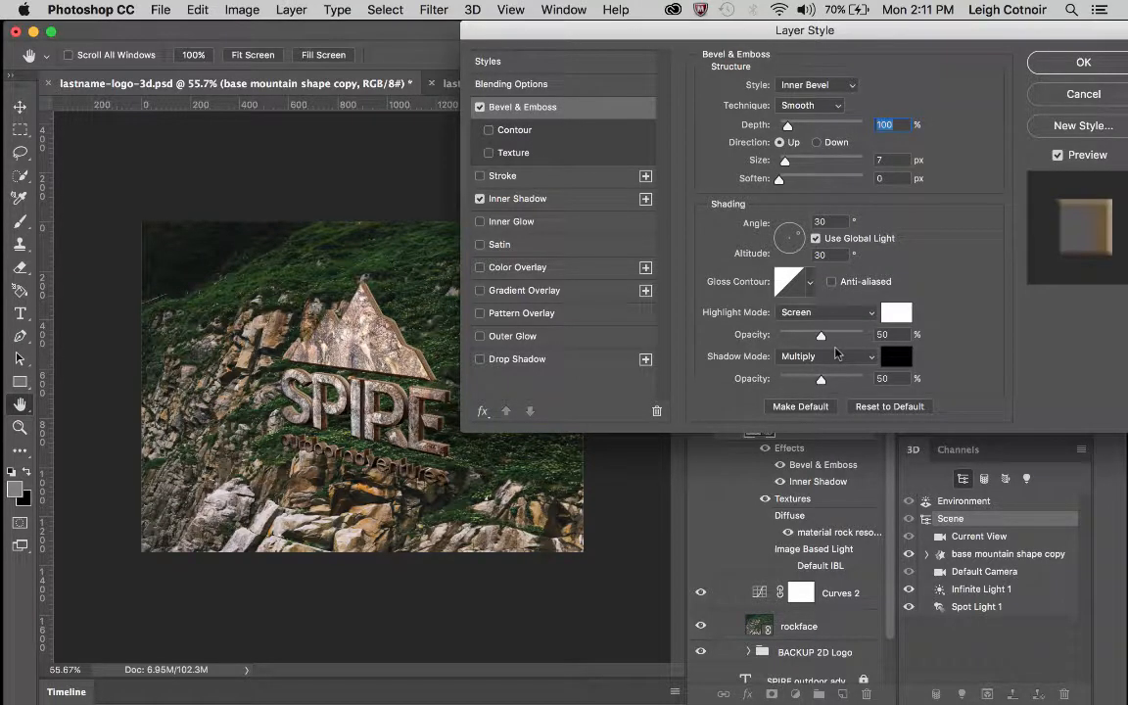
left_click(480, 107)
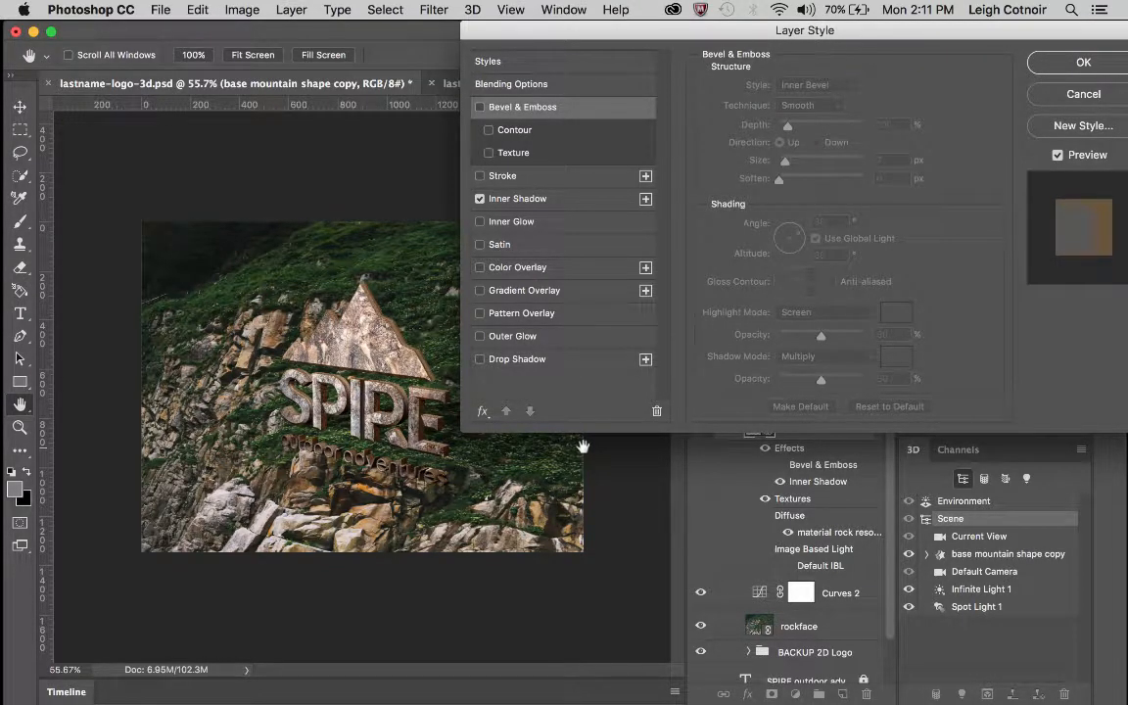
Add a Gradient Overlay effect to the logo with the Color Burn blend mode and 13% opacity
left_click(480, 291)
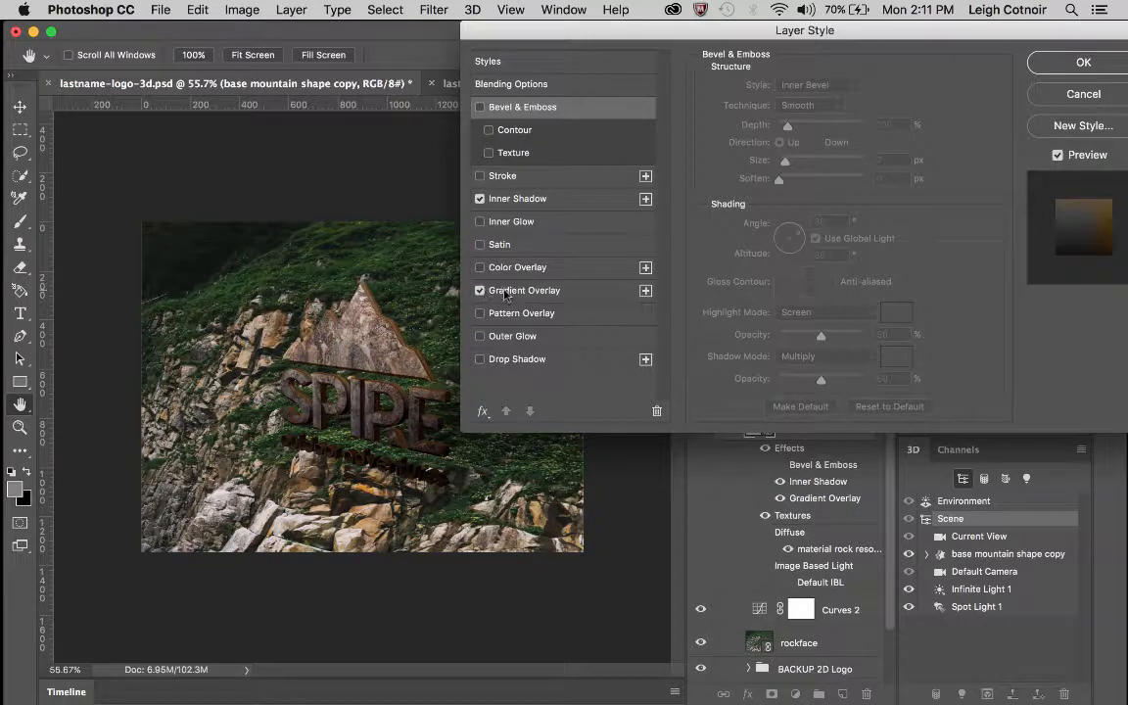
left_click(556, 294)
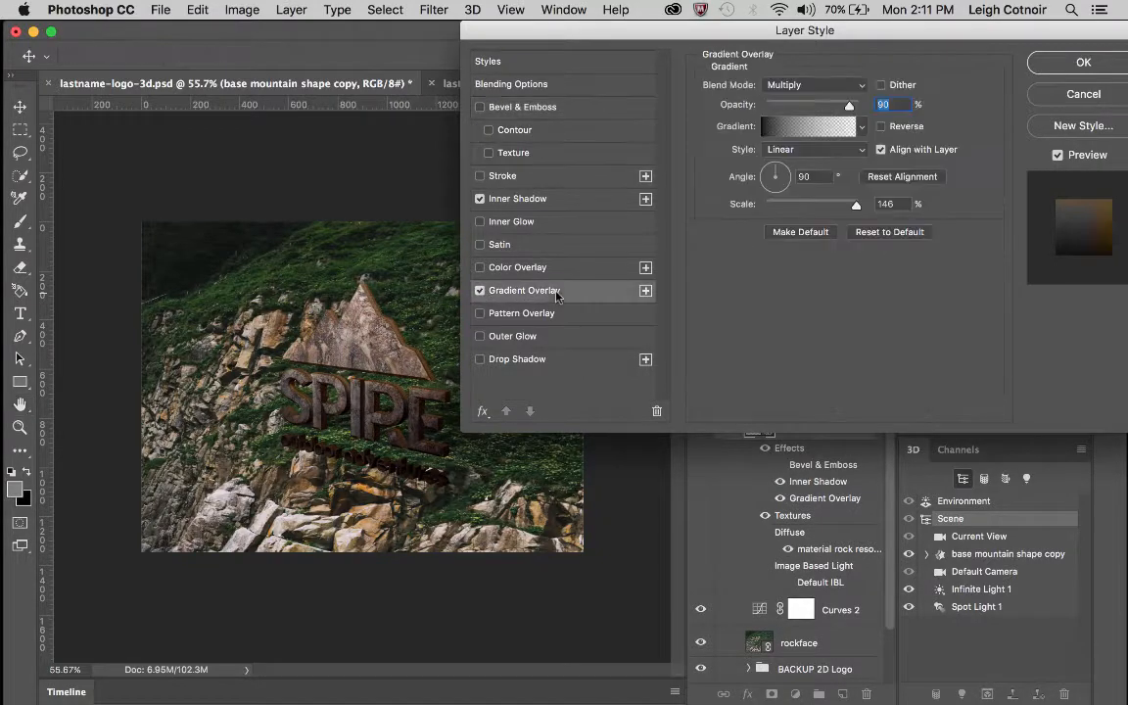
left_click(848, 90)
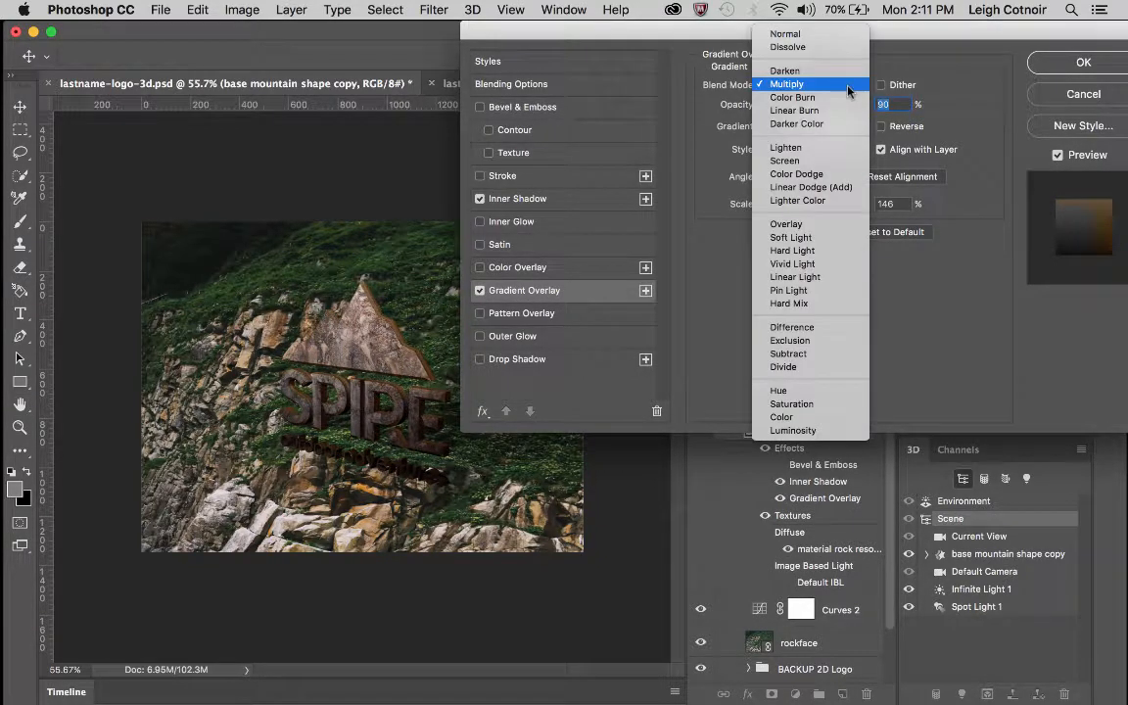
left_click(849, 99)
left_click_drag(848, 102, 777, 110)
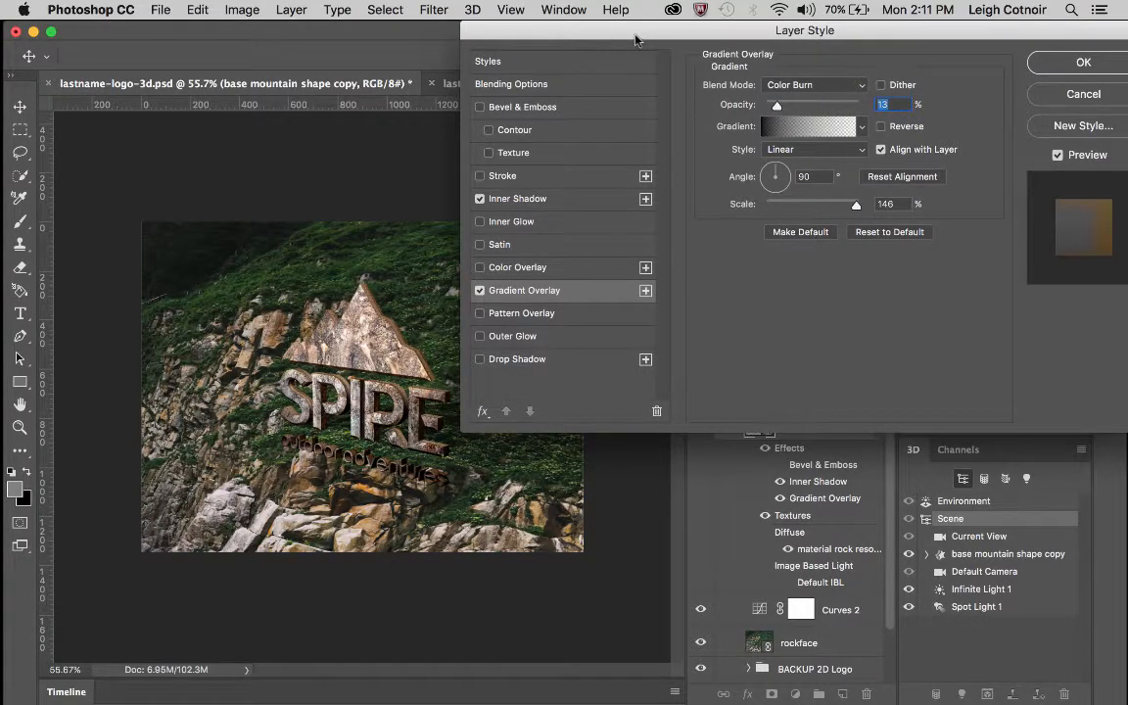
Set the gradient overlay's angle to -48°, keeping the whole logo in view
left_click_drag(571, 31, 635, 11)
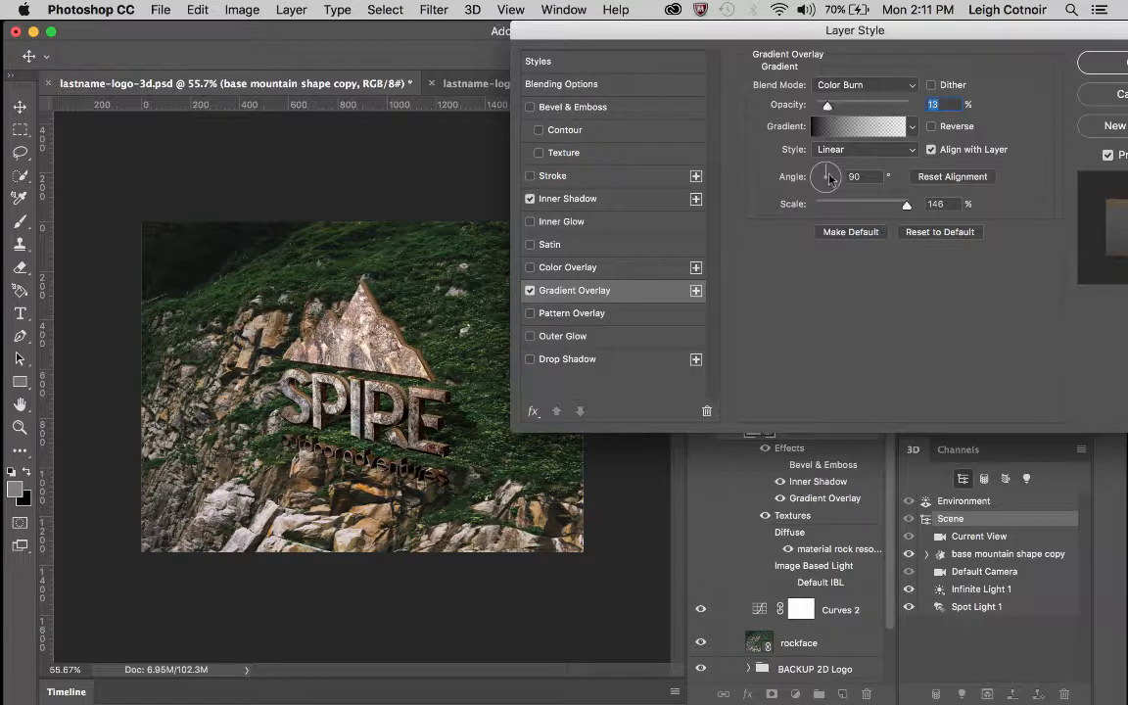
left_click_drag(828, 171, 840, 171)
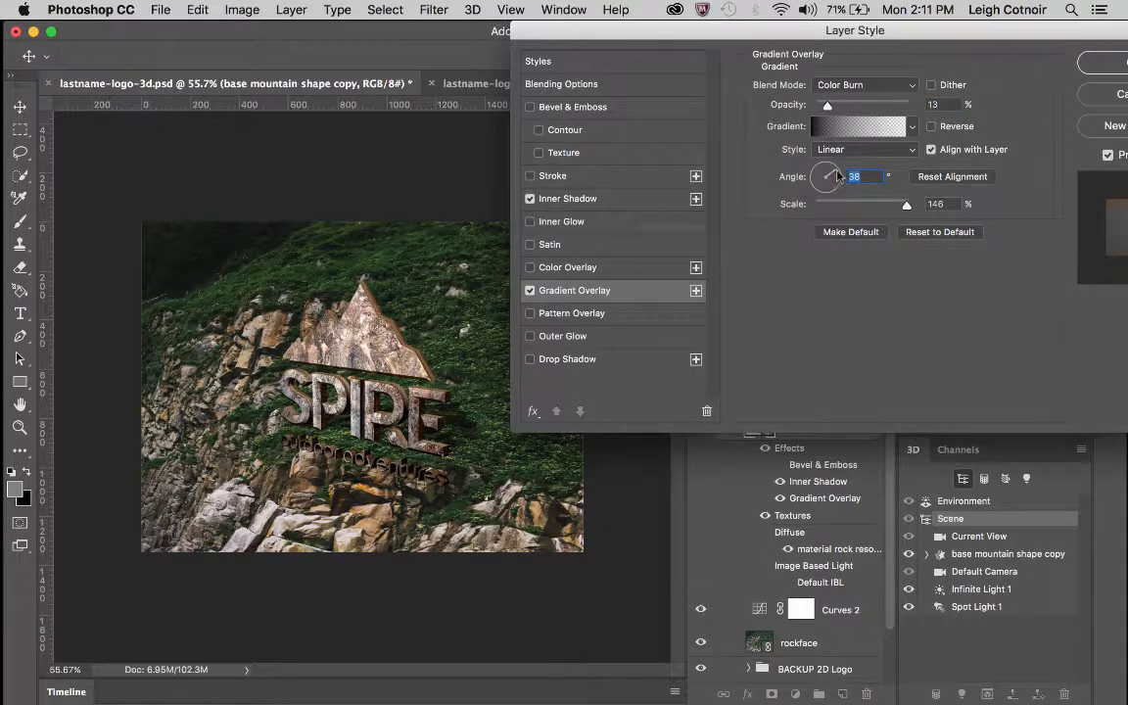
left_click_drag(838, 174, 838, 194)
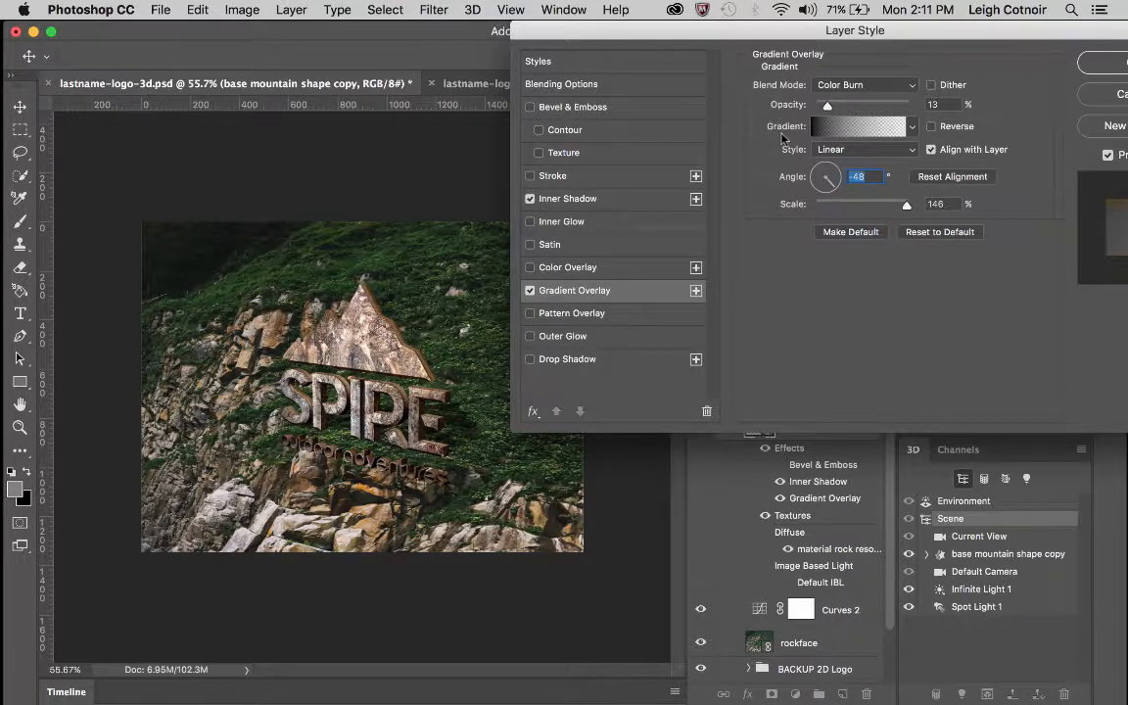
Raise the gradient overlay's opacity to 25% and try the Darken, Multiply and Darker Color blend modes
left_click_drag(828, 104, 839, 104)
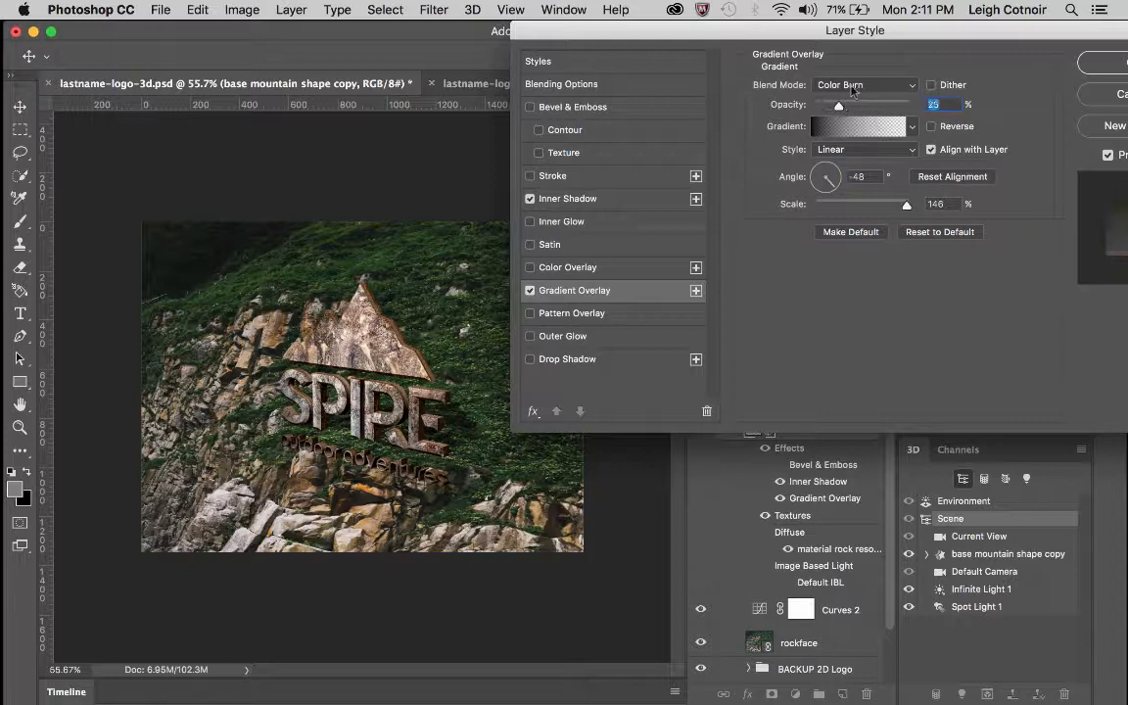
left_click(853, 88)
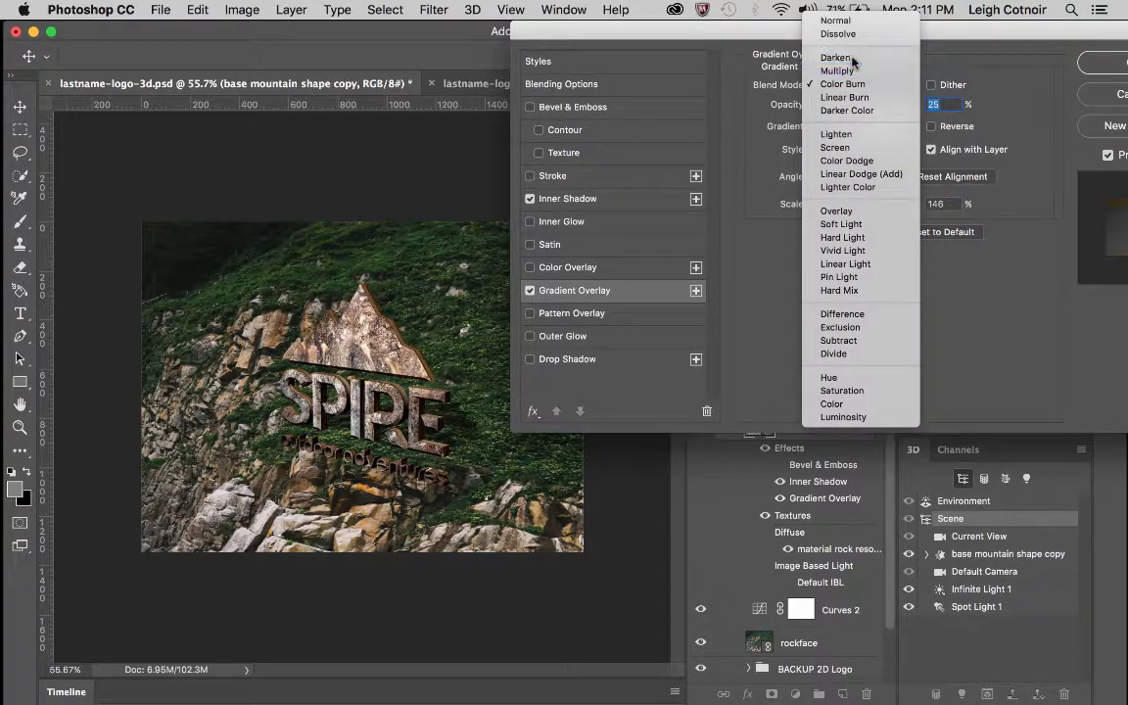
left_click(853, 58)
left_click(860, 85)
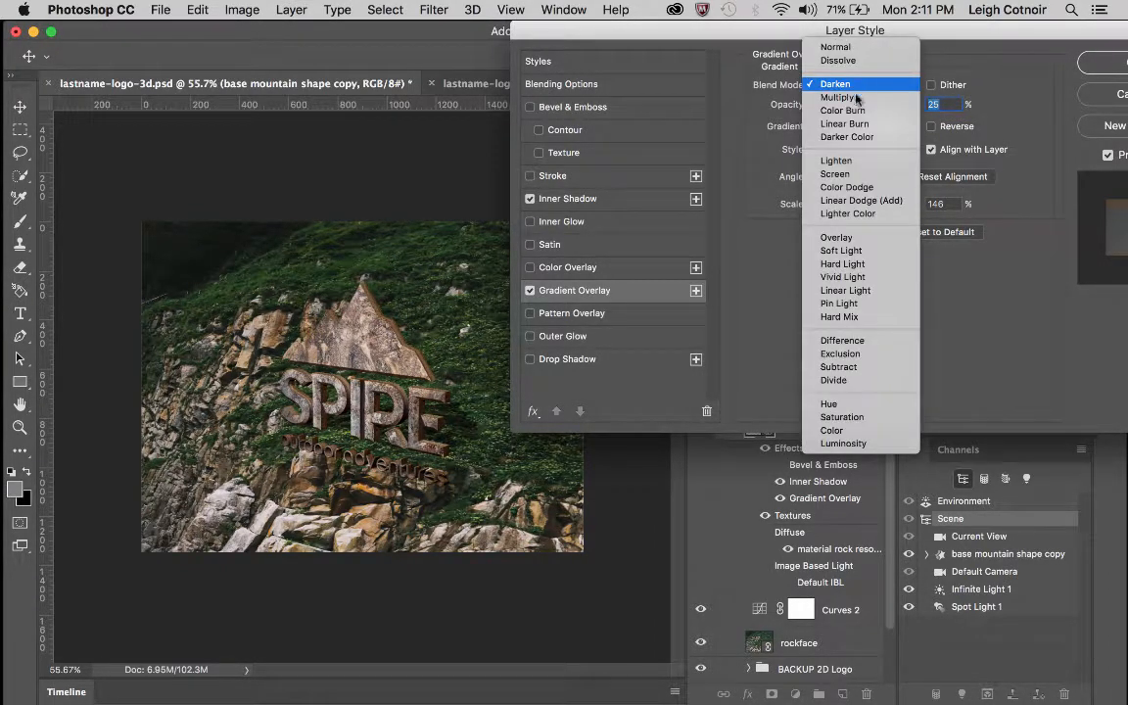
left_click(856, 98)
left_click(858, 87)
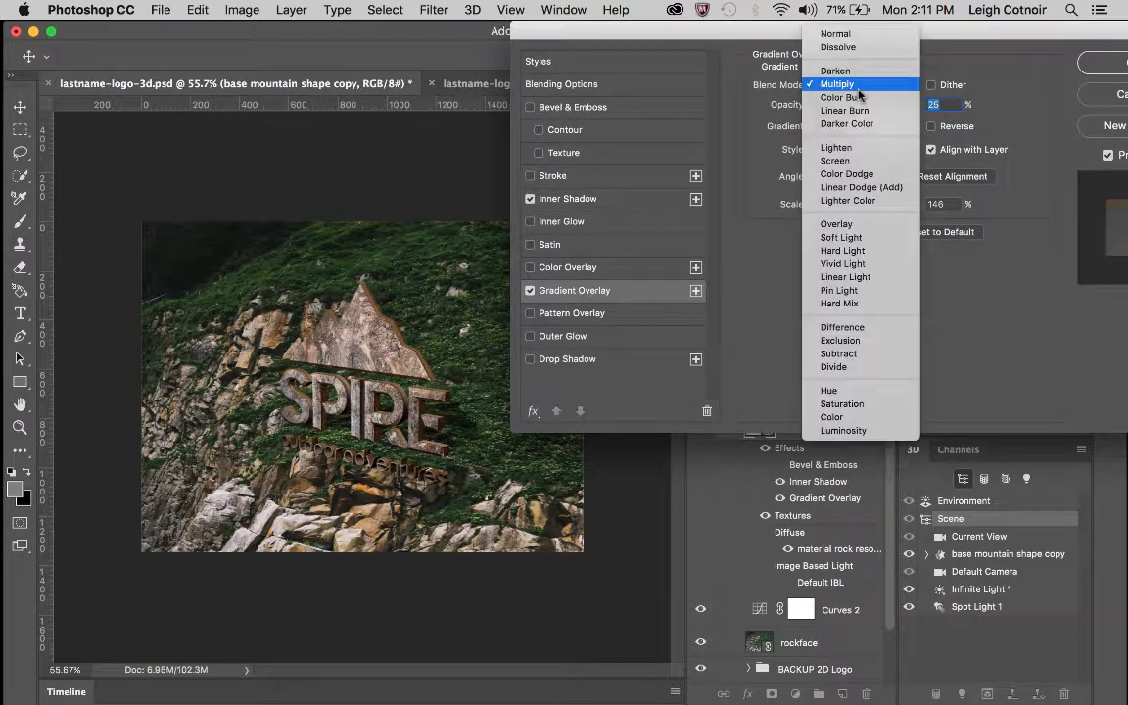
left_click(864, 127)
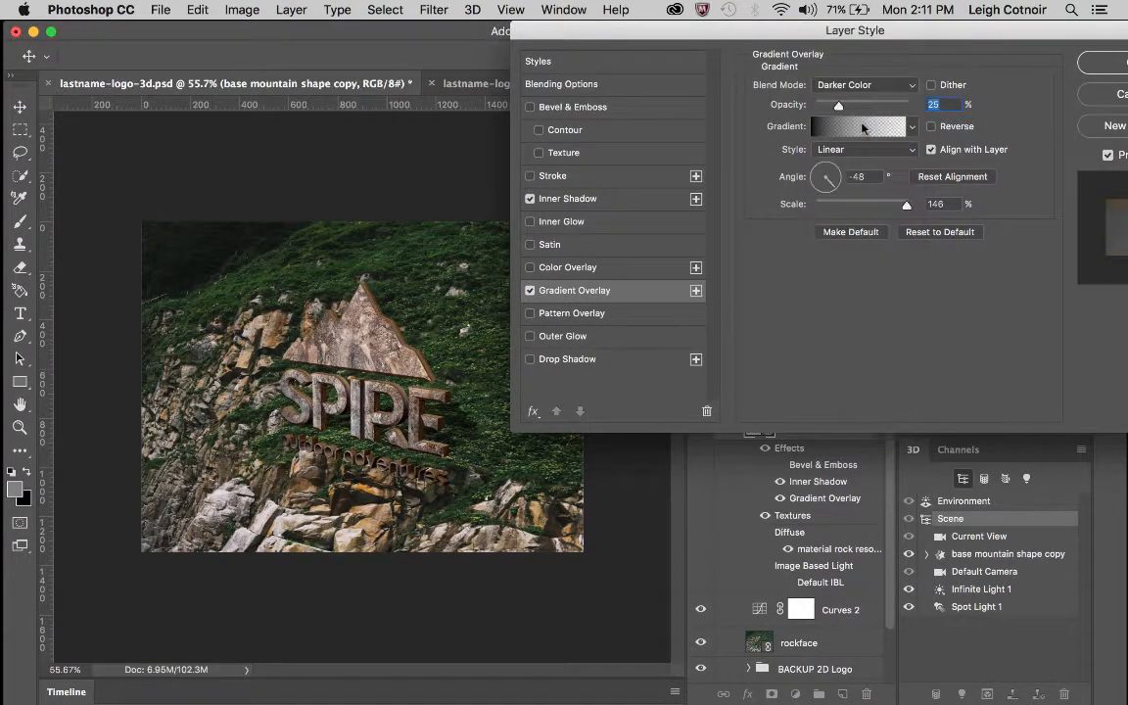
Set the gradient overlay's blend mode to Overlay and its opacity to 18%
left_click(862, 85)
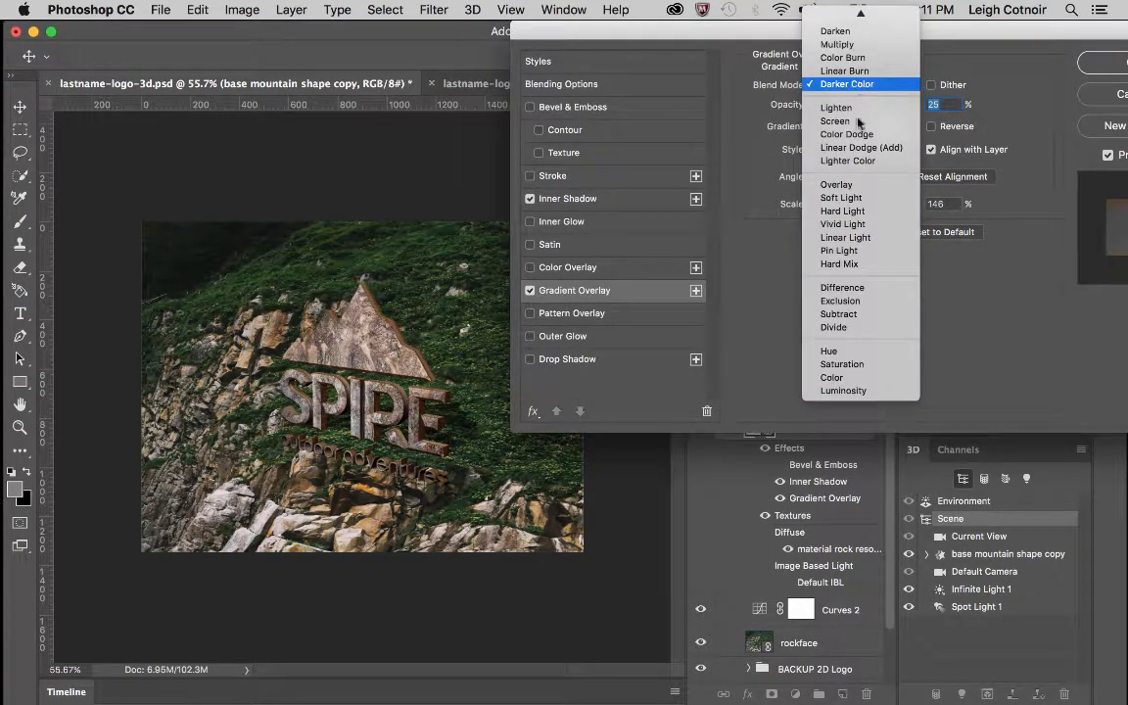
left_click(855, 185)
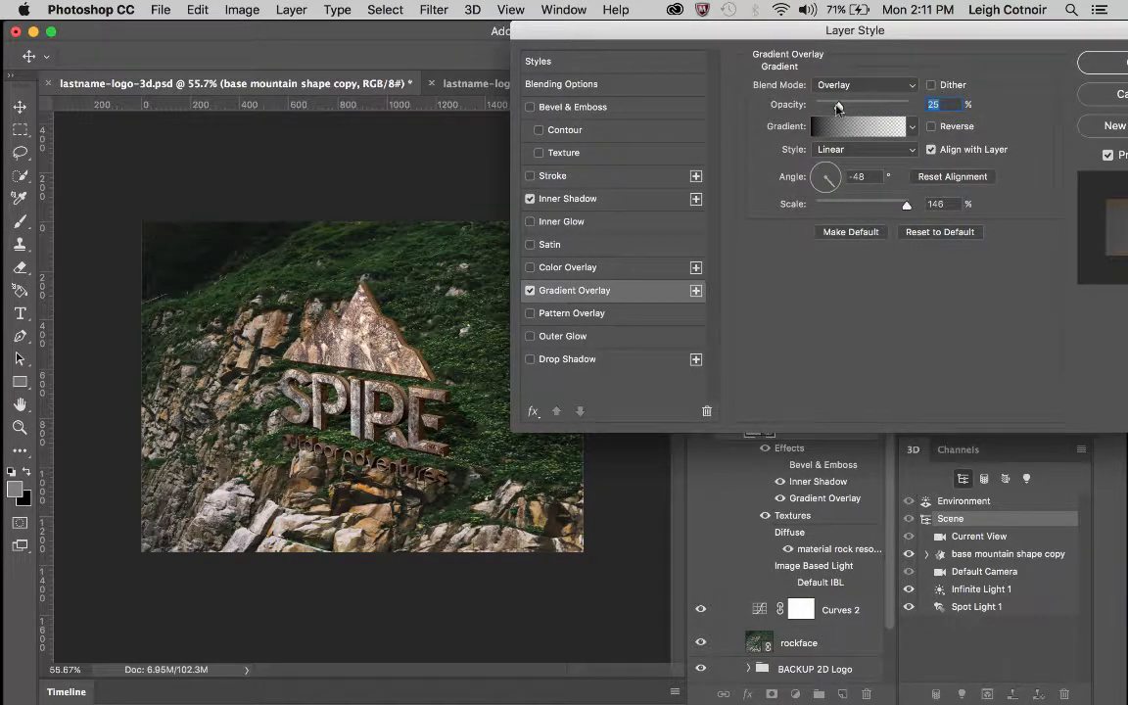
mouse_move(839, 106)
left_mouse_down()
mouse_move(849, 110)
mouse_move(832, 110)
left_mouse_up()
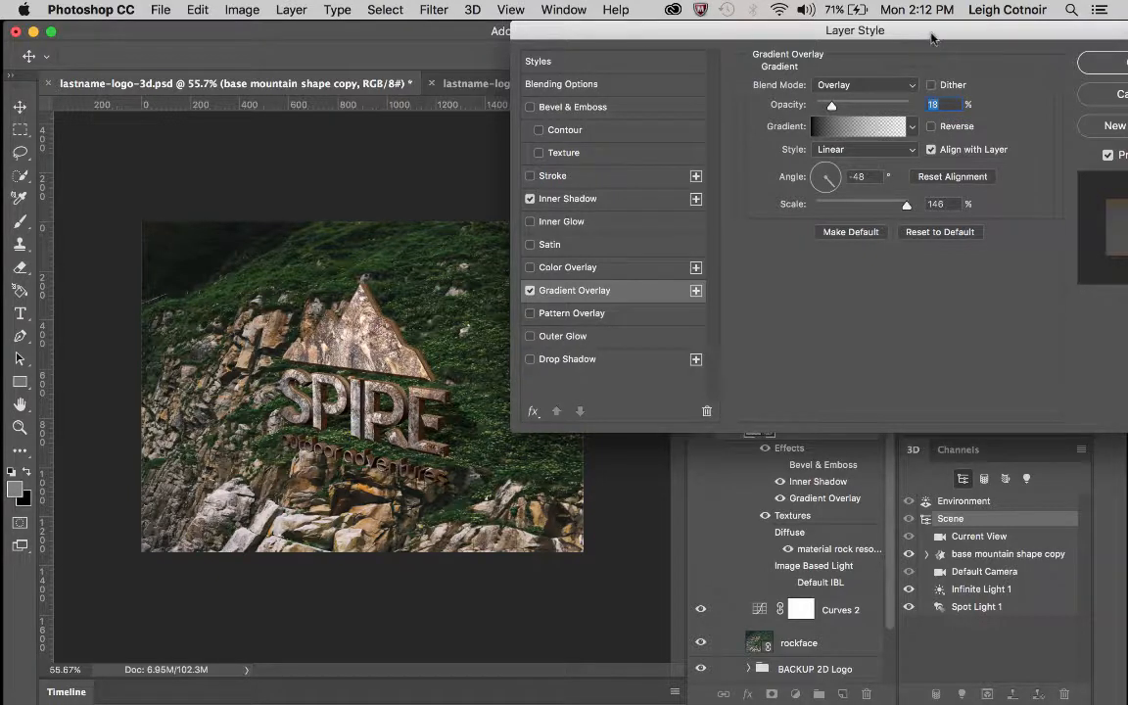
Compare the logo with the effect preview off and on, and set the gradient overlay's opacity to 13%
left_click_drag(934, 31, 880, 32)
left_click(1054, 155)
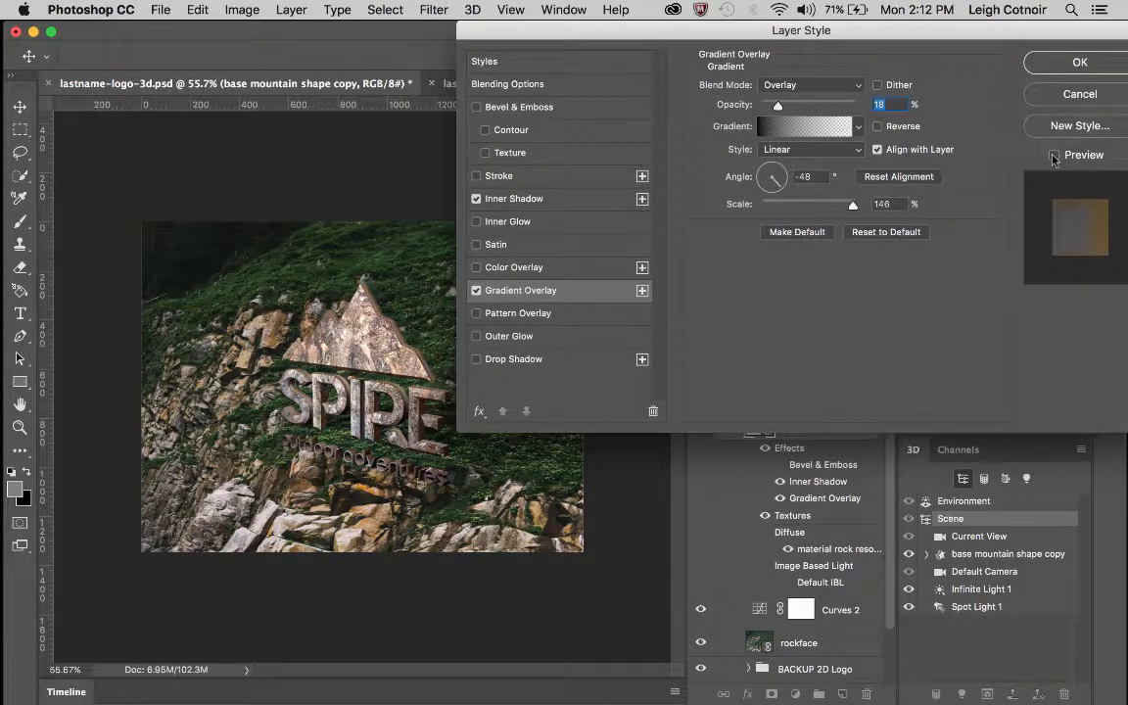
left_click(1054, 155)
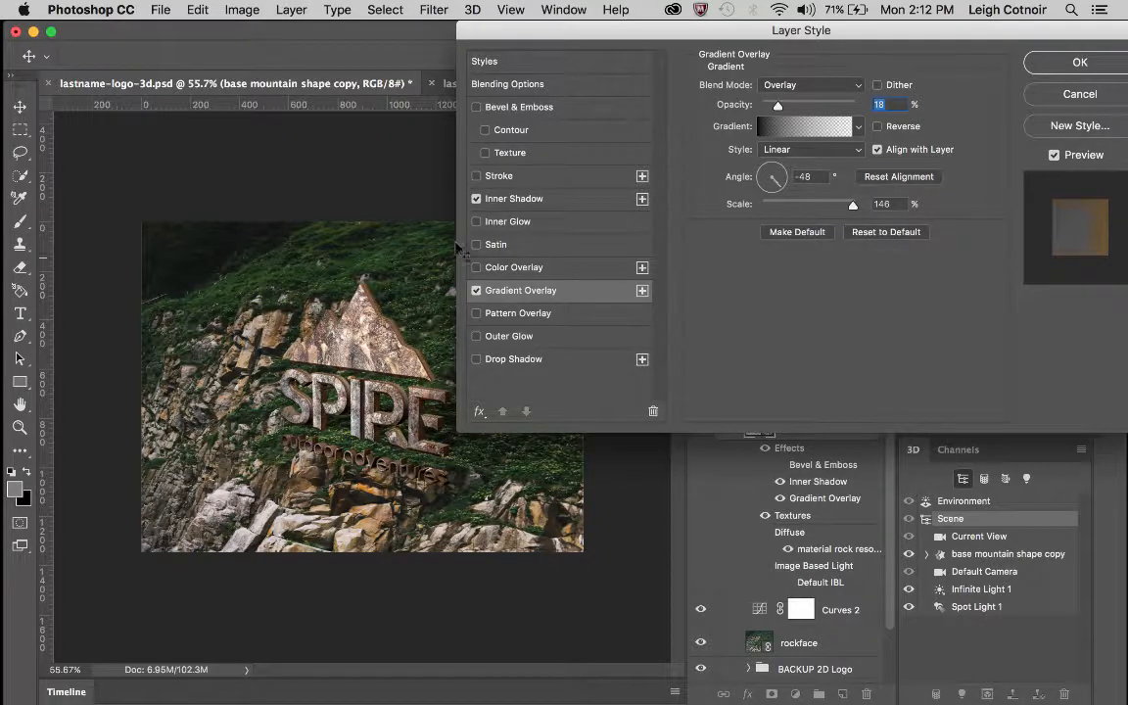
left_click_drag(568, 34, 673, 36)
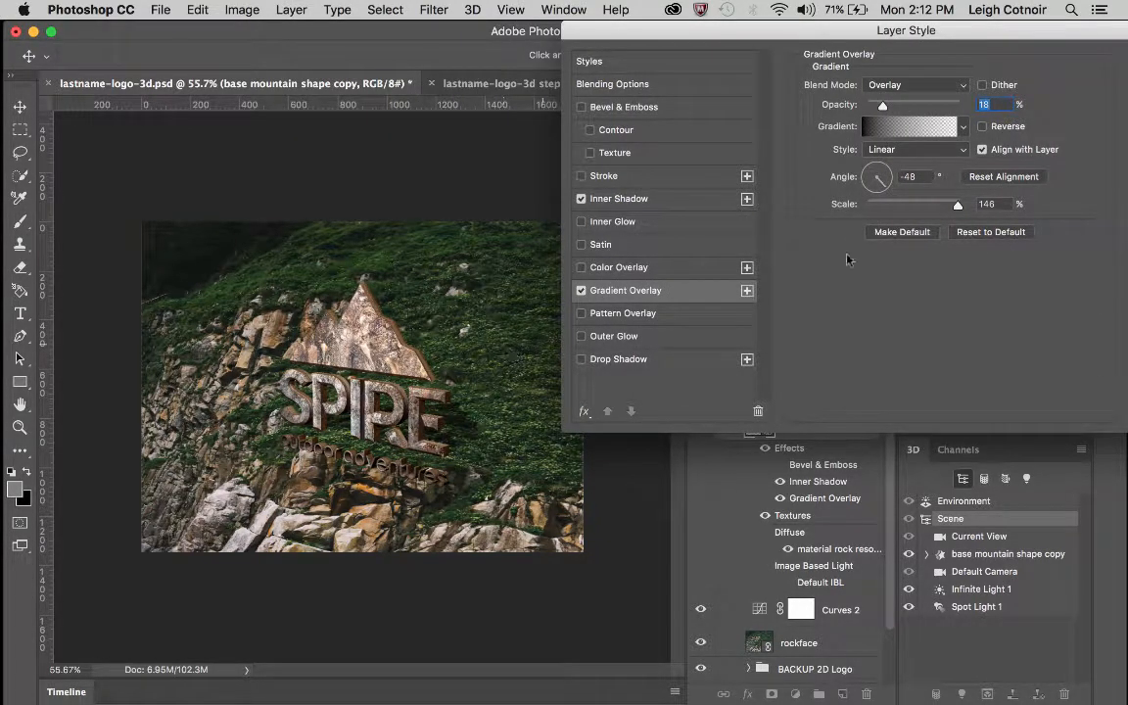
left_click_drag(958, 35, 901, 36)
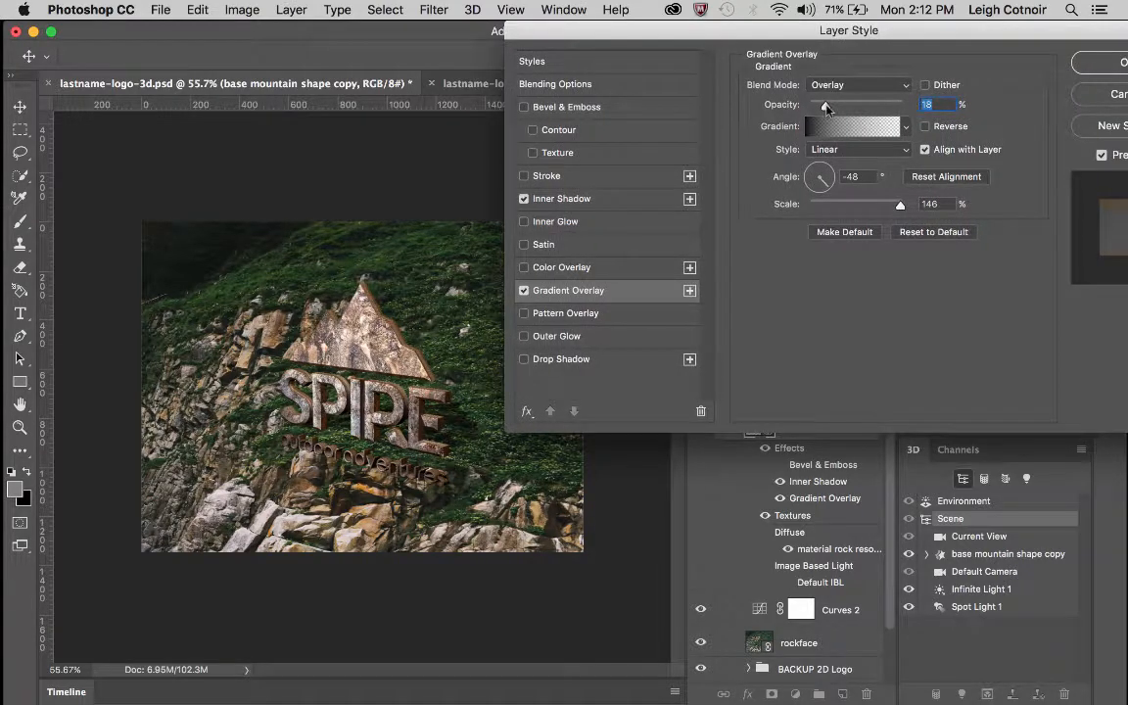
left_click_drag(827, 105, 822, 108)
Try an outer glow with the Lighten blend mode and an inner glow on the logo, leaving both effects off
left_click(524, 336)
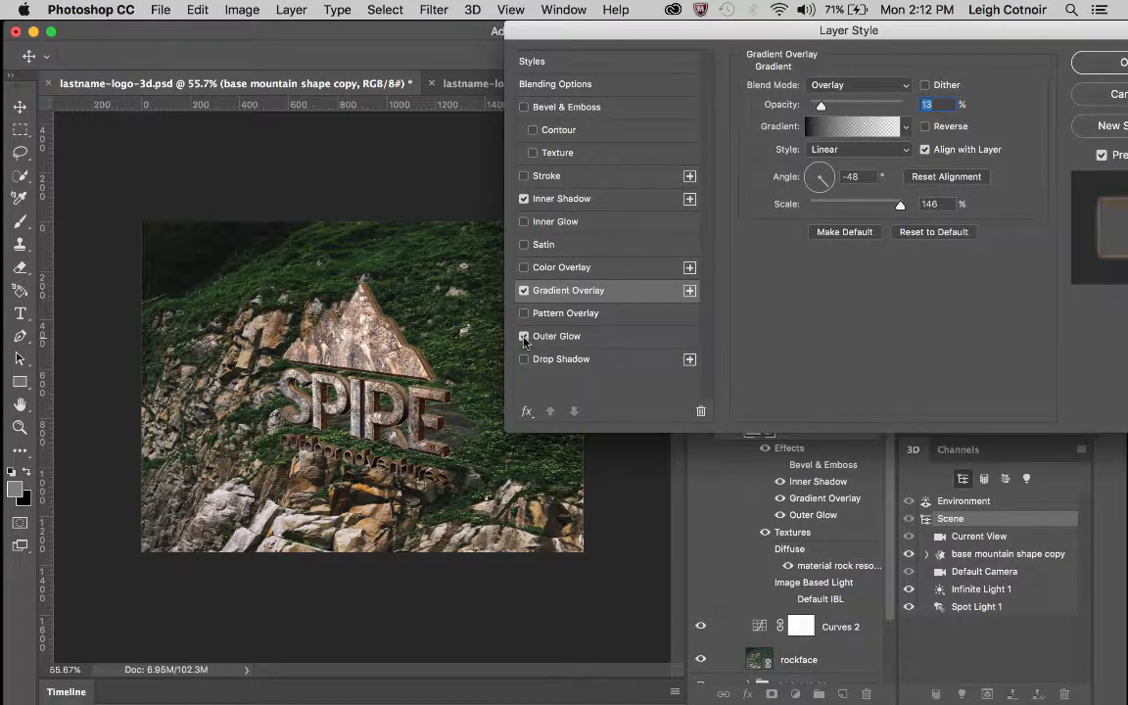
left_click(536, 336)
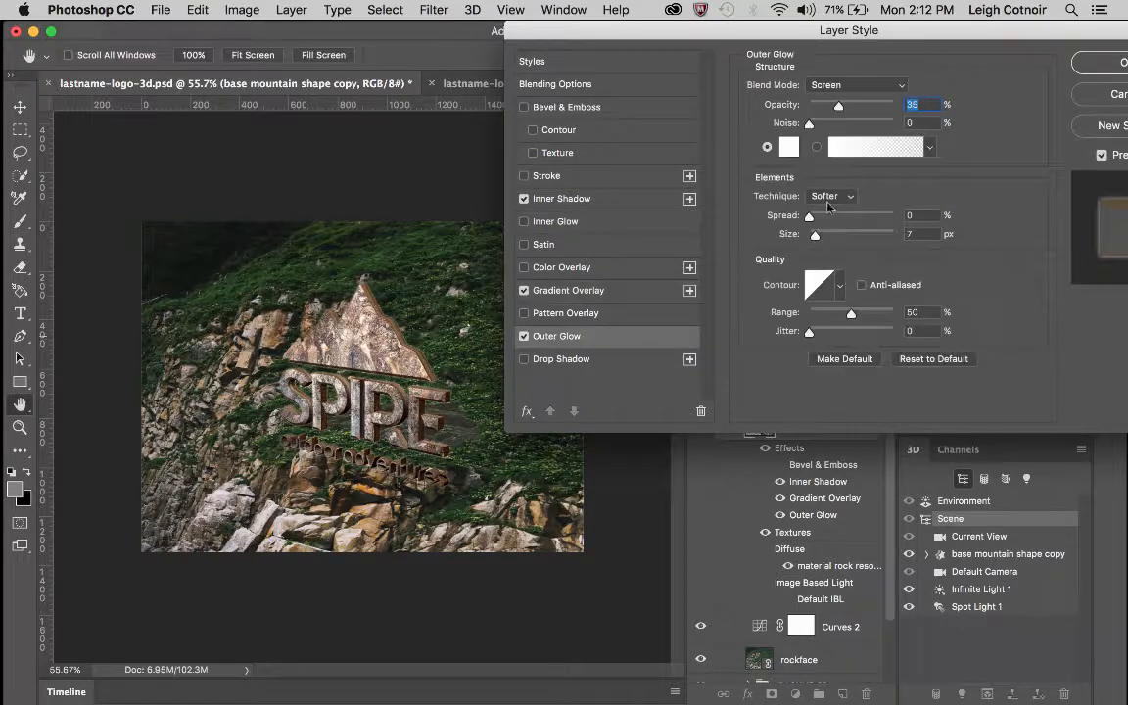
left_click(856, 86)
left_click(855, 73)
left_click(524, 336)
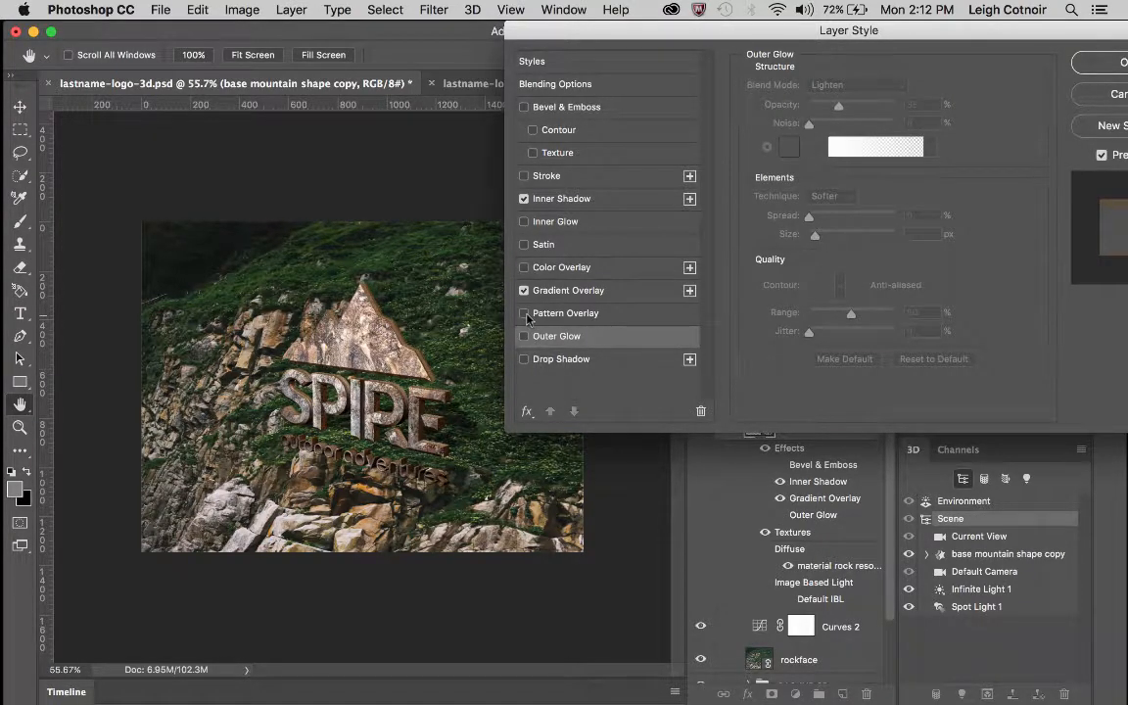
left_click(524, 222)
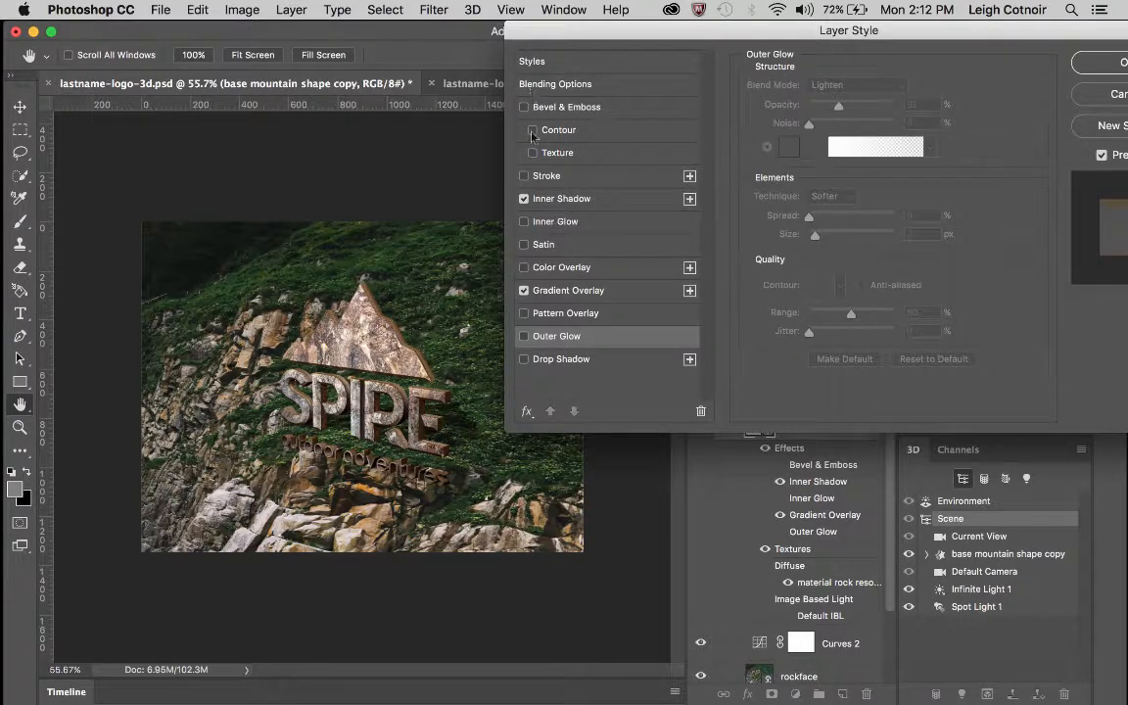
Add a 1 px stroke to the logo in the dark color 202017 sampled from the photo
left_click(524, 176)
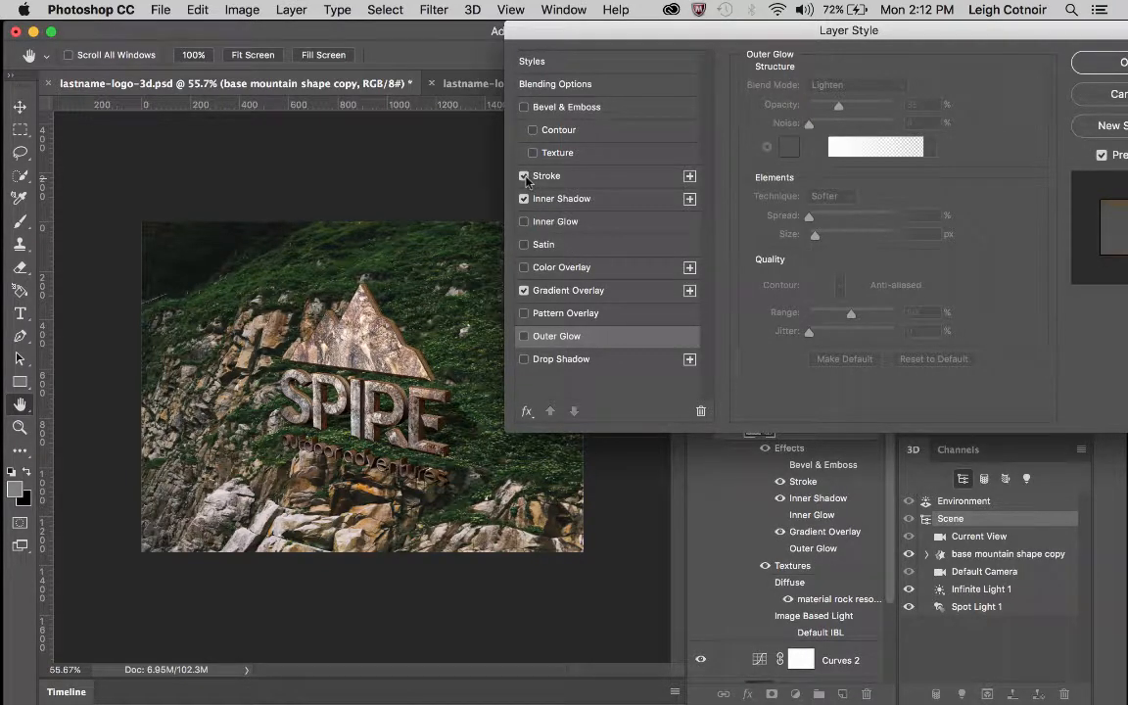
left_click(602, 176)
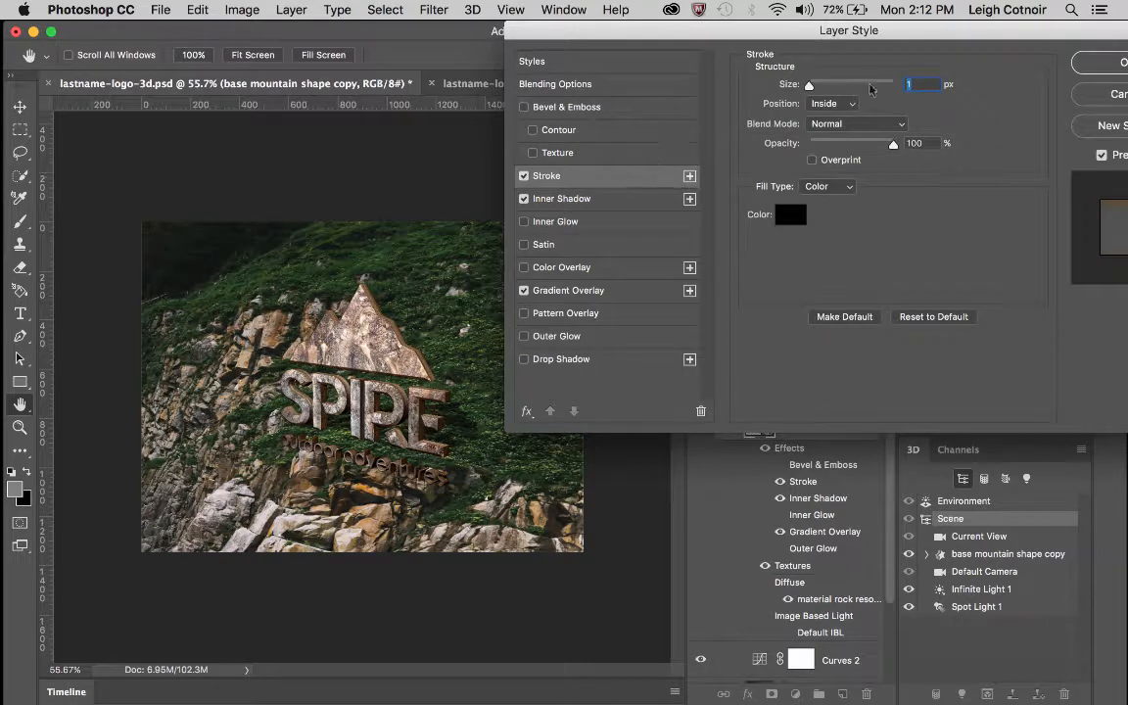
mouse_move(809, 85)
left_mouse_down()
mouse_move(840, 85)
mouse_move(810, 88)
left_mouse_up()
type("1")
left_click(792, 217)
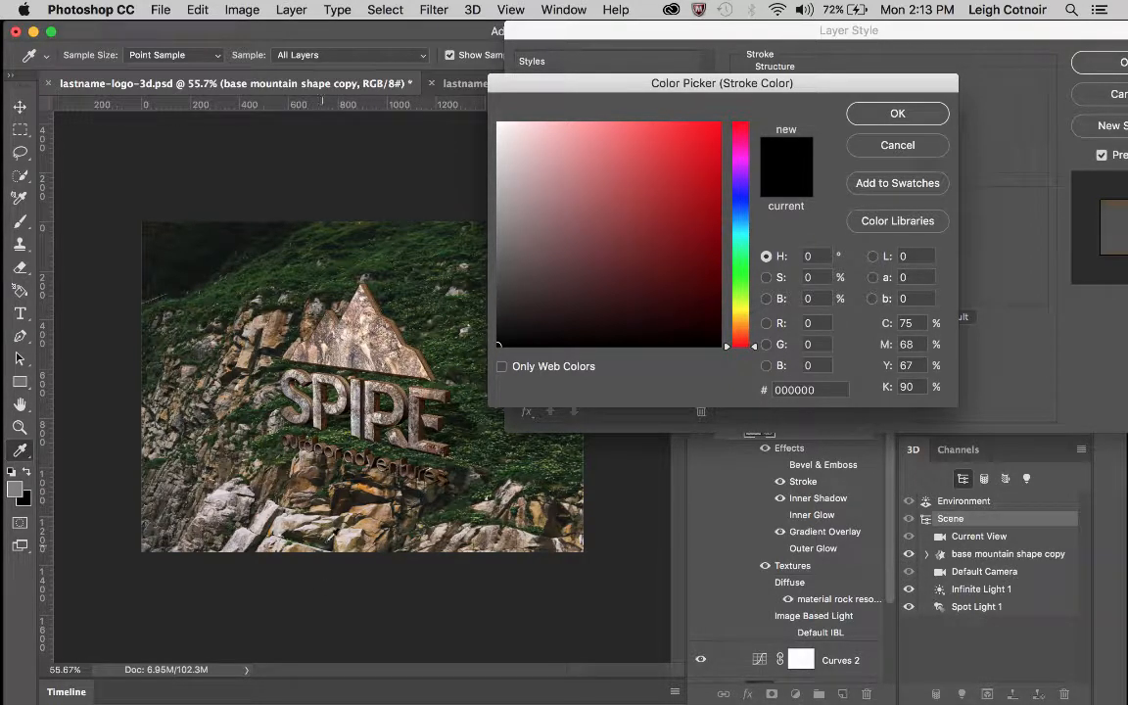
left_click(295, 383)
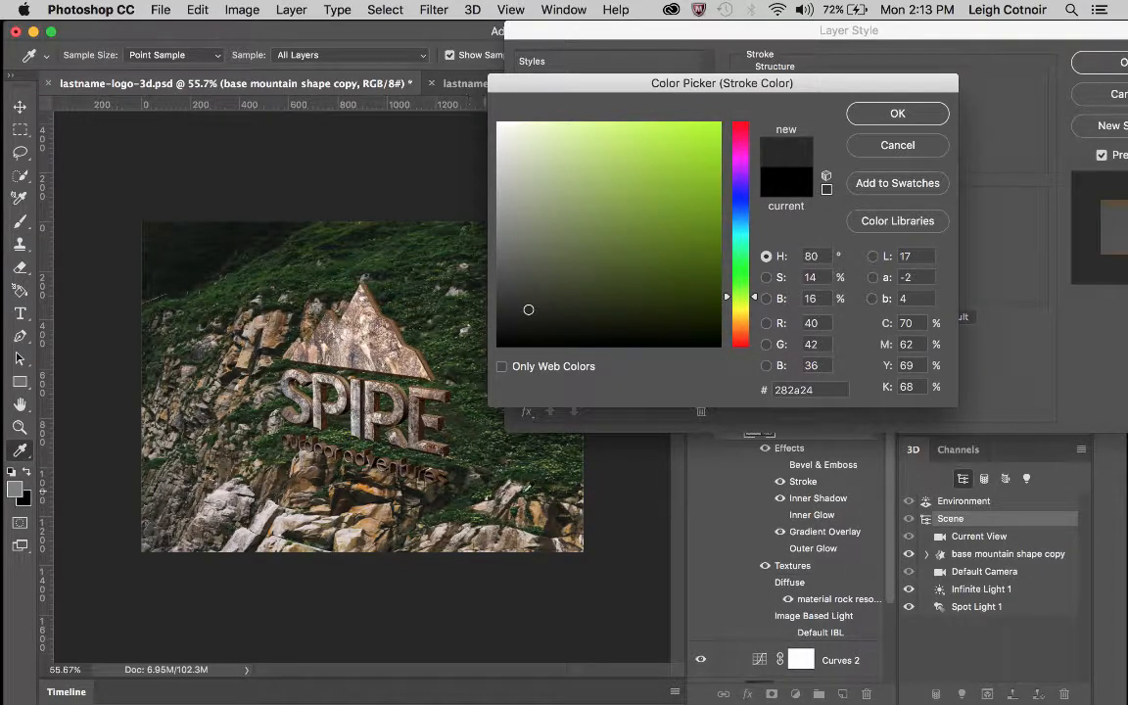
left_click(502, 466)
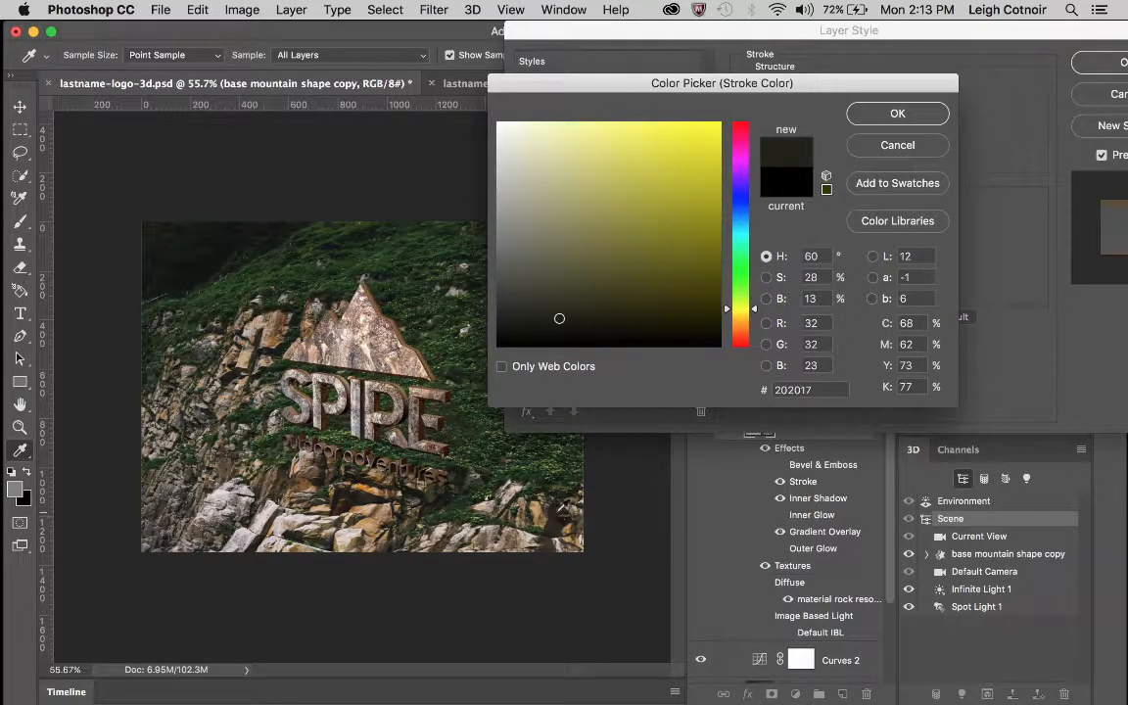
left_click(895, 115)
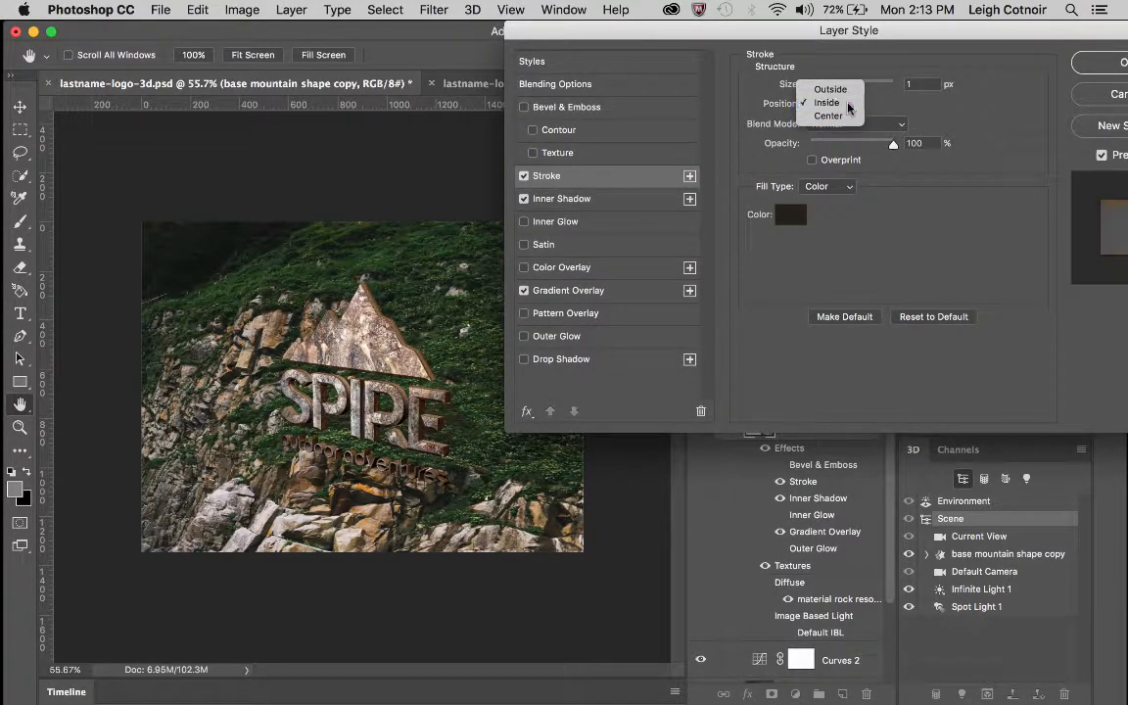
Try the stroke's Center position, settle on Outside and lower the stroke's opacity to 61%
left_click(835, 103)
left_click(843, 105)
left_click(842, 115)
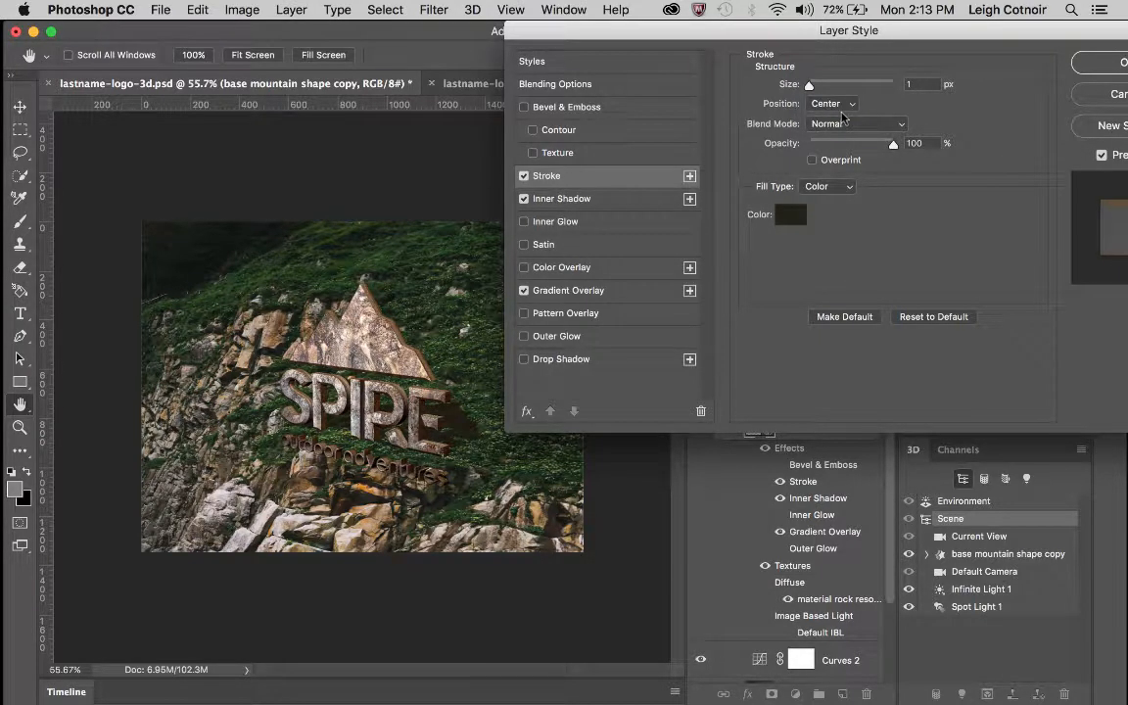
left_click(840, 104)
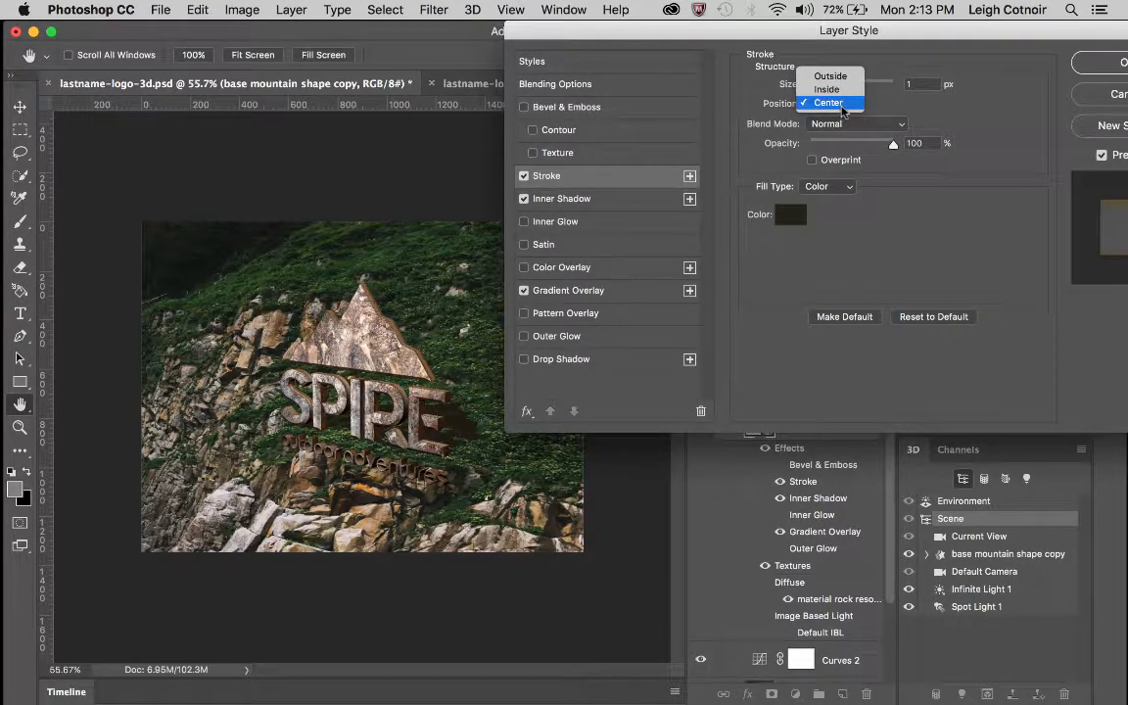
left_click(842, 105)
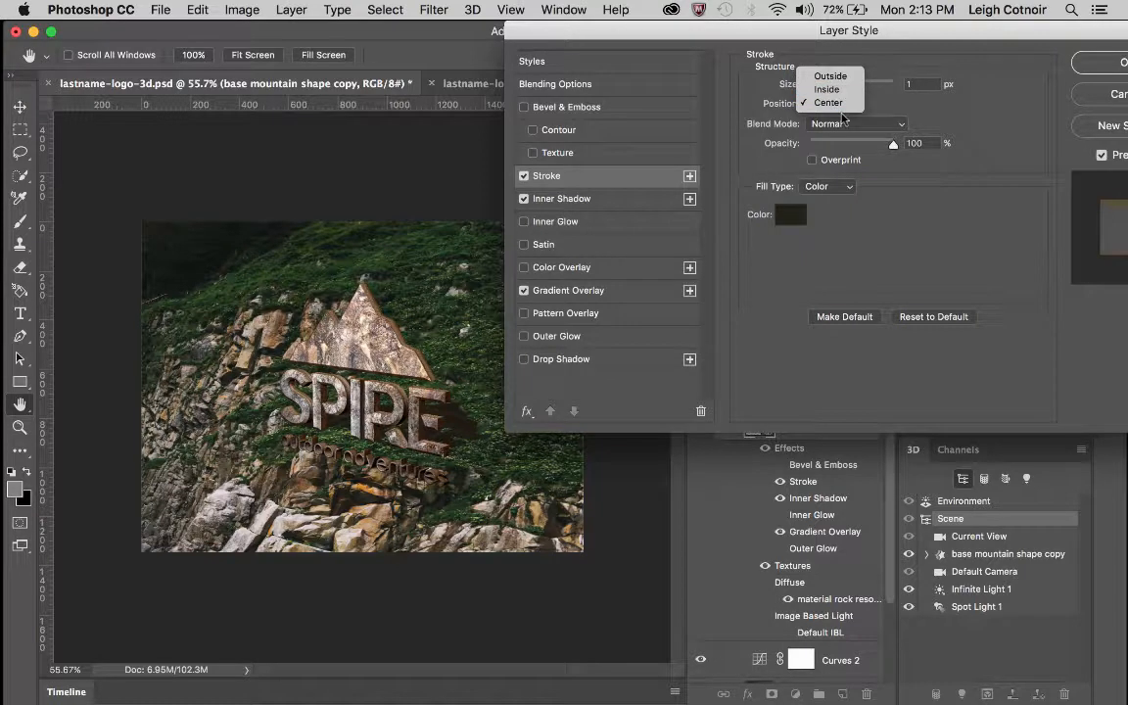
left_click(840, 77)
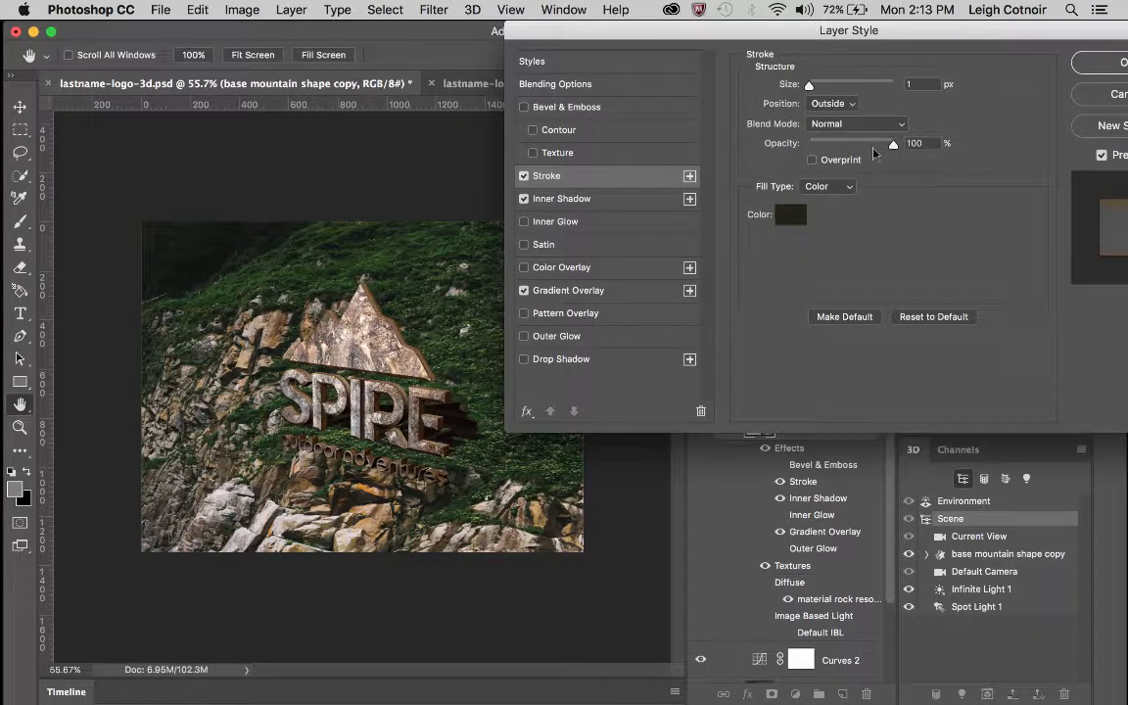
mouse_move(894, 147)
left_mouse_down()
mouse_move(838, 162)
mouse_move(881, 149)
mouse_move(963, 160)
mouse_move(832, 155)
mouse_move(869, 149)
mouse_move(861, 164)
left_mouse_up()
Compare the logo with the layer style preview off and on, keeping the whole logo in view
left_click_drag(1032, 35, 907, 35)
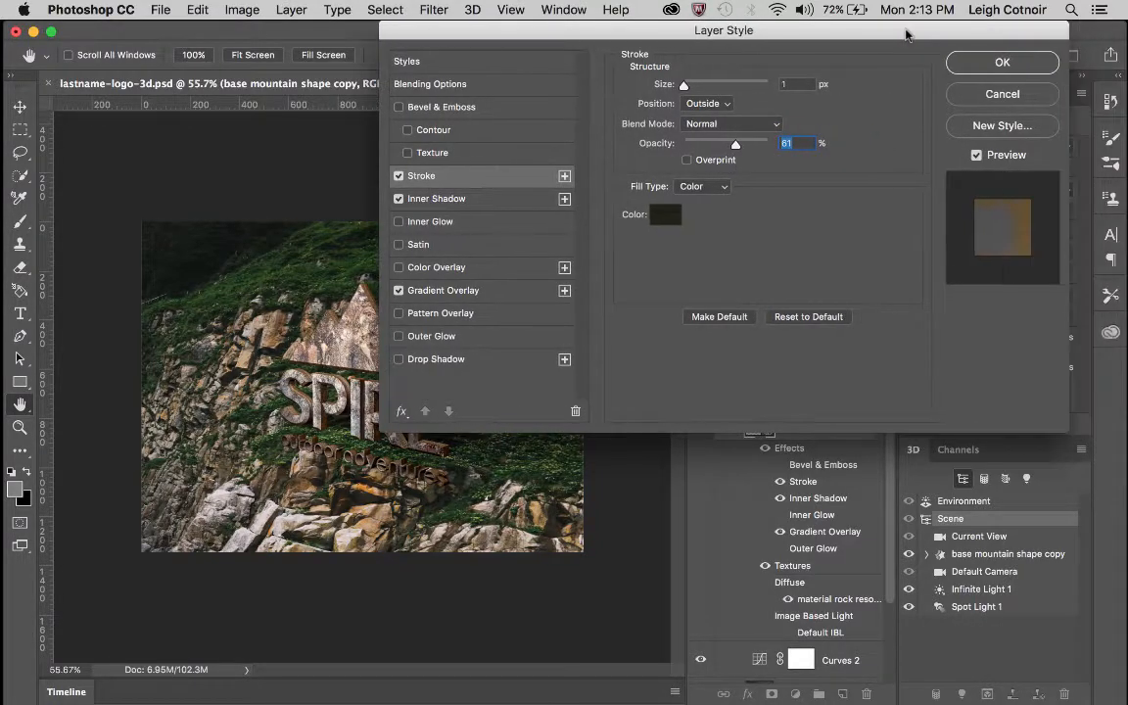
left_click(976, 155)
left_click_drag(704, 32, 511, 474)
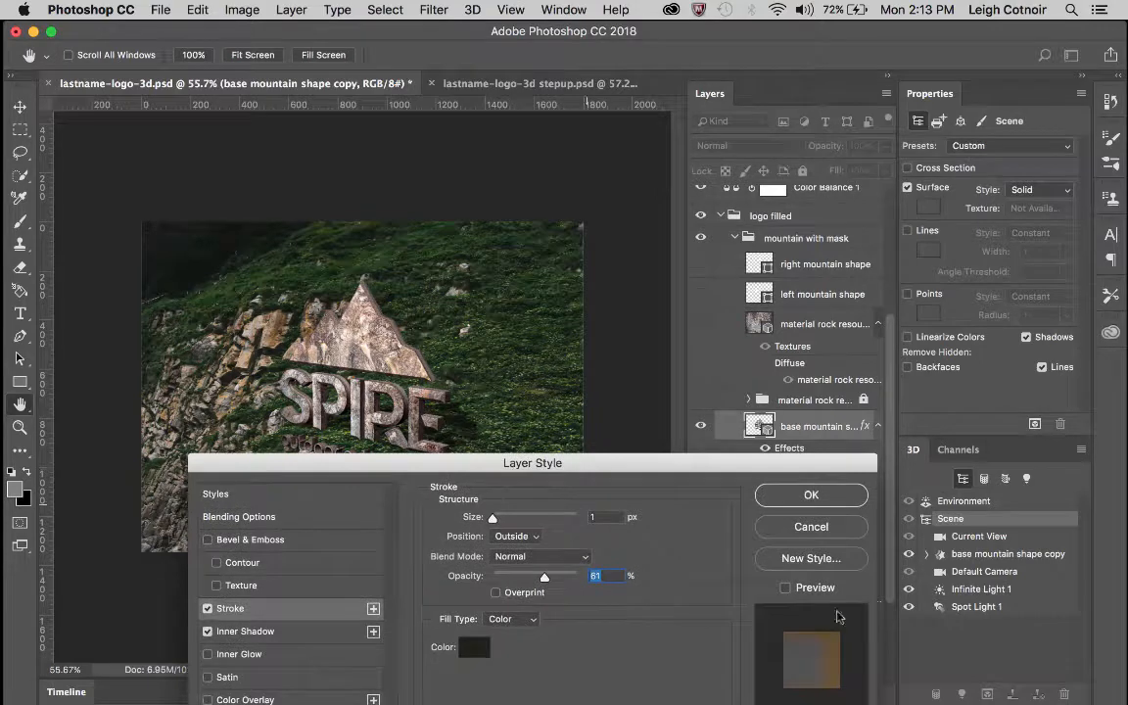
left_click(786, 588)
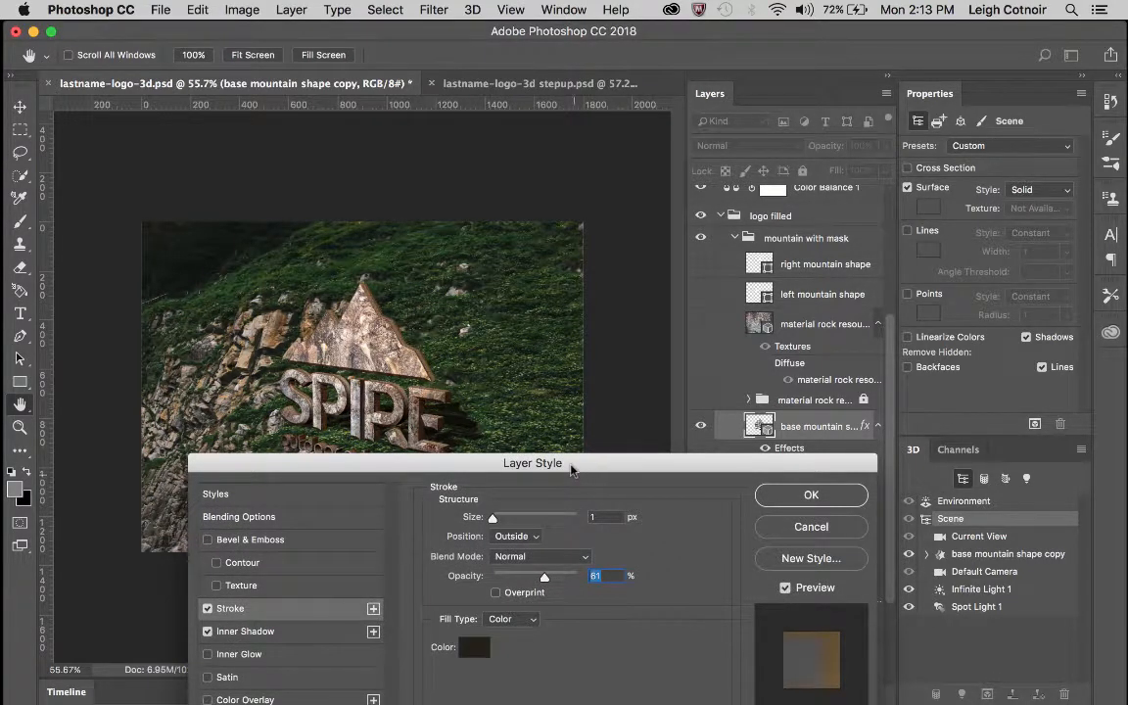
left_click_drag(572, 471, 707, 196)
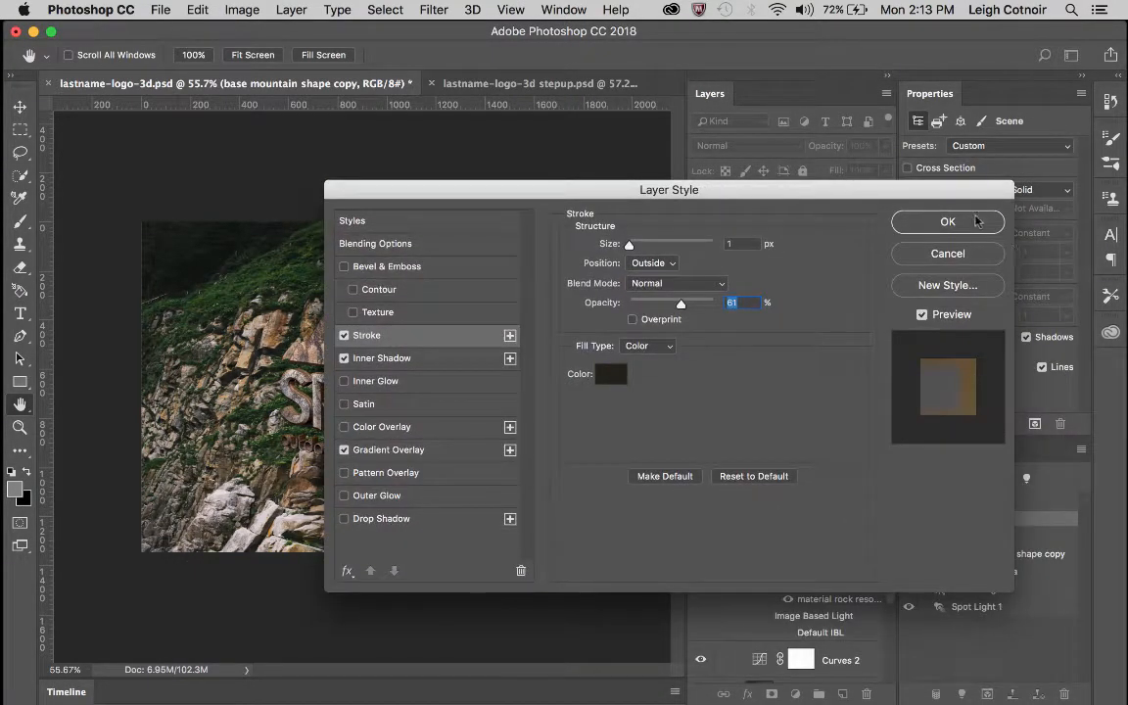
Apply the layer style to the logo and save the document
left_click(976, 222)
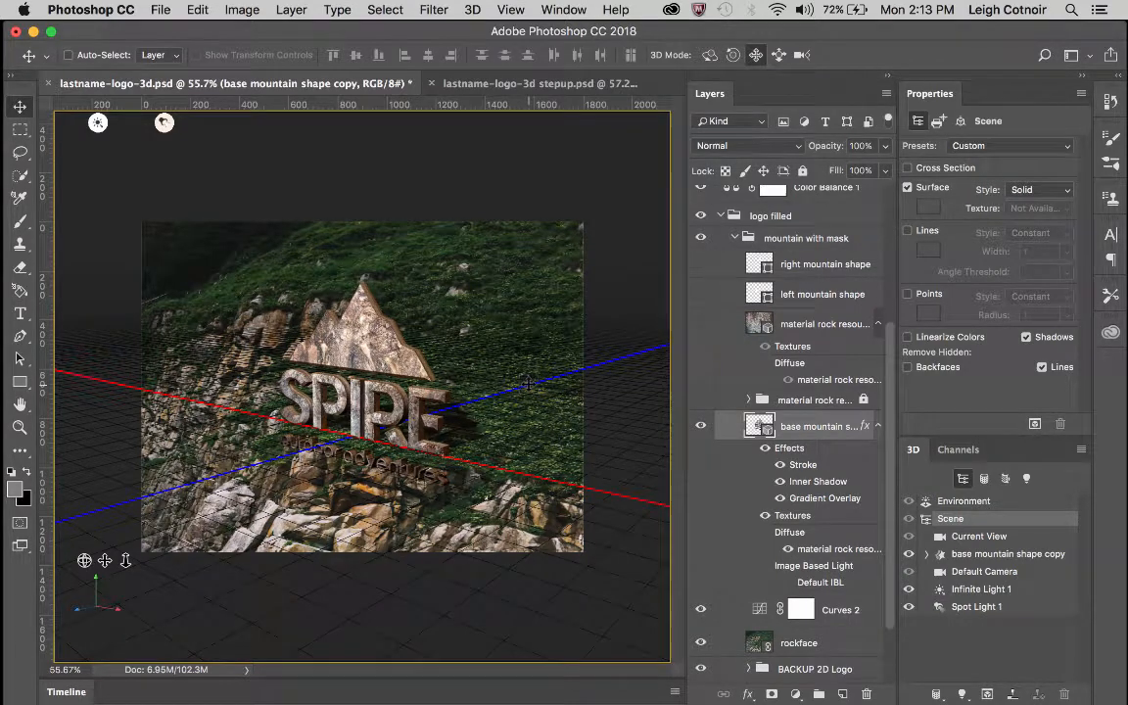
key("super+s")
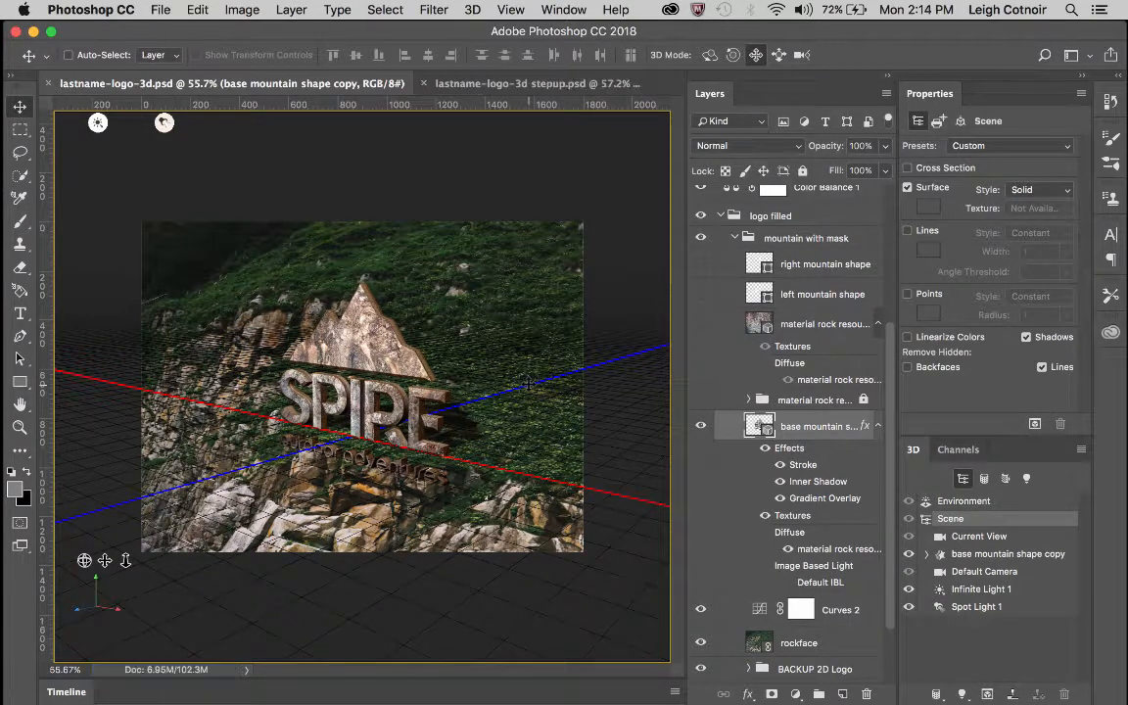
Examine the logo's edges, stroke and cast shadow against the rock face without the 3D guides, both close up and as a whole
scroll(385, 402, "up", 3)
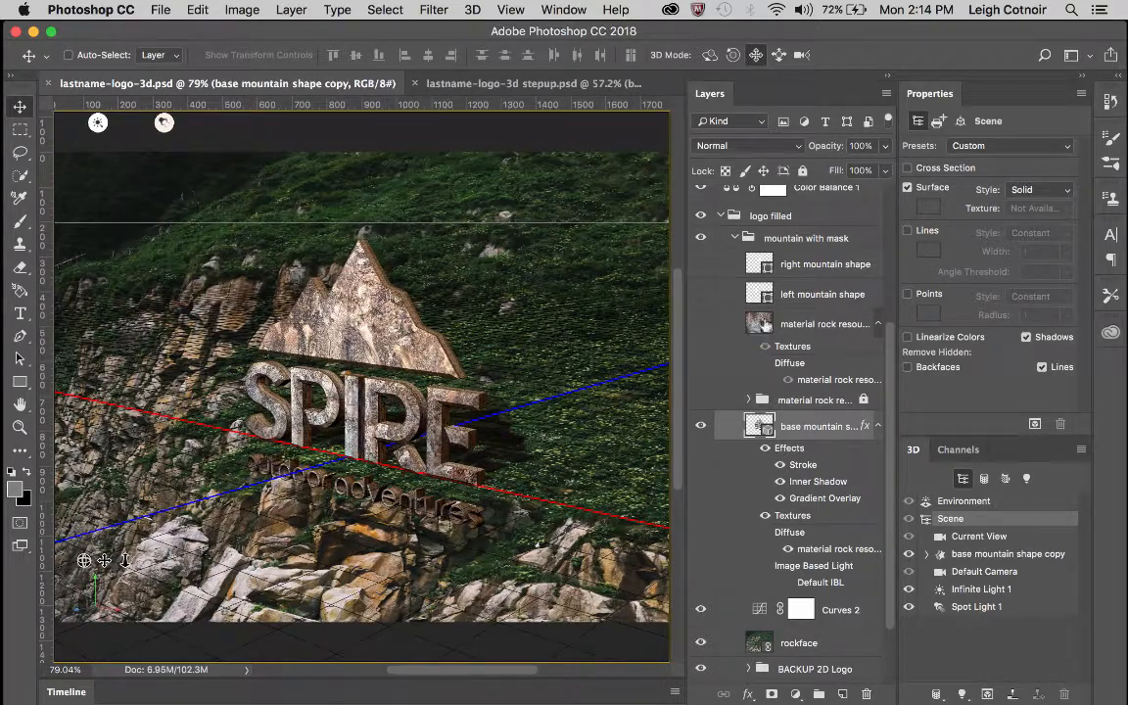
left_click(811, 266)
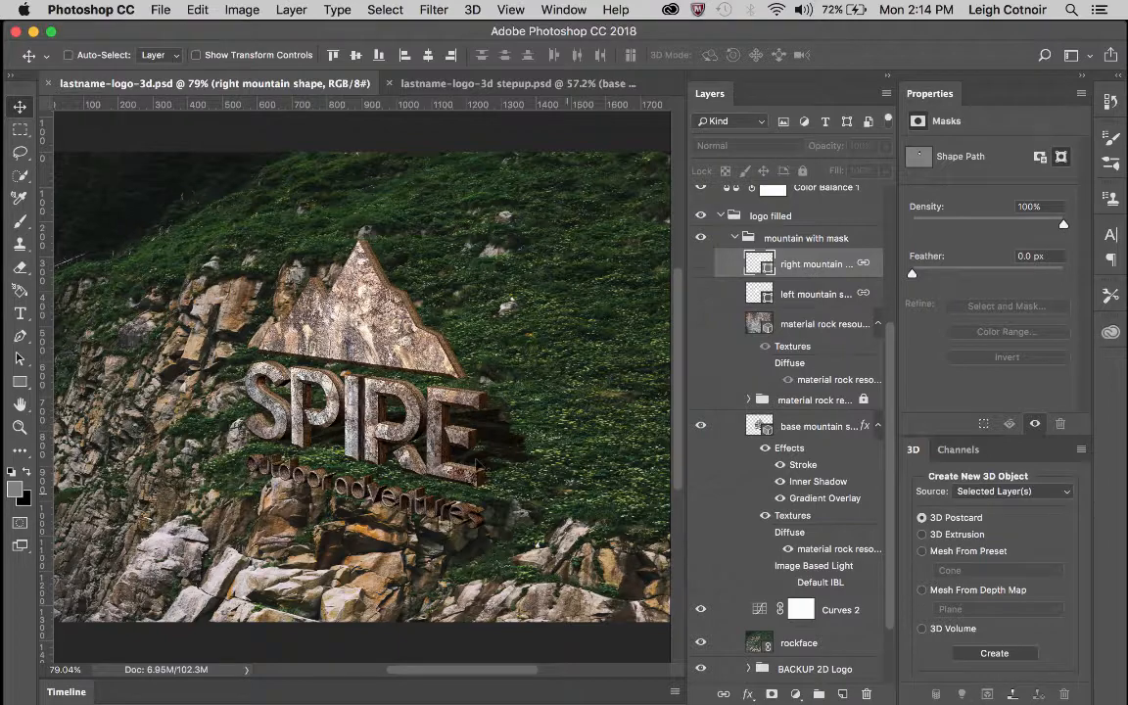
scroll(478, 462, "down", 3)
scroll(478, 467, "up", 5)
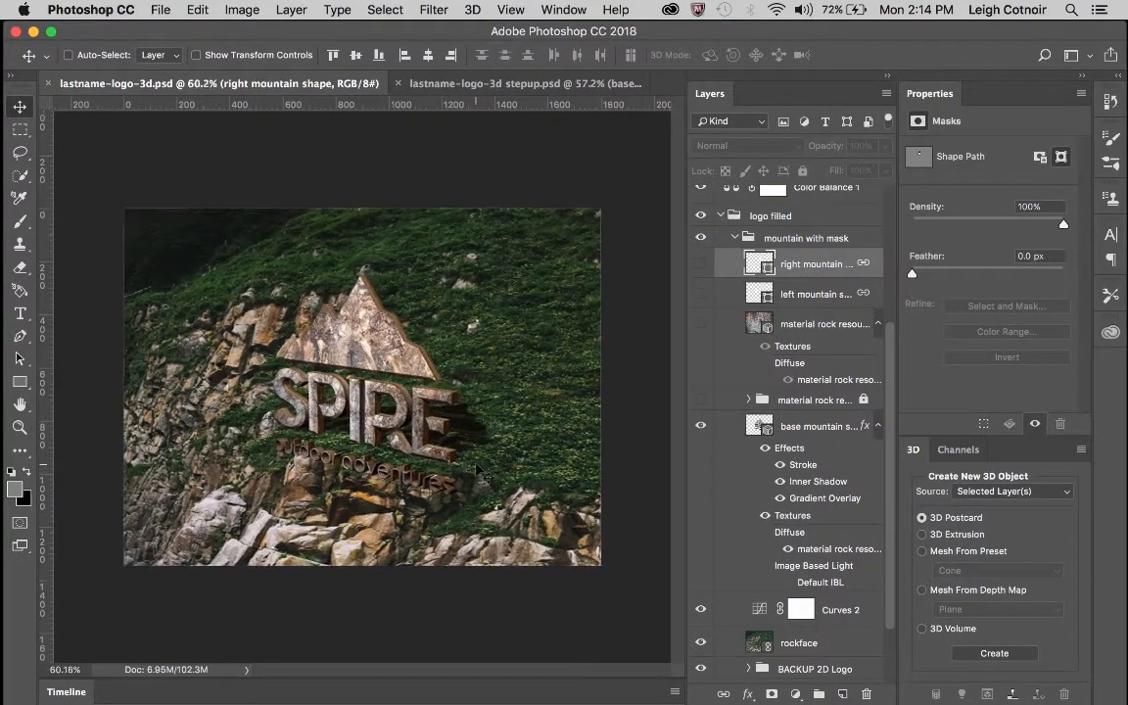
scroll(479, 470, "down", 2)
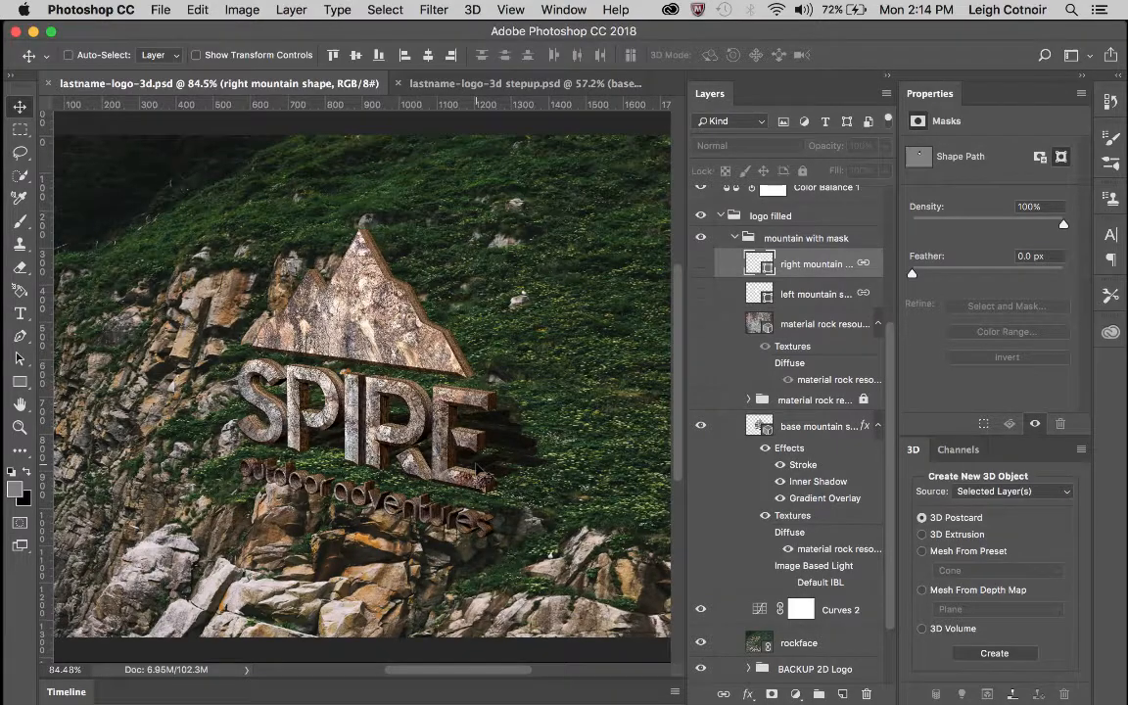
scroll(478, 468, "down", 1)
scroll(480, 472, "up", 3)
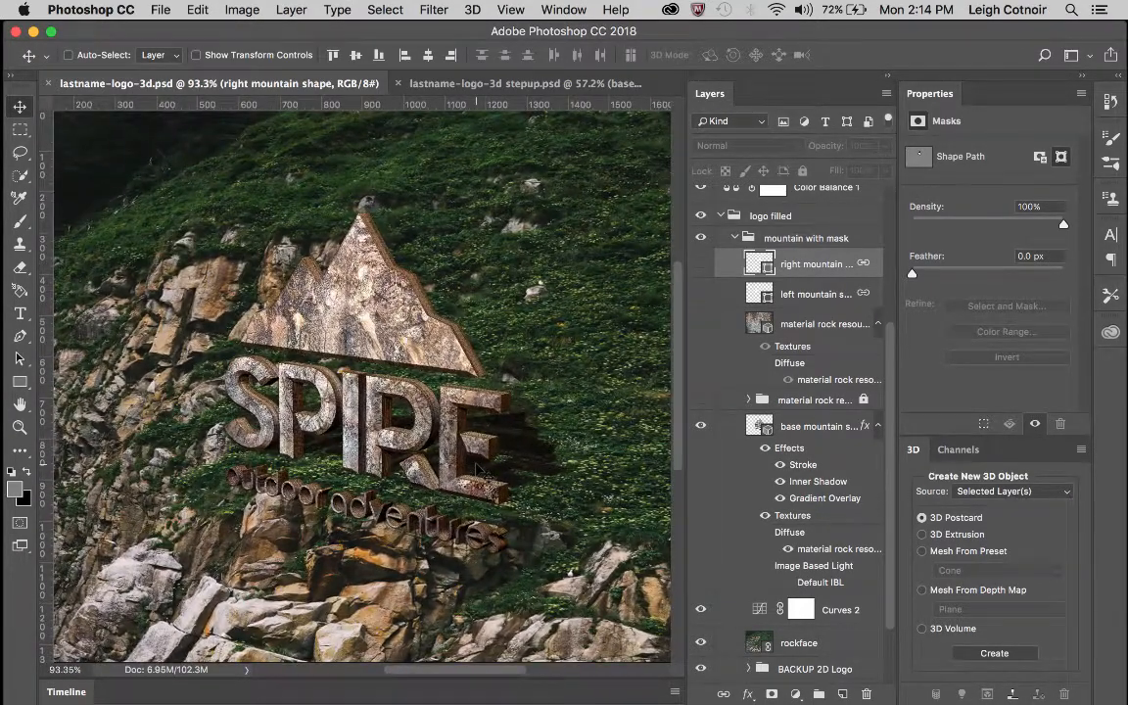
scroll(480, 470, "down", 1)
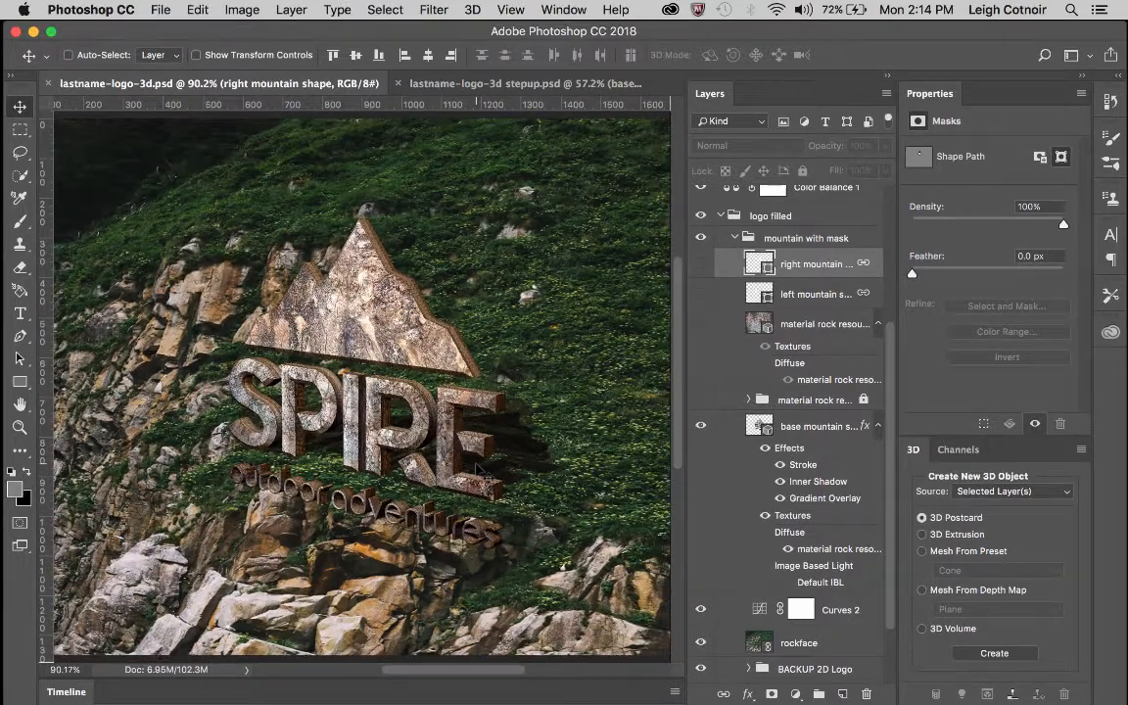
scroll(480, 470, "down", 3)
scroll(480, 470, "up", 4)
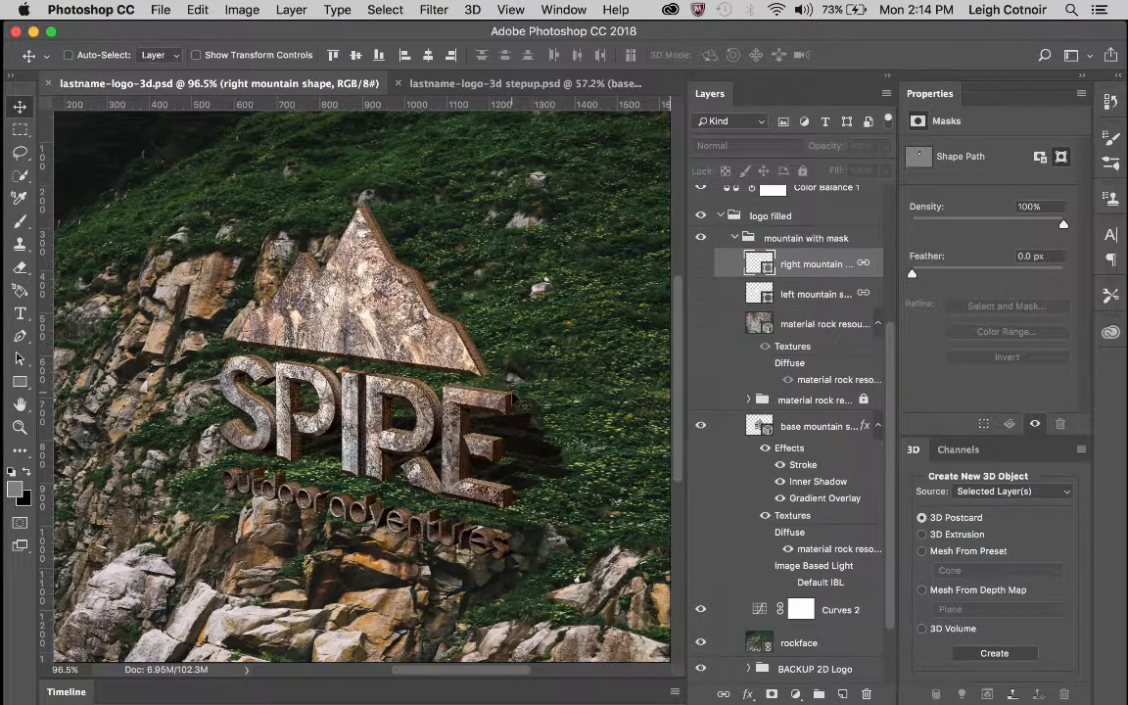
scroll(370, 264, "down", 5)
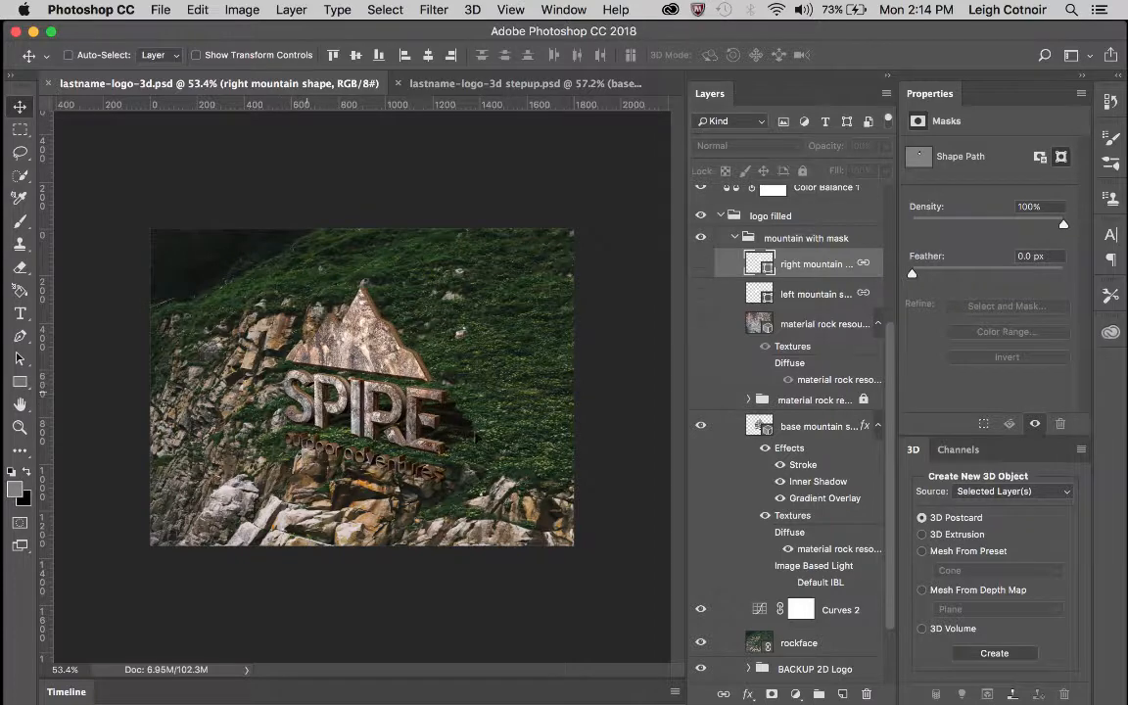
scroll(363, 377, "up", 5)
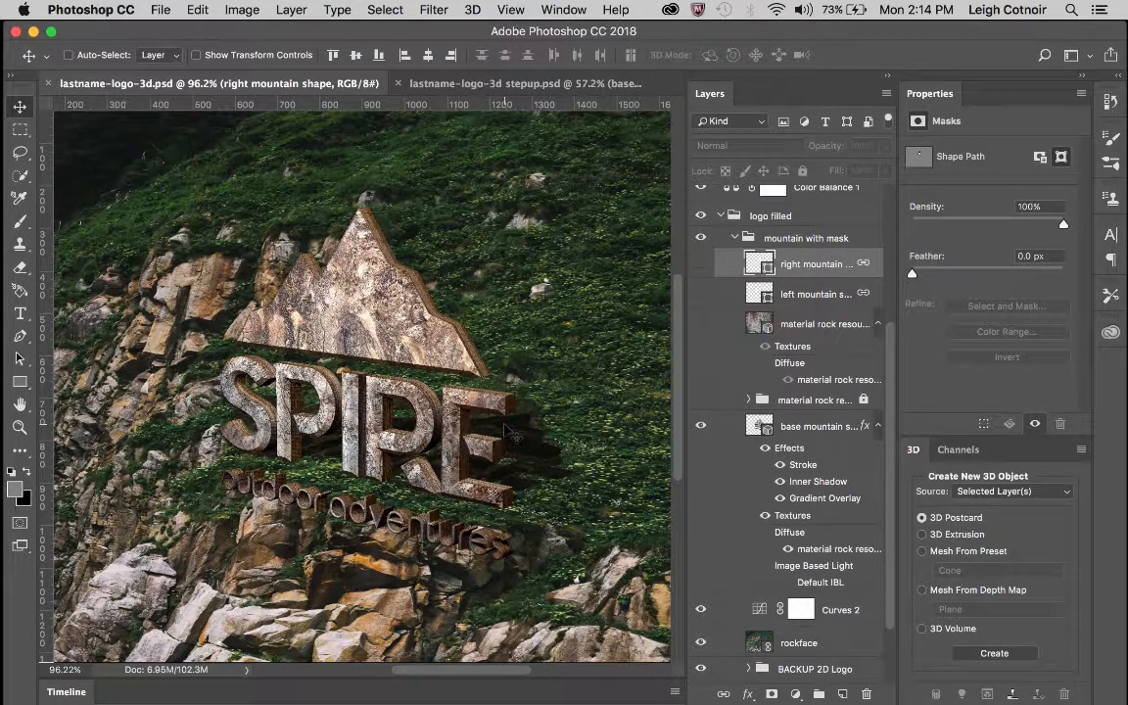
scroll(507, 430, "down", 3)
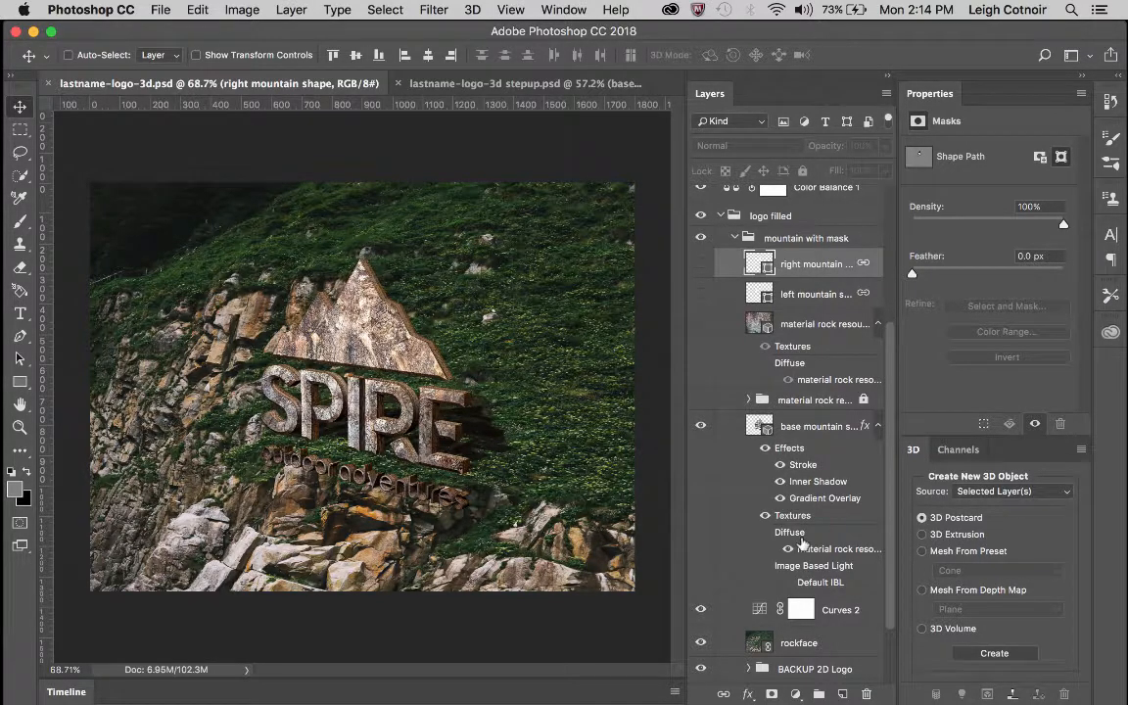
Set the logo's Spot Light 1 to 93% intensity and 68% shadow softness
left_click(818, 425)
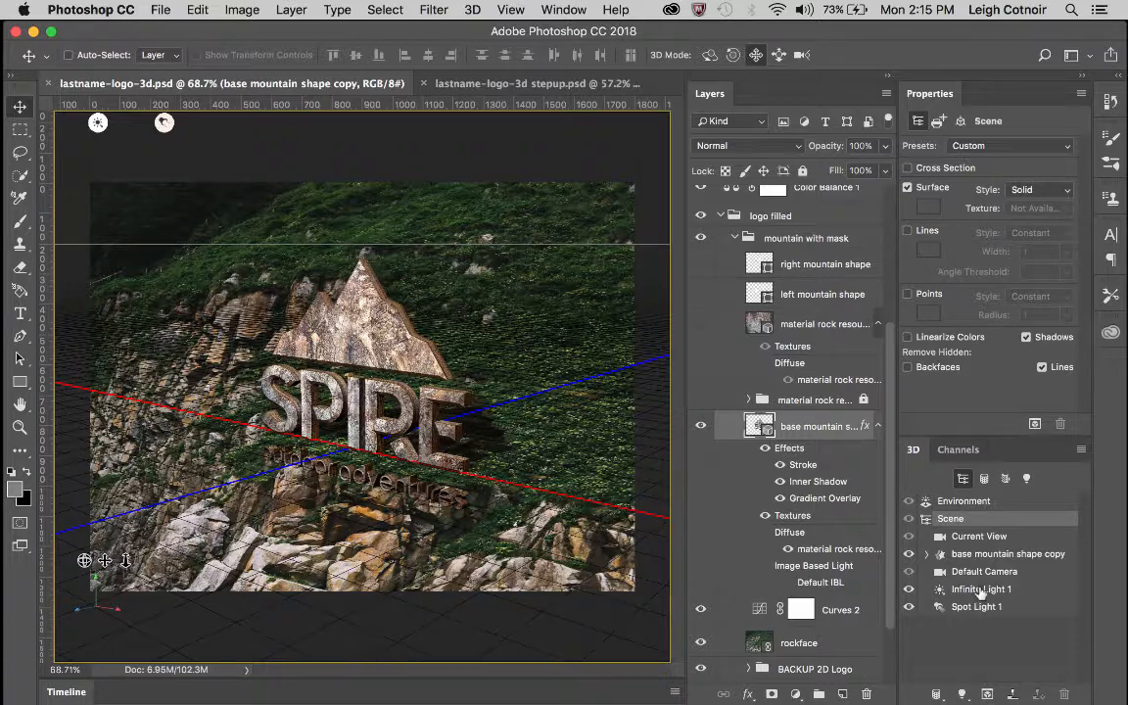
left_click(980, 590)
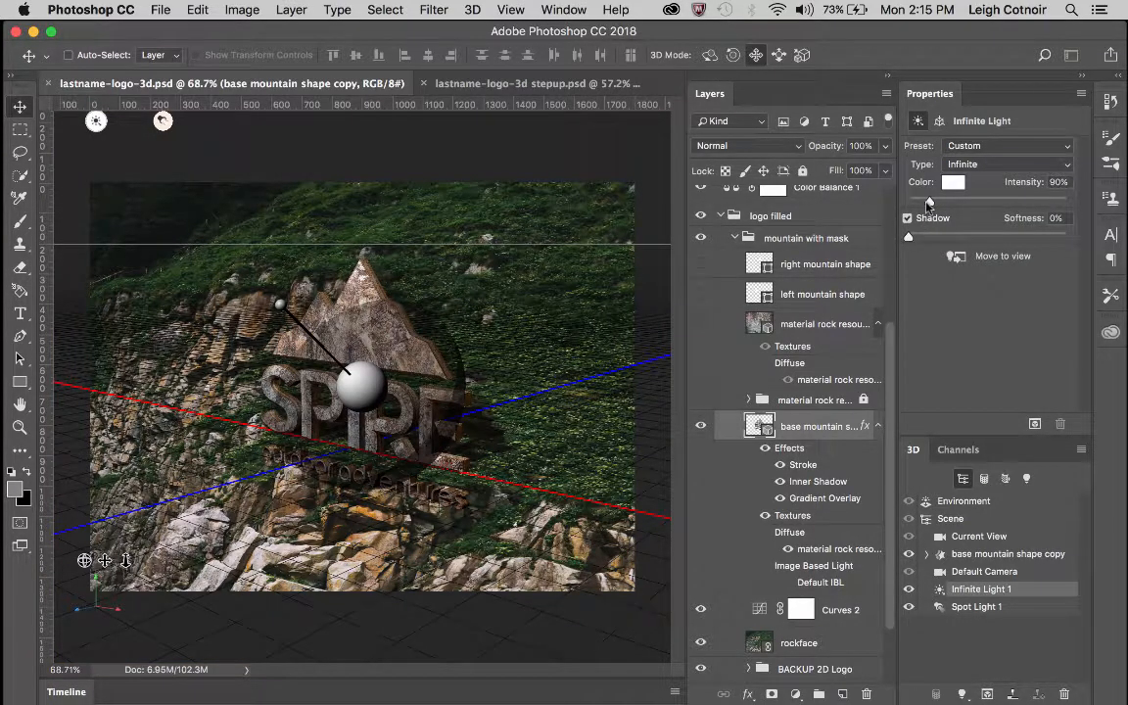
left_click(977, 607)
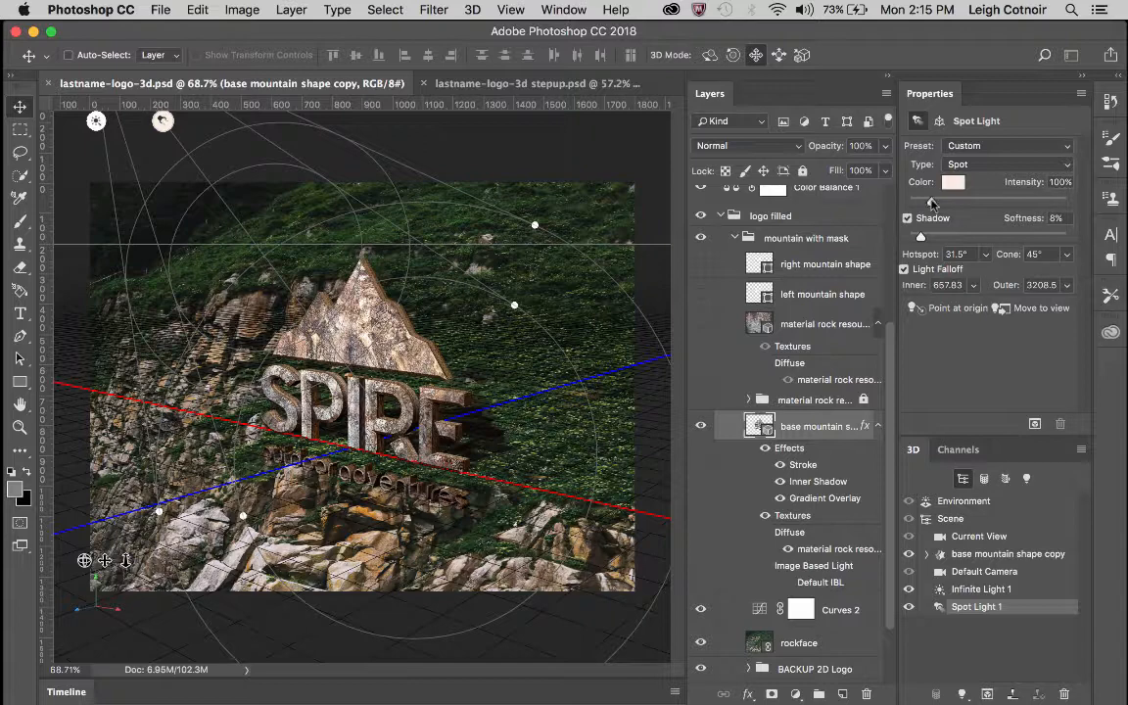
left_click_drag(931, 203, 928, 202)
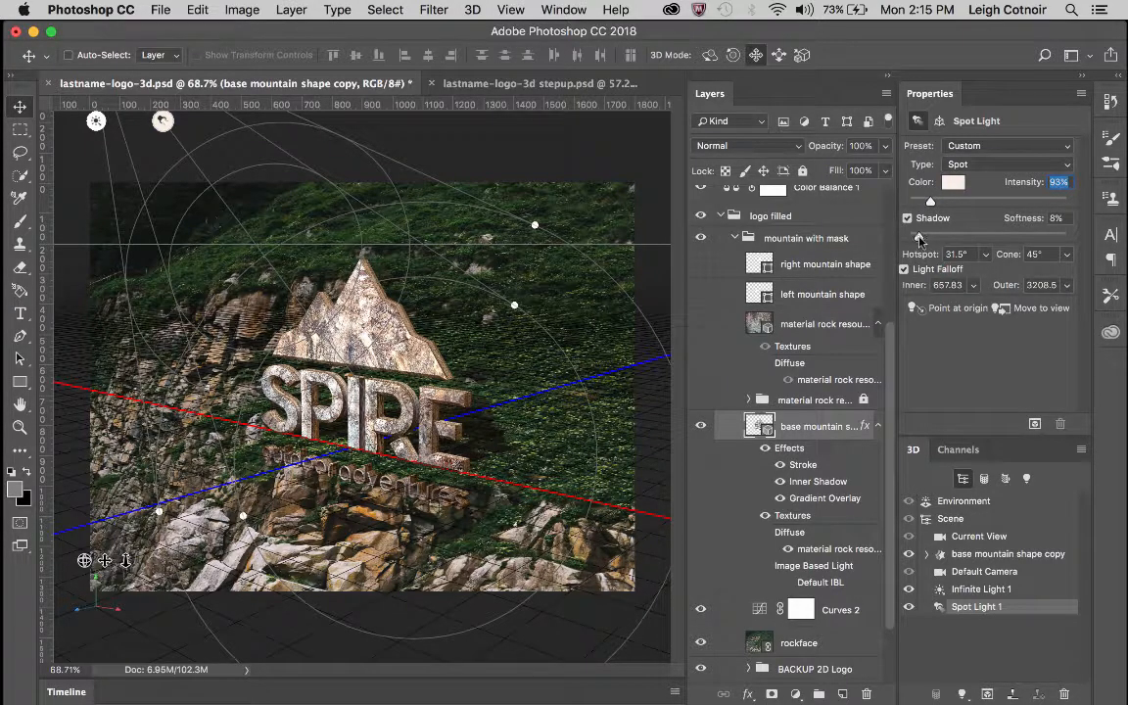
left_click_drag(919, 239, 1014, 235)
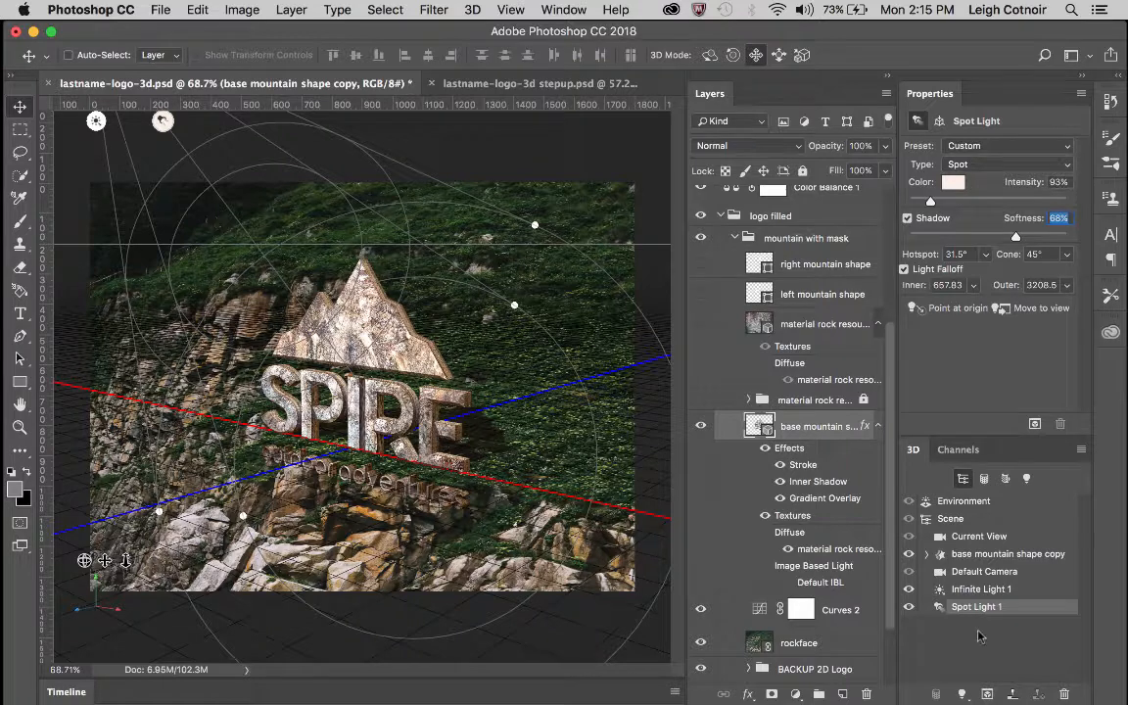
Try a 45% shadow softness on the logo's Infinite Light 1 and check the cast shadow in the current view
left_click(975, 589)
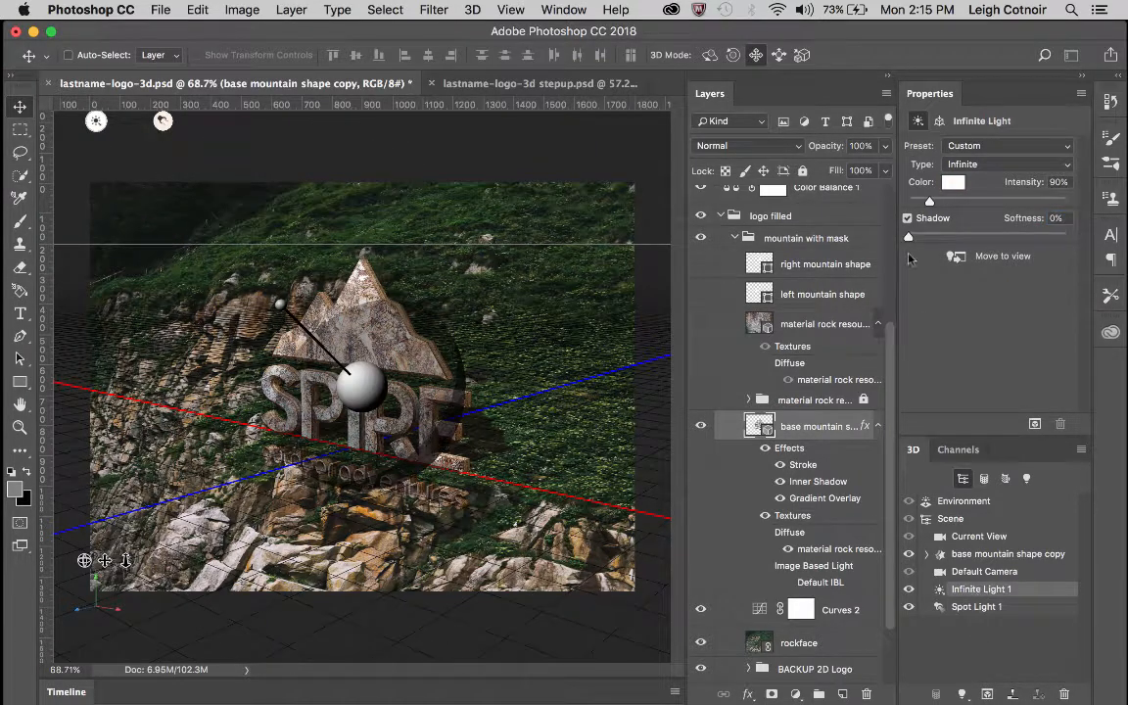
left_click_drag(910, 241, 980, 235)
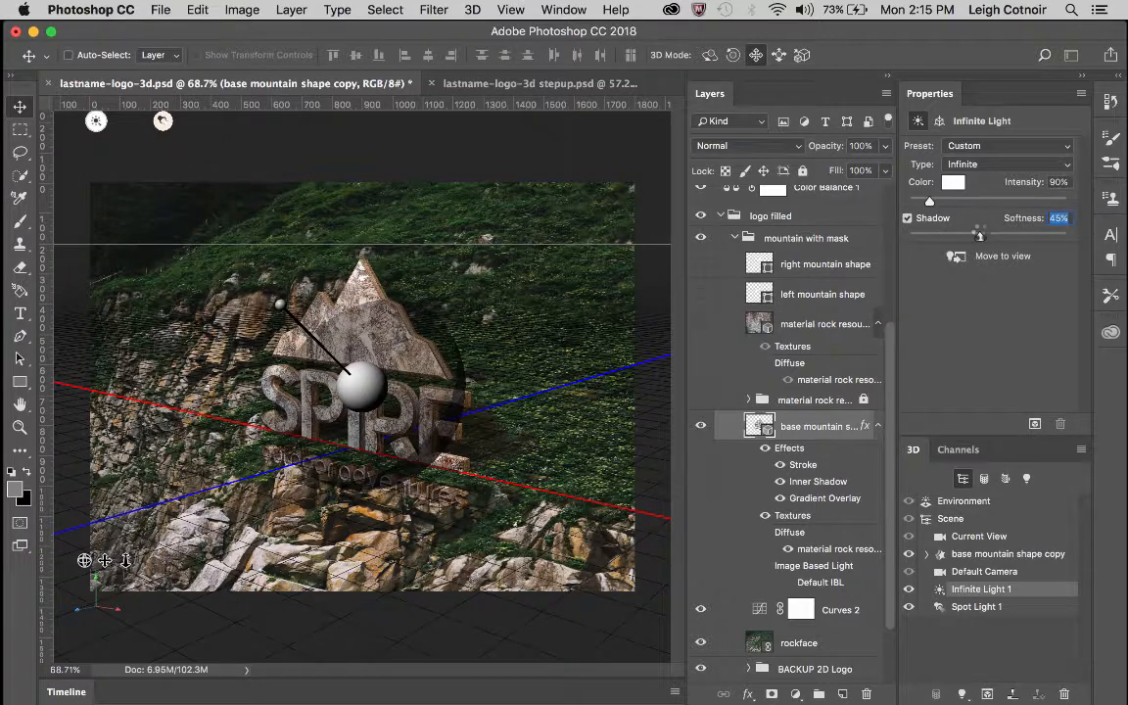
left_click(960, 536)
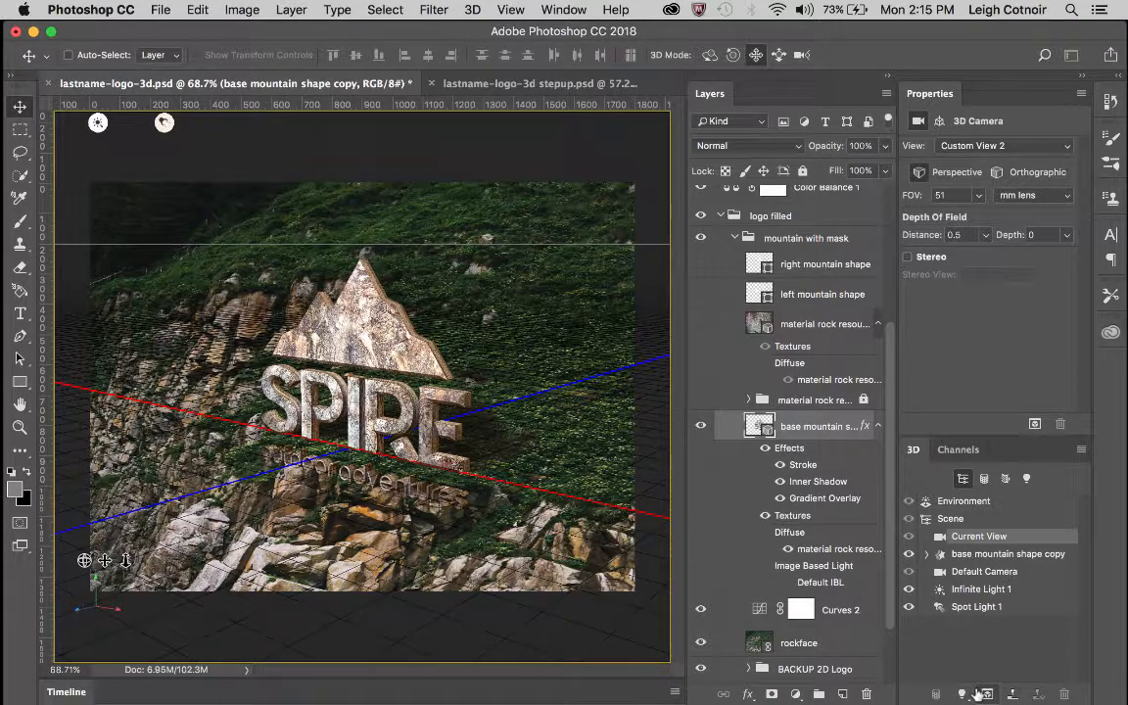
Set Infinite Light 1's shadow softness to 1% and view the logo without the 3D guides
left_click(980, 589)
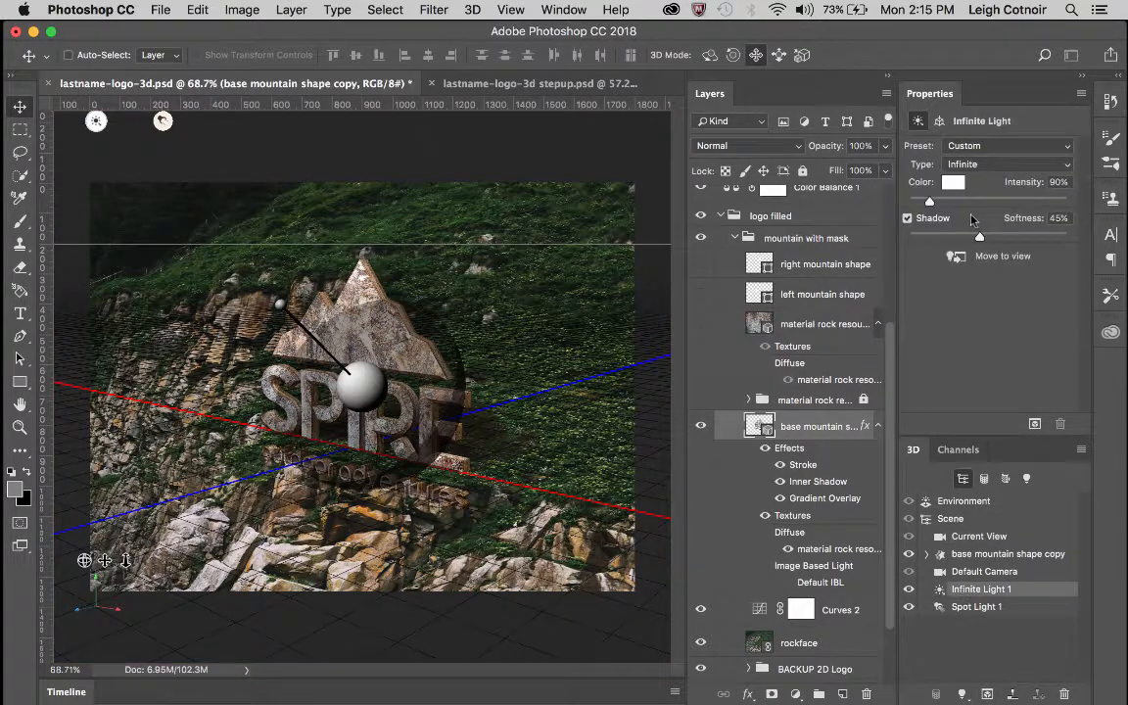
left_click_drag(981, 238, 910, 237)
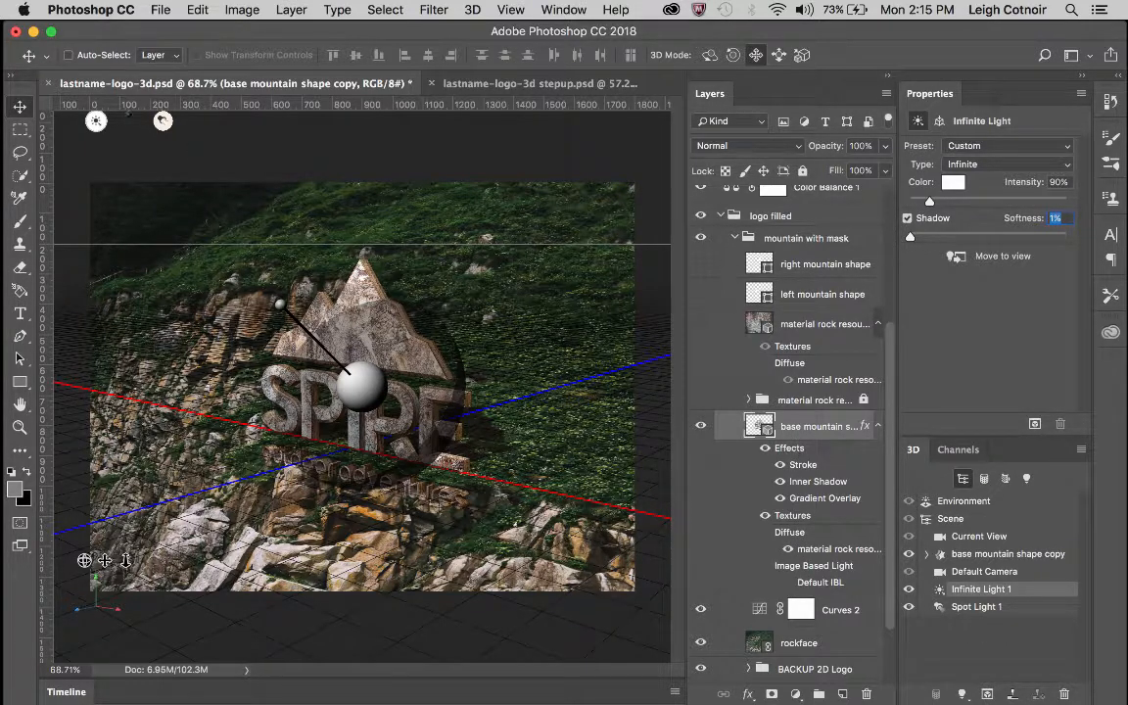
left_click(20, 129)
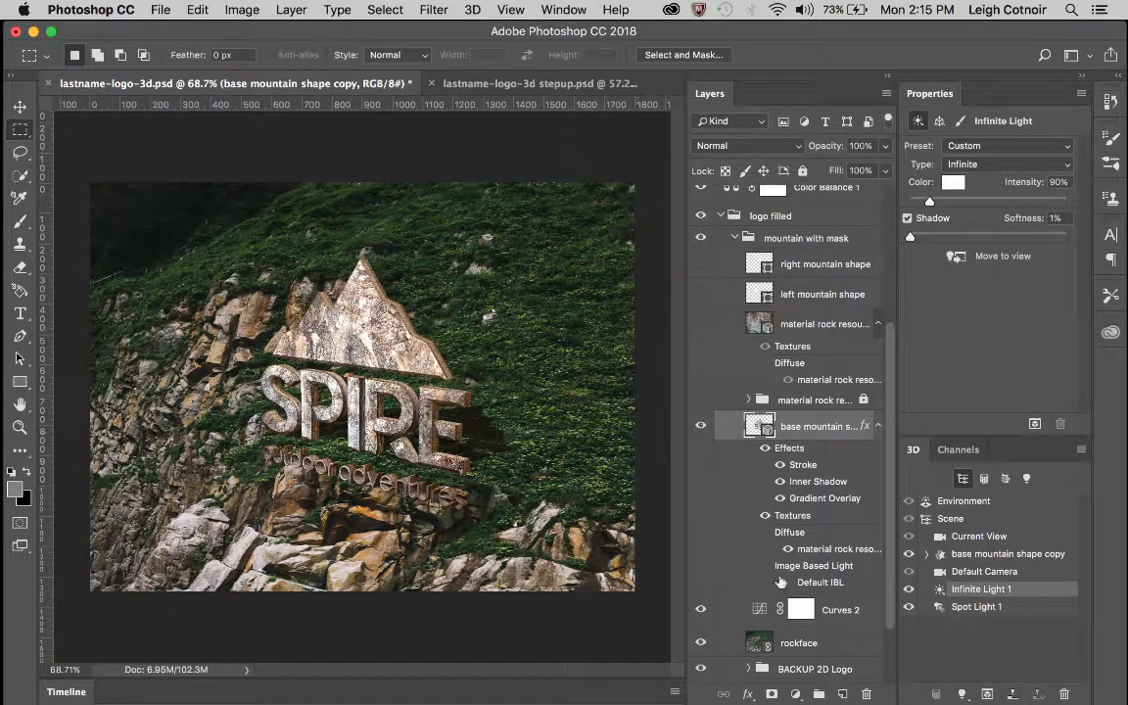
Open the logo's layer style and compare the logo with its stroke, inner shadow and gradient overlay switched off and on
double_click(796, 455)
left_click_drag(671, 203, 839, 162)
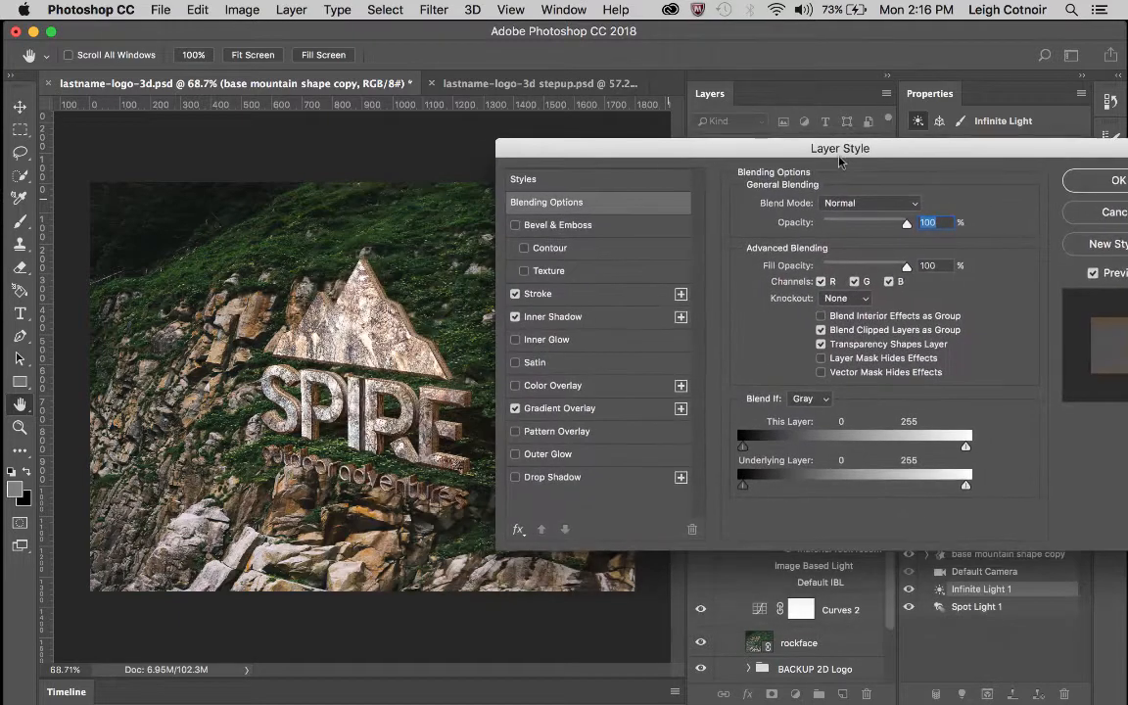
left_click(515, 294)
left_click_drag(699, 148, 612, 129)
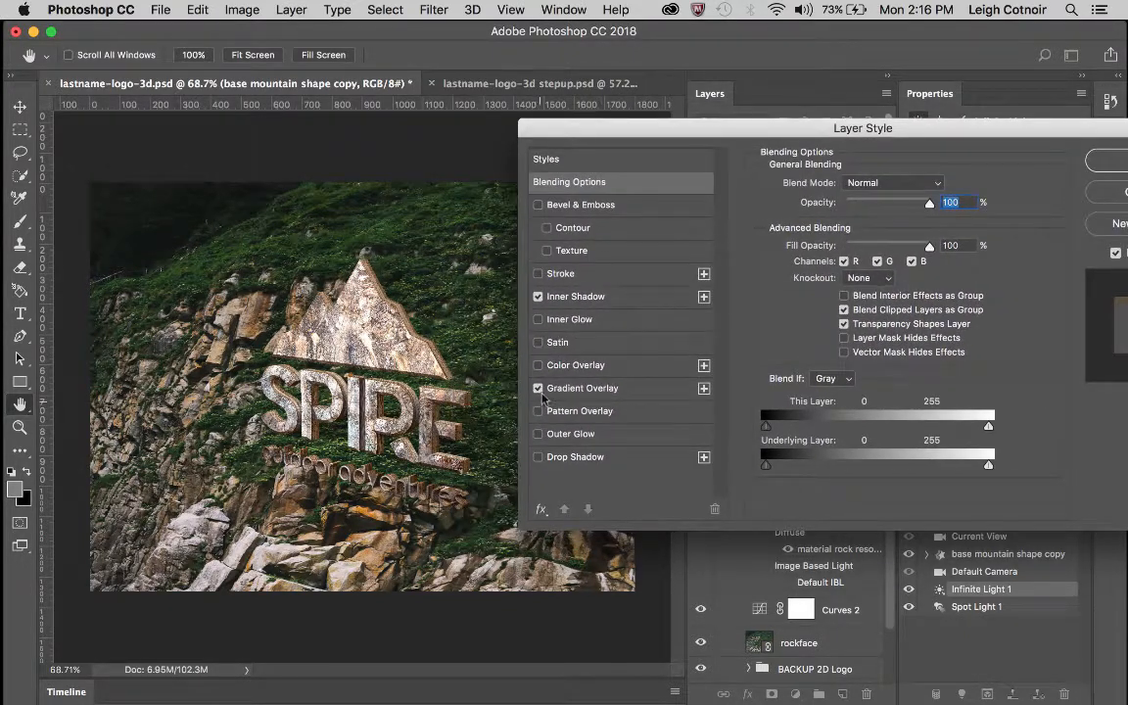
left_click(539, 297)
left_click(539, 388)
left_click(537, 274)
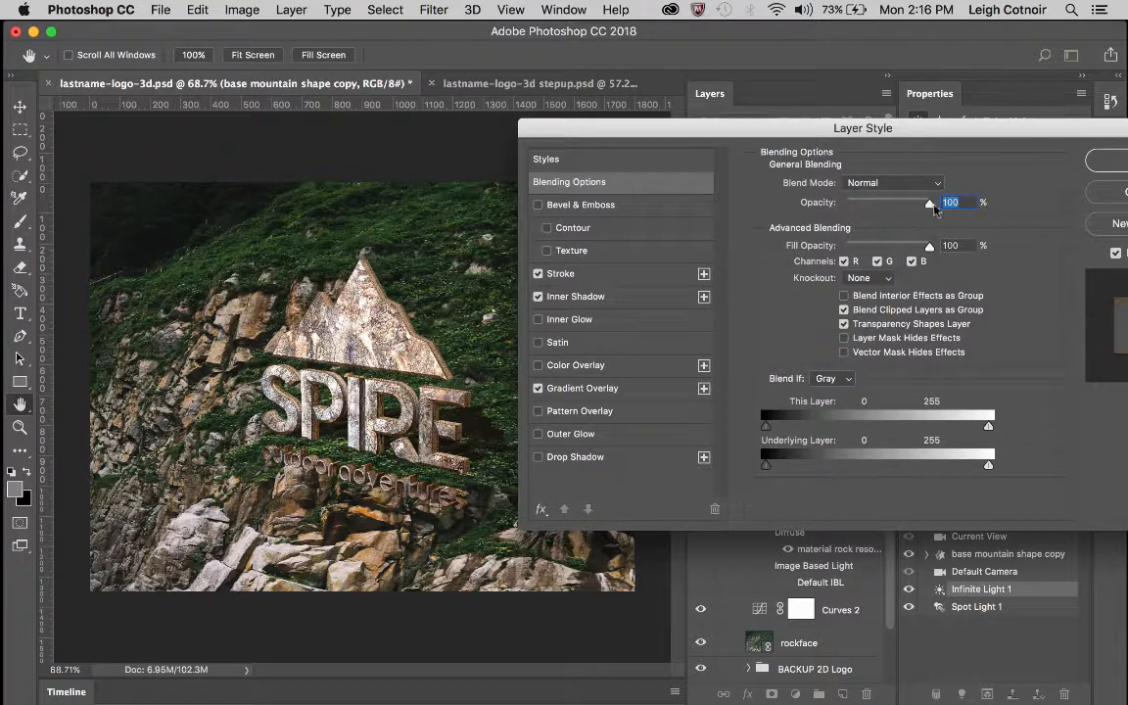
mouse_move(930, 208)
left_mouse_down()
mouse_move(865, 208)
mouse_move(932, 207)
left_mouse_up()
Lower the opacity of the logo's stroke to 16%, keeping the whole logo in view
left_click(578, 273)
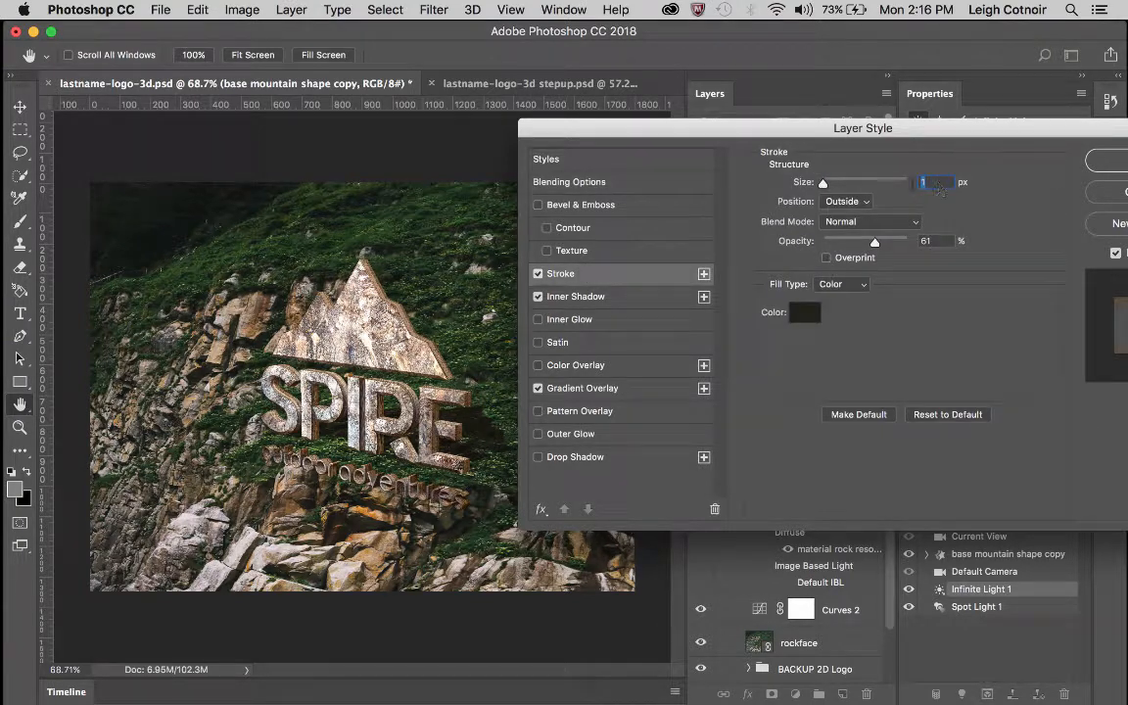
left_click_drag(875, 244, 835, 253)
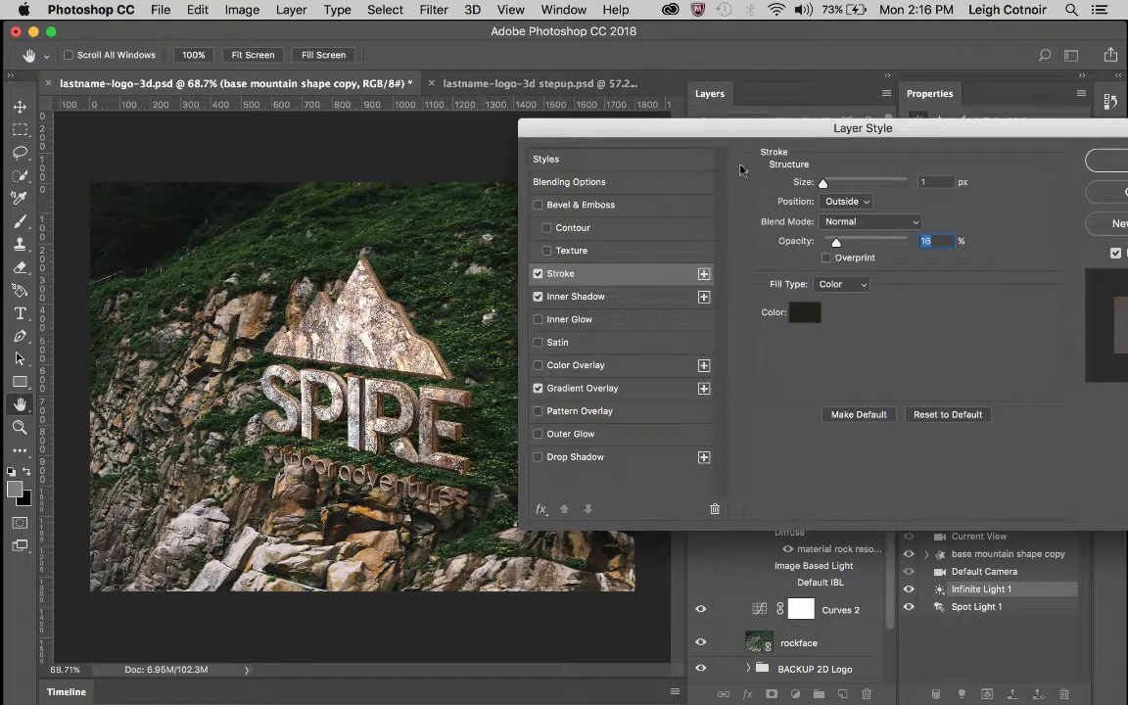
left_click_drag(703, 128, 751, 61)
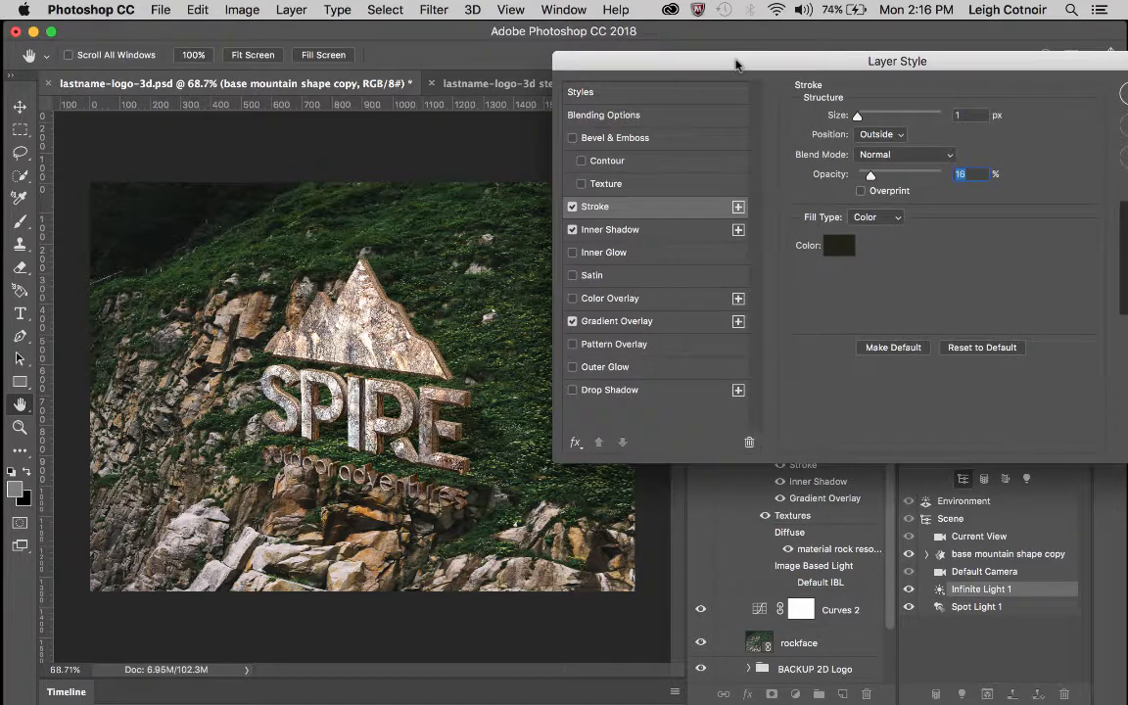
Compare the logo with the layer style preview switched off and on
left_click_drag(976, 61, 640, 492)
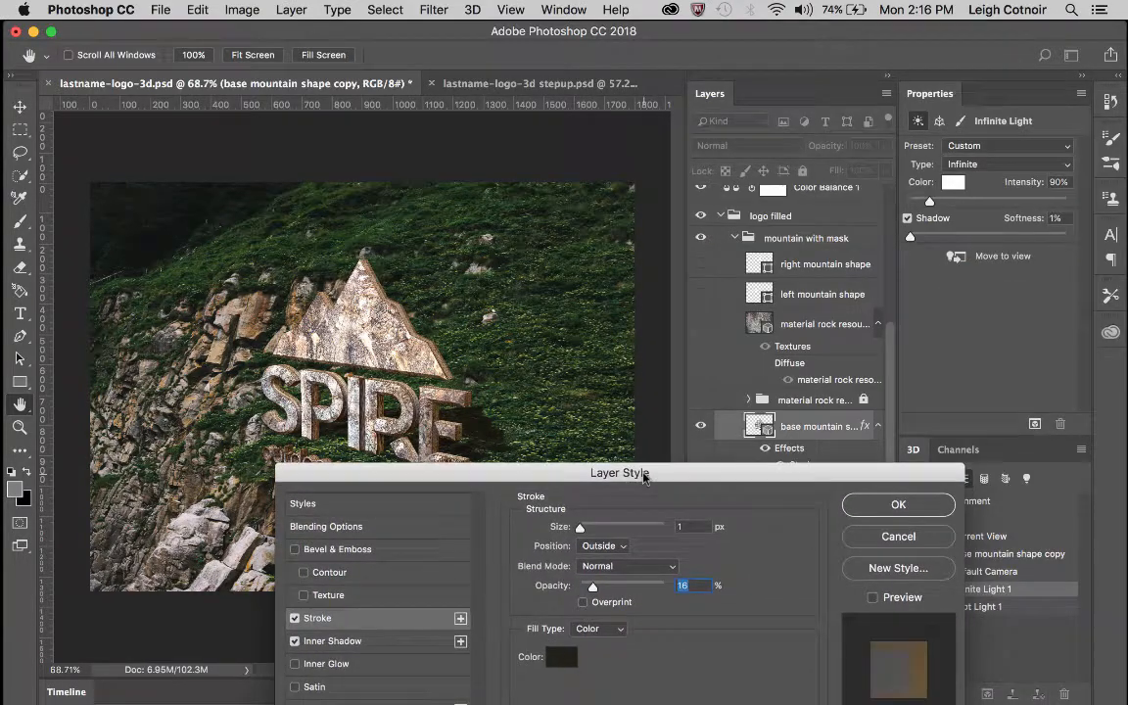
left_click(873, 597)
left_click(873, 597)
left_click(873, 598)
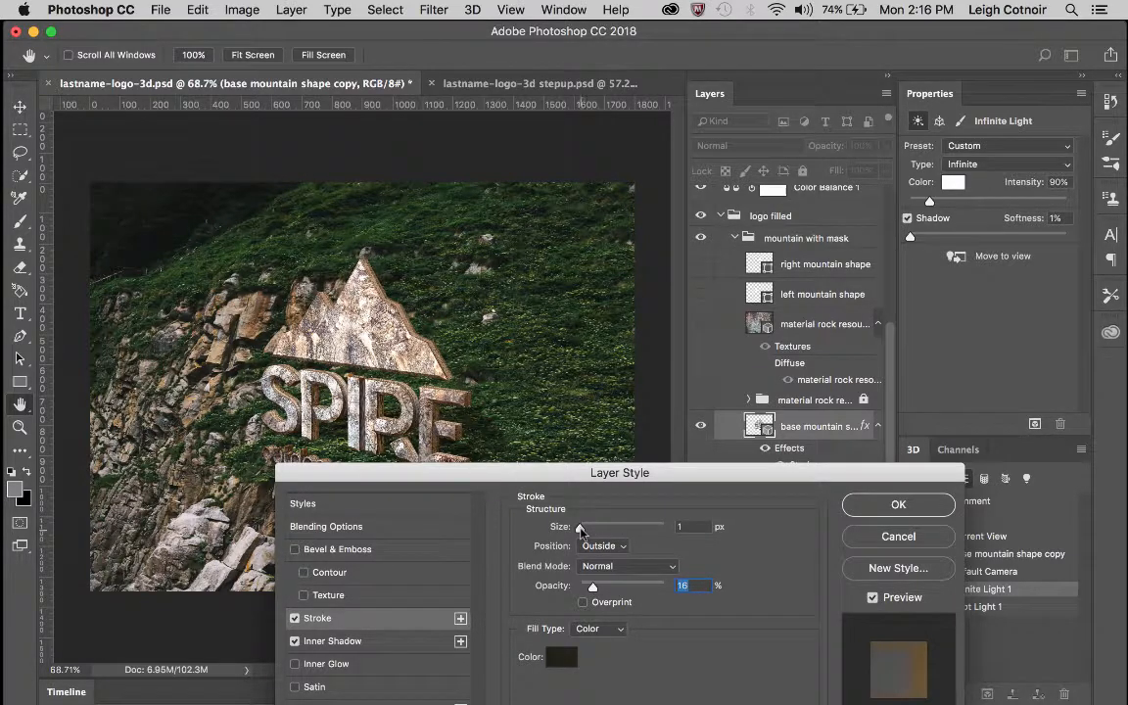
Set the logo's stroke to 1 px size and 25% opacity, apply the layer style and save the document
left_click_drag(584, 530, 550, 535)
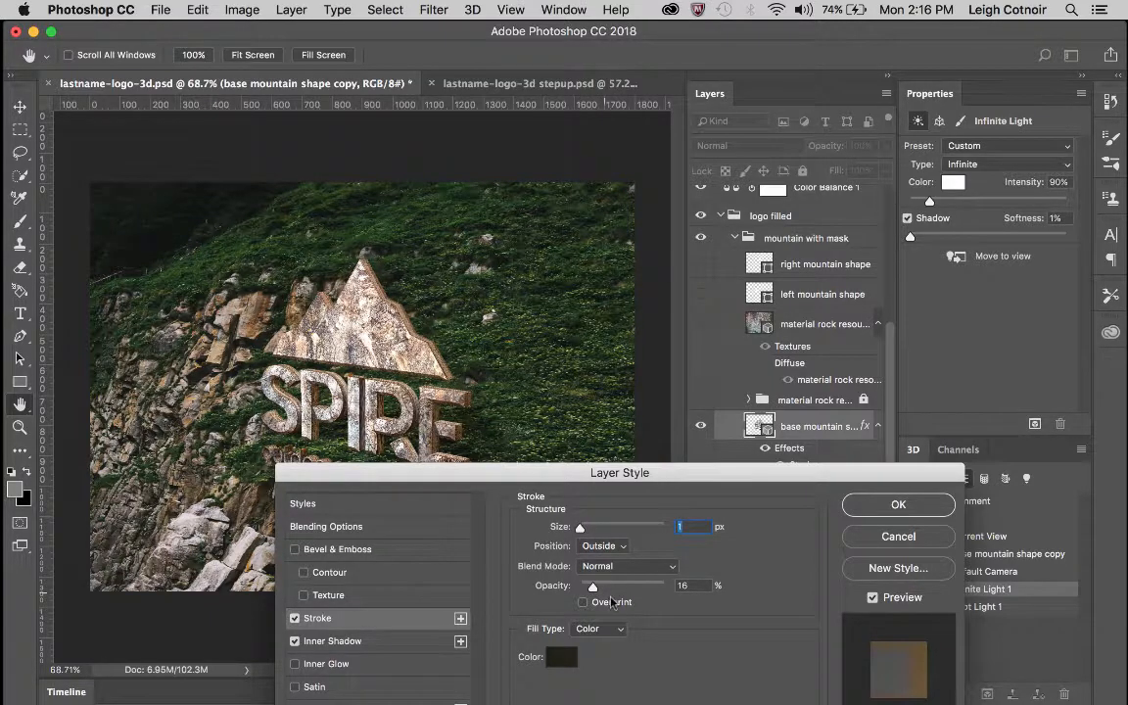
left_click_drag(593, 587, 601, 589)
left_click_drag(671, 471, 576, 702)
left_click(966, 339)
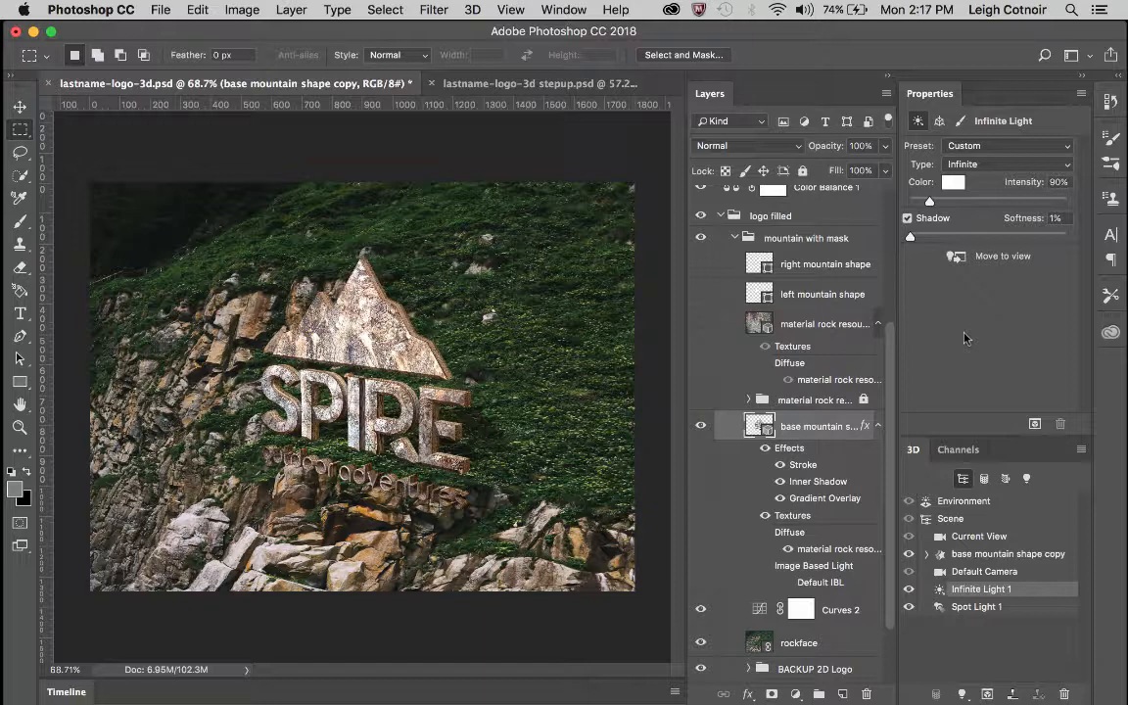
key("super+s")
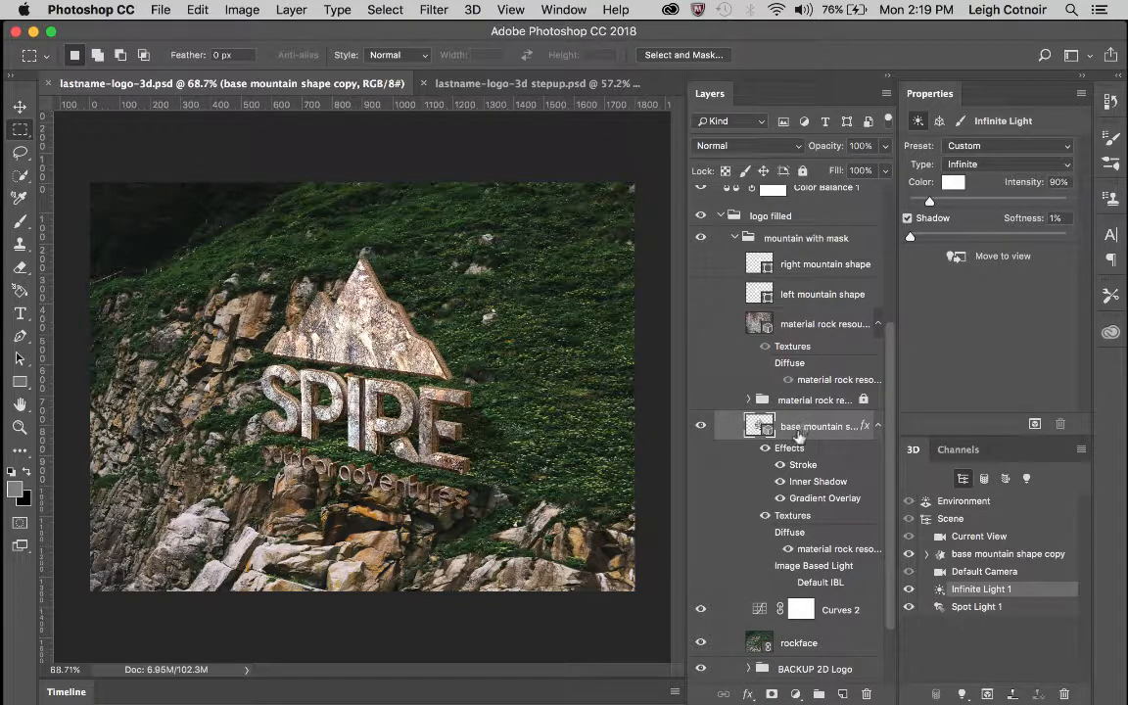
Check the rockface layer and its Curves 2 adjustment, and render the logo's 3D layer
left_click(799, 644)
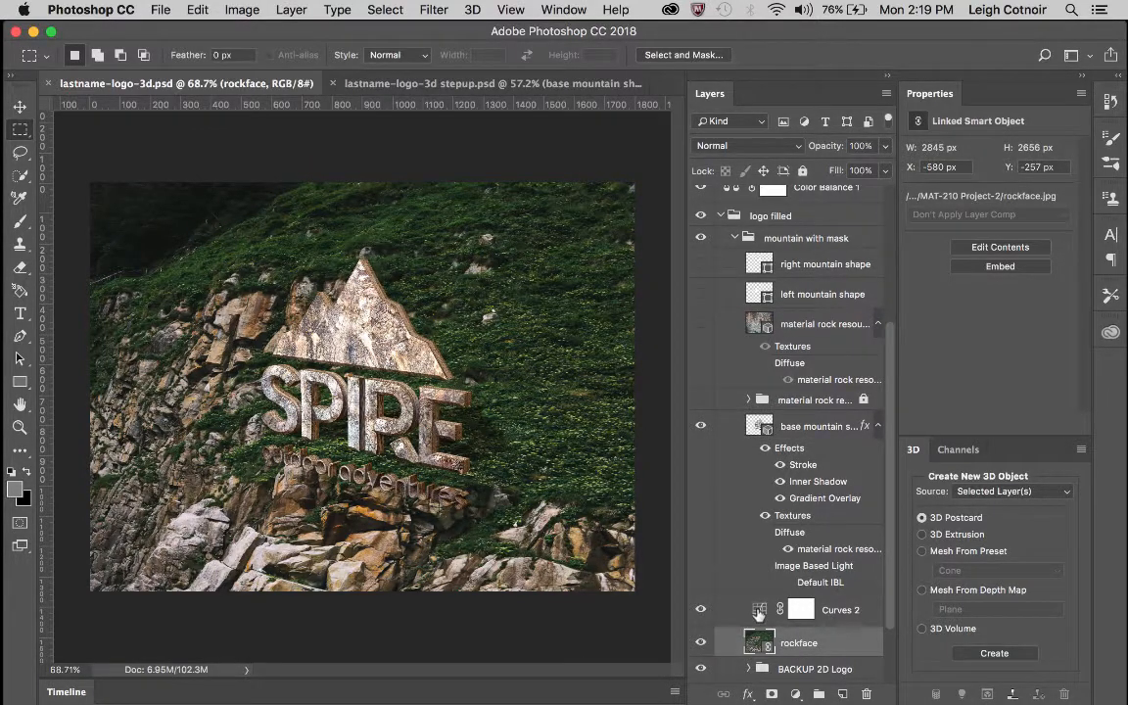
left_click(759, 611)
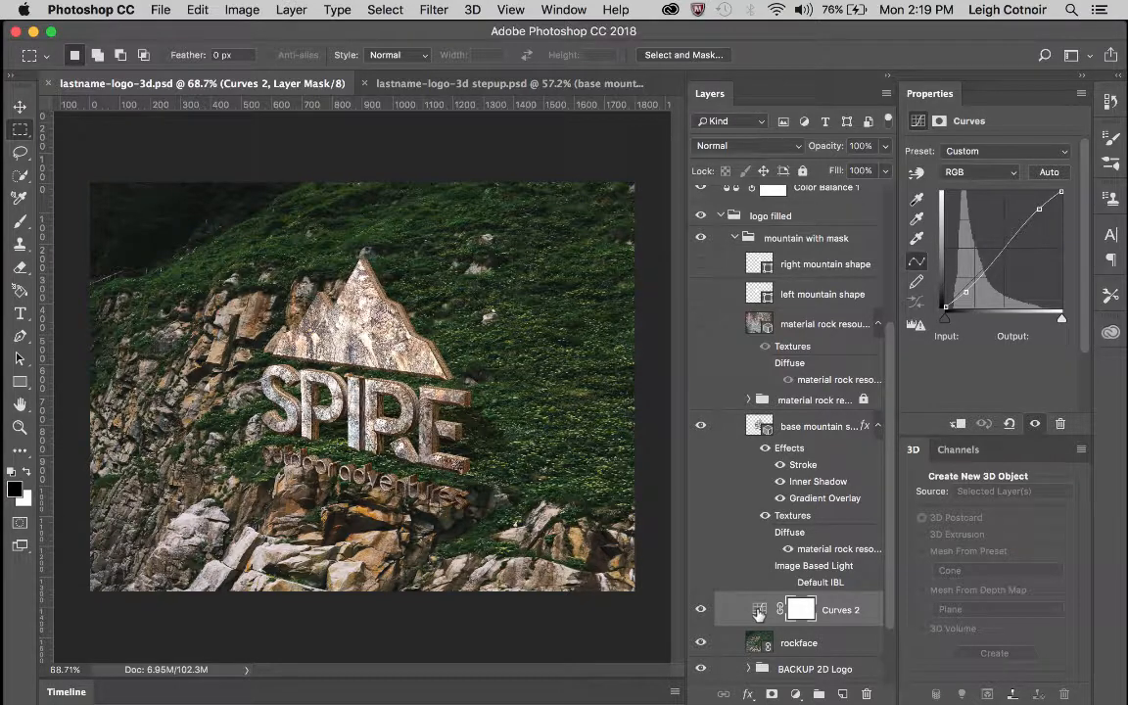
left_click(769, 428)
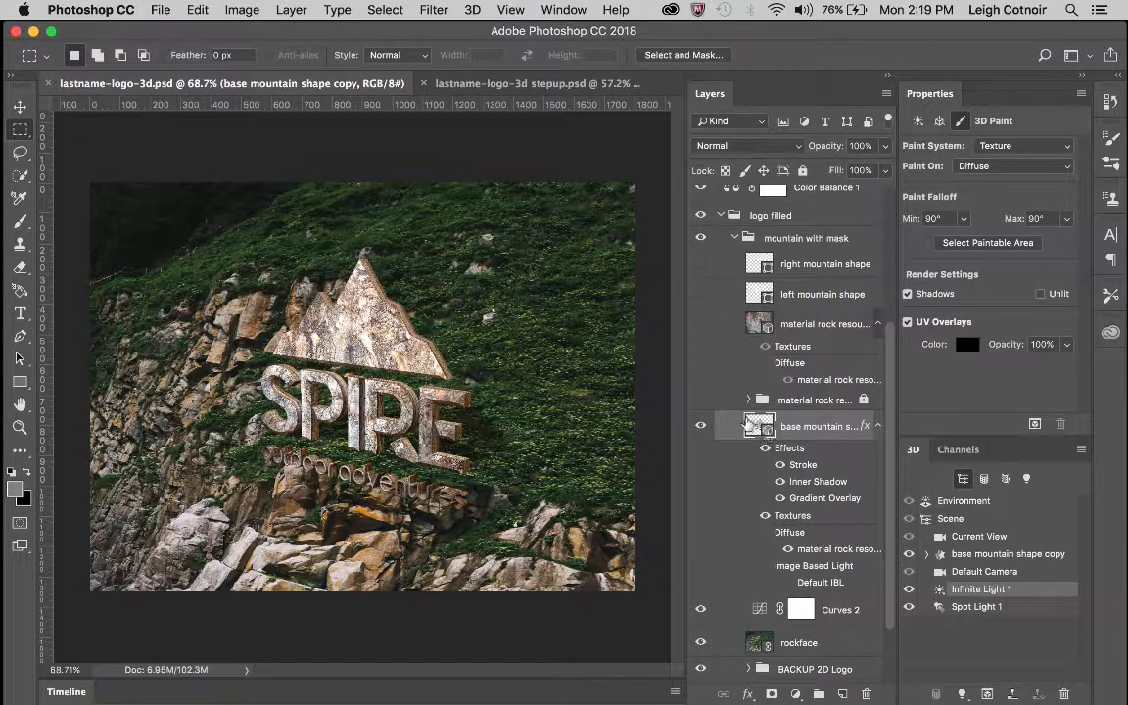
right_click(818, 426)
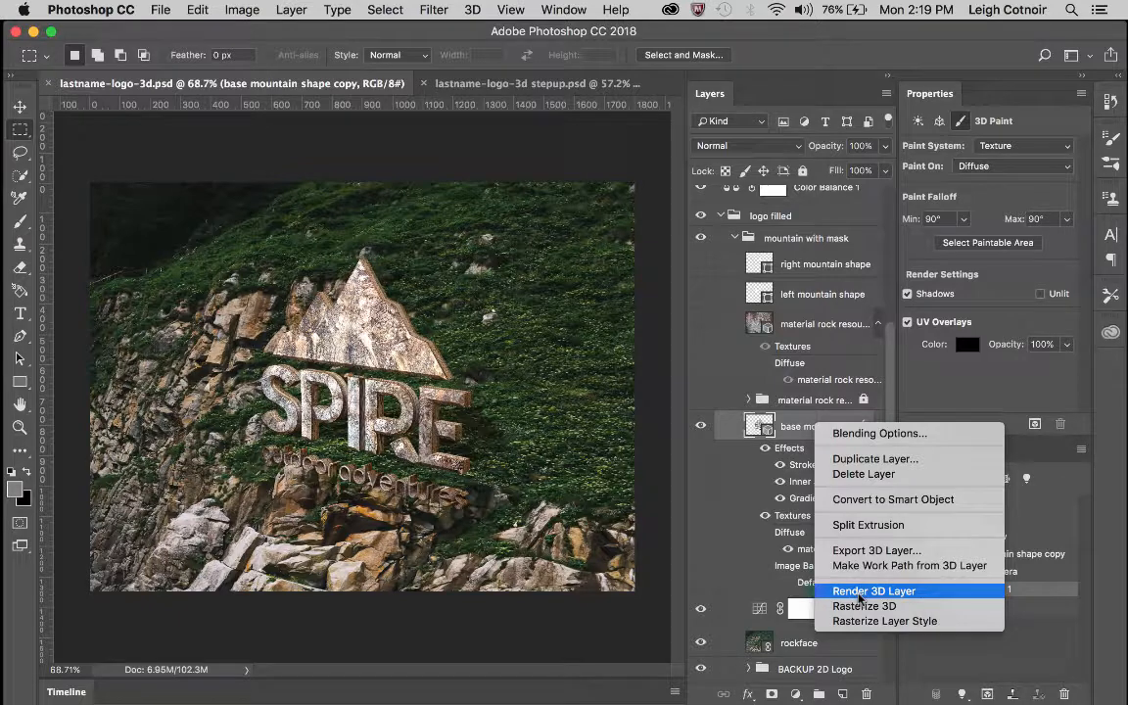
left_click(427, 12)
left_click(472, 10)
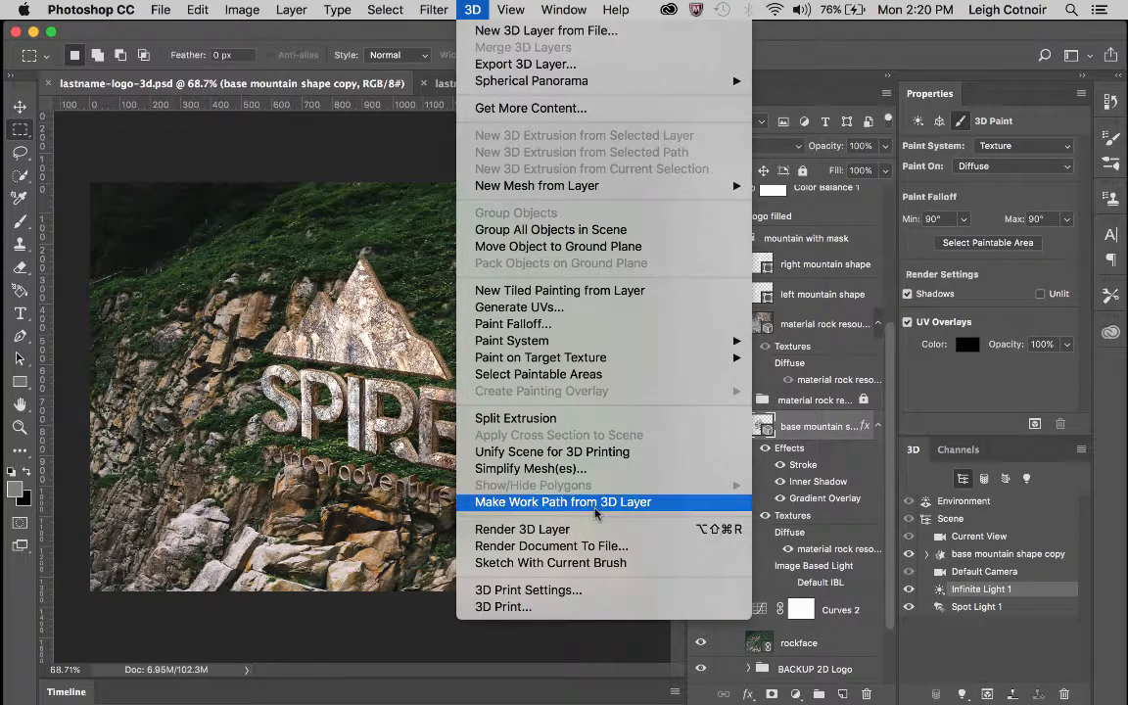
left_click(572, 530)
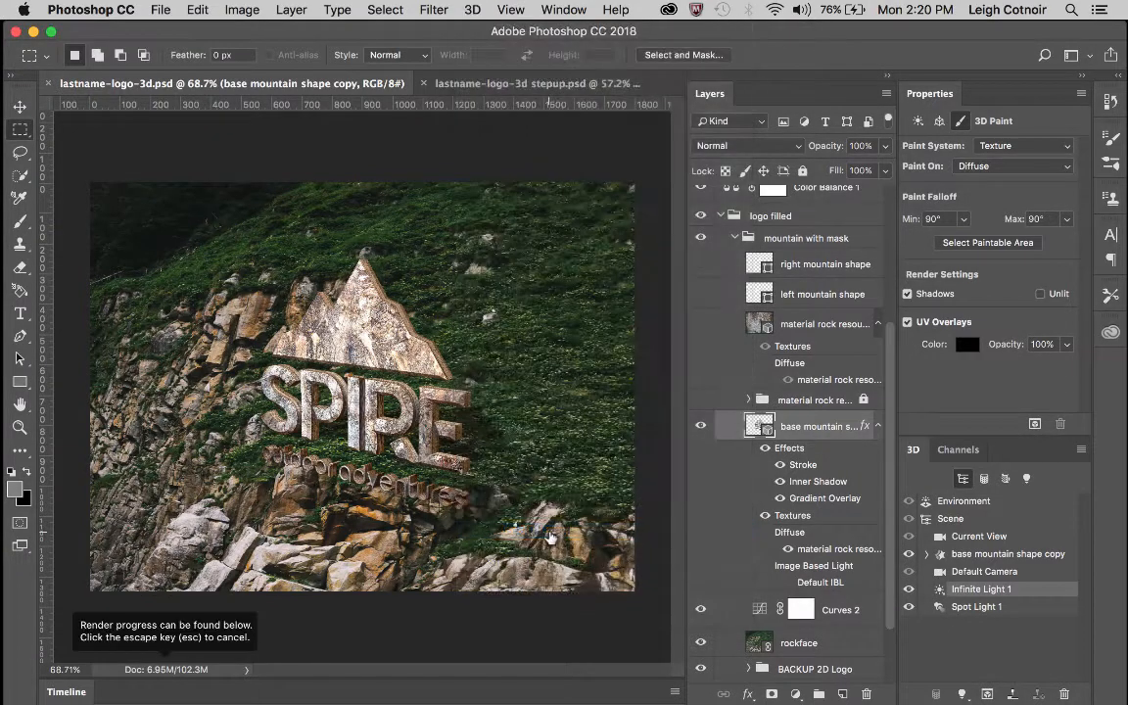
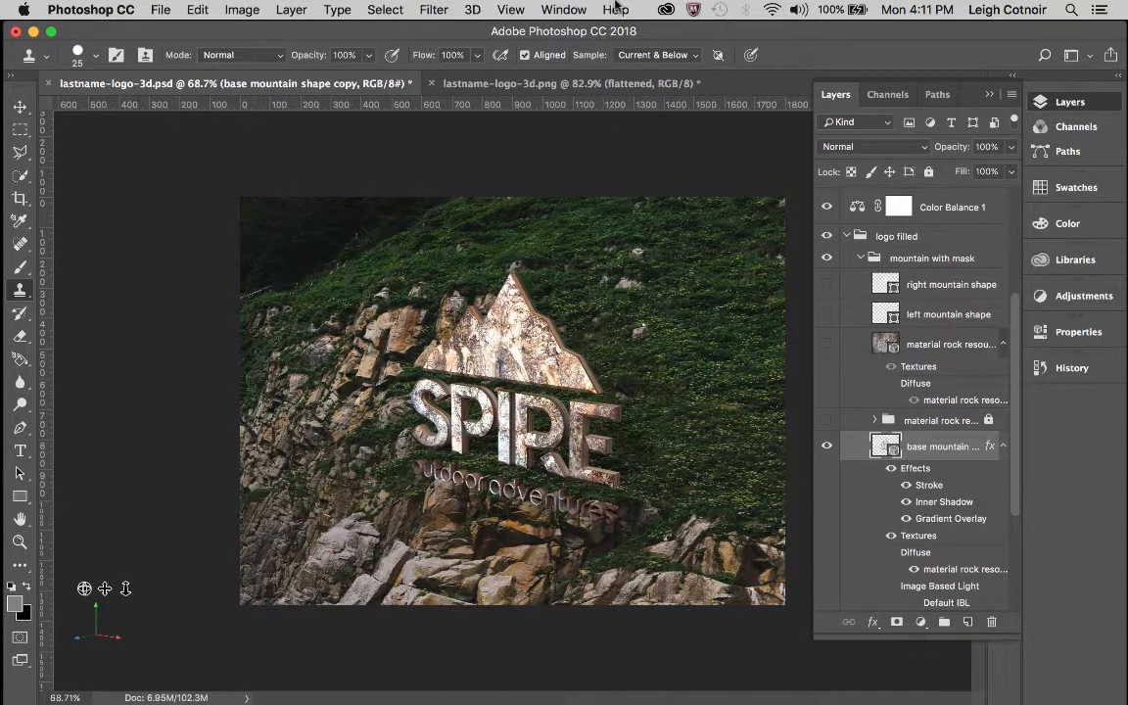
Switch to the workspace that shows the Layers, Properties and 3D panels side by side
left_click(563, 9)
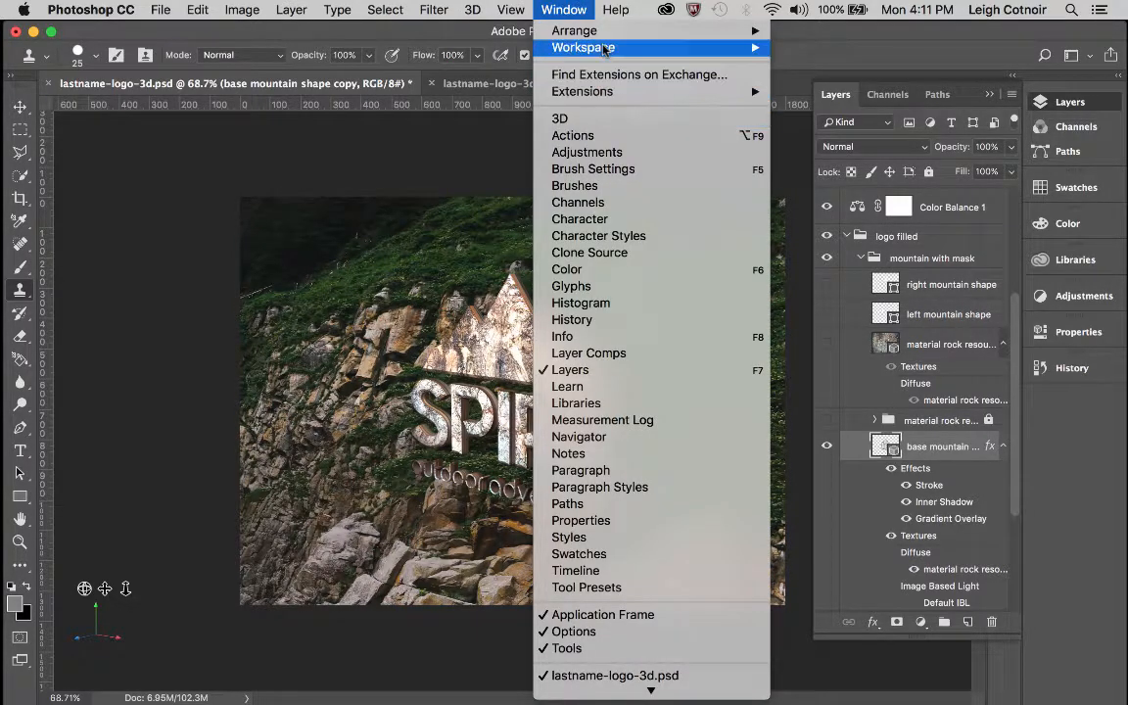
left_click(803, 69)
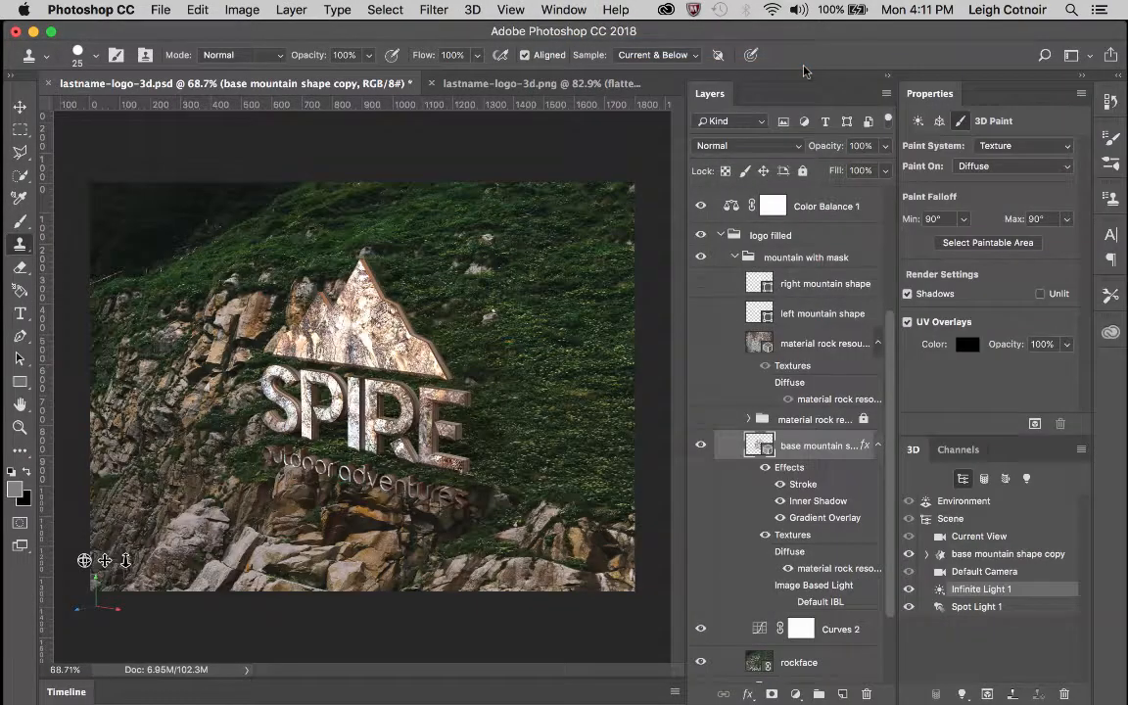
Review the logo's Stroke, Inner Shadow and Gradient Overlay settings without changing them, and the settings of both 3D lights
double_click(795, 485)
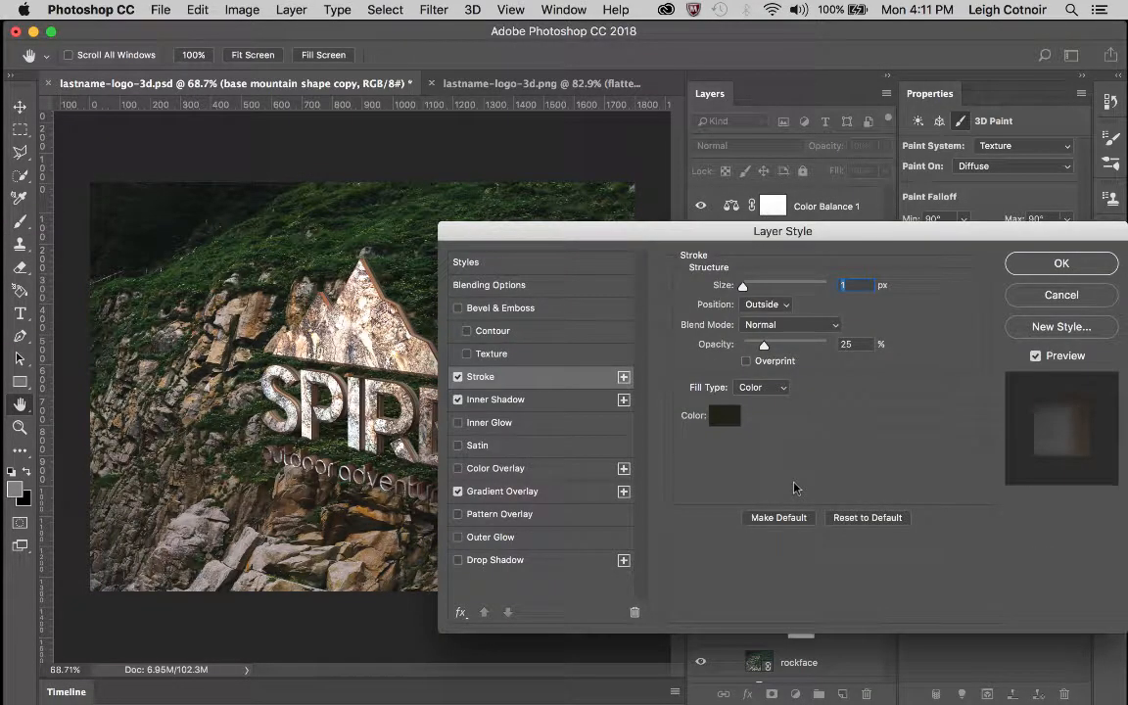
left_click(495, 401)
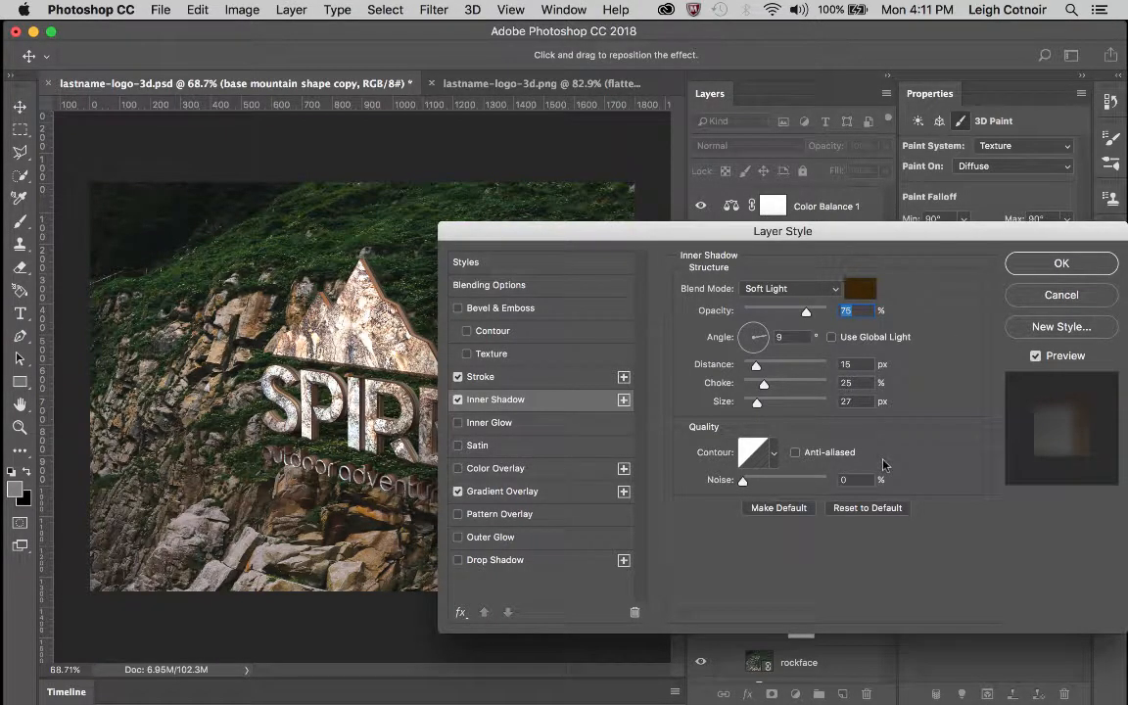
left_click(571, 494)
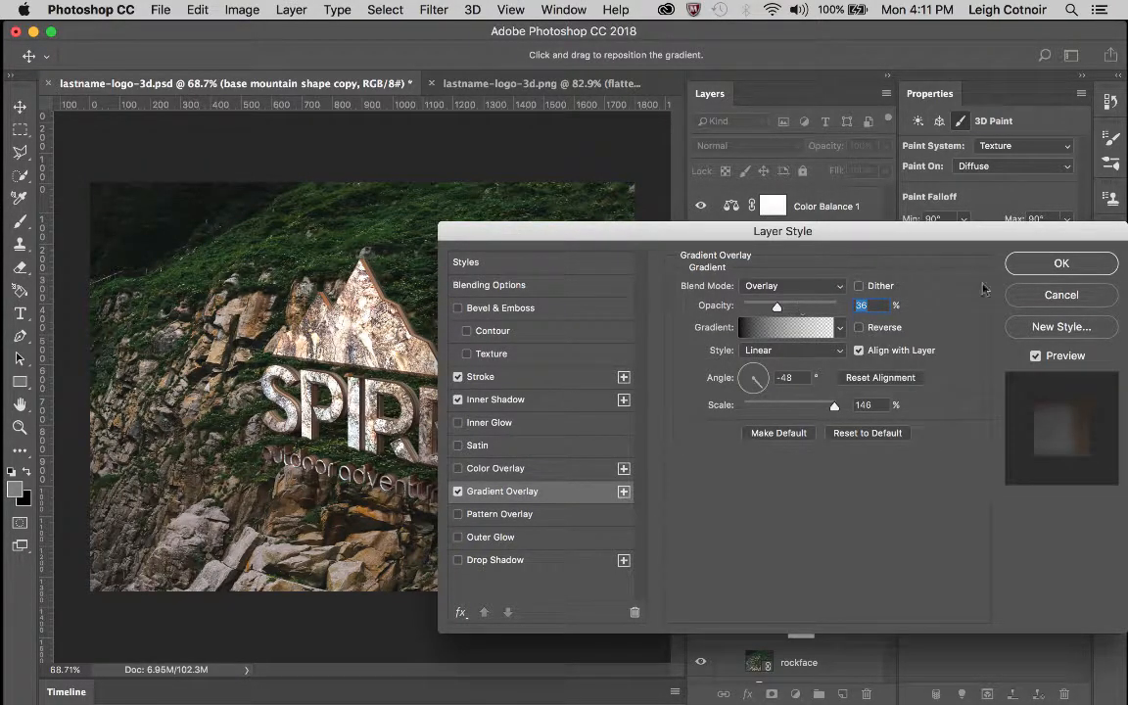
left_click(1065, 296)
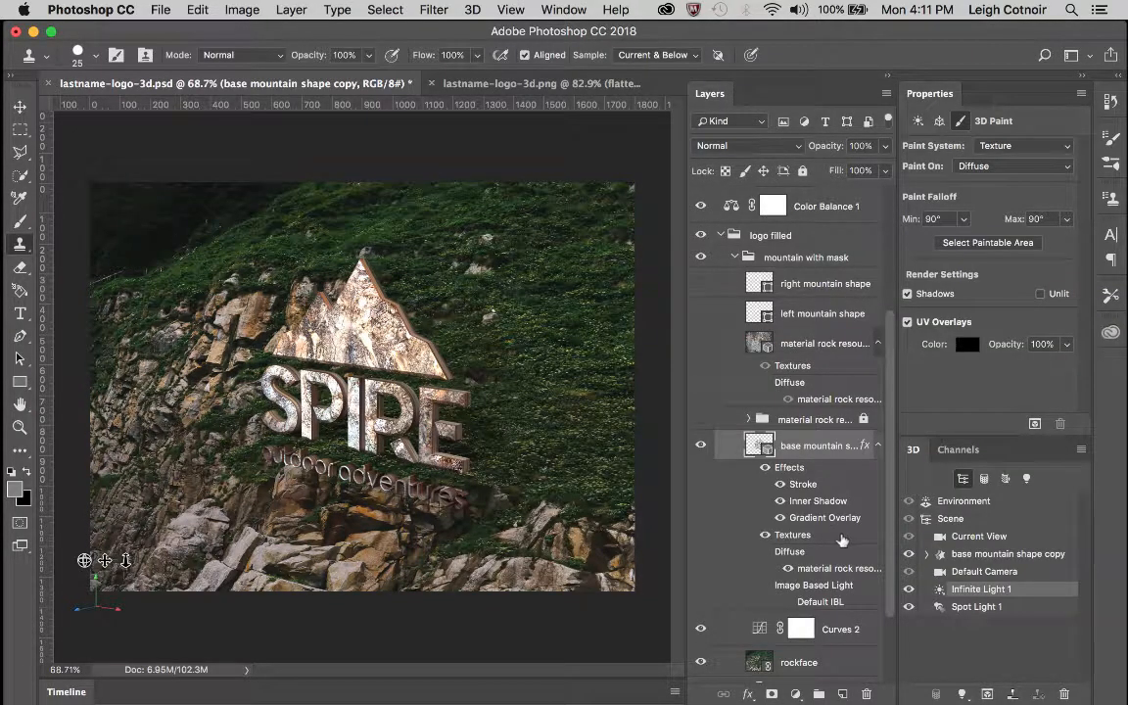
left_click(980, 607)
left_click(989, 589)
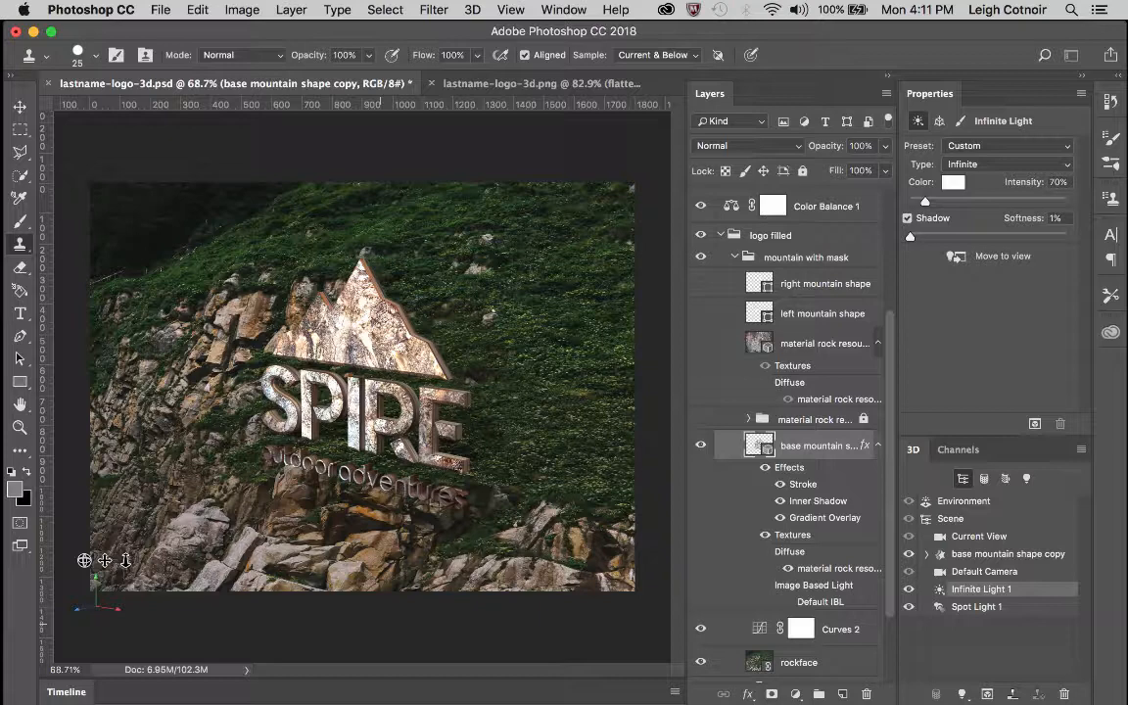
Review the Export As settings for the document as PNG, and leave them without exporting
left_click(162, 9)
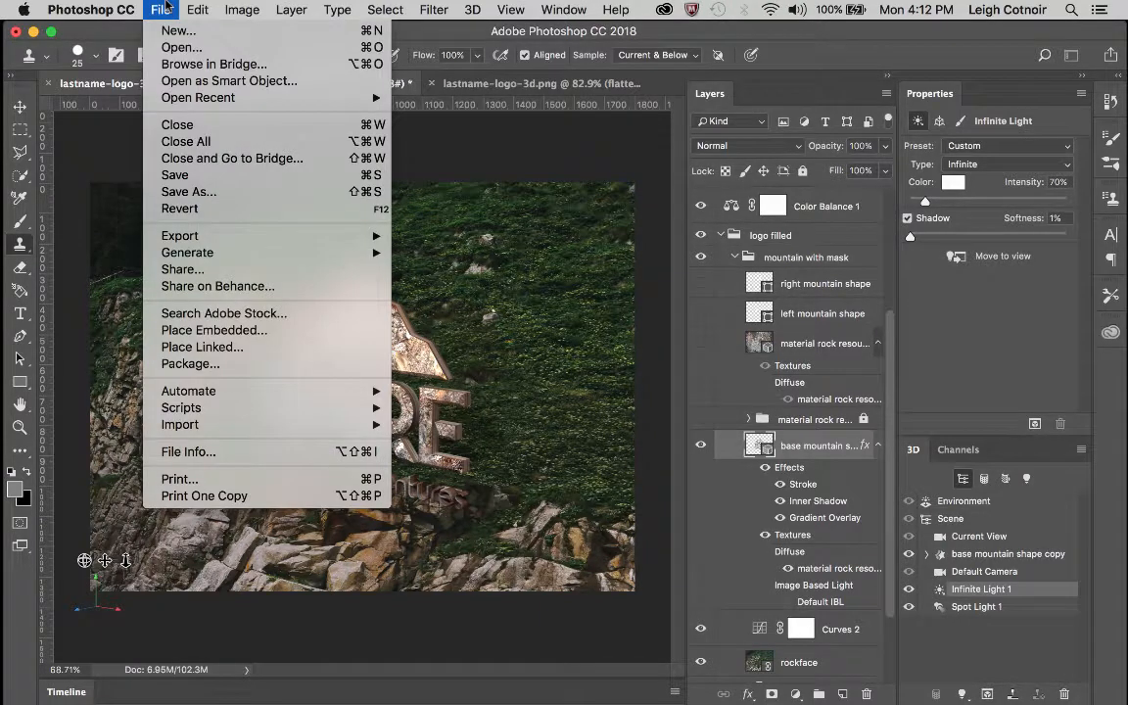
mouse_move(206, 235)
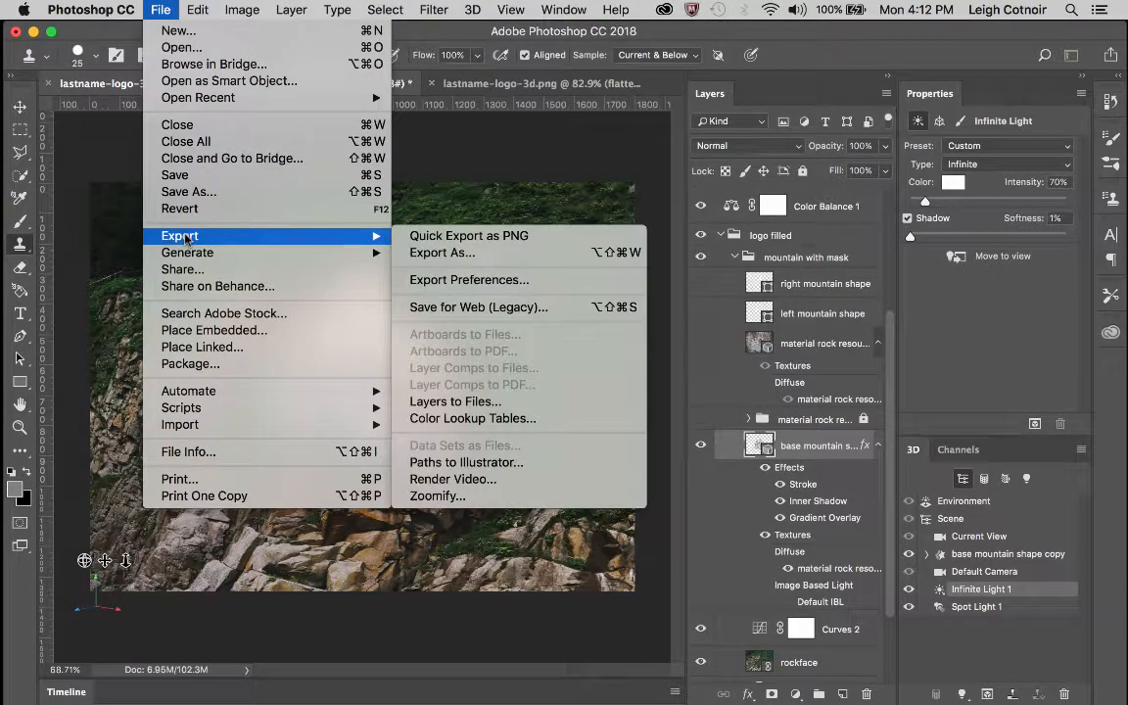
left_click(493, 257)
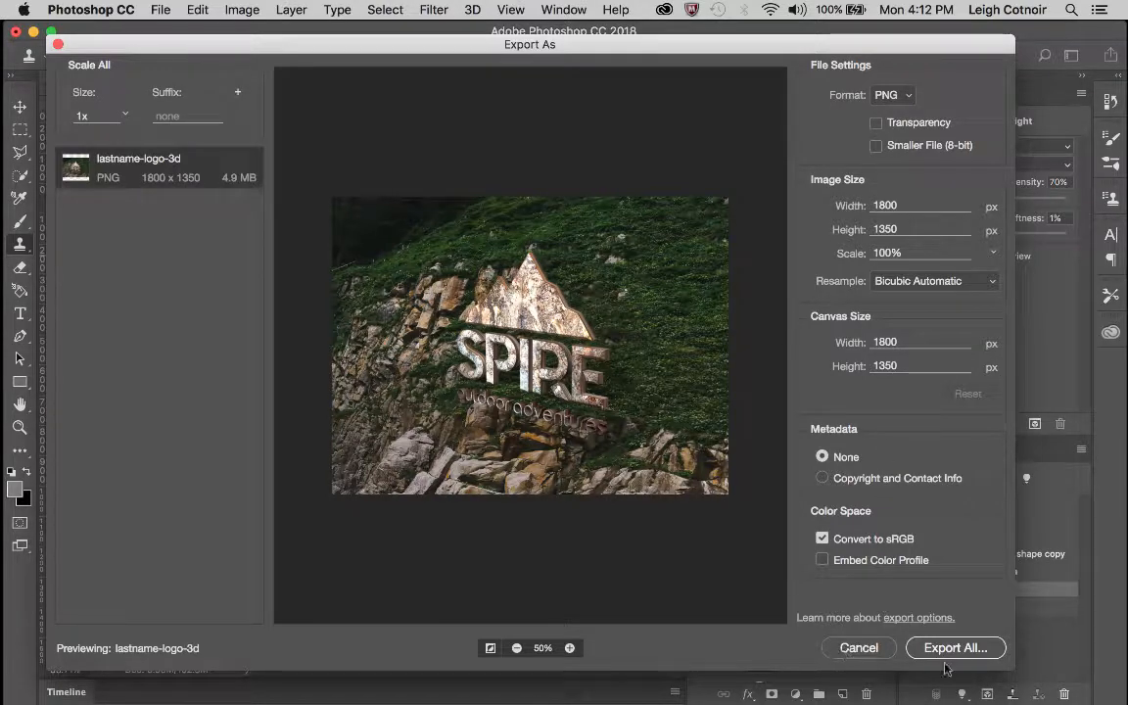
key("Escape")
Switch to Finder, preview the exported lastname-logo-3d.png in the output files folder, and return to Photoshop
mouse_move(39, 74)
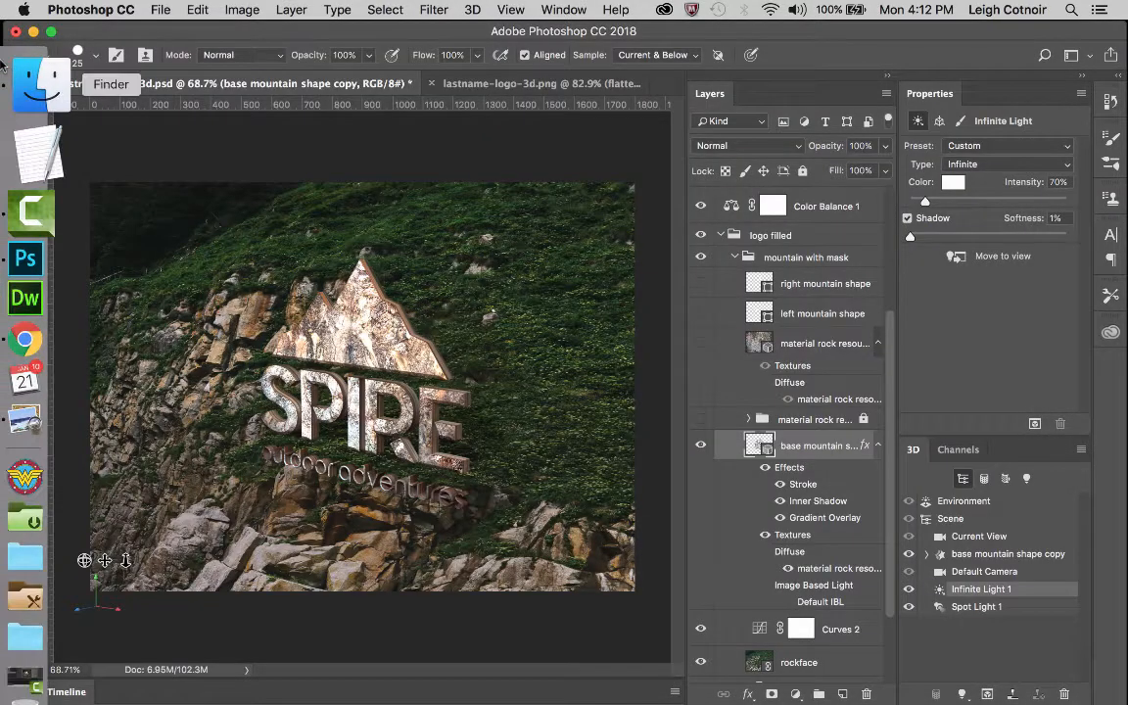
left_click(39, 73)
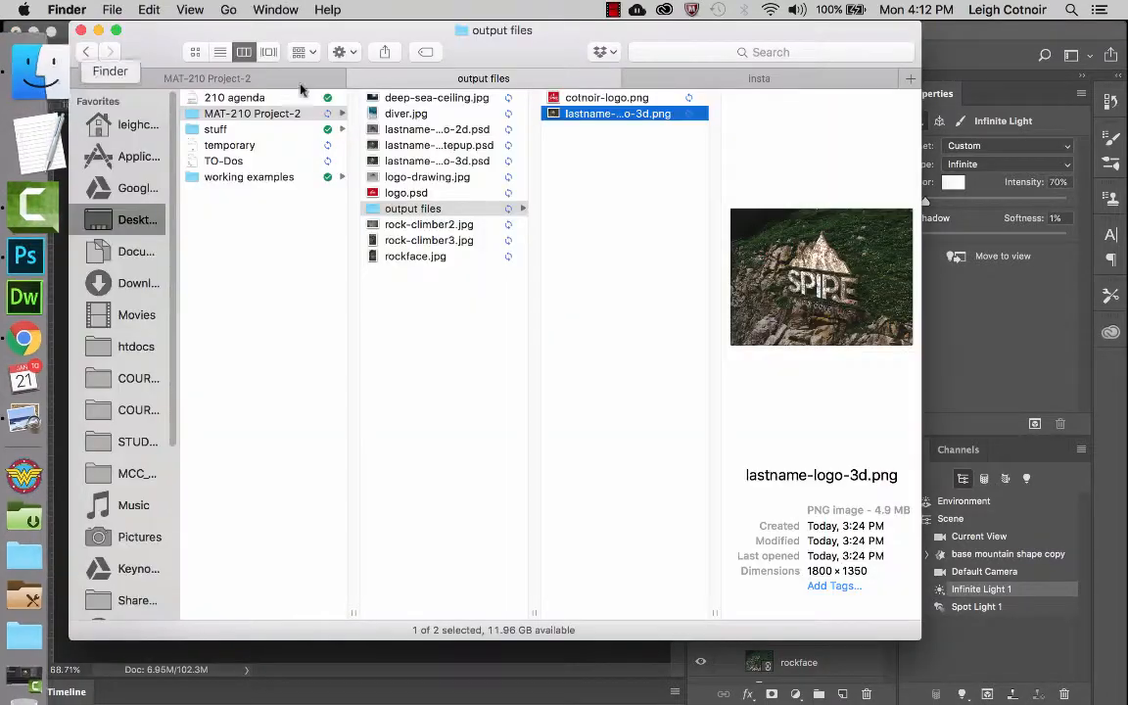
key("space")
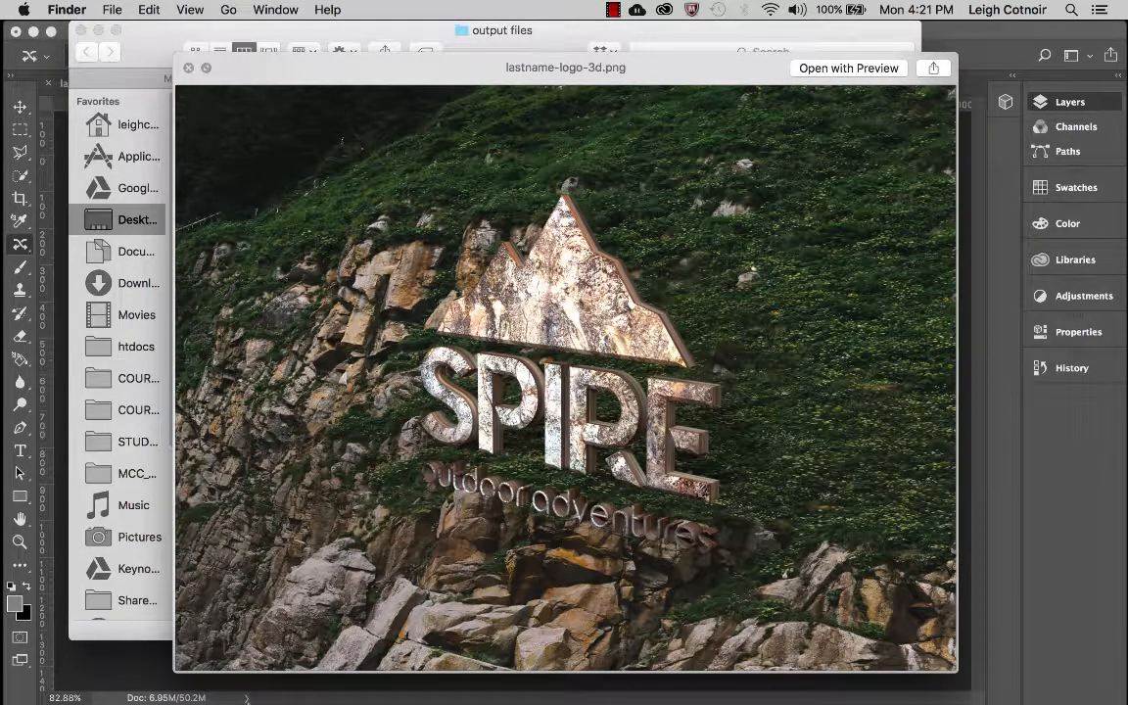
left_click(152, 681)
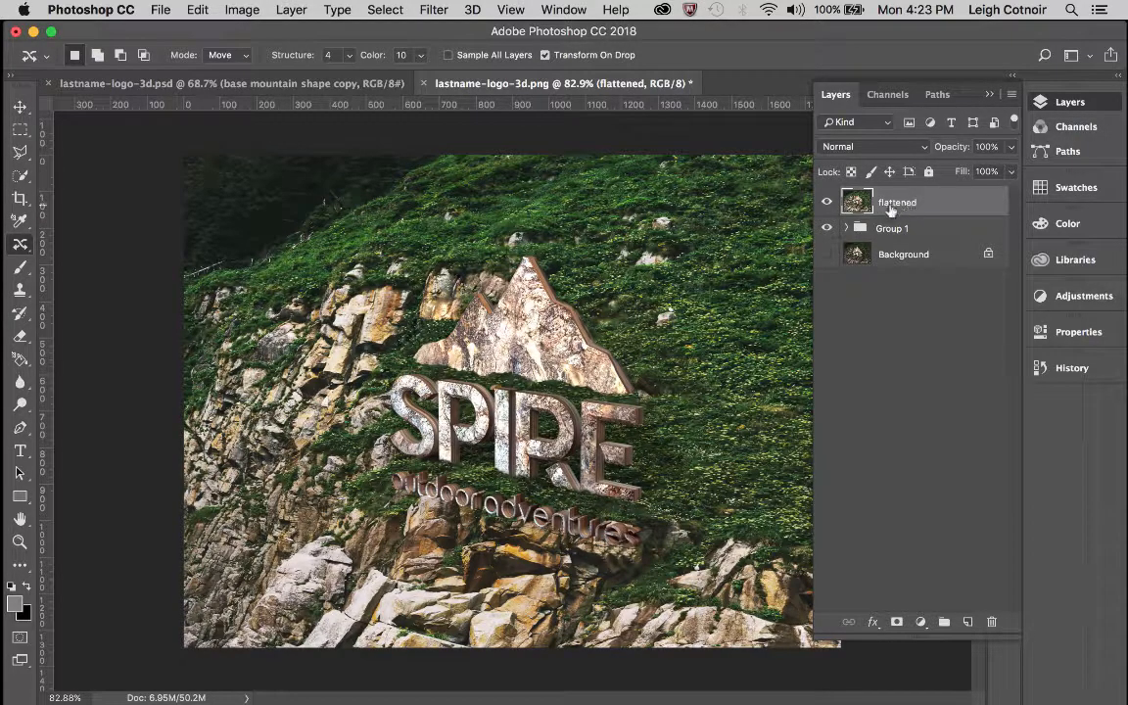
Hide the flattened layer, expand Group 1, and leave only its Background copy layer visible and selected
left_click(827, 203)
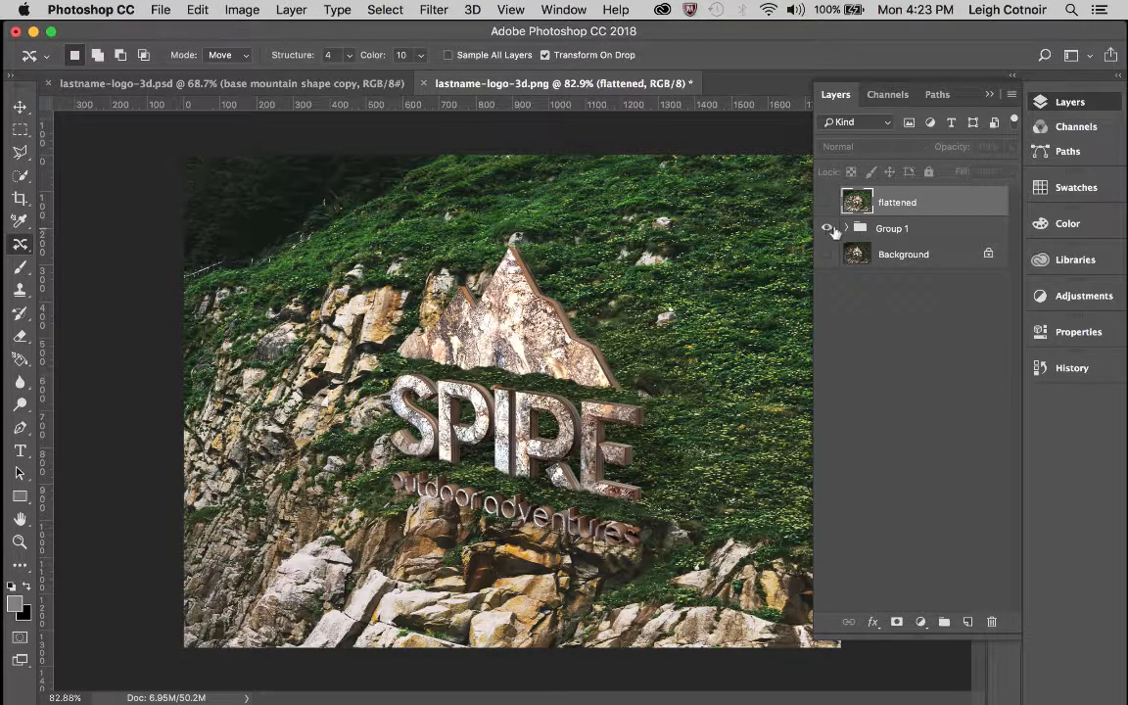
left_click(846, 228)
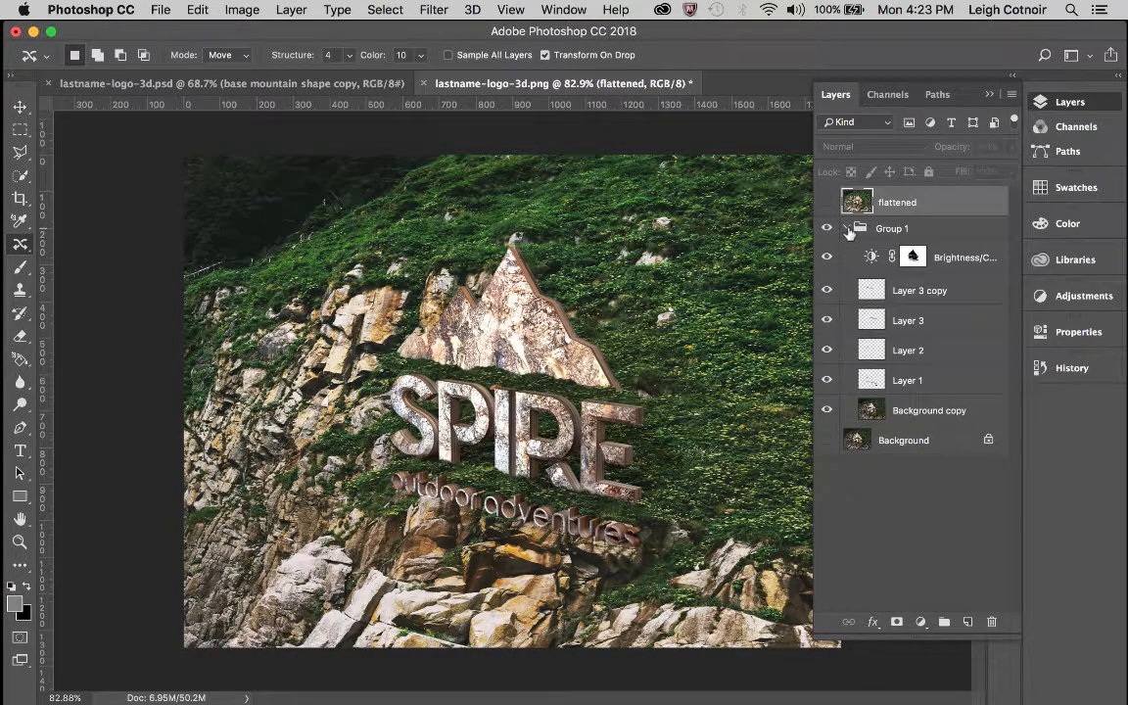
left_click(828, 440)
left_click_drag(828, 257, 828, 416)
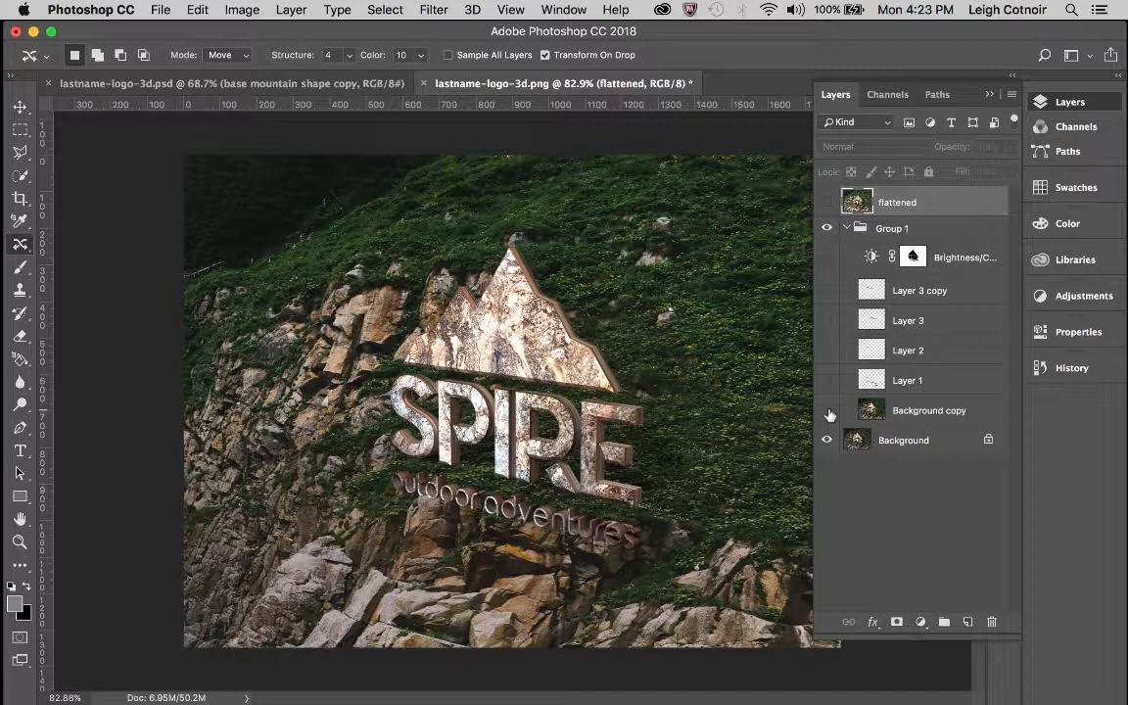
left_click(829, 413)
left_click(912, 415)
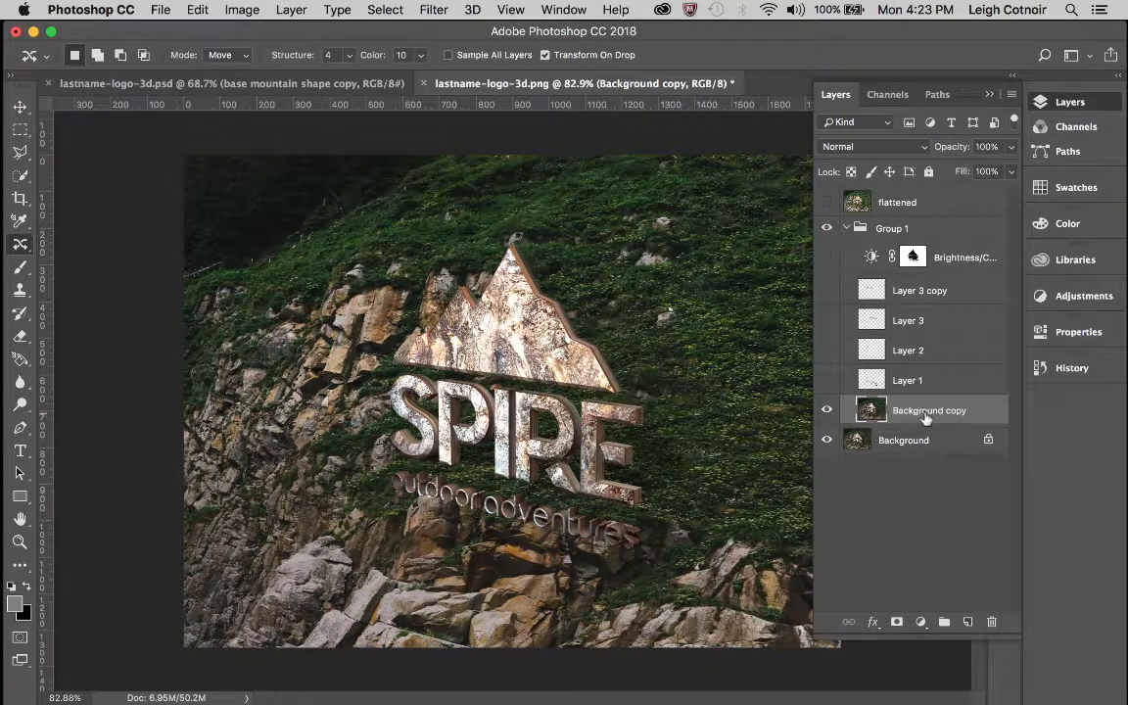
left_click(826, 440)
Show and select the Brightness/Contrast adjustment in Group 1, and inspect its mask as a red overlay with the Brush tool active
left_click(827, 259)
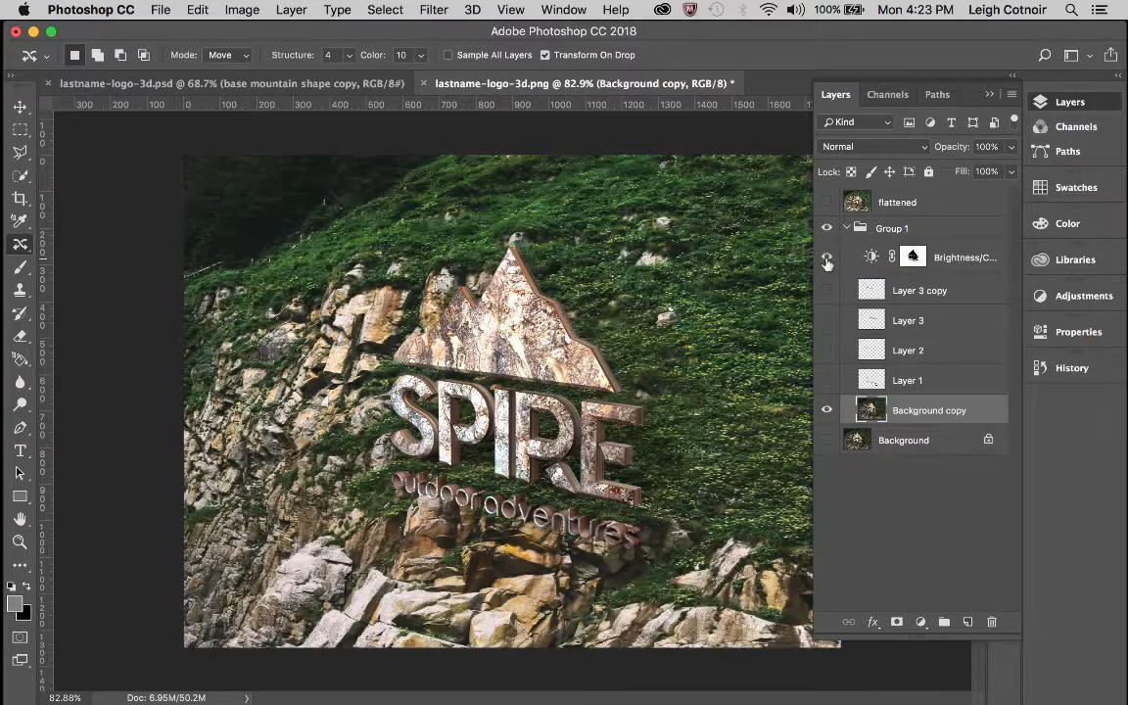
left_click(945, 259)
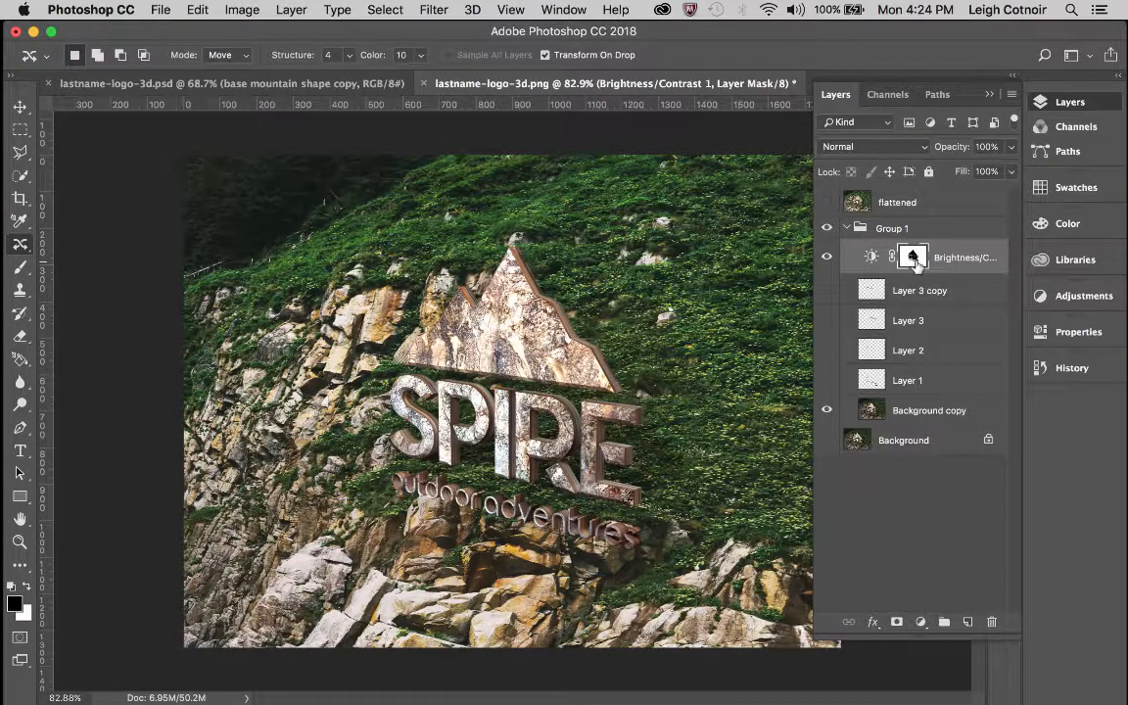
left_click(1062, 132)
left_click(822, 229)
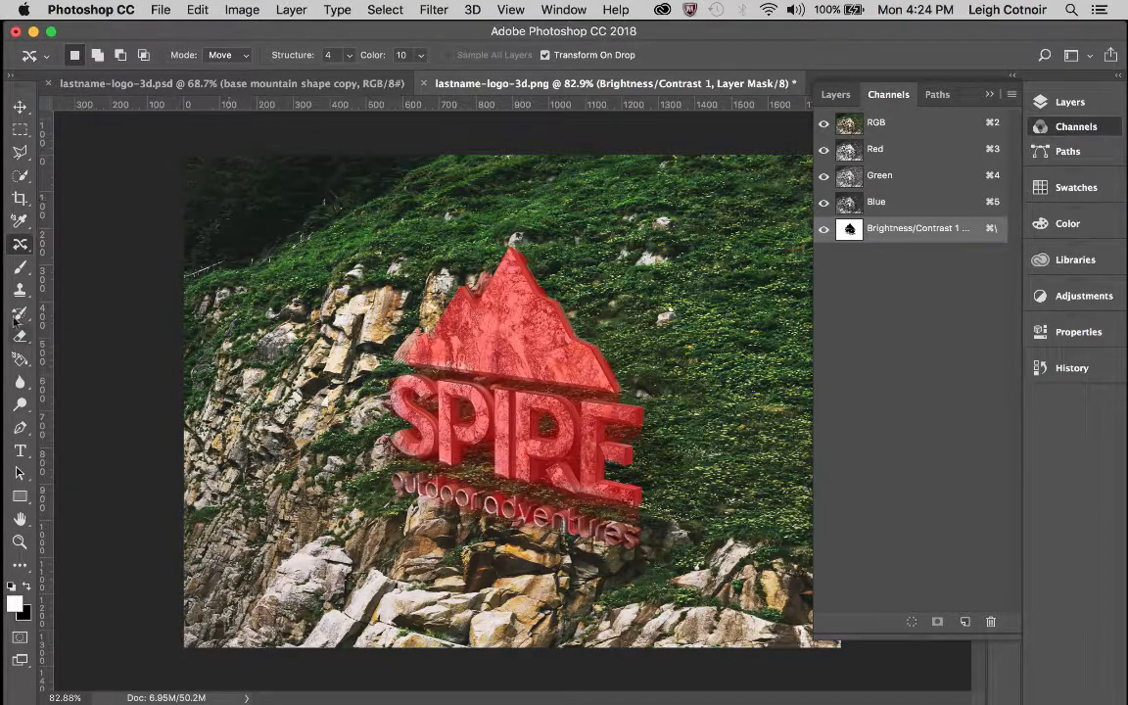
left_click(20, 266)
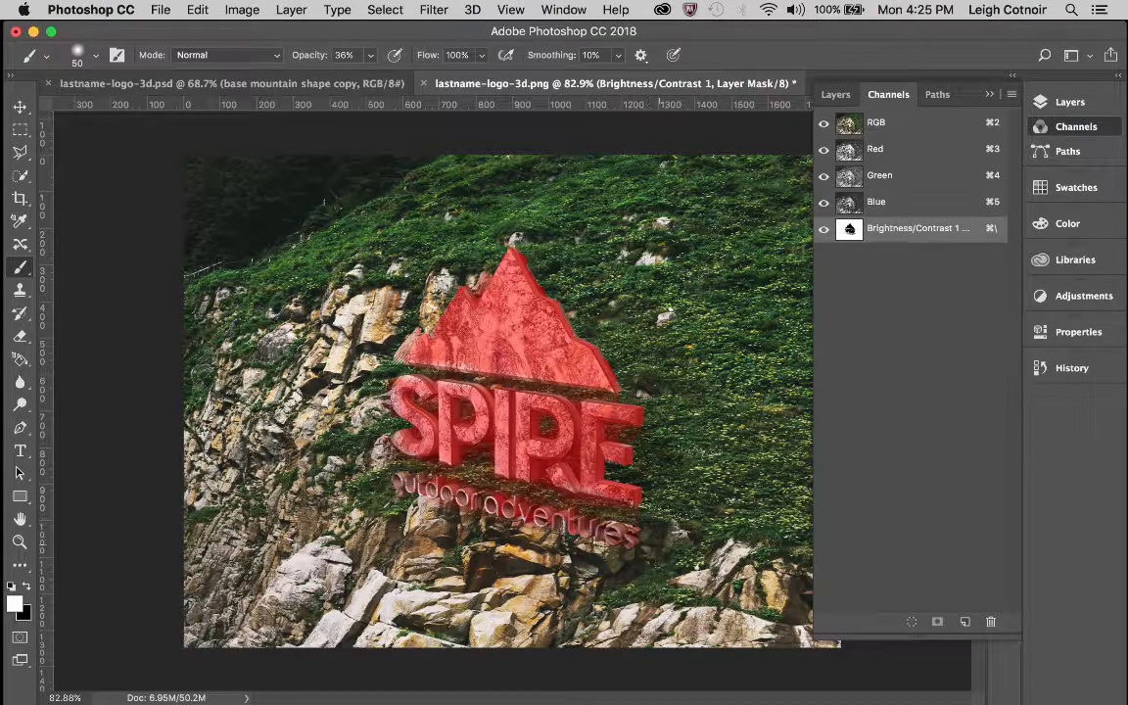
left_click(822, 229)
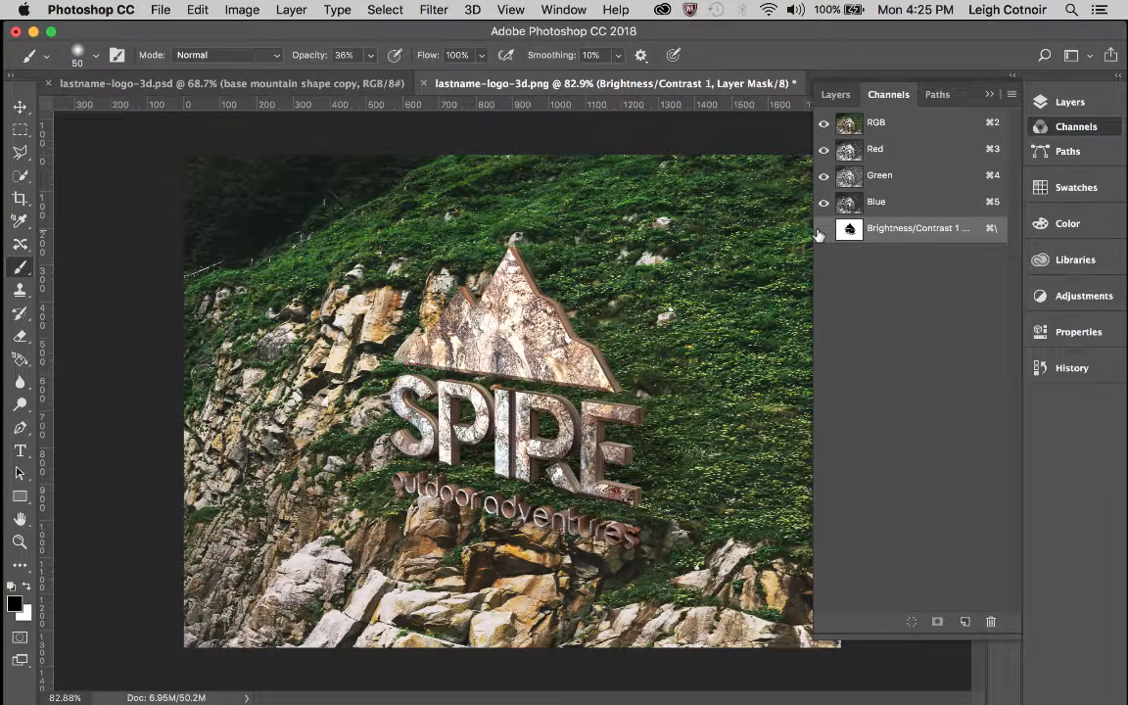
left_click(834, 95)
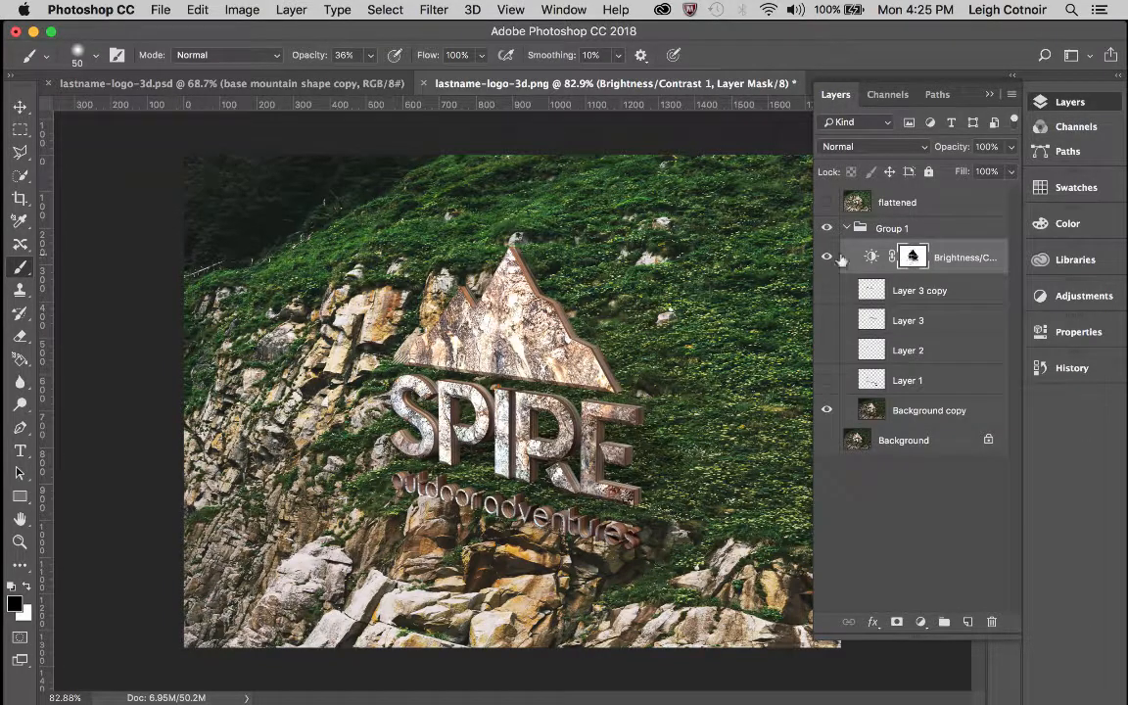
Compare the image without and with the Brightness/Contrast adjustment, and check its brightness and contrast settings
left_click(829, 258)
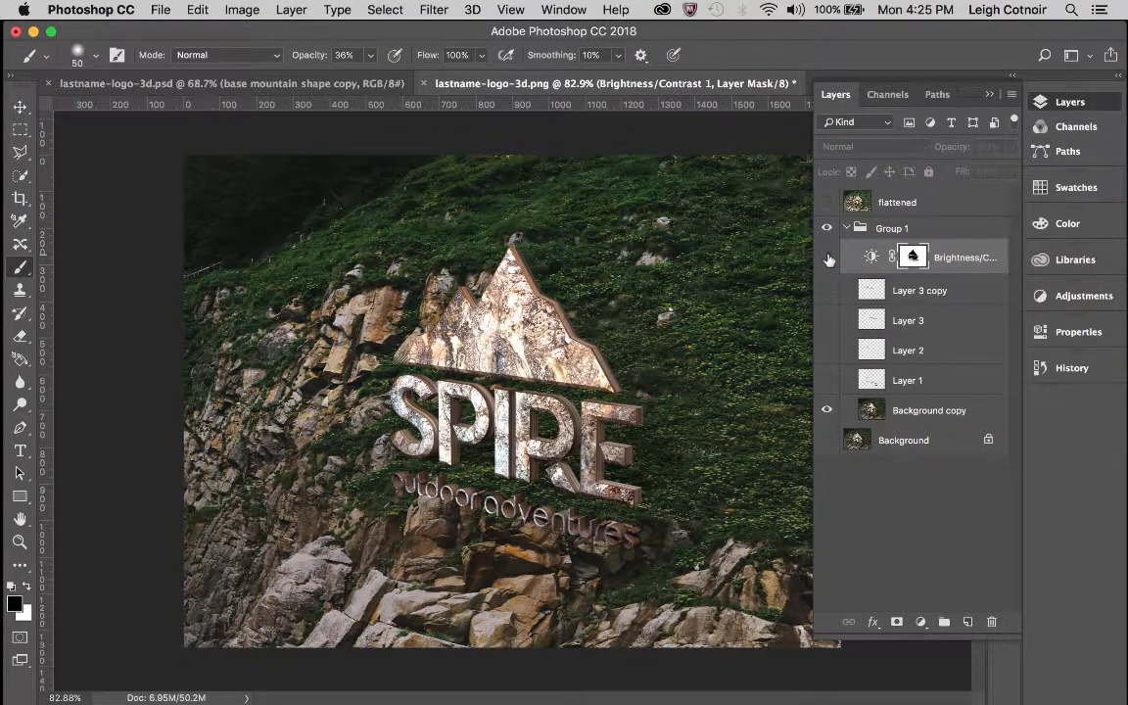
left_click(829, 258)
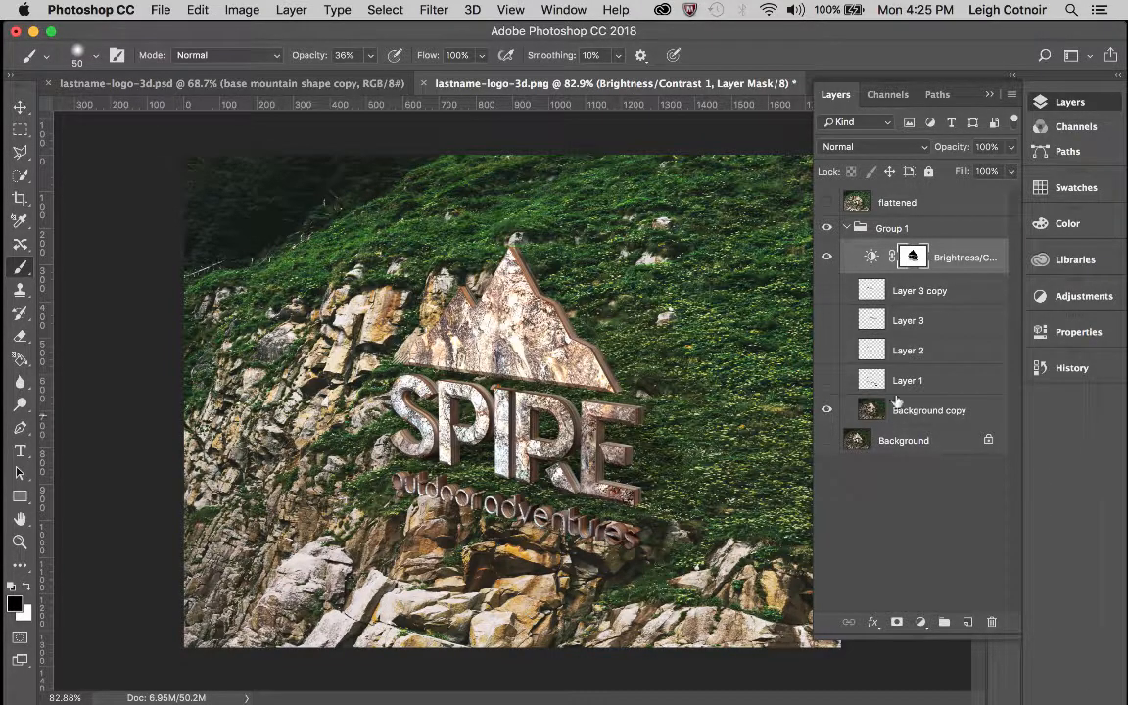
double_click(871, 257)
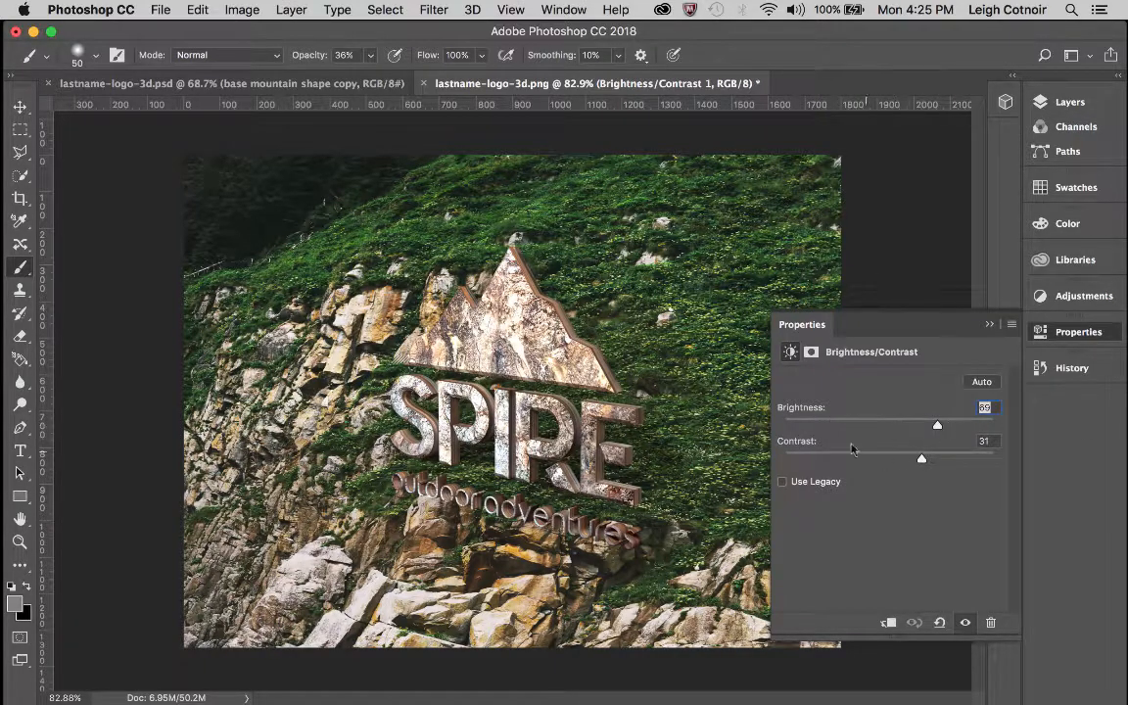
left_click(988, 325)
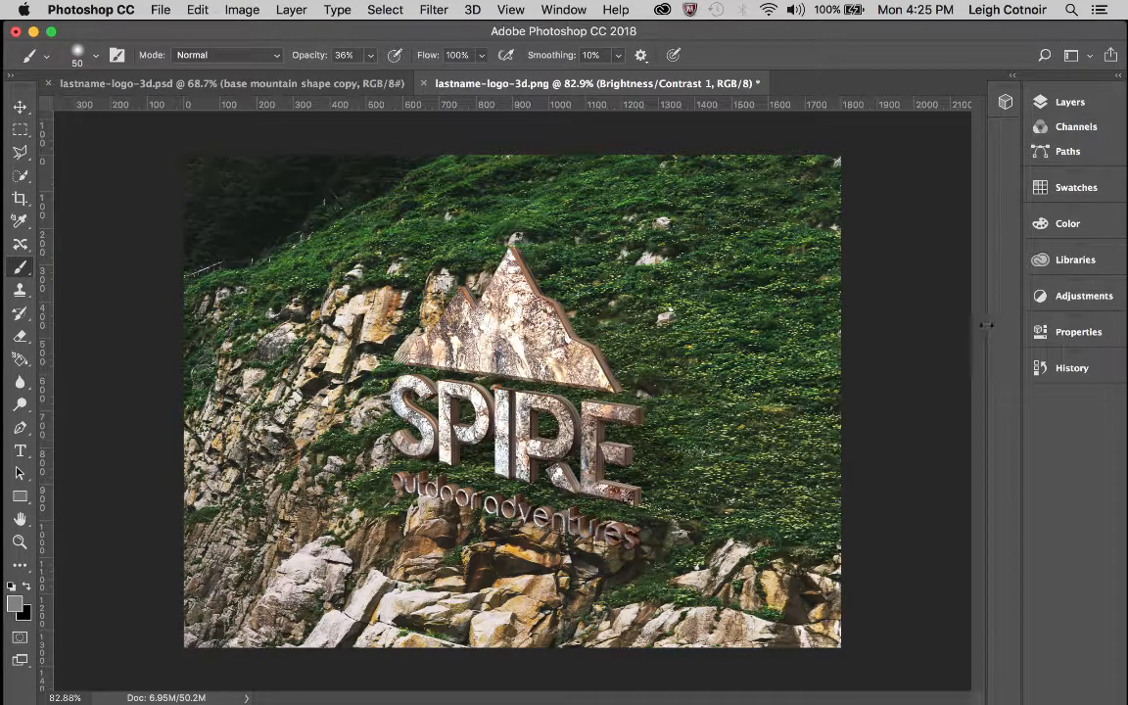
key("F7")
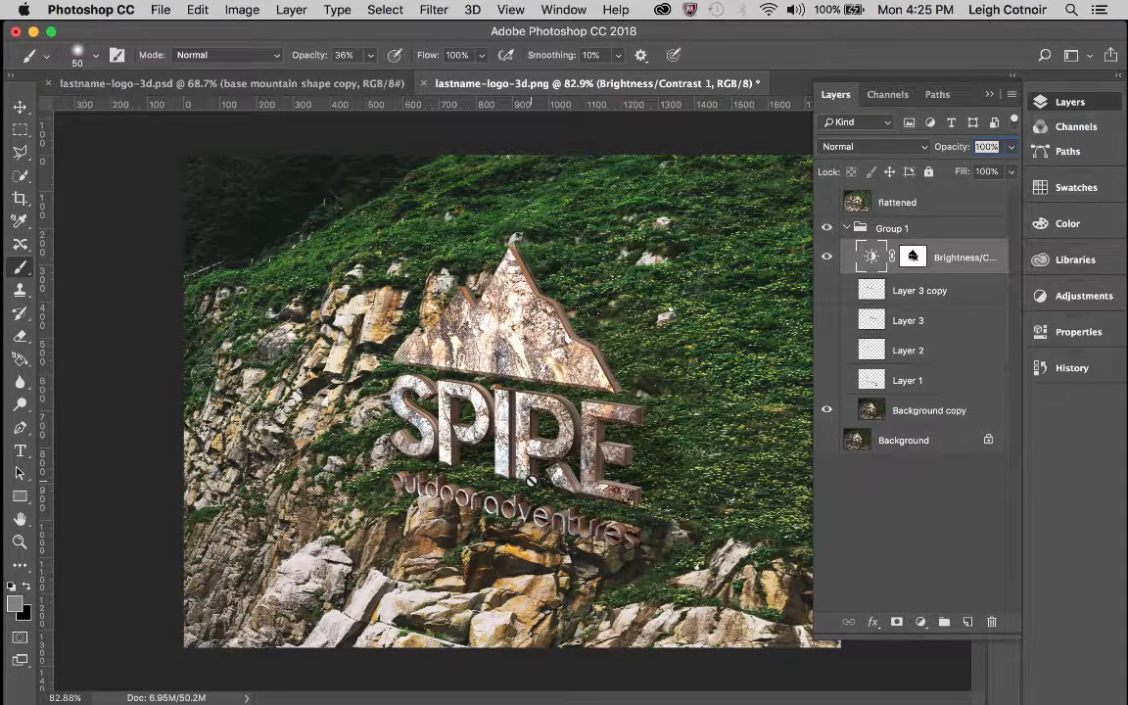
Select Layer 1 and make it visible, and briefly preview Layer 2 over the logo
left_click(828, 383)
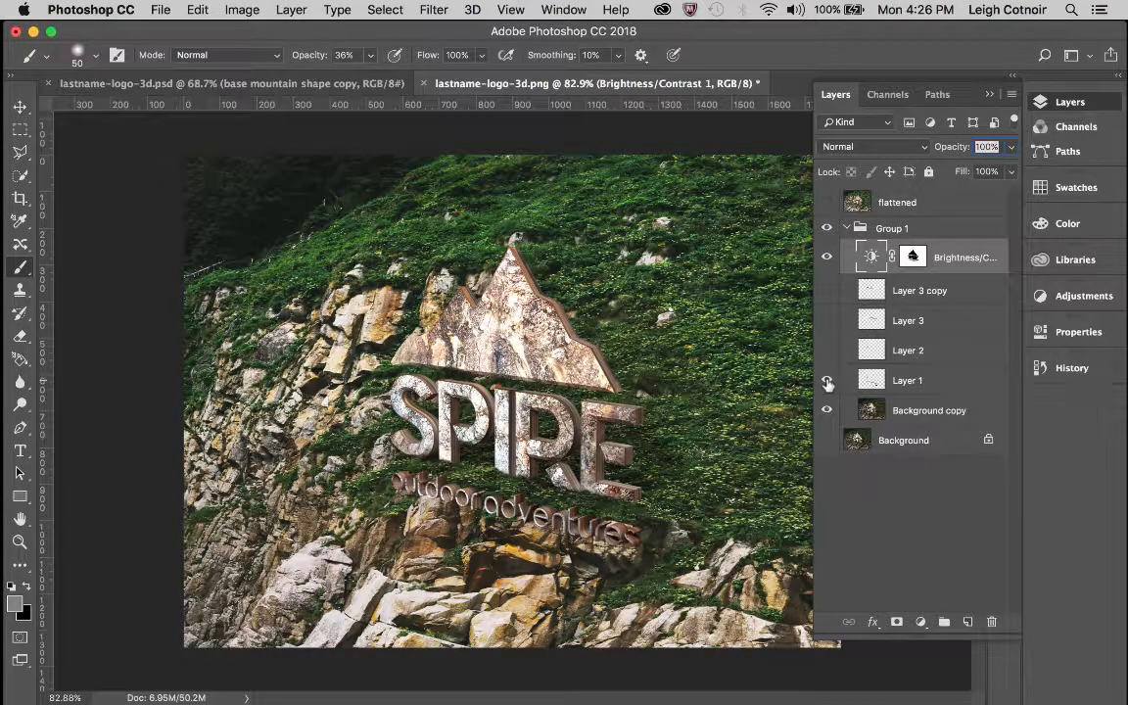
left_click(828, 383)
left_click(837, 382)
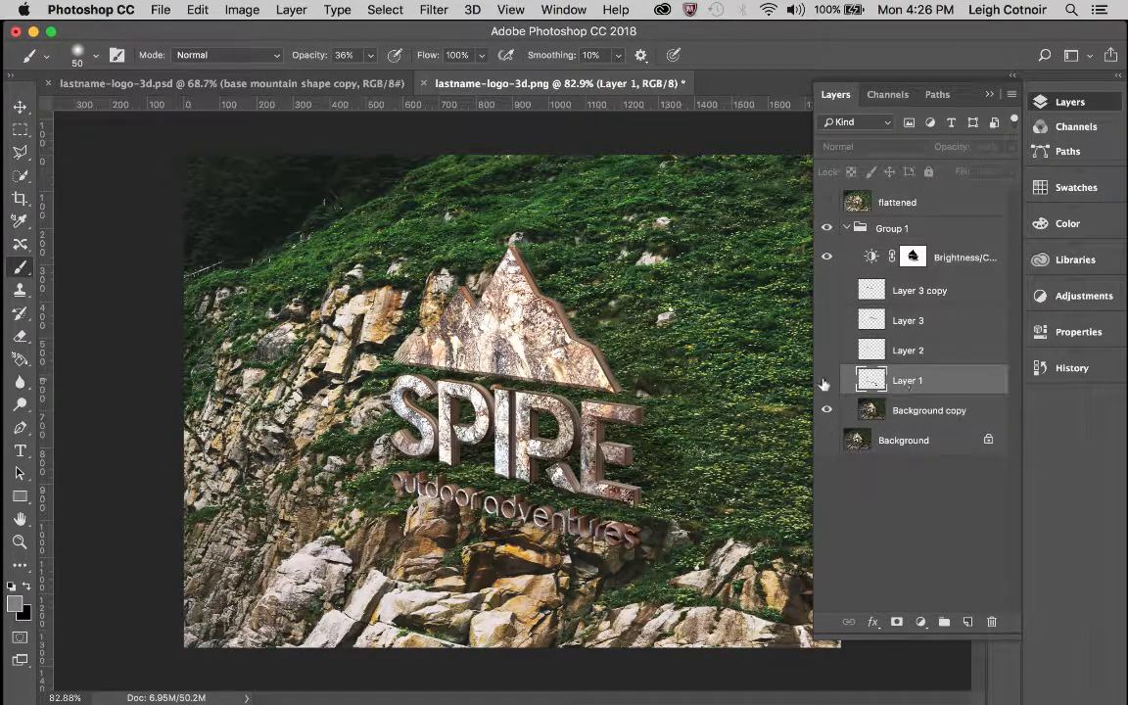
left_click(826, 384)
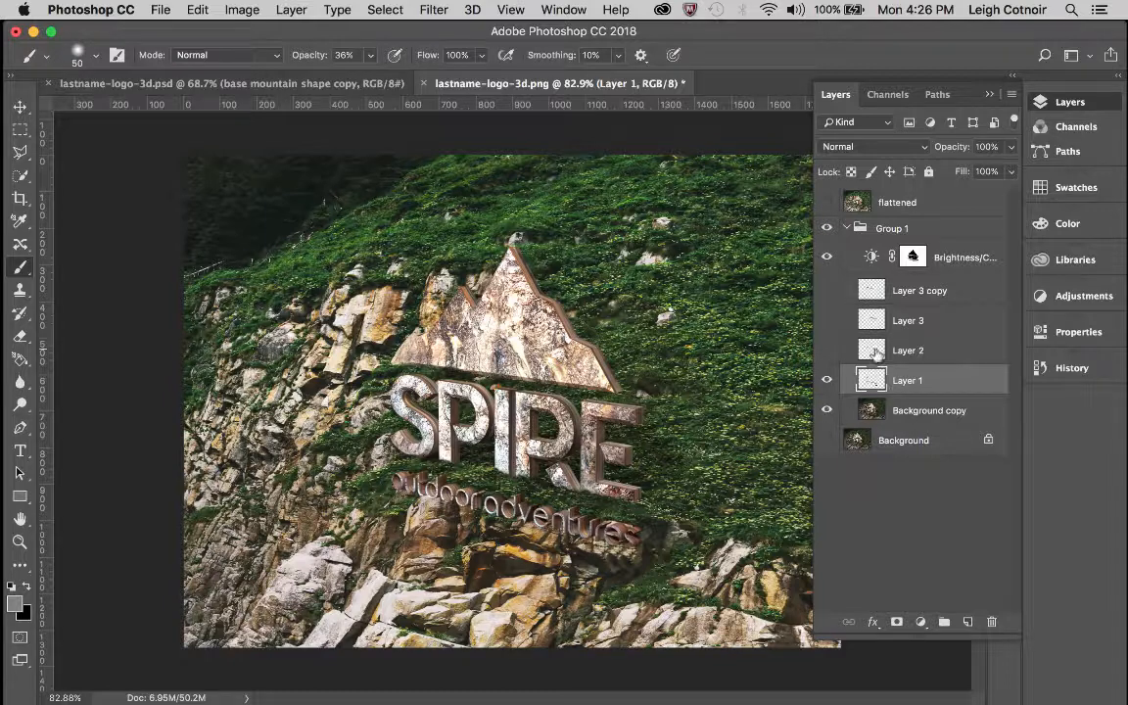
left_click(826, 352)
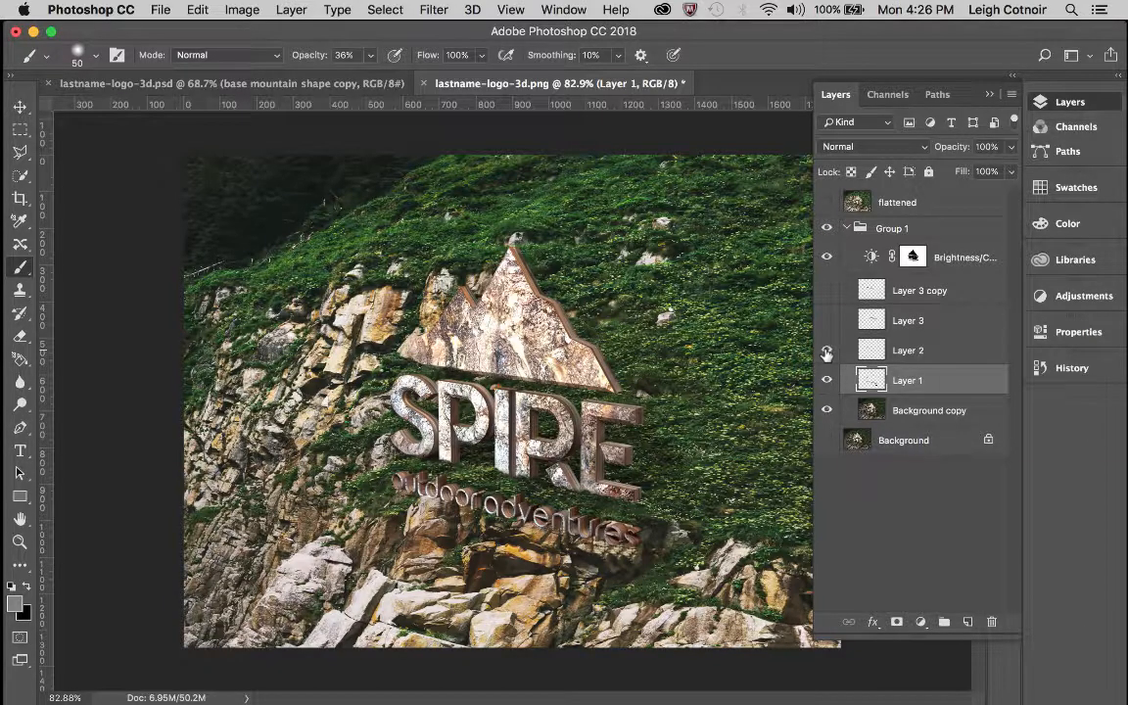
left_click(825, 353)
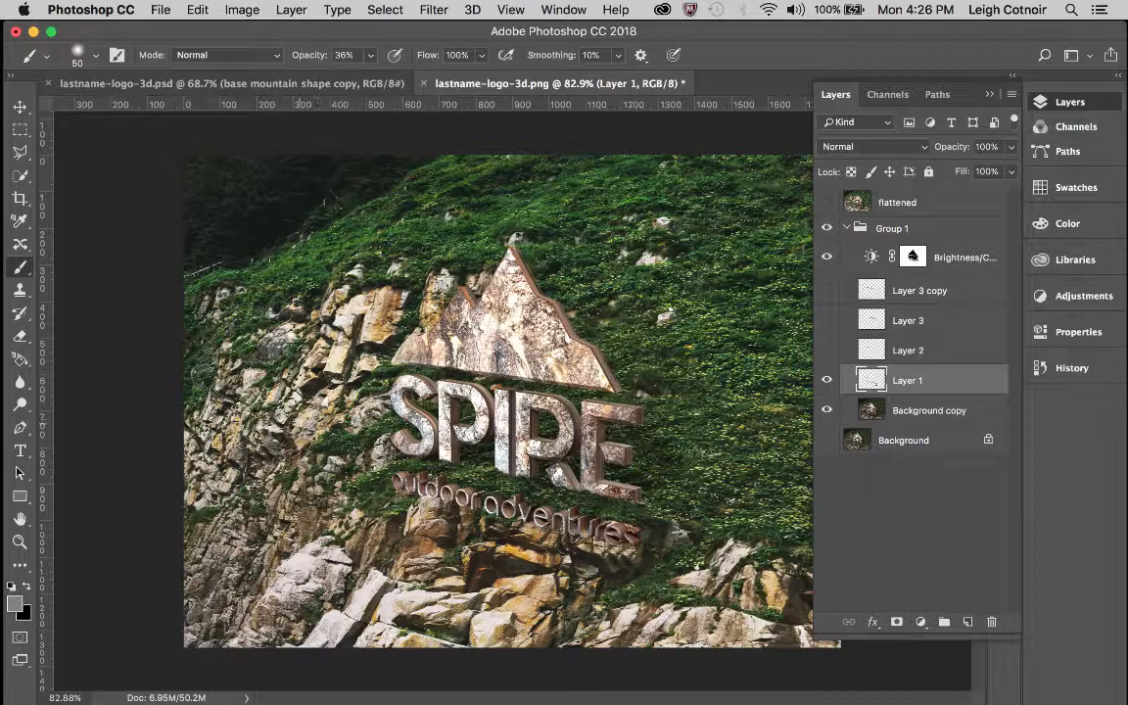
Activate the Quick Selection tool and select the Background copy layer as the source for foliage around the logo
scroll(361, 345, "up", 5)
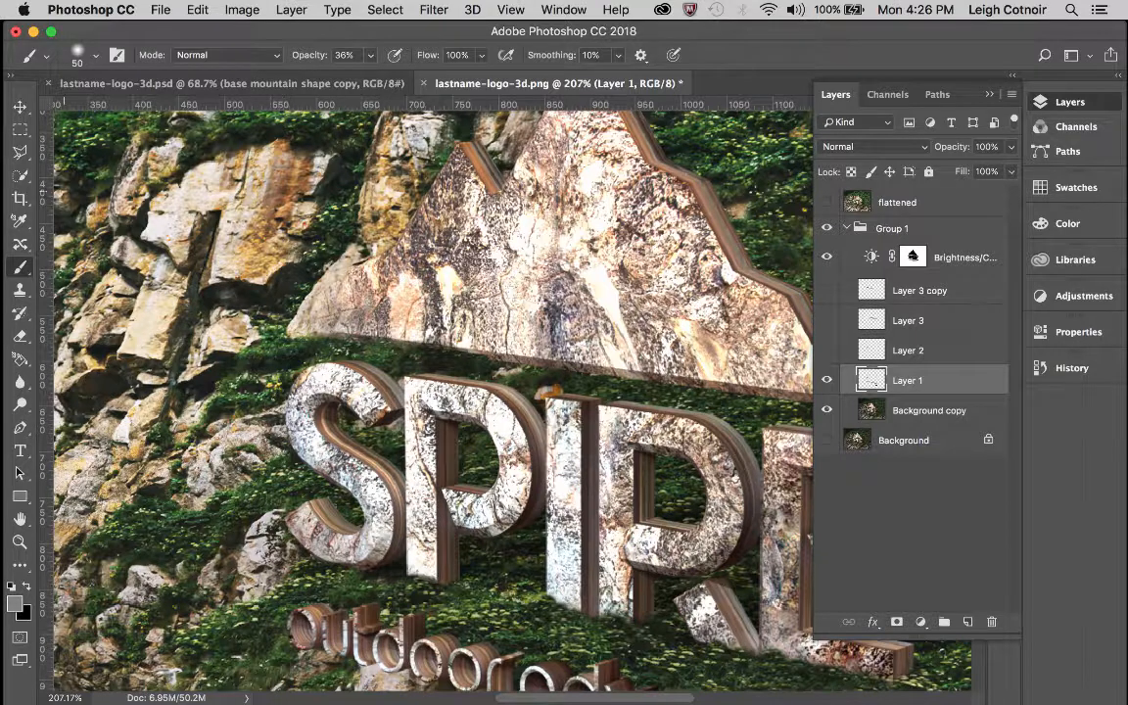
left_click(23, 176)
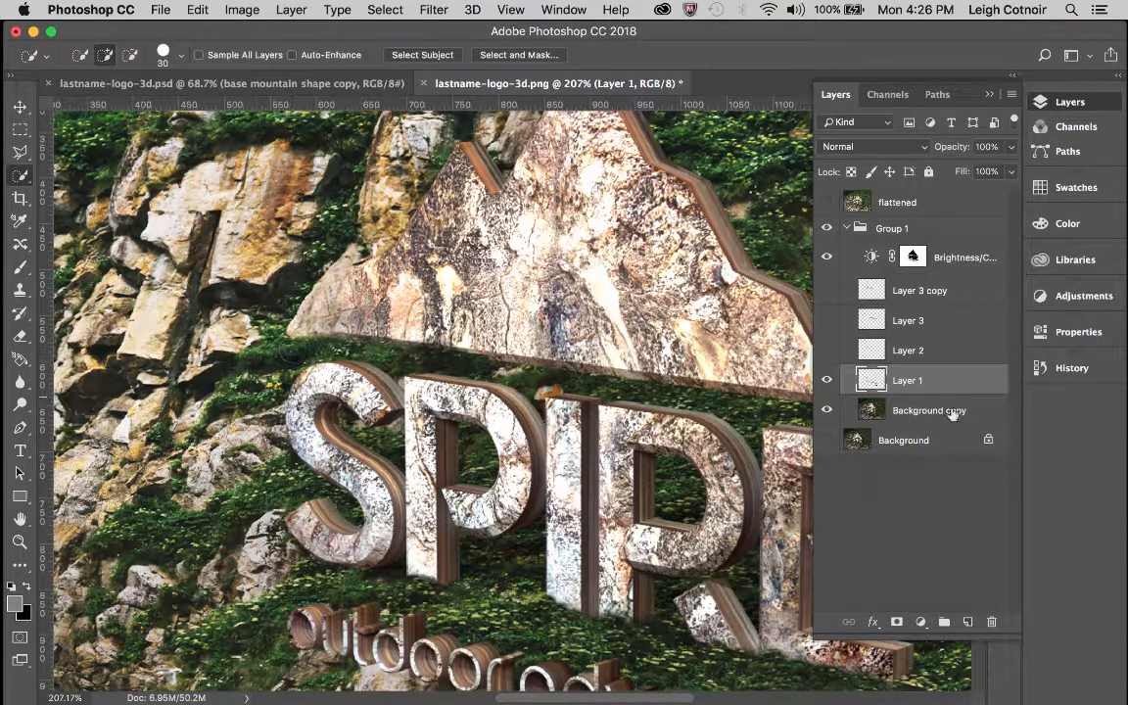
left_click(888, 416)
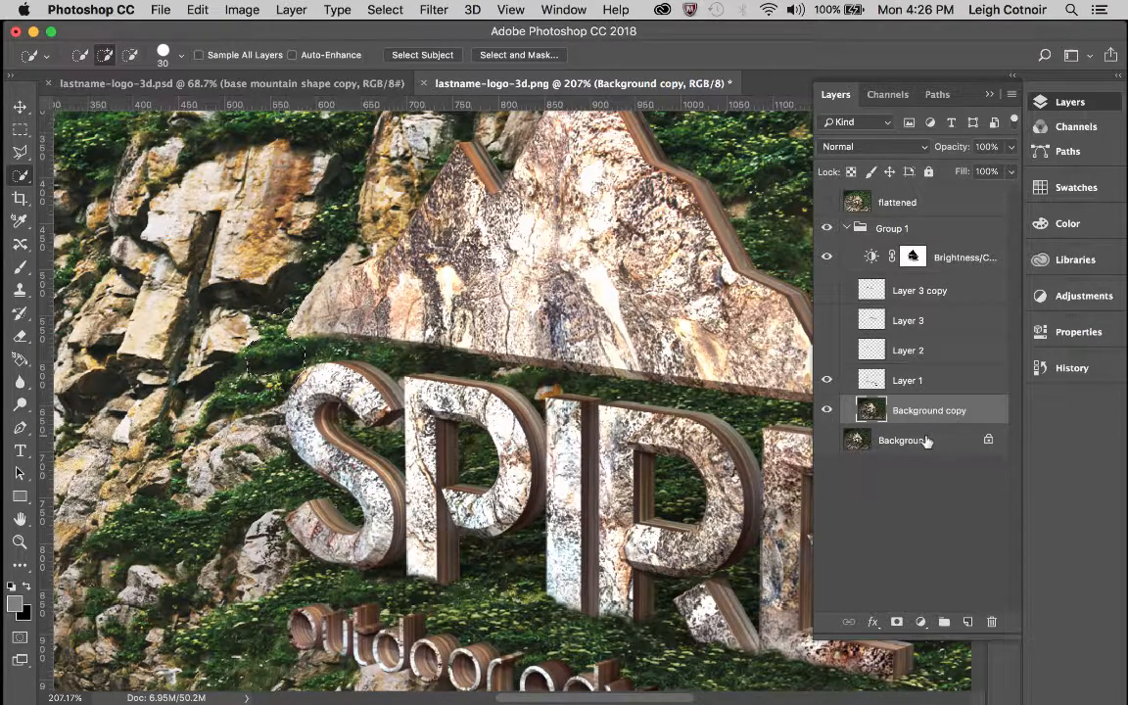
Show Layer 2, Layer 3 and Layer 3 copy over the lower edge of the logo's mountain
left_click(827, 349)
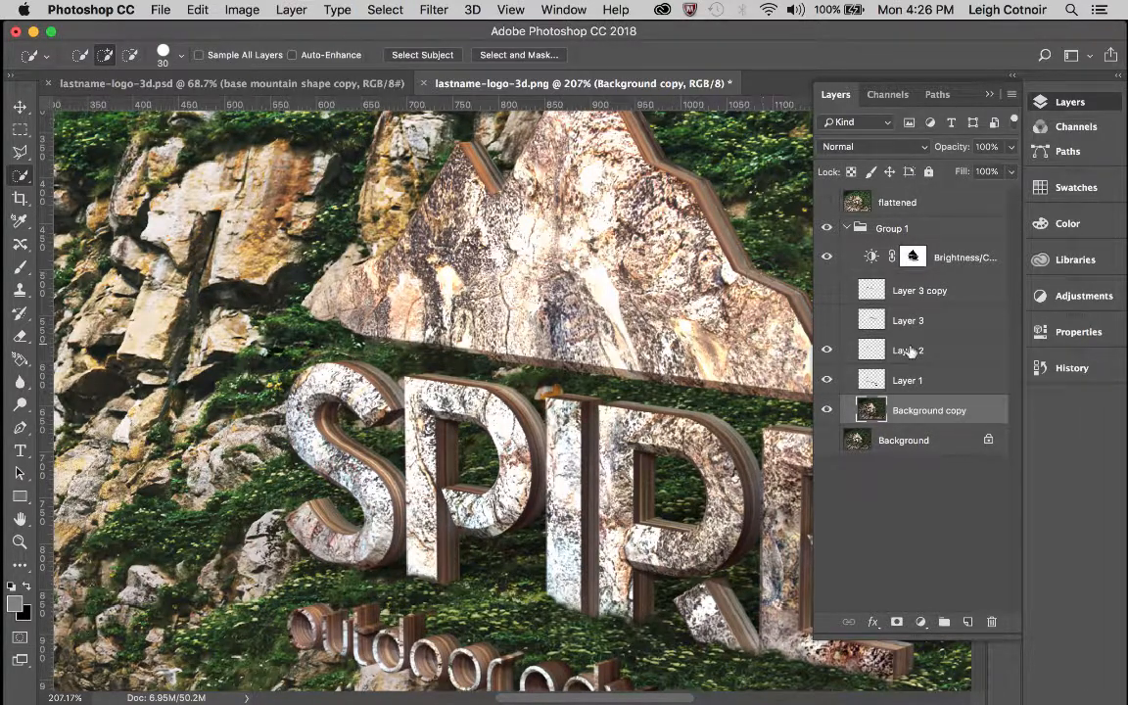
left_click(827, 320)
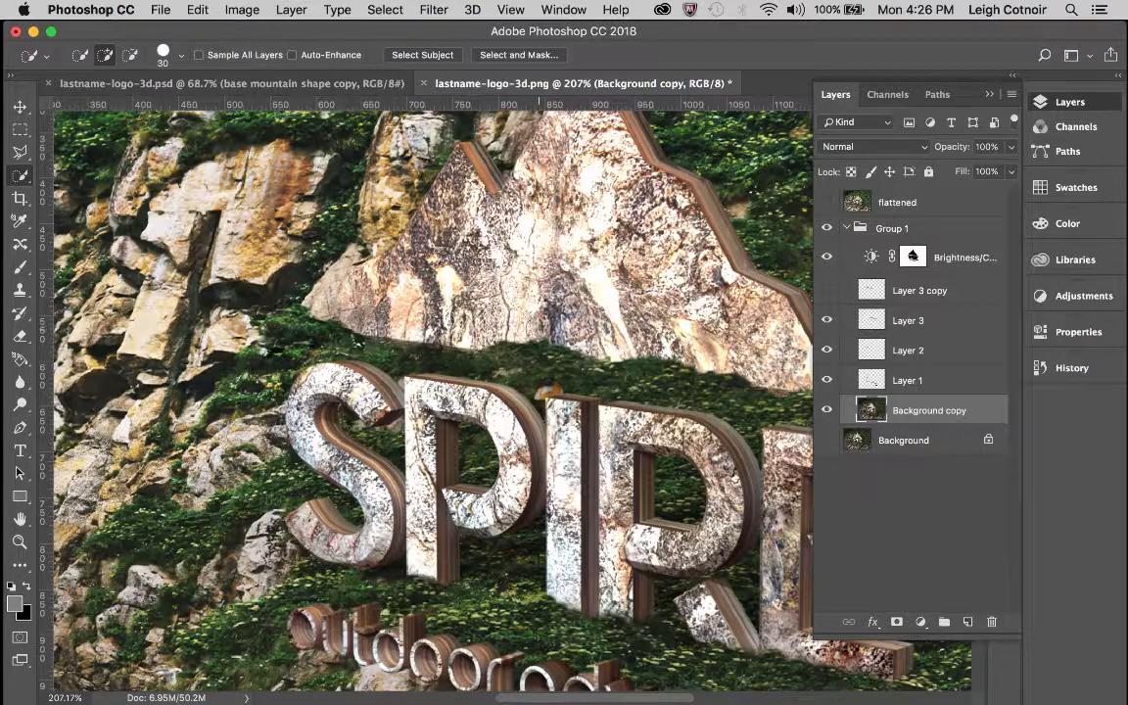
scroll(542, 562, "down", 6)
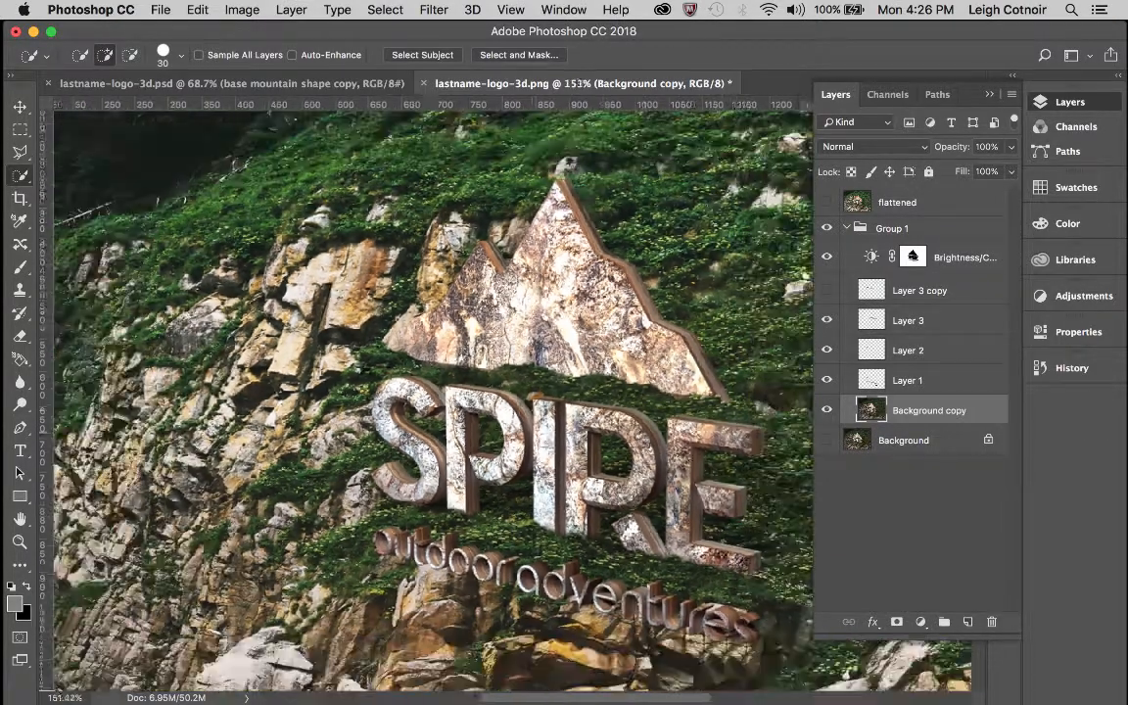
scroll(420, 345, "down", 2)
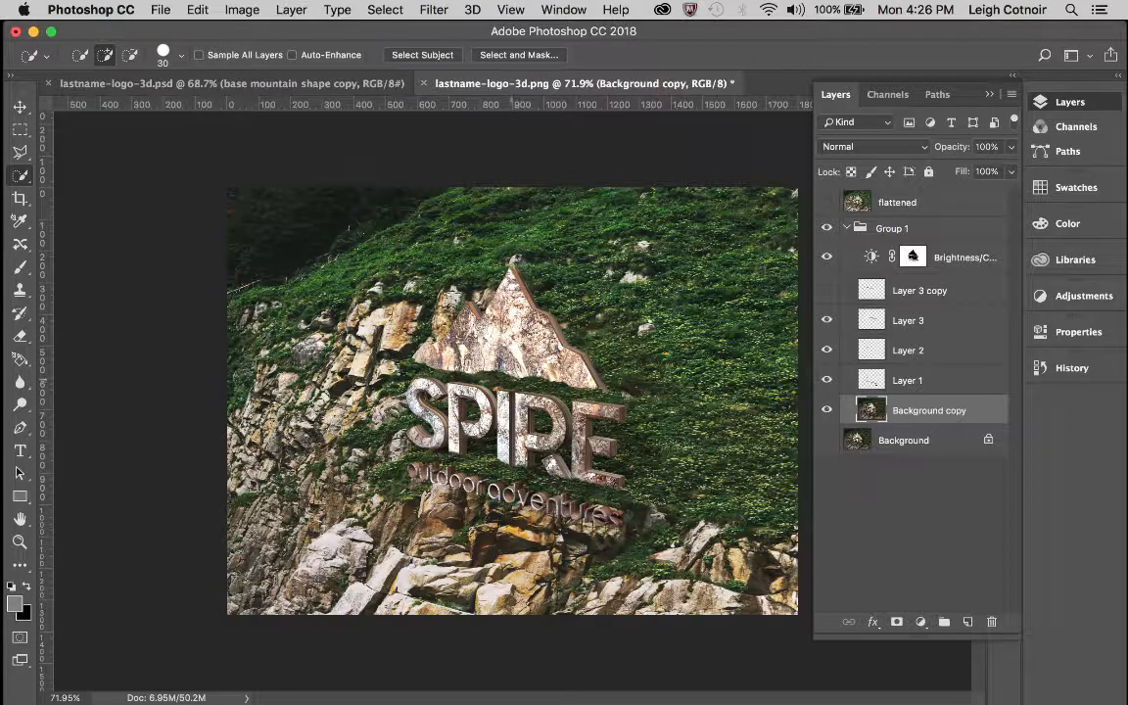
left_click(827, 291)
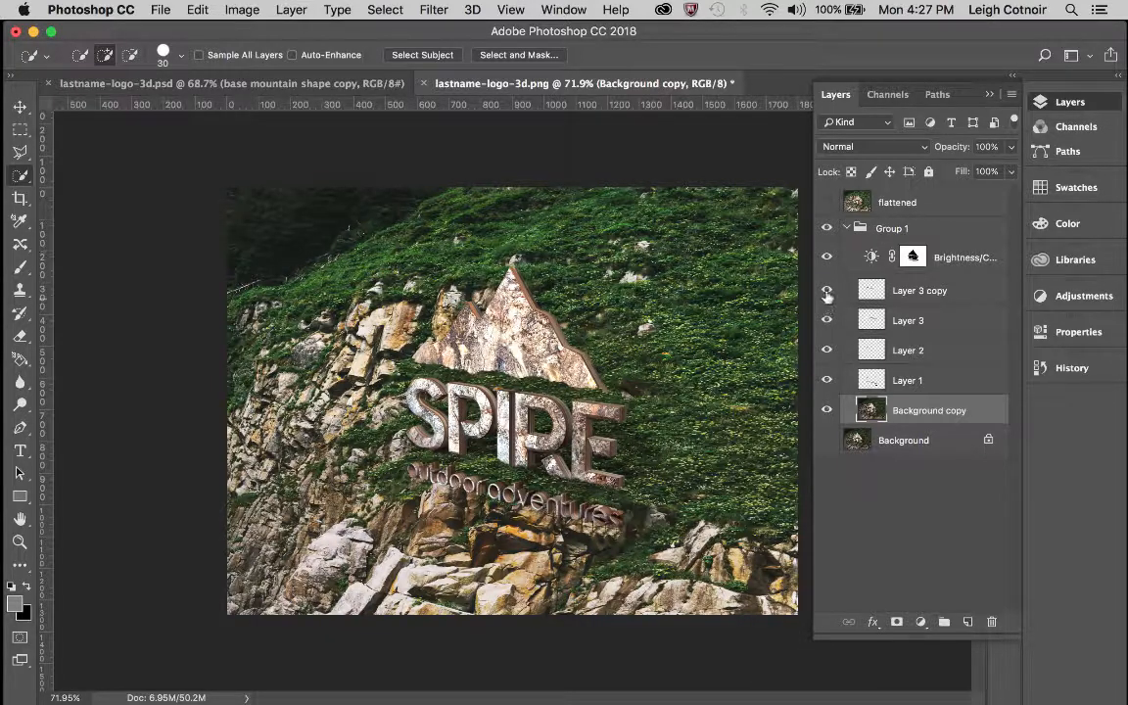
Compare the image without and with Layer 1 through Layer 3 copy, and collapse and select Group 1
left_click_drag(827, 290, 830, 385)
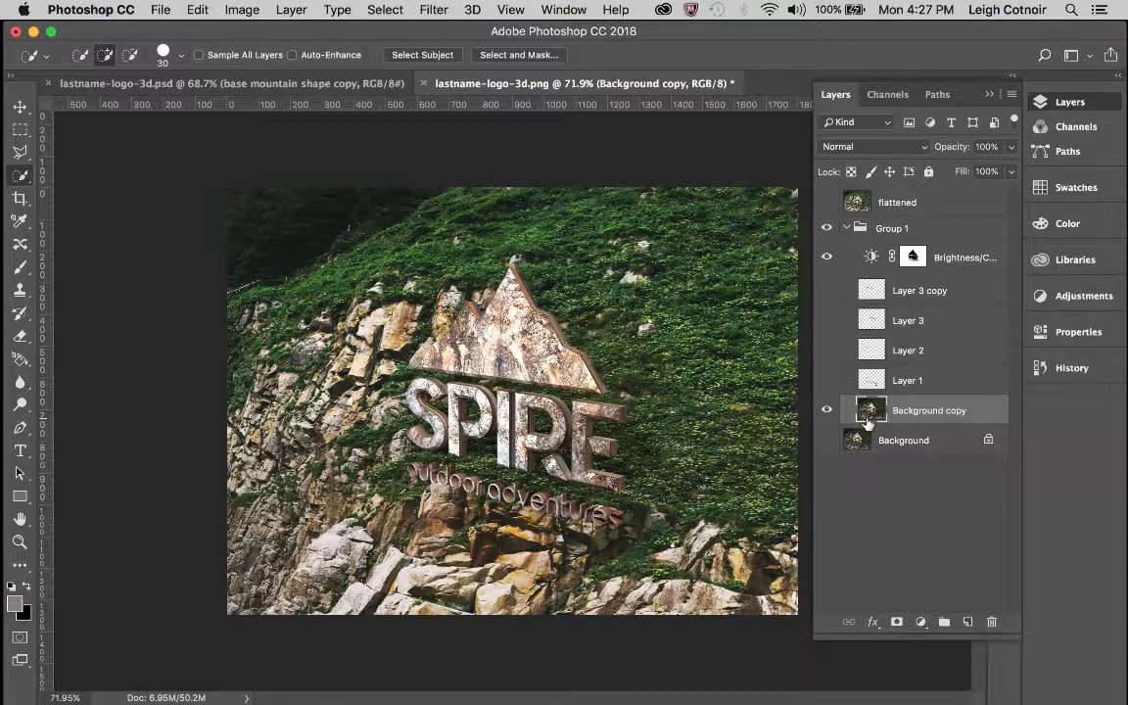
left_click_drag(826, 380, 826, 294)
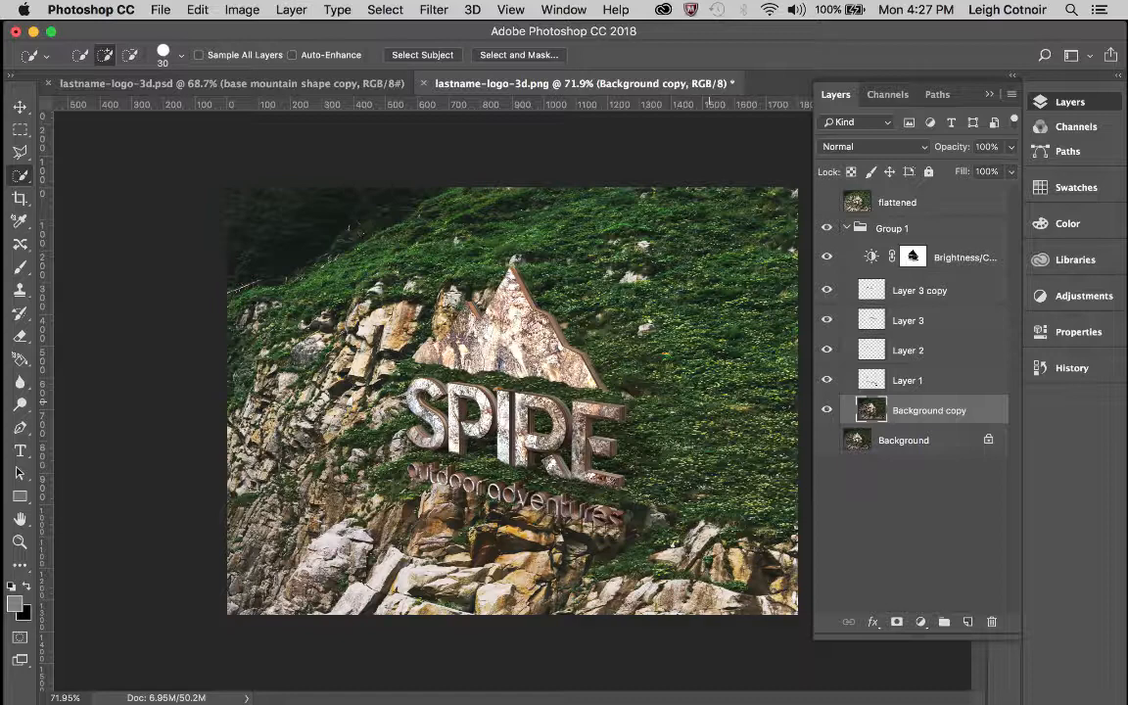
left_click(846, 228)
left_click(874, 233)
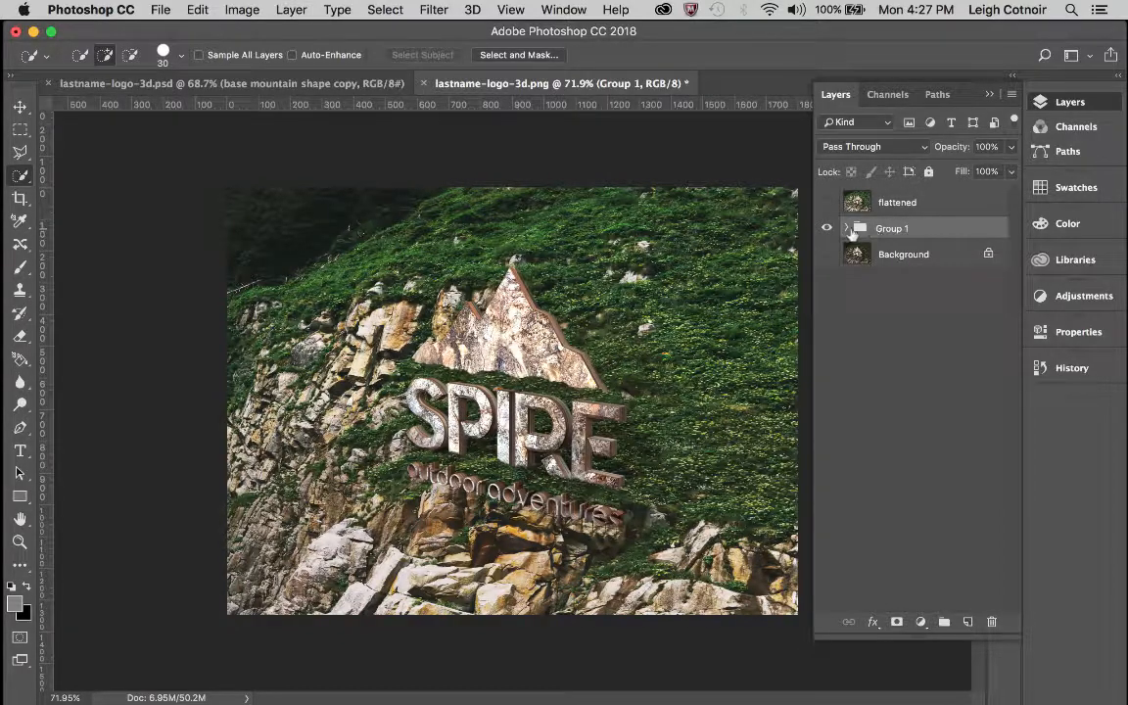
Check the layers inside Group 1, hide the group, and show the flattened layer instead
left_click(844, 228)
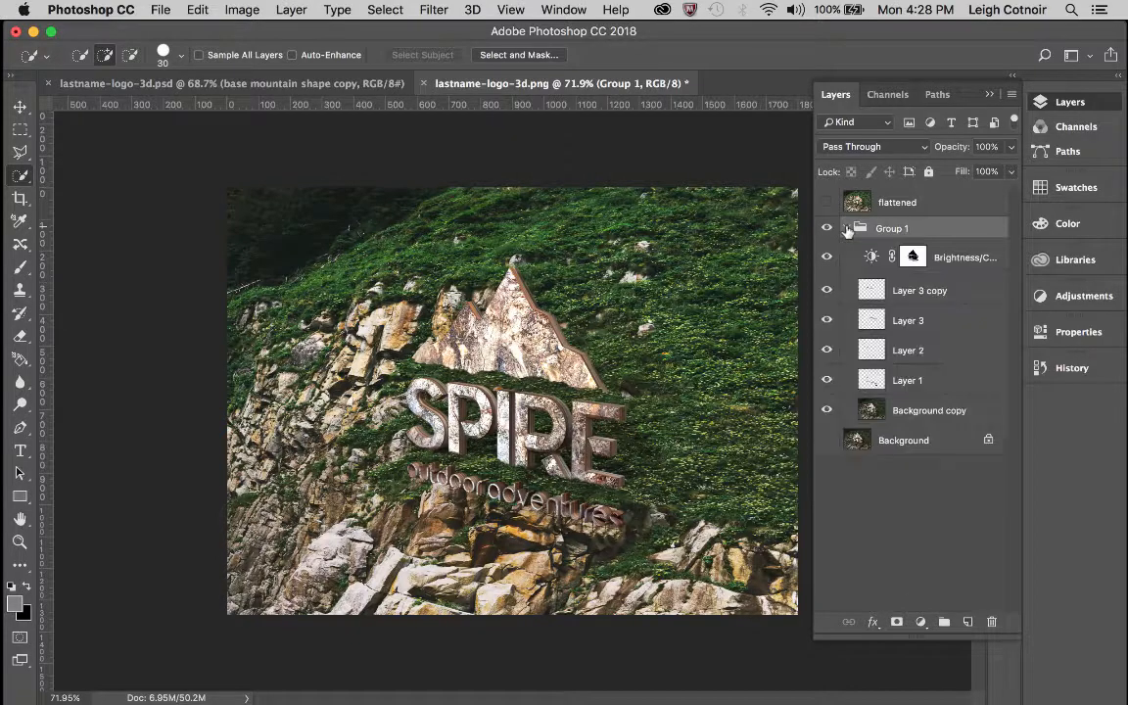
left_click(847, 229)
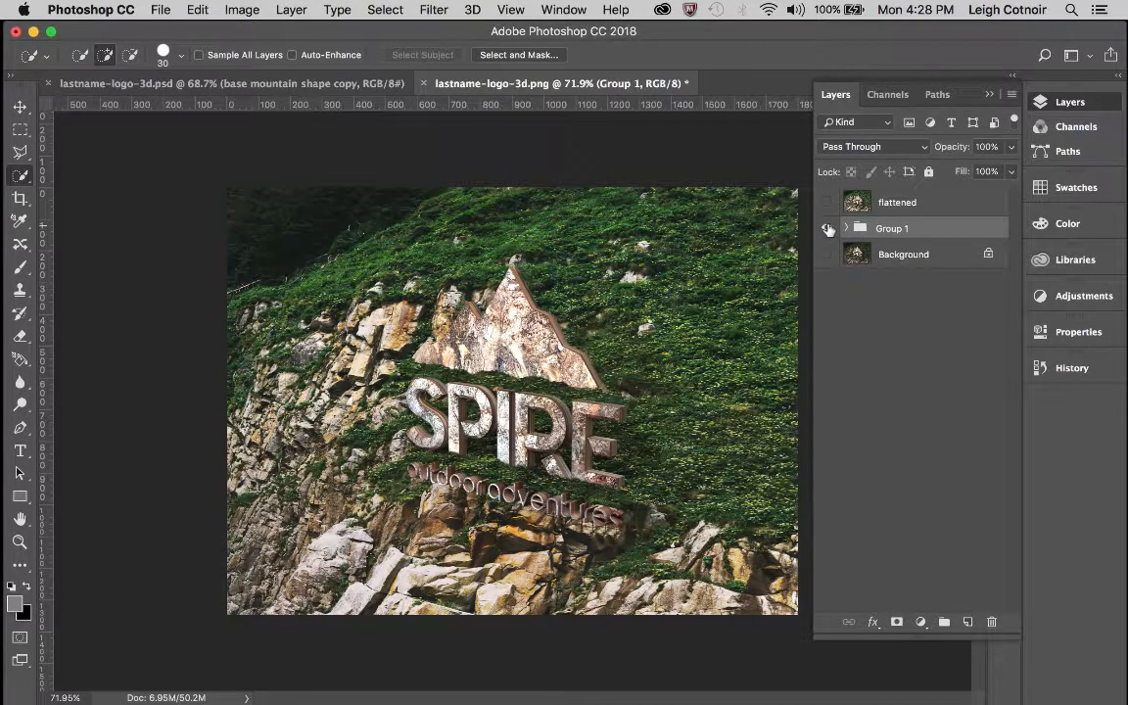
left_click(827, 228)
left_click(828, 203)
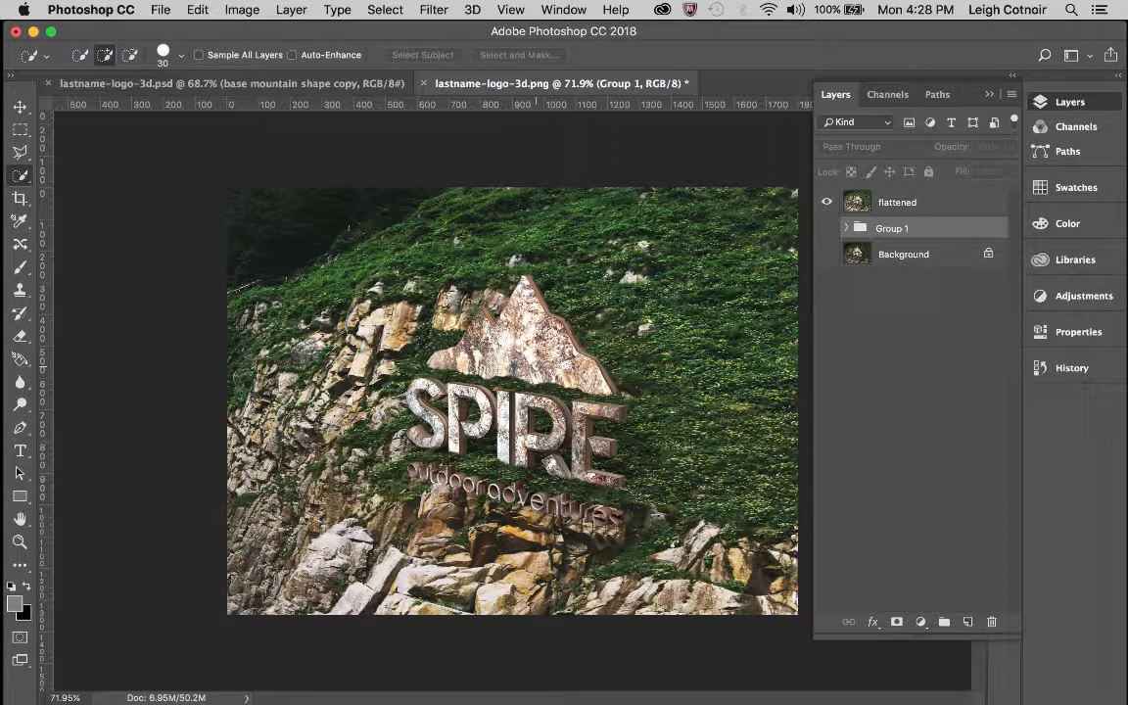
Activate the Content-Aware Move tool and check the related healing tools, keeping Content-Aware Move selected
left_click(21, 245)
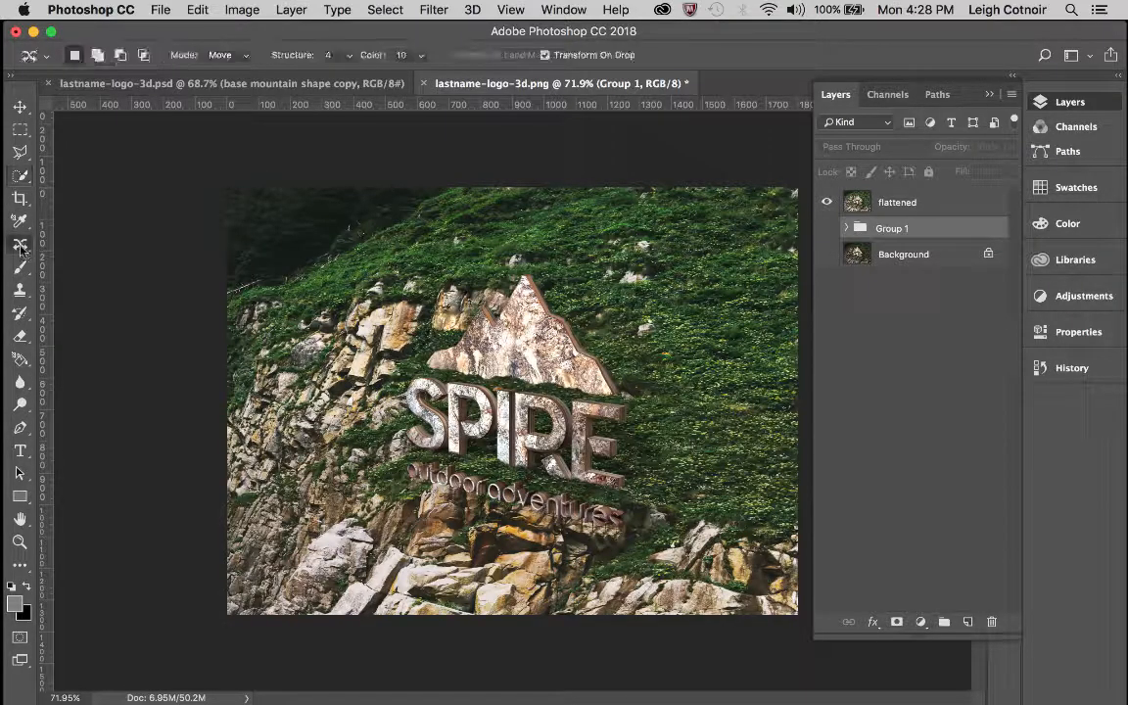
left_click(21, 246)
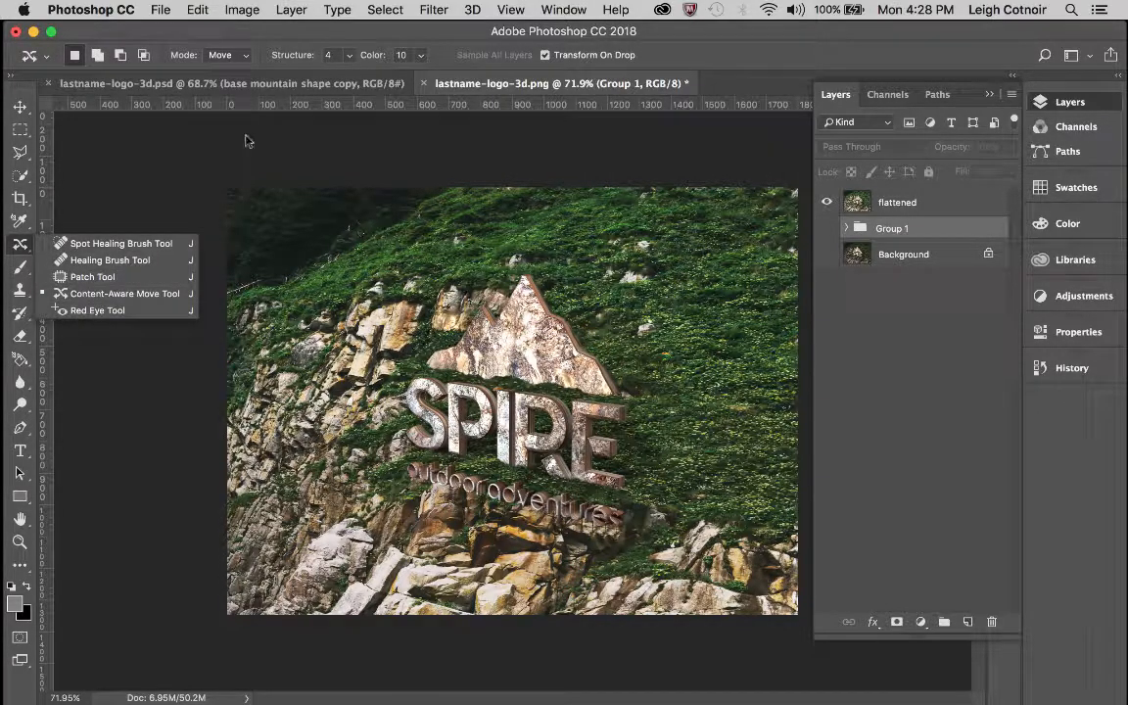
left_click(261, 31)
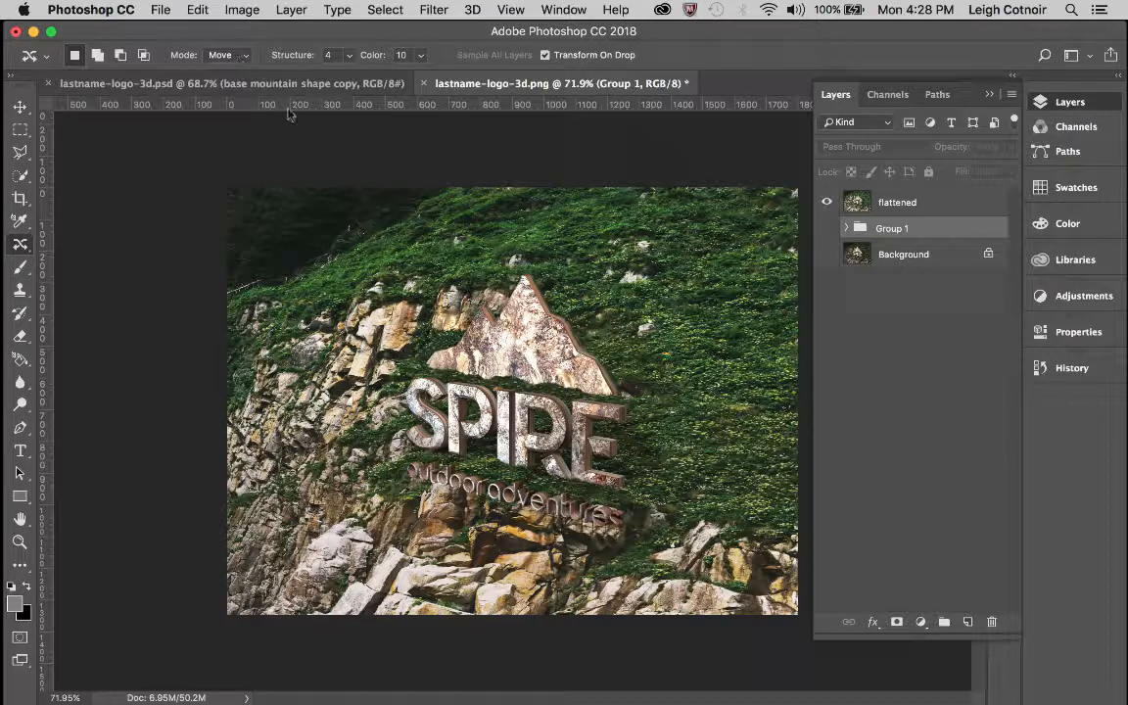